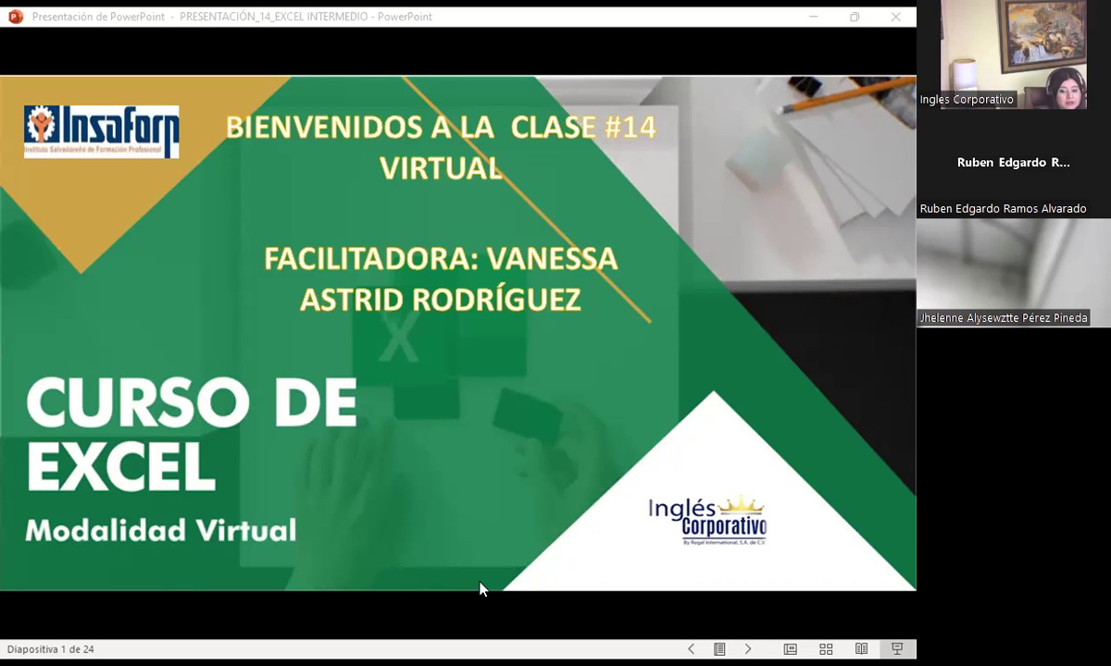
Switch to Firefox, where lesson 3.4 shows its 'Cifrar con contraseña' section on workbook encryption
{"action": "key", "text": "alt+Tab"}
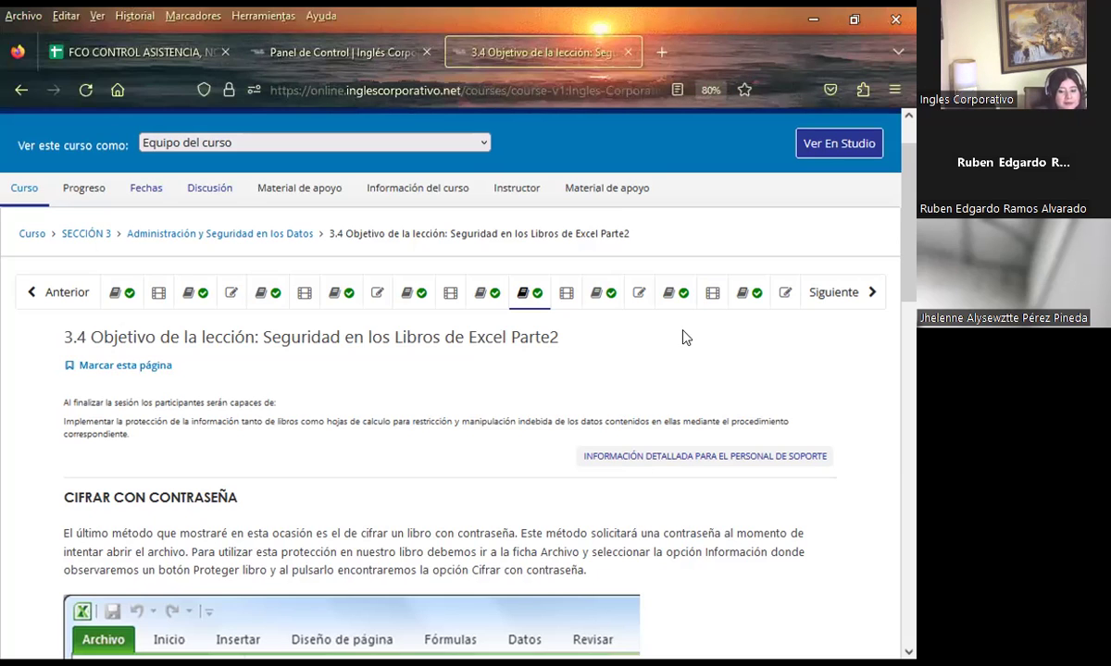
Return to PowerPoint's PRESENTACIÓN_14_EXCEL INTERMEDIO at its Clase #14 title slide
{"action": "key", "text": "alt+Tab"}
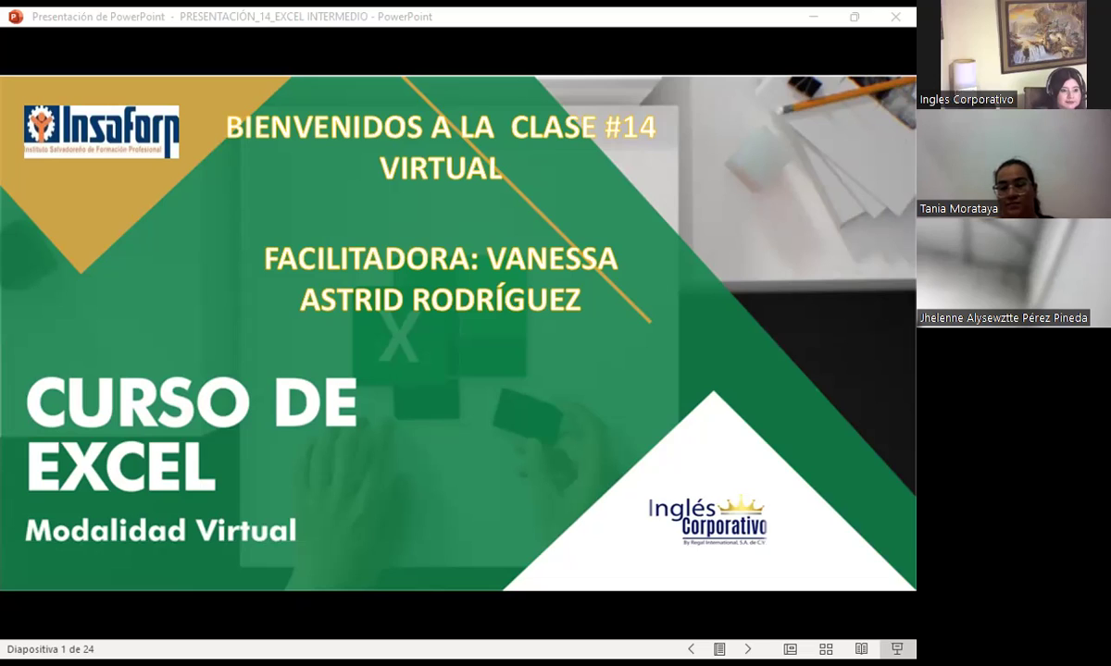
Advance the slideshow past the SESIÓN: 14 slide to slide 3, the AGENDA
{"action": "left_click", "coordinate": [567, 400]}
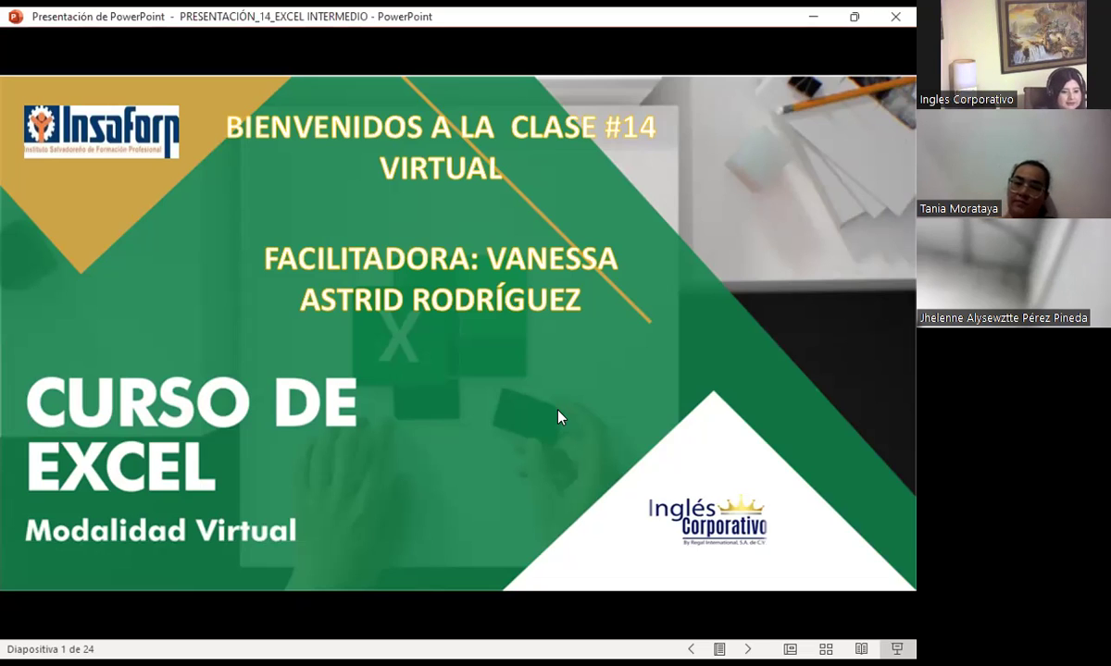
{"action": "left_click", "coordinate": [525, 439]}
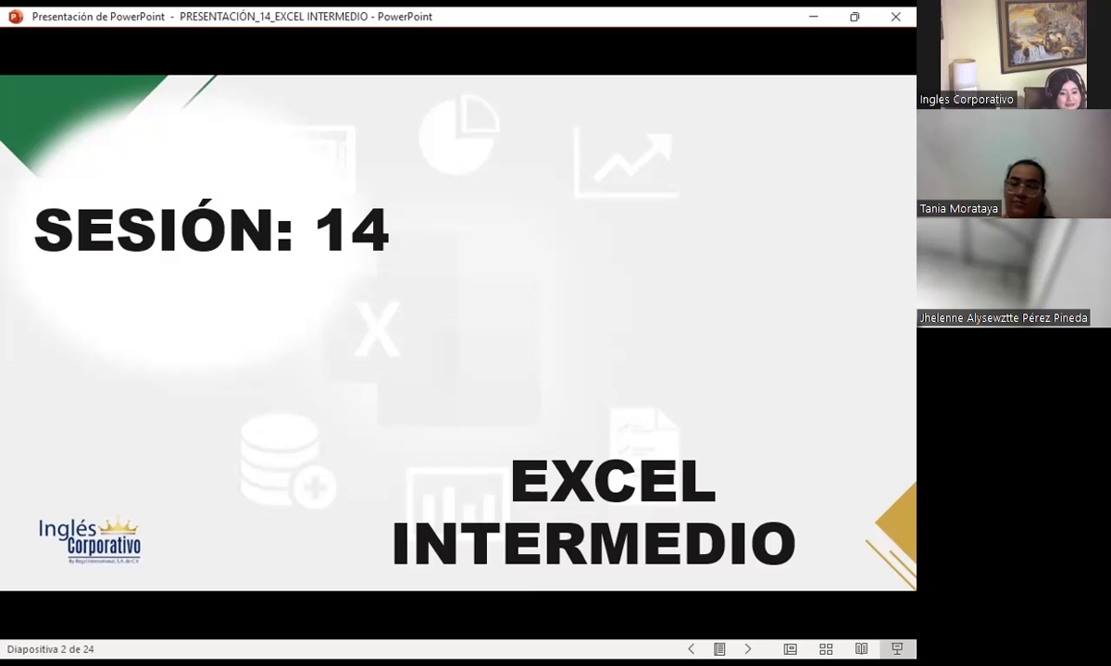
{"action": "key", "text": "Right"}
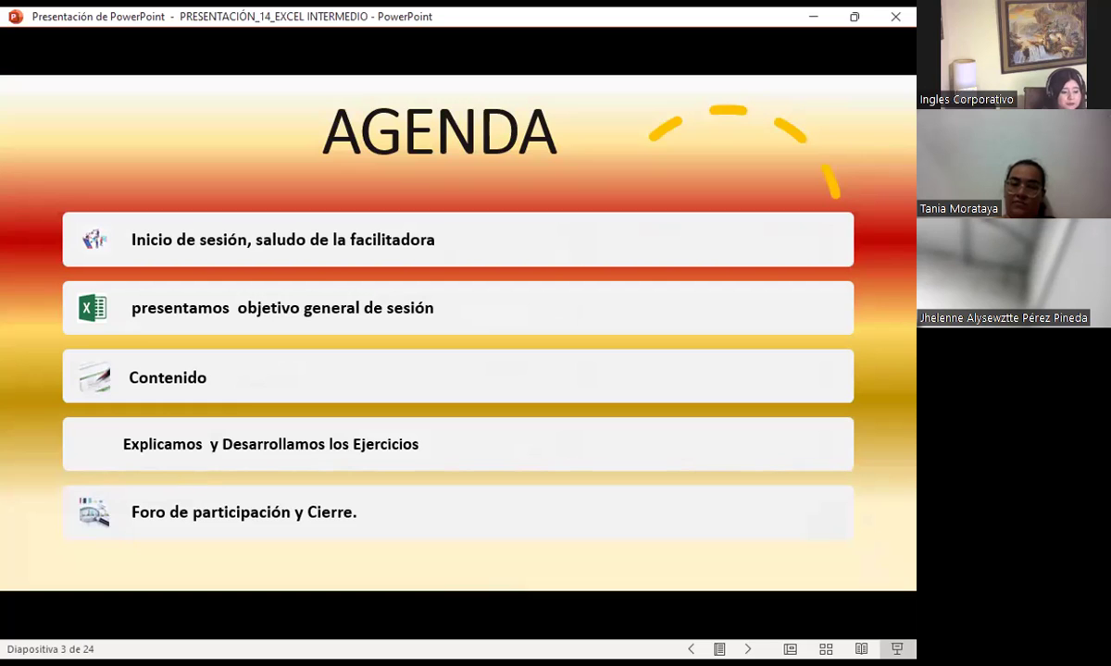
Advance to slide 4, OBJETIVO GENERAL DE LA SESIÓN, on protecting workbooks and sheets
{"action": "key", "text": "Right"}
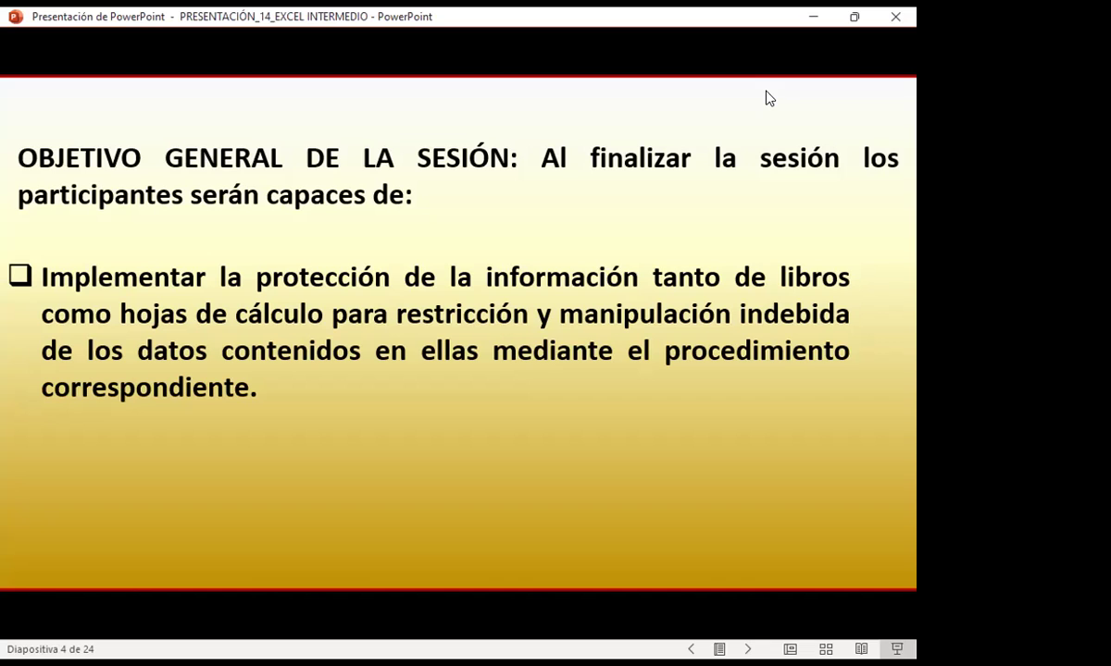
Advance to slide 5, the ADVERTENCIA slide about unrecoverable passwords
{"action": "left_click", "coordinate": [768, 97]}
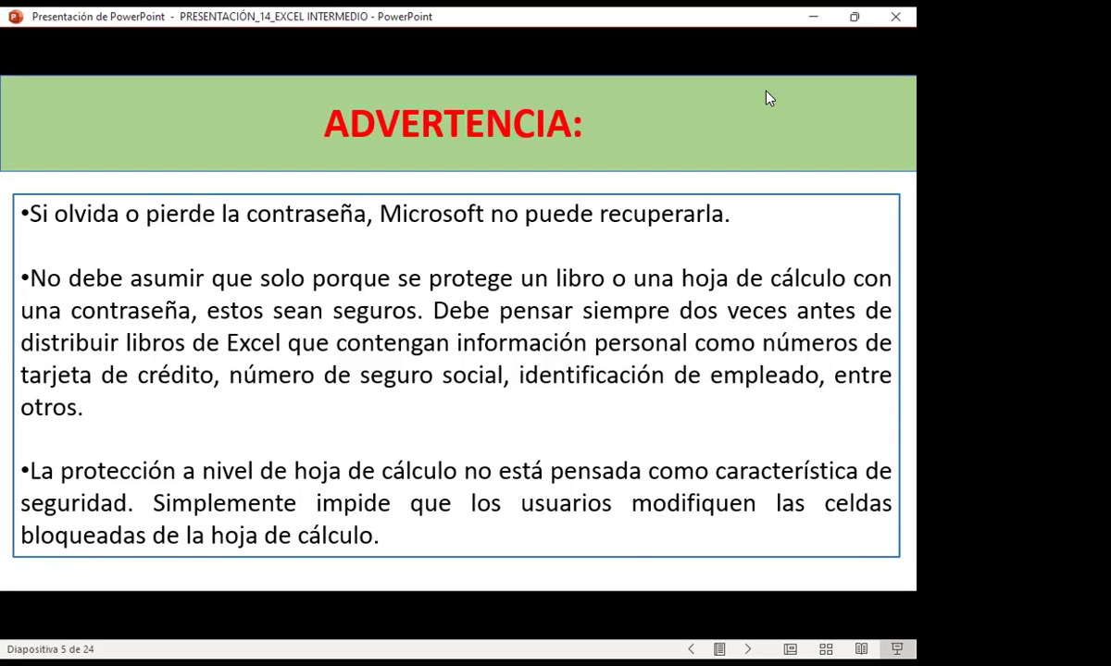
Advance to slide 6 and bring in its PROTEGER LIBROS title banner
{"action": "left_click", "coordinate": [767, 97]}
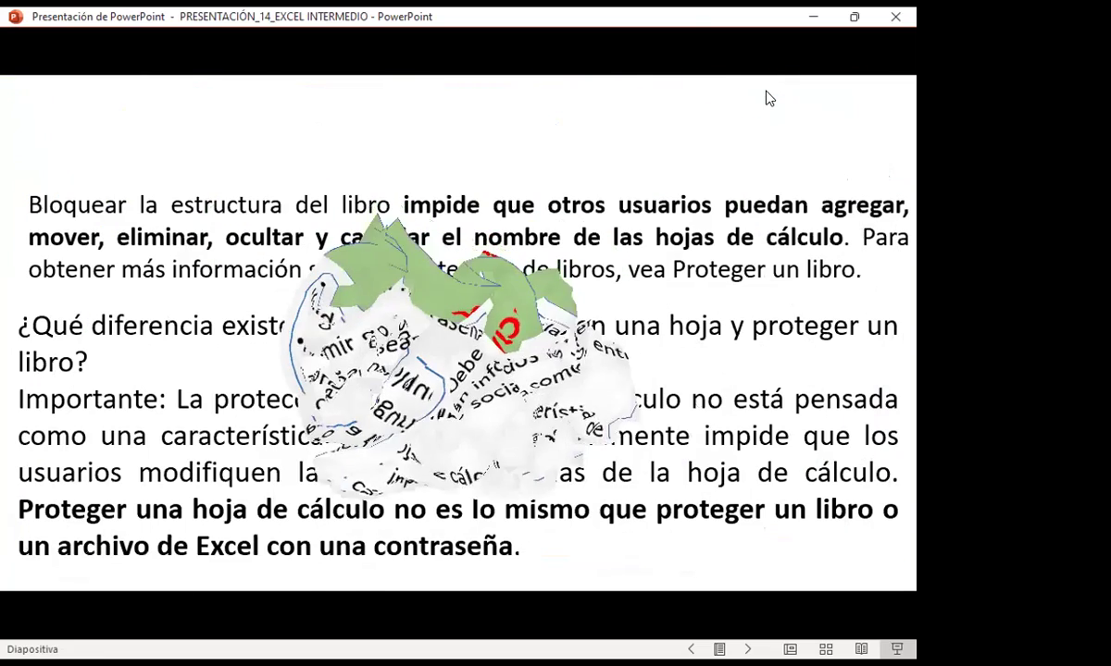
{"action": "left_click", "coordinate": [767, 98]}
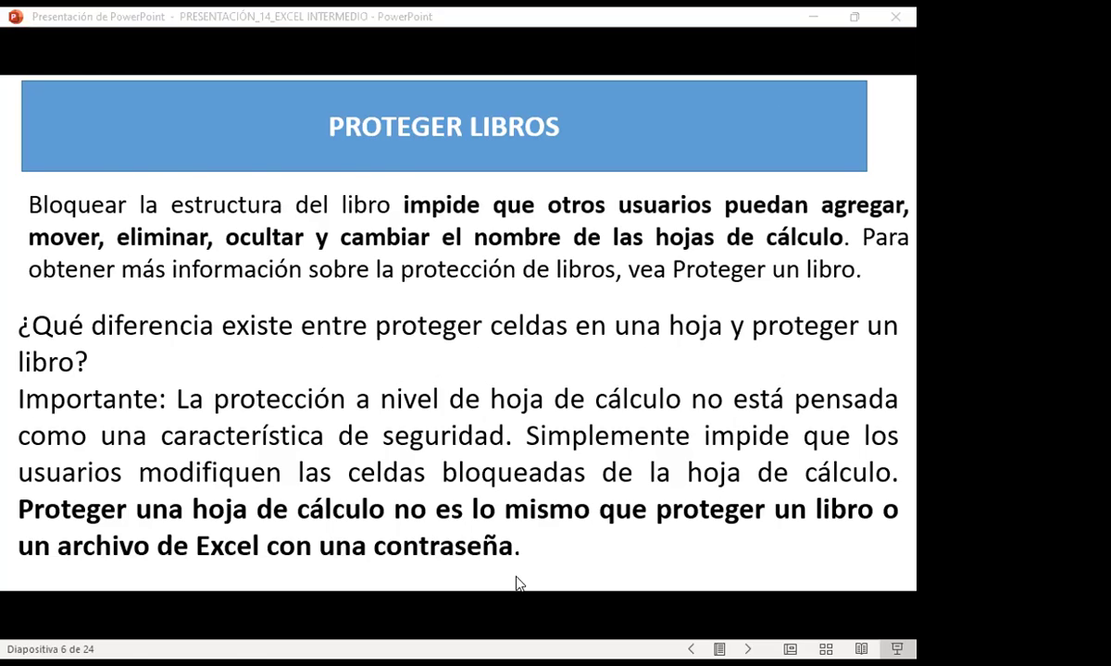
{"action": "key", "text": "alt+Tab"}
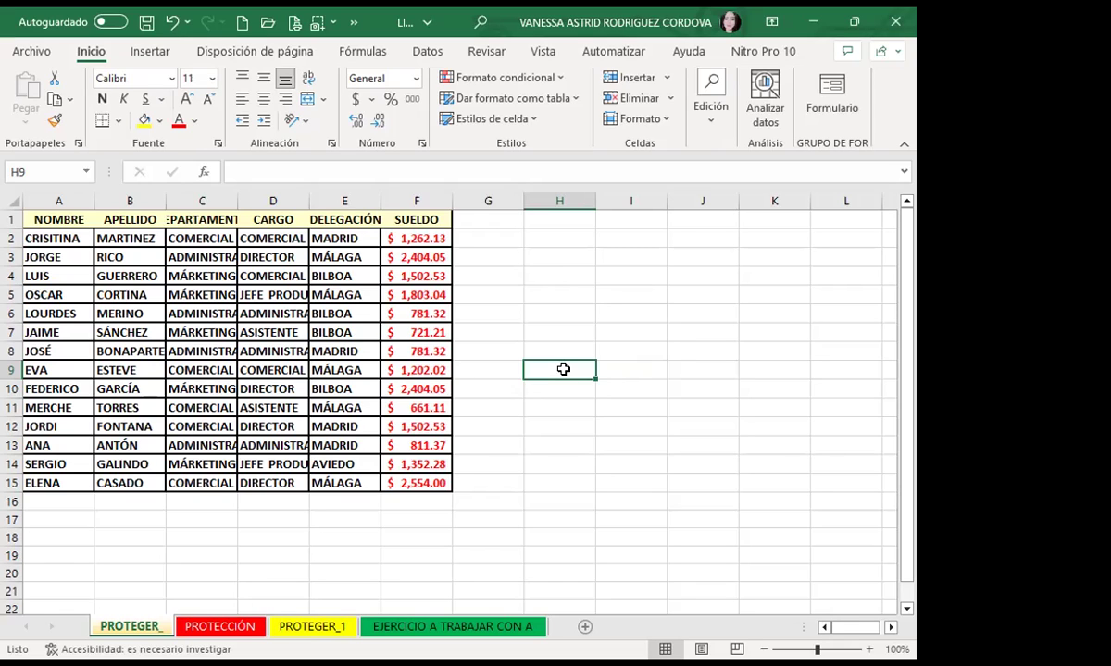
Select cells G12 and H5 beside the employee table on the PROTEGER_ sheet
{"action": "left_click", "coordinate": [497, 432]}
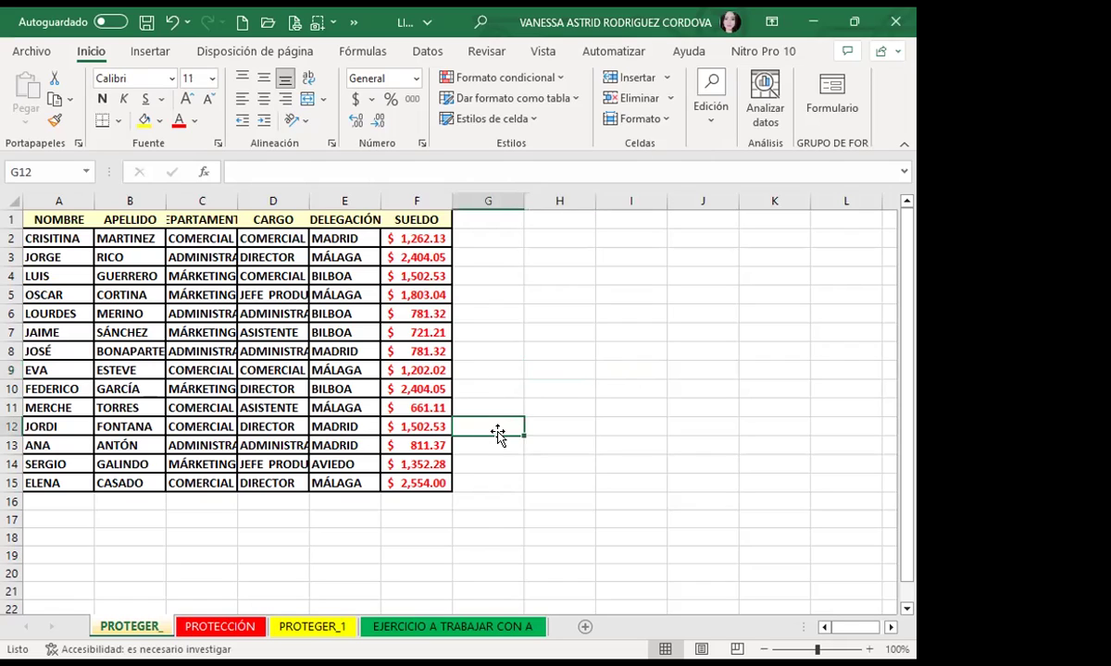
{"action": "left_click", "coordinate": [570, 286]}
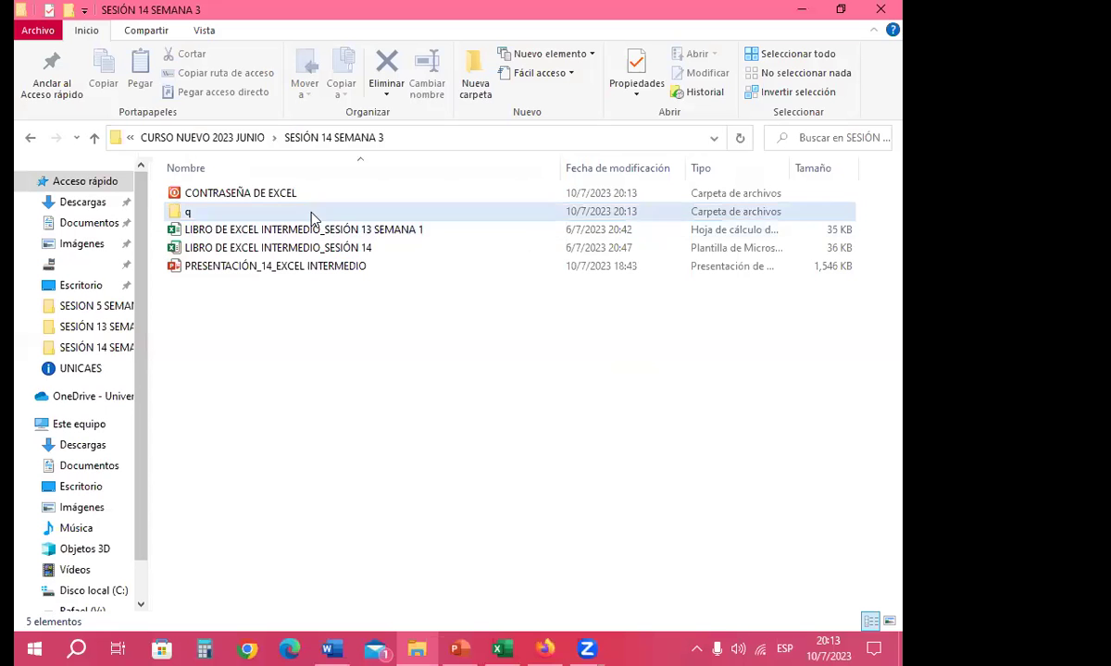
Bring the workbook forward, select H7, and choose Save As from the File menu
{"action": "left_click", "coordinate": [524, 646]}
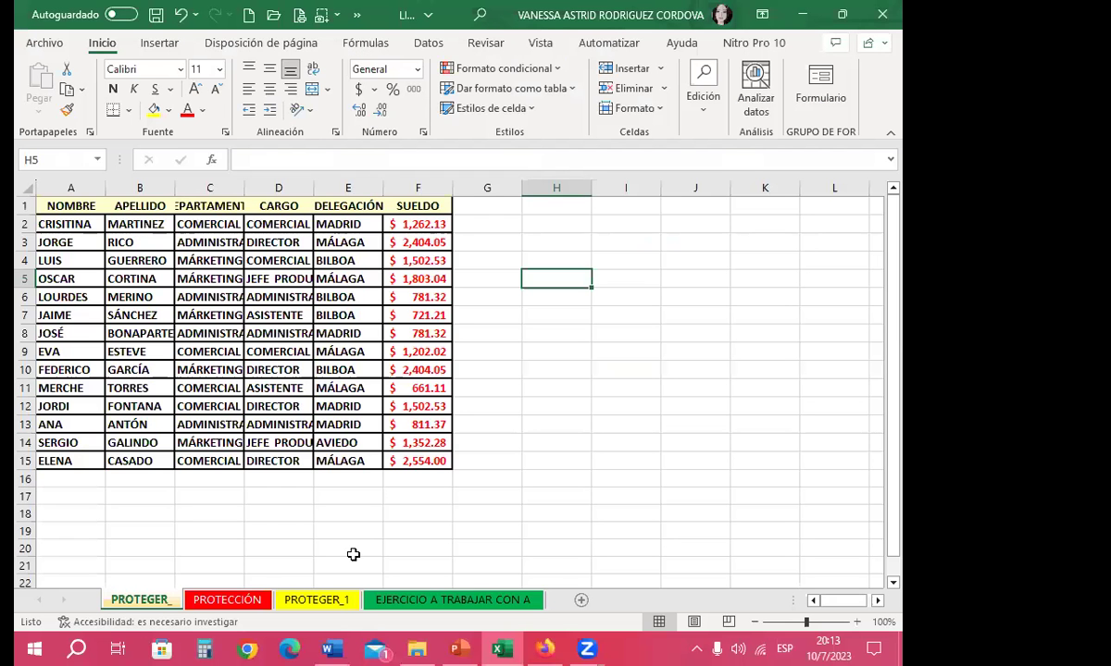
{"action": "left_click", "coordinate": [553, 317]}
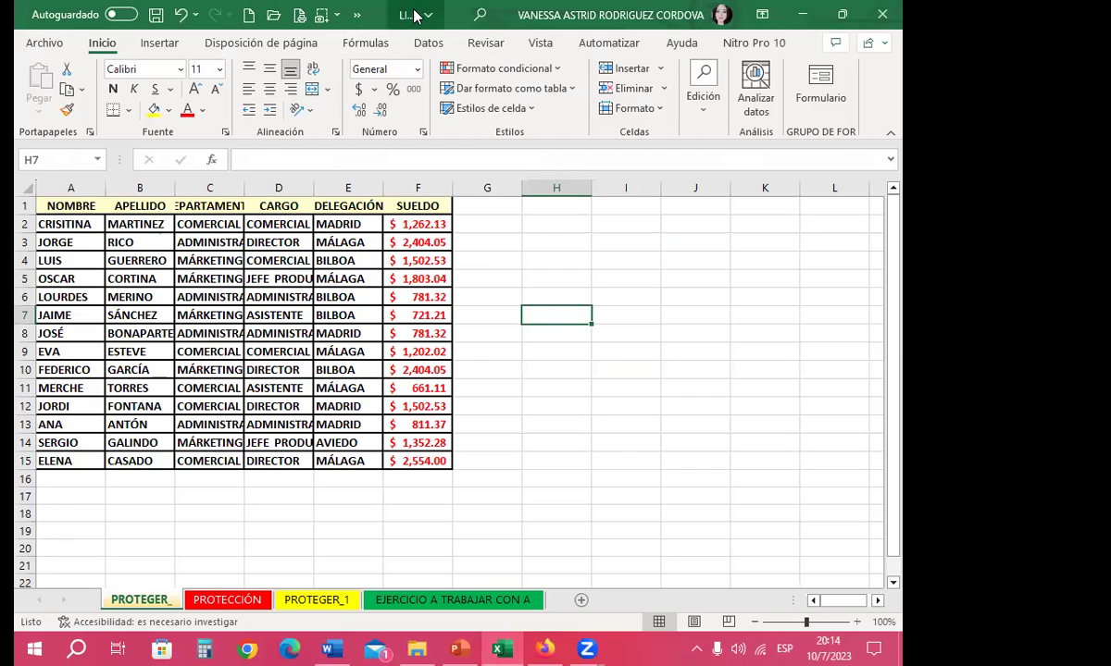
{"action": "left_click", "coordinate": [43, 51]}
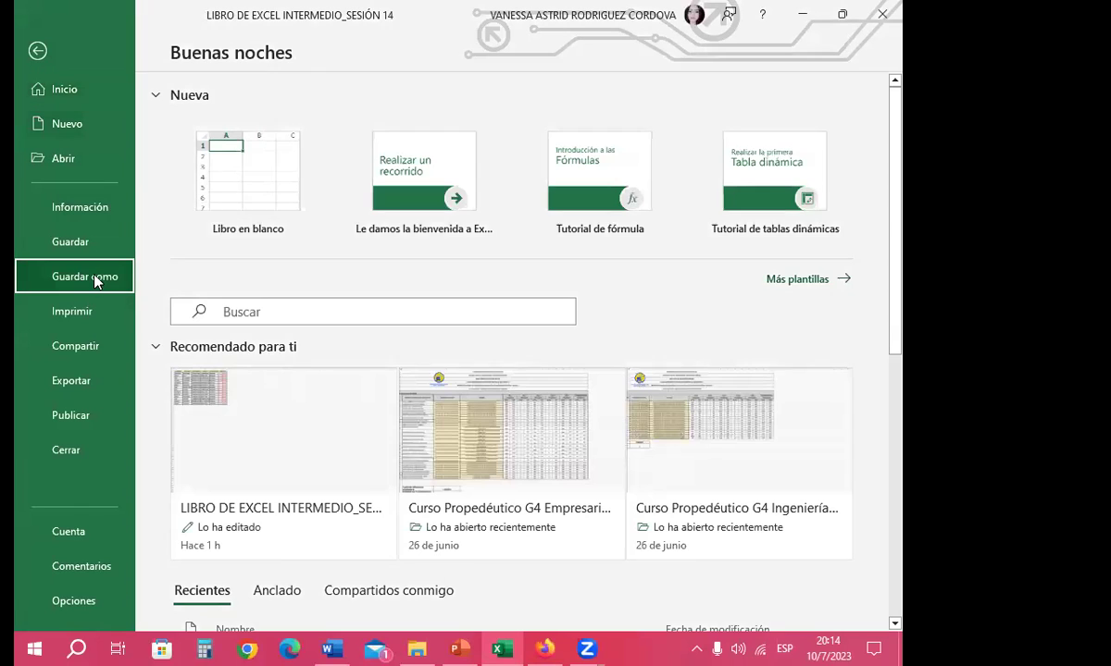
{"action": "left_click", "coordinate": [94, 276]}
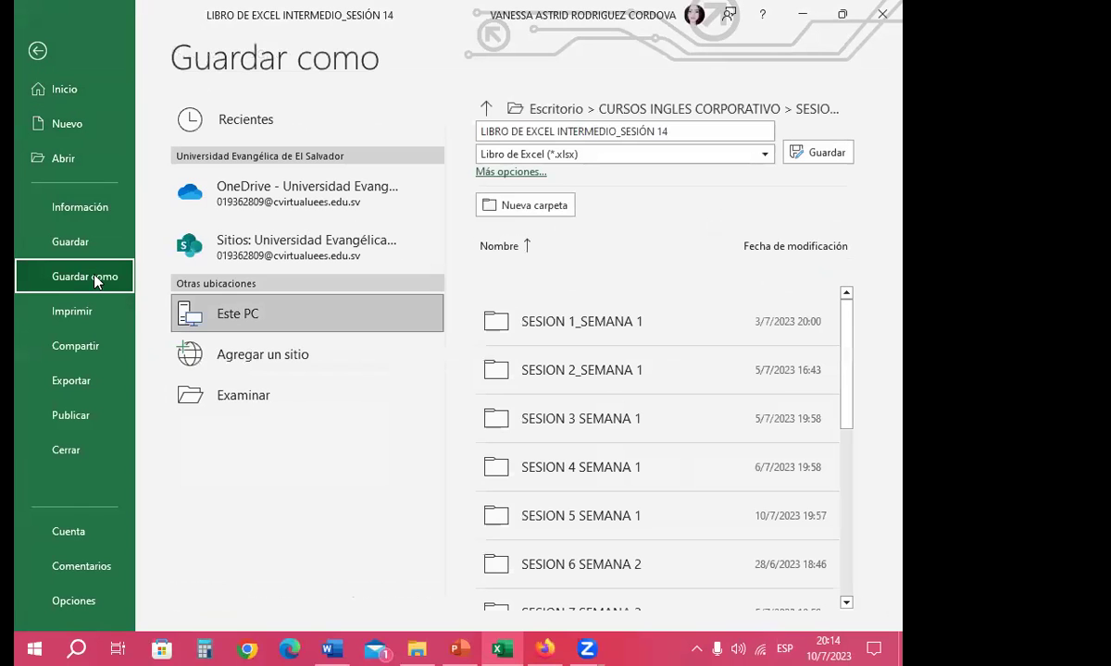
Browse to the SESIÓN 14 SEMANA 3 > CONTRASEÑA DE EXCEL folder as the save location
{"action": "left_click", "coordinate": [543, 110]}
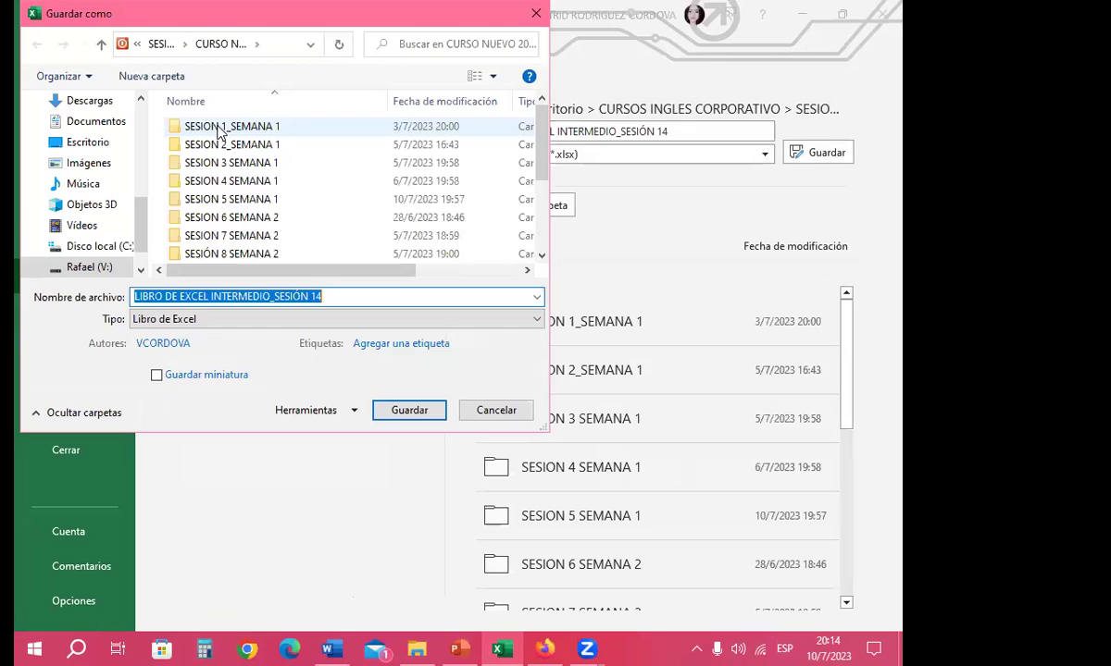
{"action": "scroll", "coordinate": [213, 162], "scroll_direction": "down", "scroll_amount": 3}
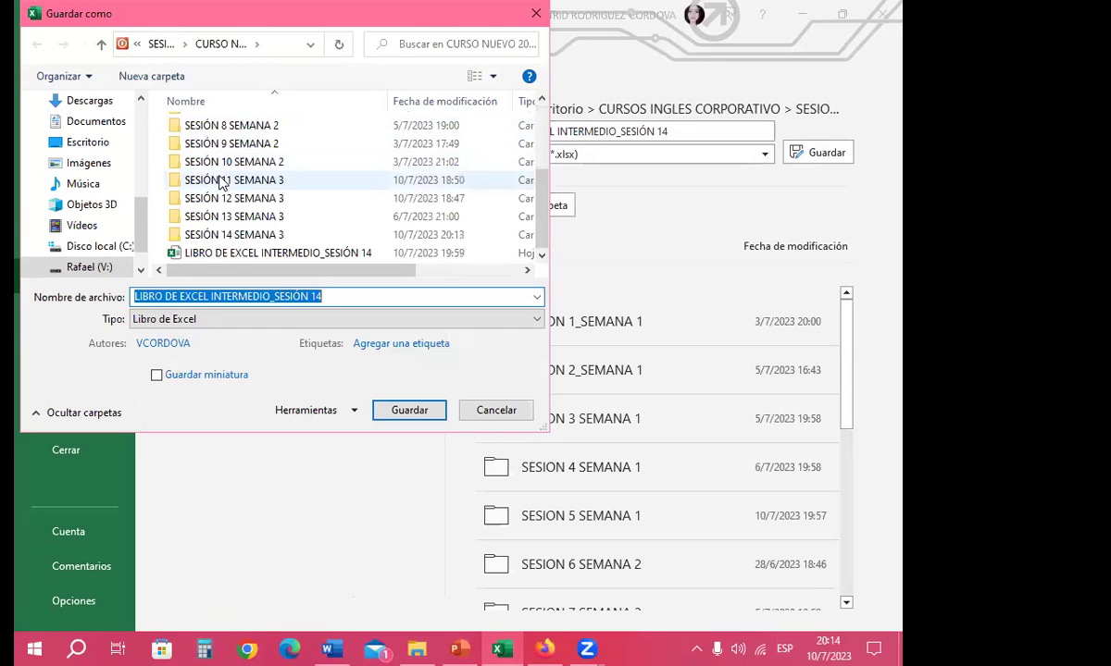
{"action": "left_click", "coordinate": [534, 17]}
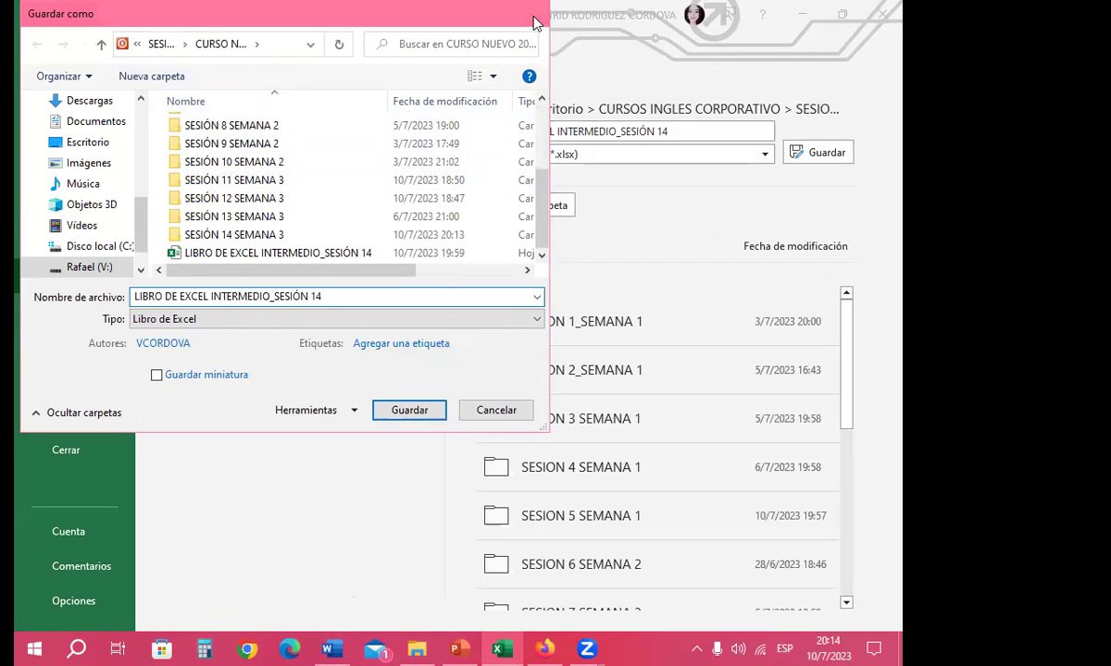
{"action": "left_click", "coordinate": [572, 109]}
{"action": "scroll", "coordinate": [254, 231], "scroll_direction": "down", "scroll_amount": 2}
{"action": "scroll", "coordinate": [245, 243], "scroll_direction": "down", "scroll_amount": 1}
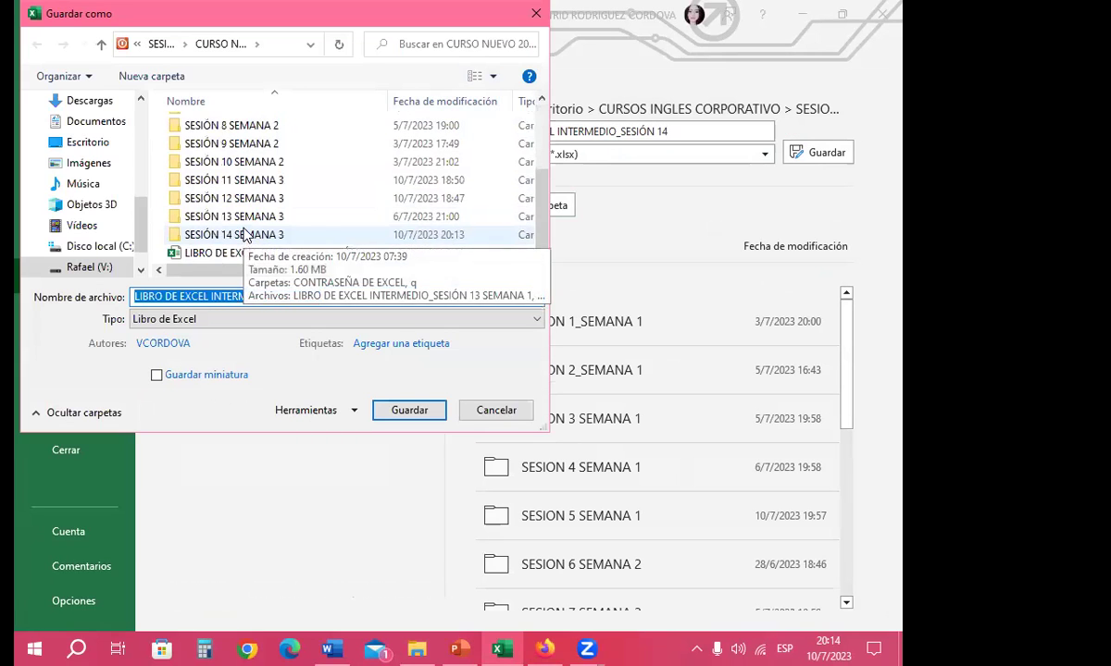
{"action": "left_click", "coordinate": [226, 236]}
{"action": "double_click", "coordinate": [227, 236]}
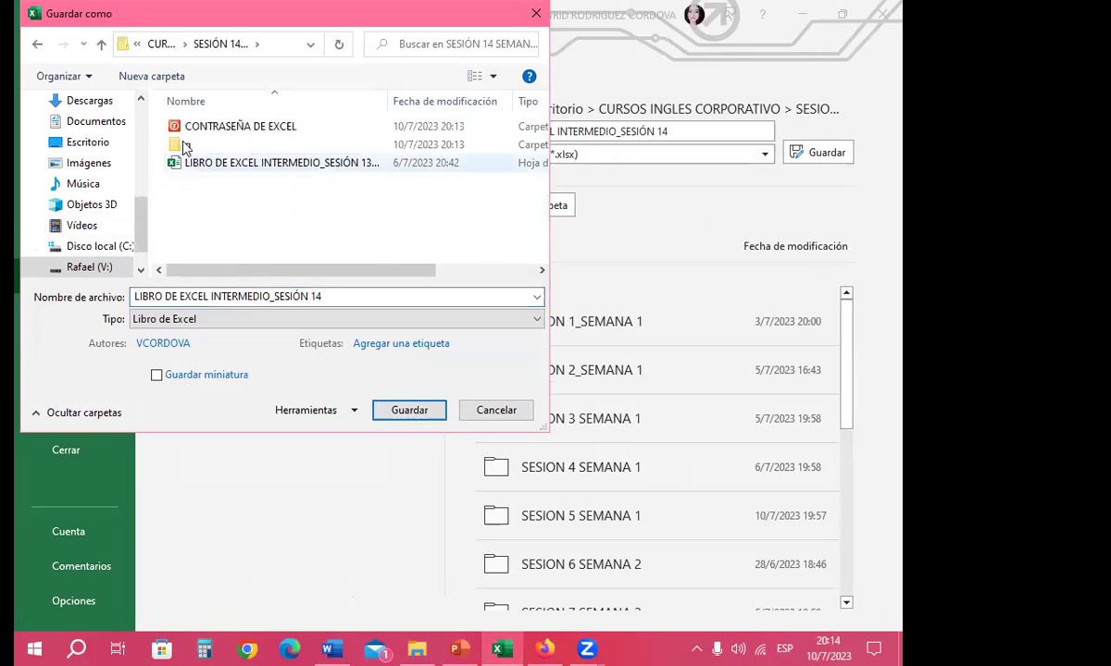
{"action": "double_click", "coordinate": [227, 125]}
Keep the name LIBRO DE EXCEL INTERMEDIO_SESIÓN 14 with the 'Libro de Excel' format
{"action": "left_click", "coordinate": [252, 298]}
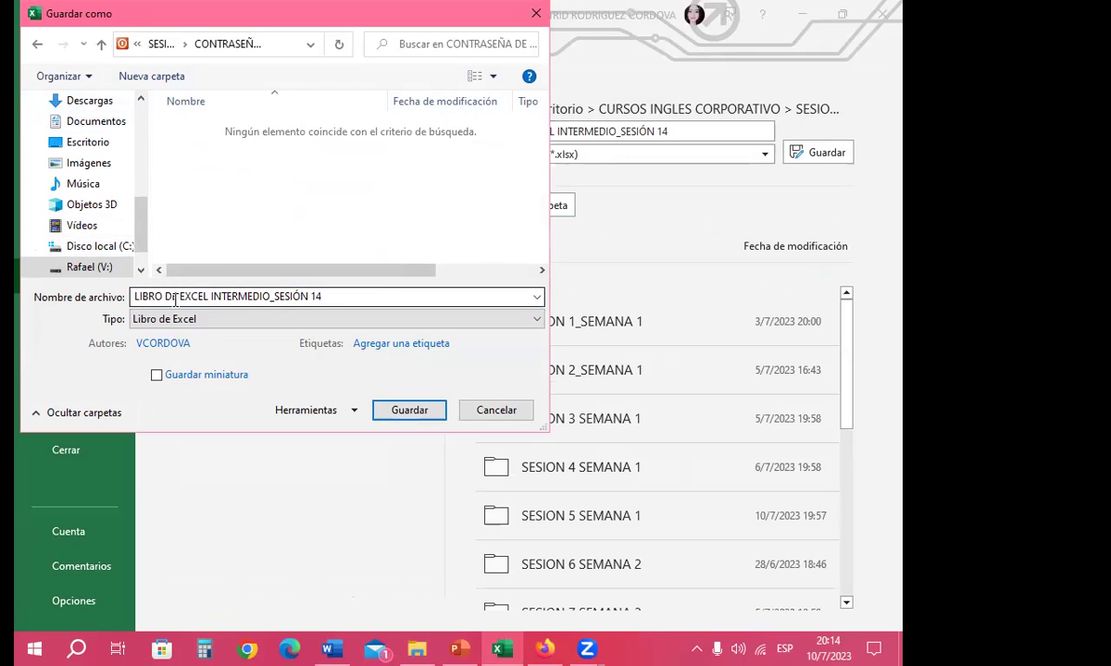
{"action": "left_click", "coordinate": [329, 297]}
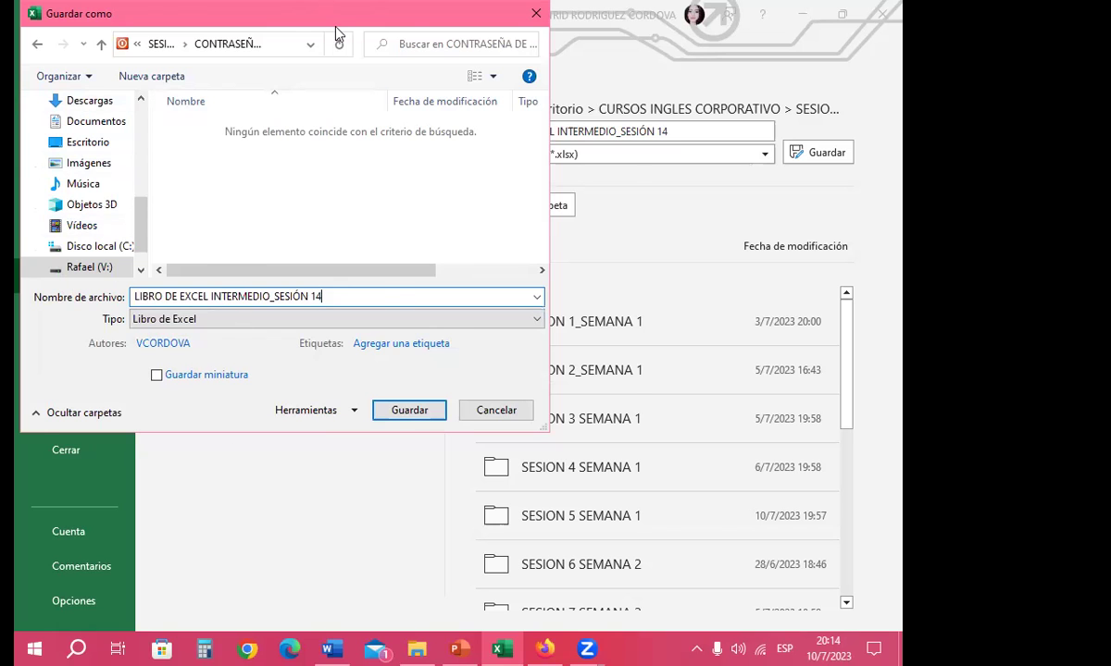
{"action": "left_click_drag", "start_coordinate": [336, 30], "coordinate": [423, 43]}
{"action": "left_click", "coordinate": [290, 319]}
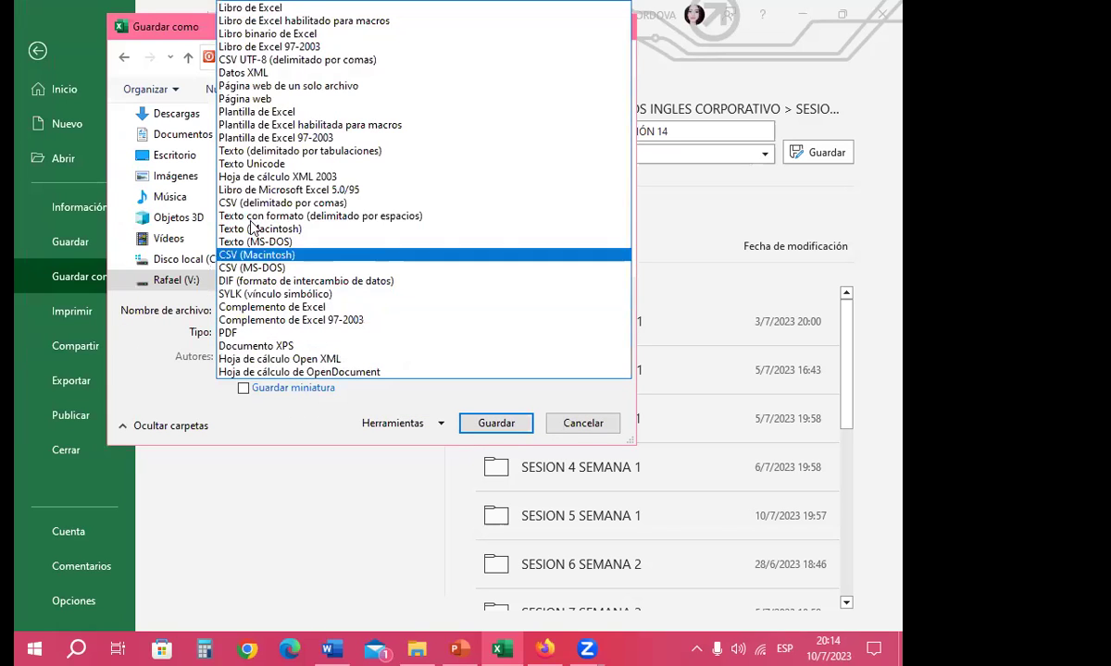
{"action": "left_click", "coordinate": [293, 419]}
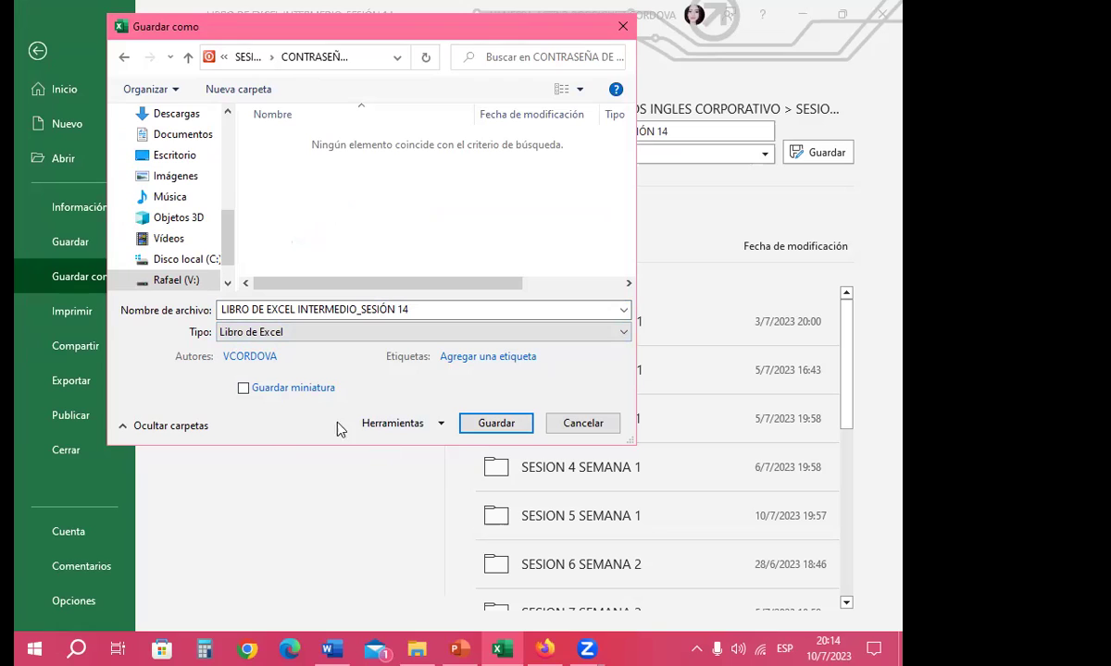
Set a five-character password to open under General Options, fixing a mismatch before confirming it
{"action": "left_click", "coordinate": [439, 424]}
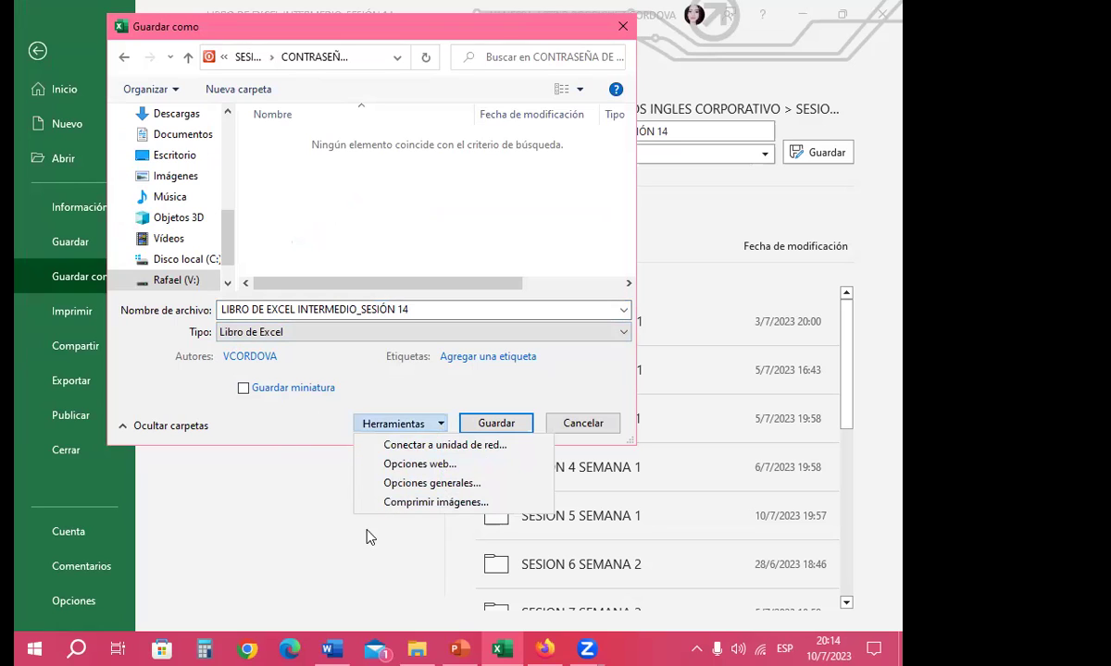
{"action": "left_click", "coordinate": [417, 483]}
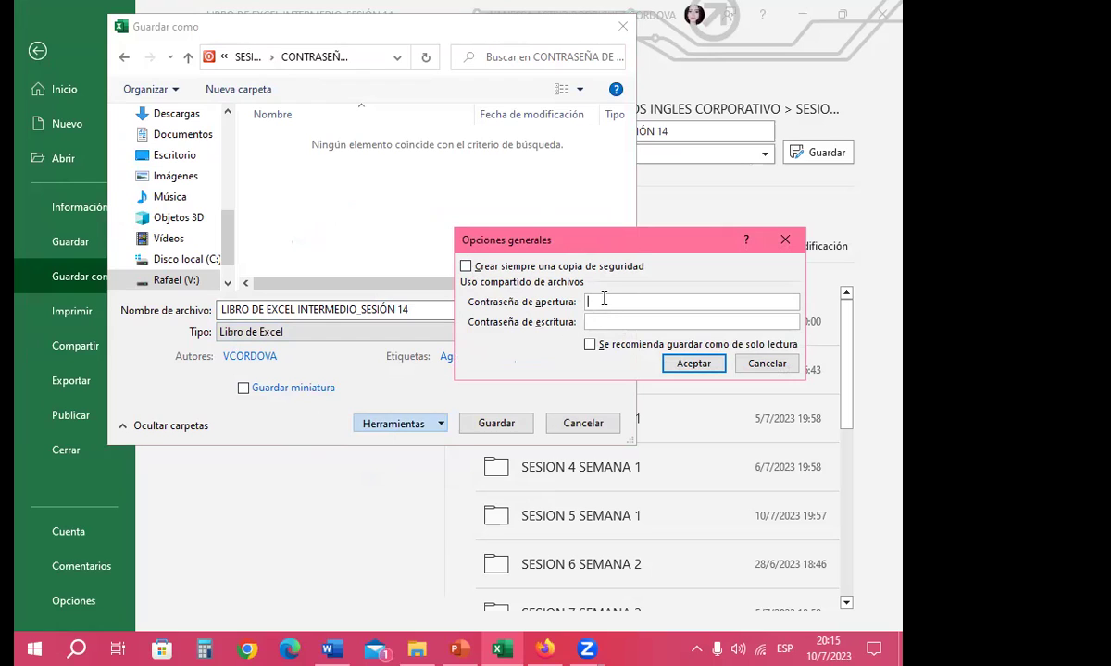
{"action": "left_click", "coordinate": [683, 363]}
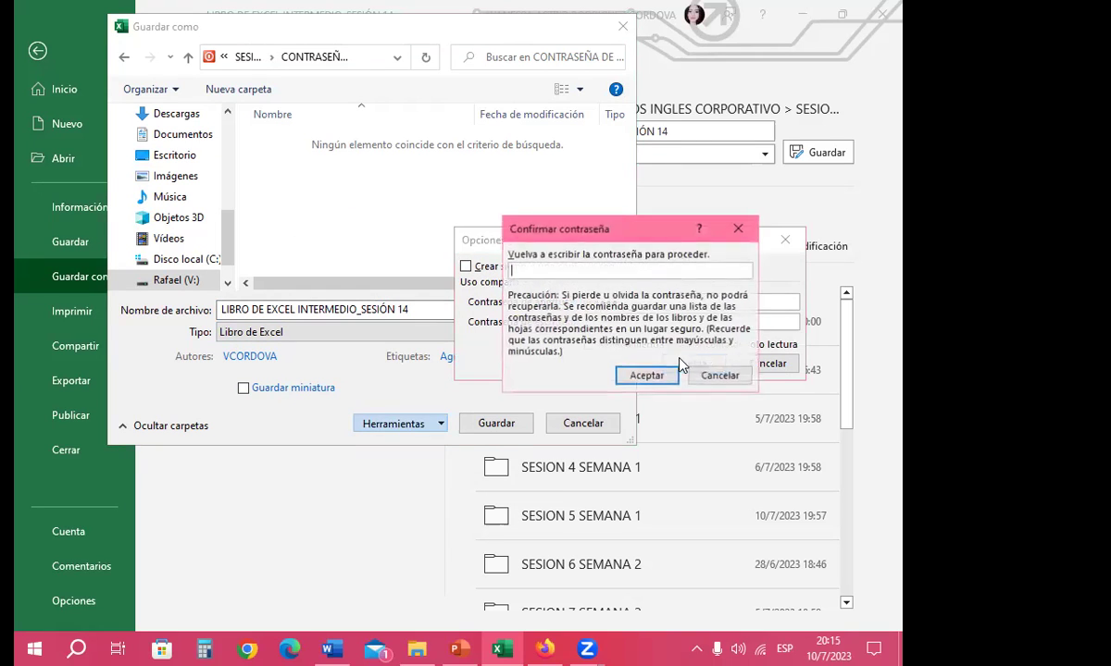
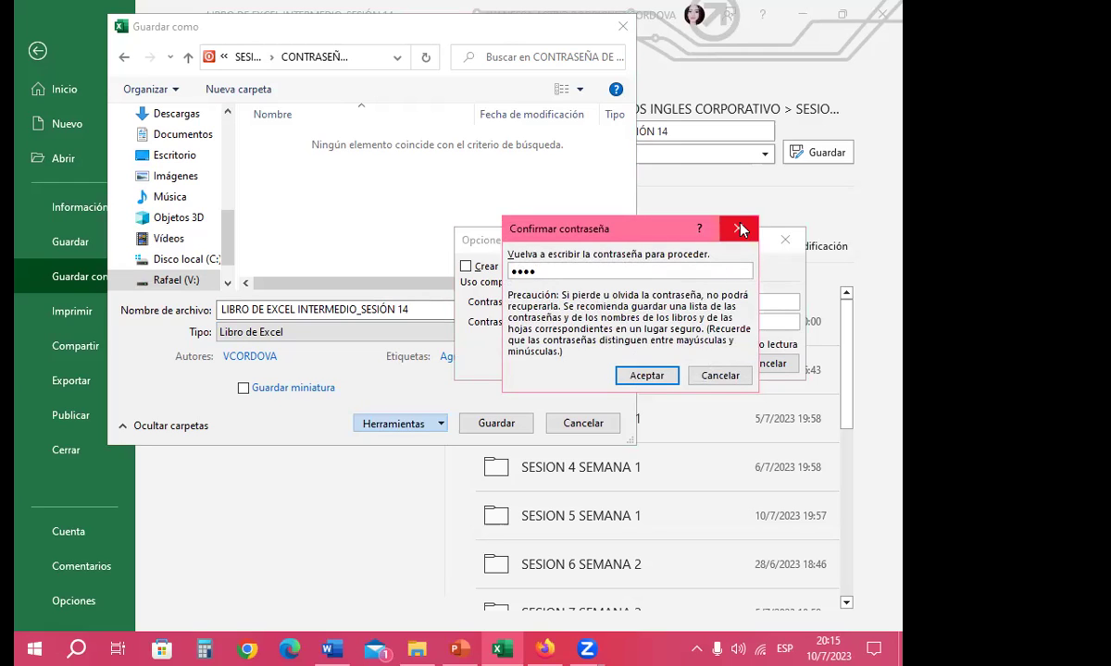
{"action": "left_click", "coordinate": [738, 228]}
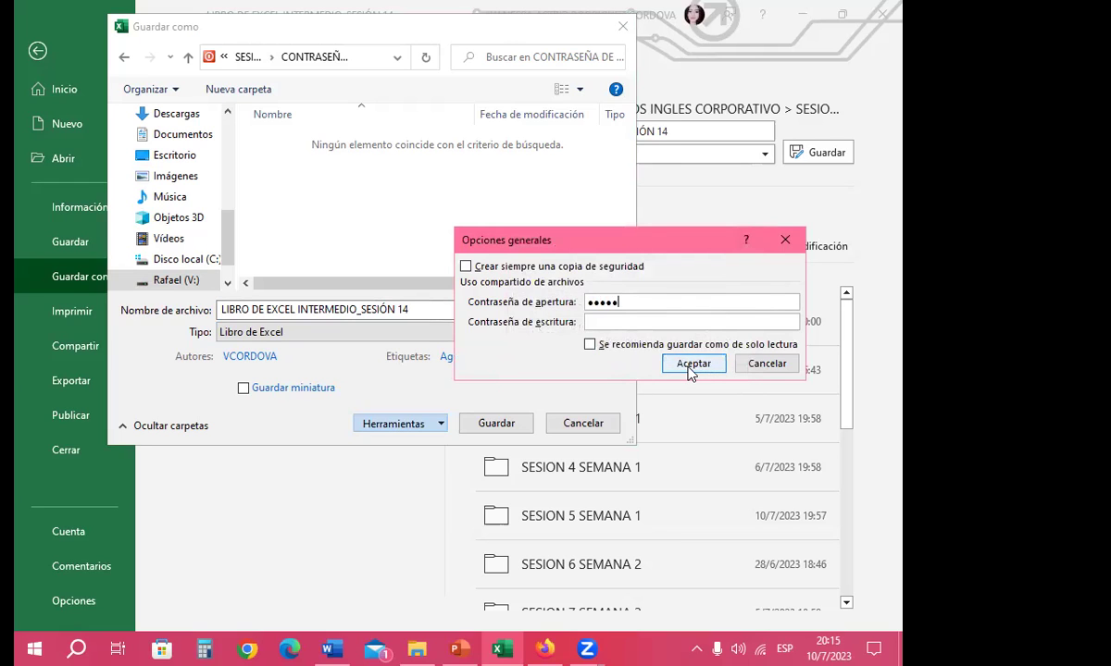
{"action": "left_click", "coordinate": [690, 367]}
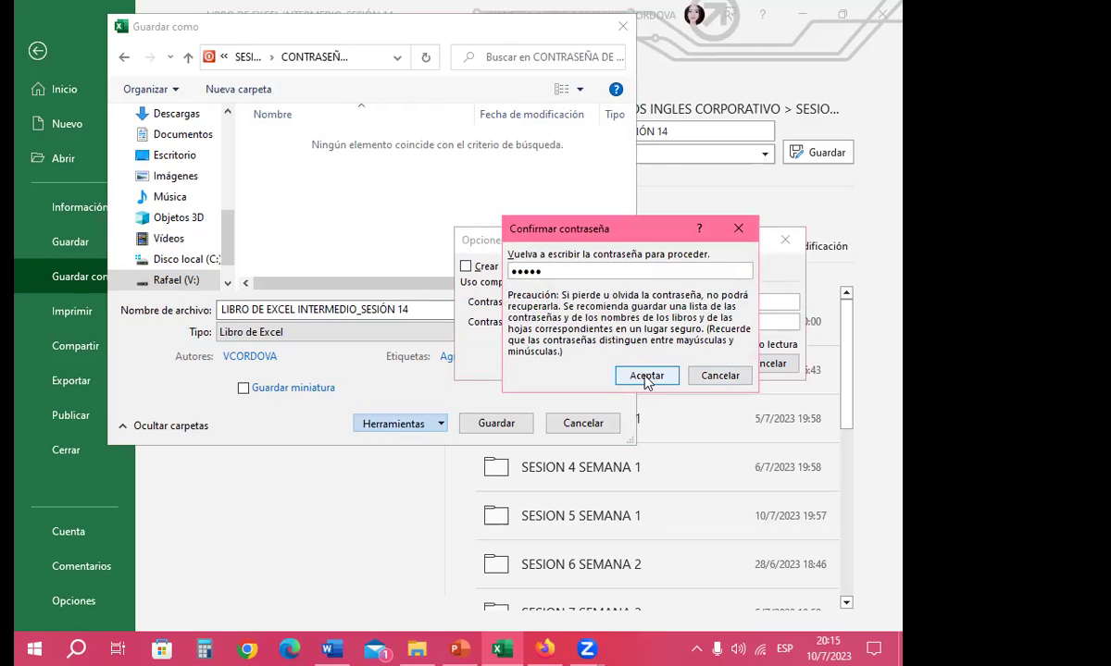
{"action": "left_click", "coordinate": [646, 376]}
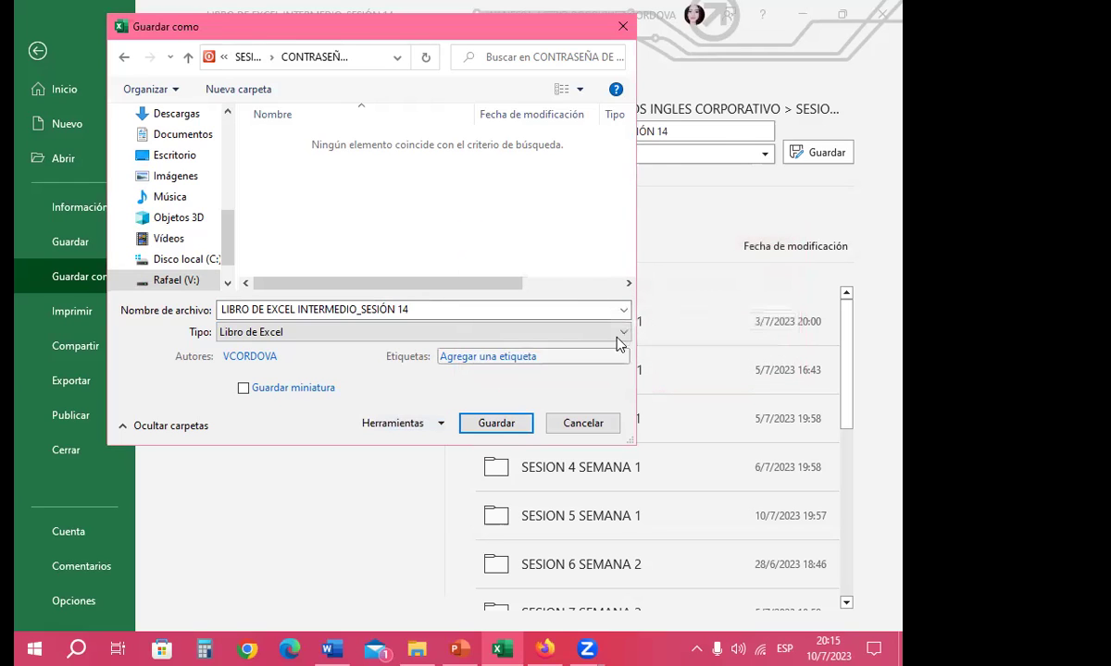
Save the password-protected workbook, then check cells beside and below the table
{"action": "left_click", "coordinate": [496, 423]}
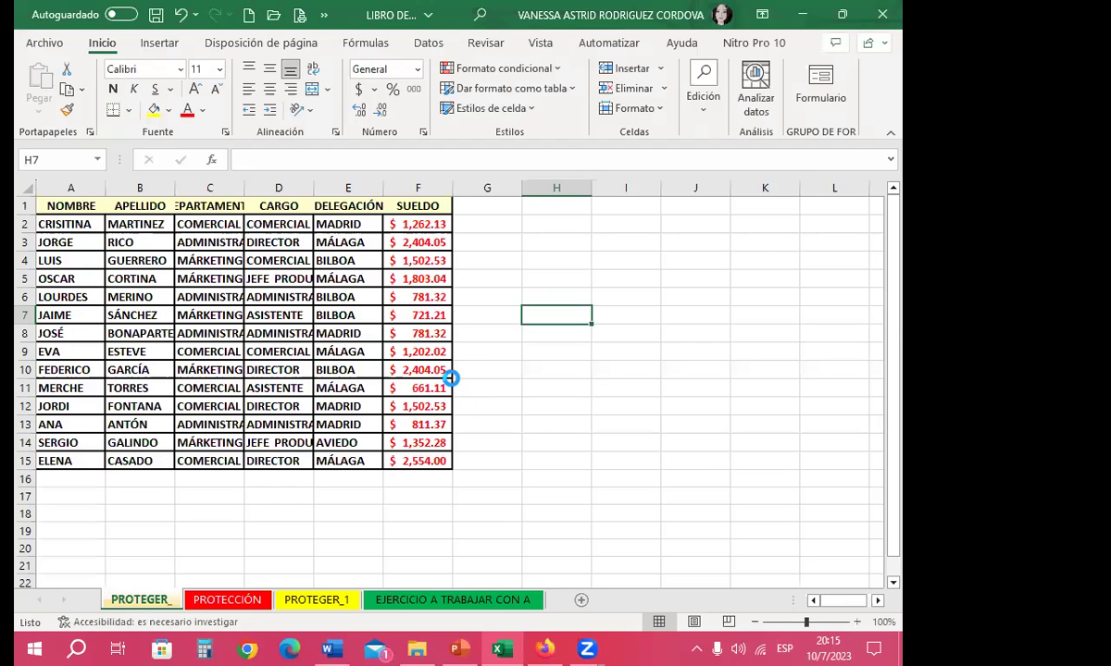
{"action": "left_click", "coordinate": [485, 328]}
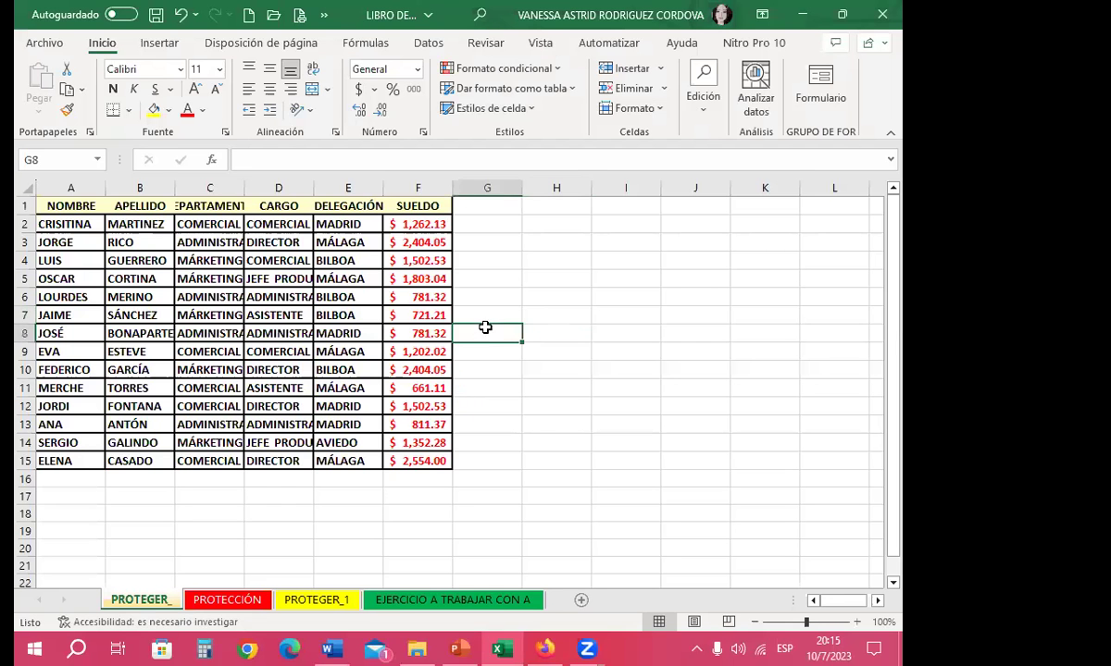
{"action": "left_click", "coordinate": [459, 649]}
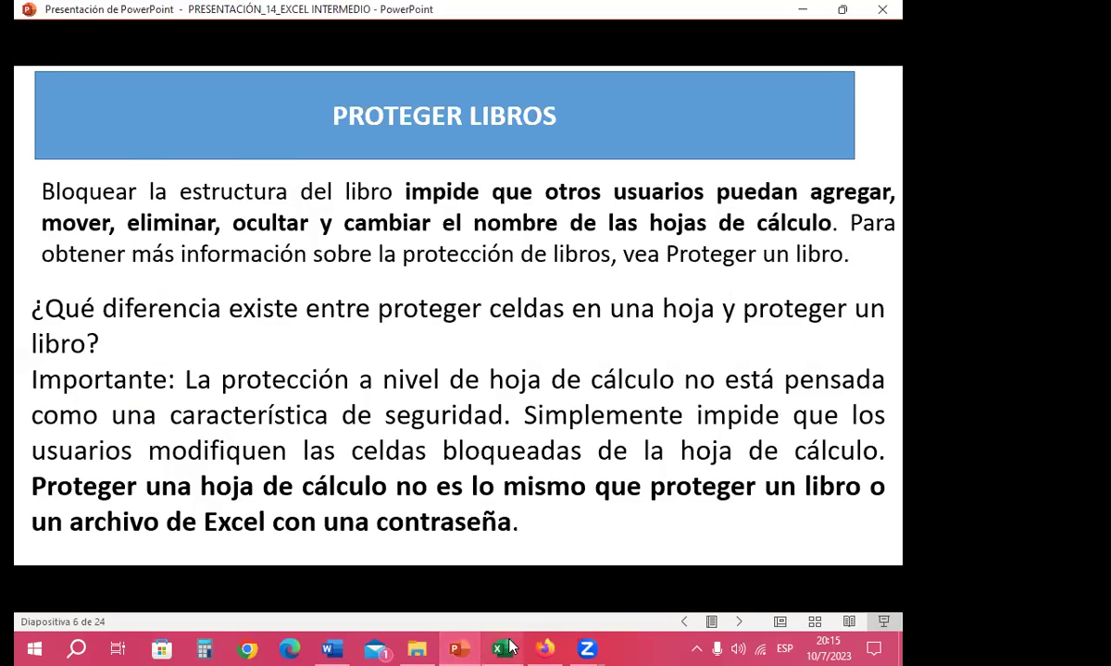
{"action": "left_click", "coordinate": [501, 649]}
{"action": "left_click", "coordinate": [504, 405]}
{"action": "left_click", "coordinate": [490, 352]}
{"action": "left_click", "coordinate": [416, 496]}
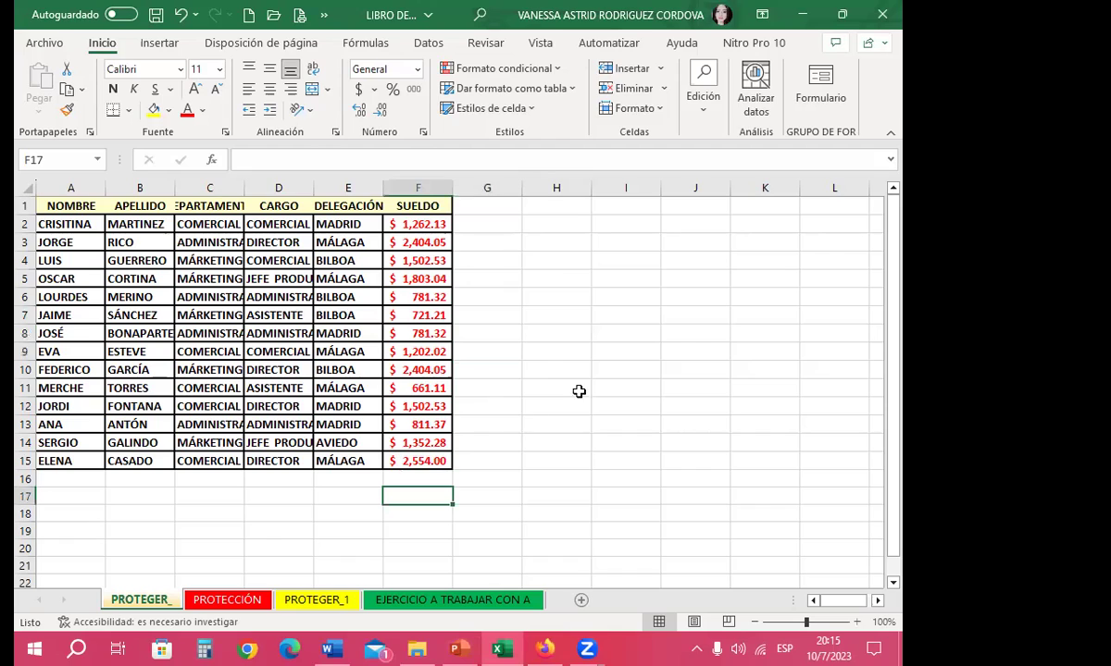
{"action": "left_click", "coordinate": [518, 352]}
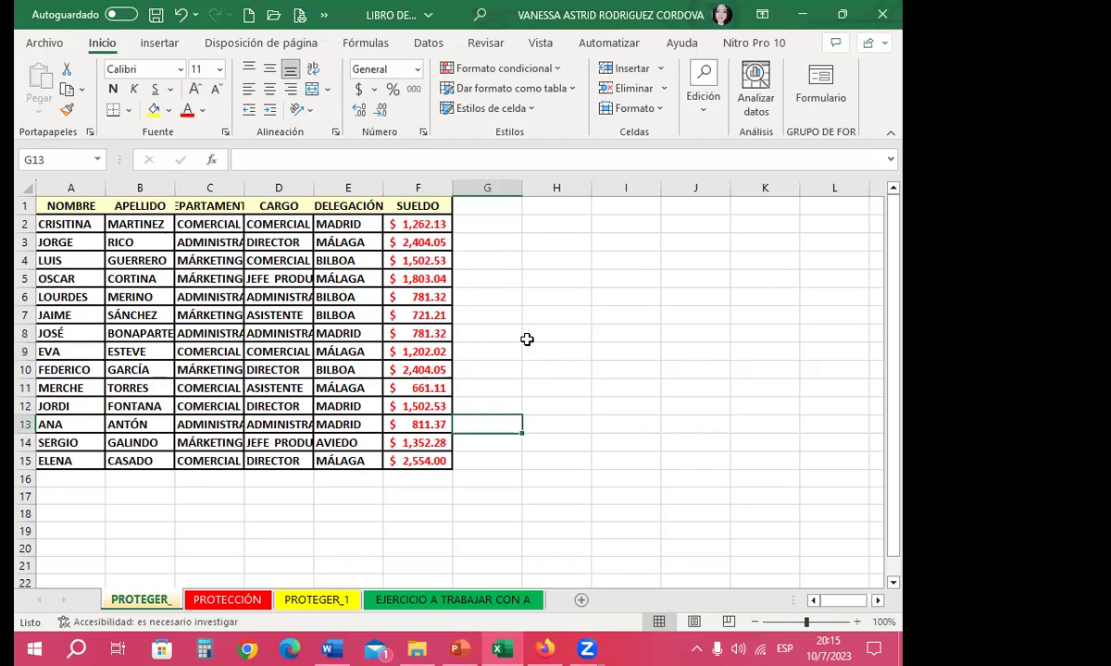
Clear the RE and RTRT test entries from column H, then close Excel saving changes
{"action": "left_click", "coordinate": [557, 334]}
{"action": "left_click_drag", "start_coordinate": [558, 343], "coordinate": [575, 421]}
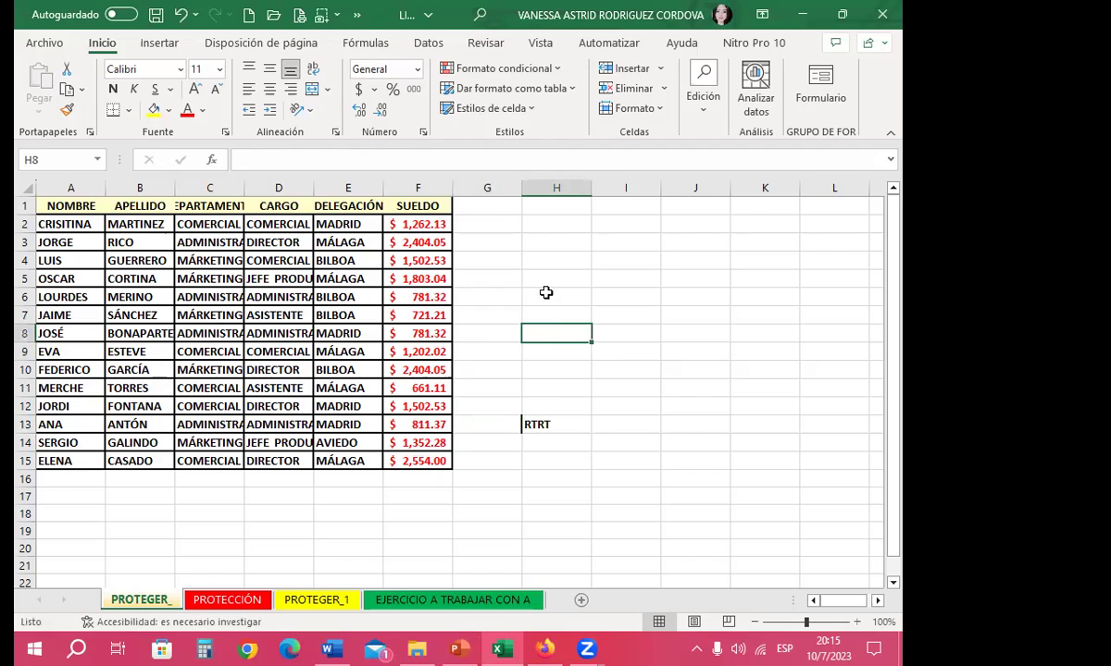
{"action": "left_click_drag", "start_coordinate": [556, 278], "coordinate": [556, 427]}
{"action": "key", "text": "Delete"}
{"action": "left_click", "coordinate": [527, 408]}
{"action": "left_click", "coordinate": [632, 409]}
{"action": "left_click", "coordinate": [557, 478]}
{"action": "key", "text": "ctrl+z"}
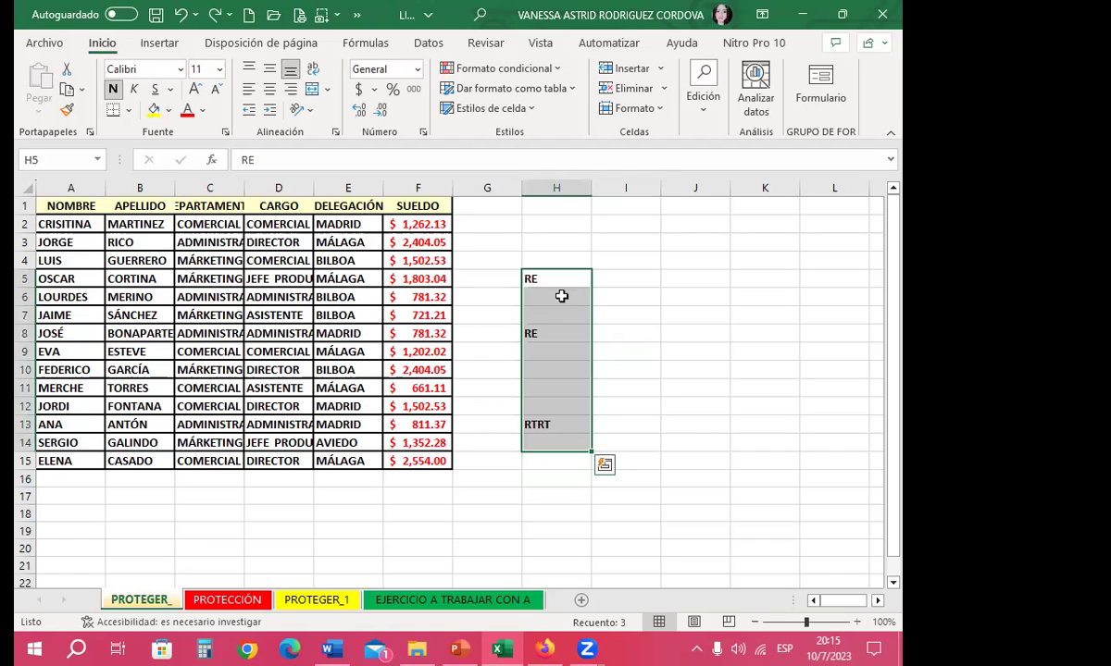
{"action": "key", "text": "ctrl+z"}
{"action": "key", "text": "ctrl+z"}
{"action": "left_click", "coordinate": [555, 424]}
{"action": "key", "text": "Delete"}
{"action": "key", "text": "Down"}
{"action": "key", "text": "Down"}
{"action": "left_click", "coordinate": [546, 312]}
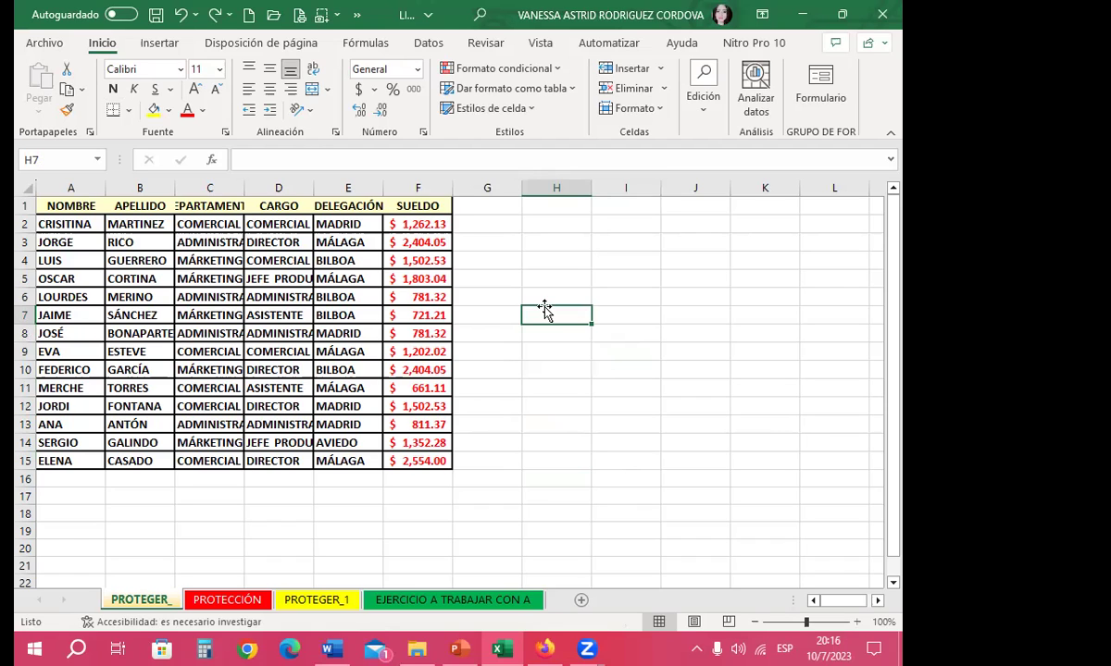
{"action": "left_click", "coordinate": [883, 10]}
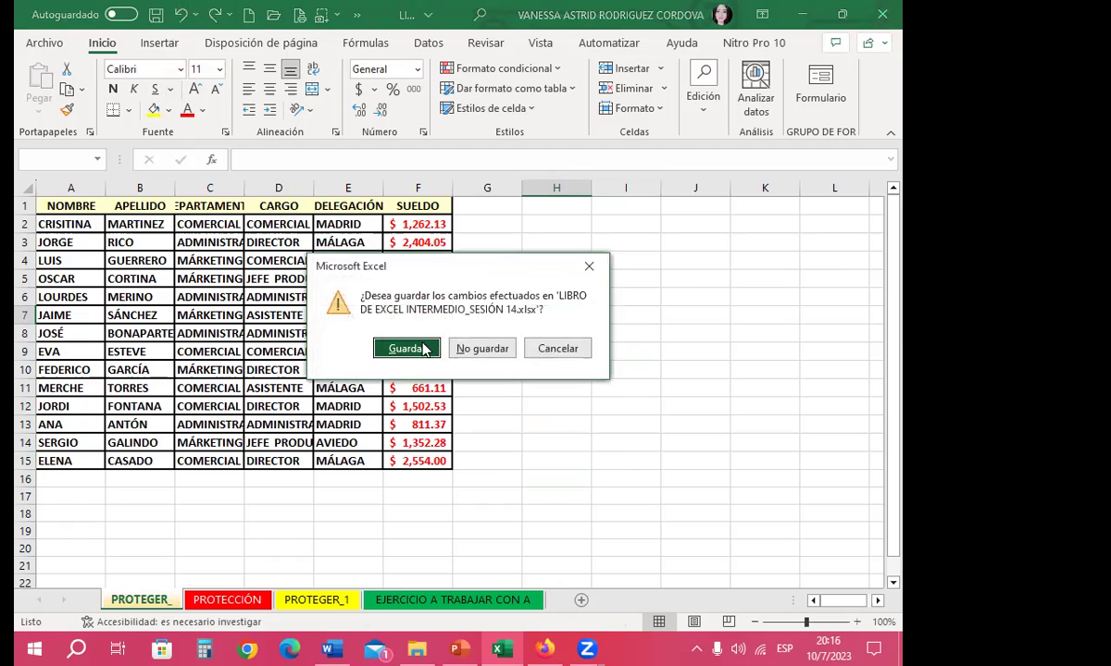
{"action": "left_click", "coordinate": [408, 348]}
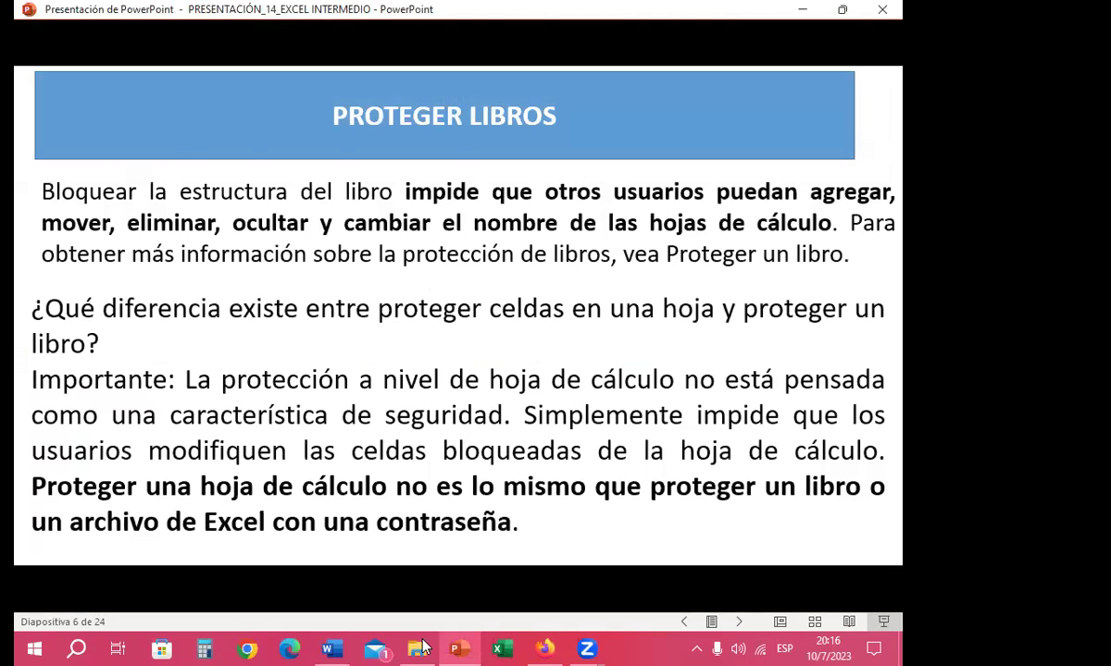
Open the CONTRASEÑA DE EXCEL folder and select LIBRO DE EXCEL INTERMEDIO_SESIÓN 14, with its full name shown
{"action": "left_click", "coordinate": [416, 647]}
{"action": "double_click", "coordinate": [228, 194]}
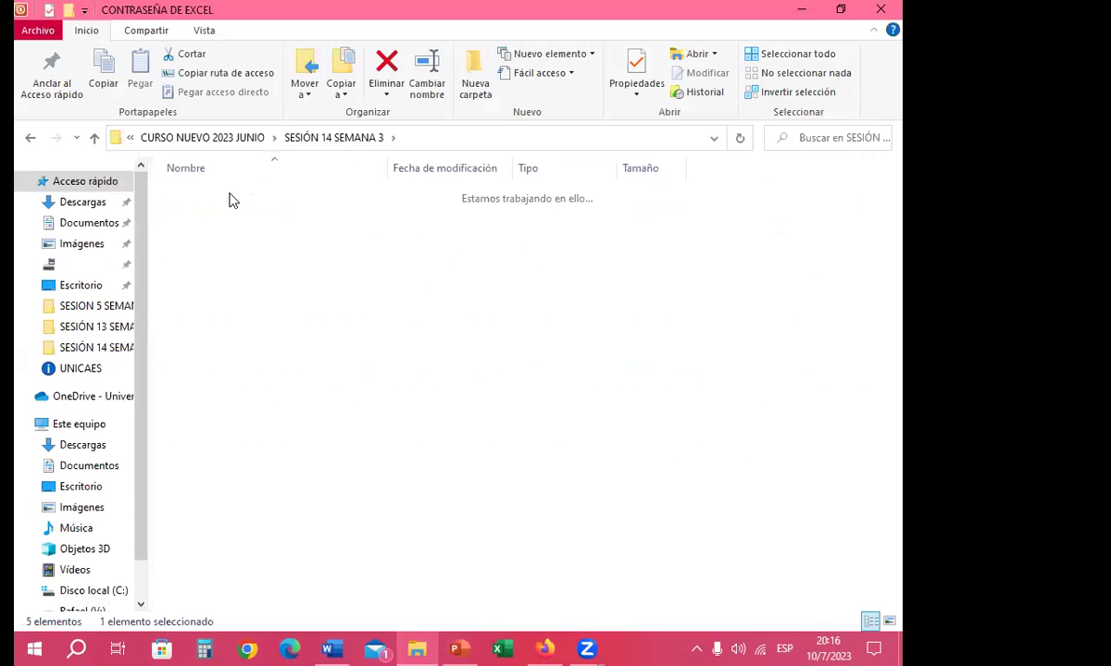
{"action": "left_click_drag", "start_coordinate": [386, 167], "coordinate": [508, 167]}
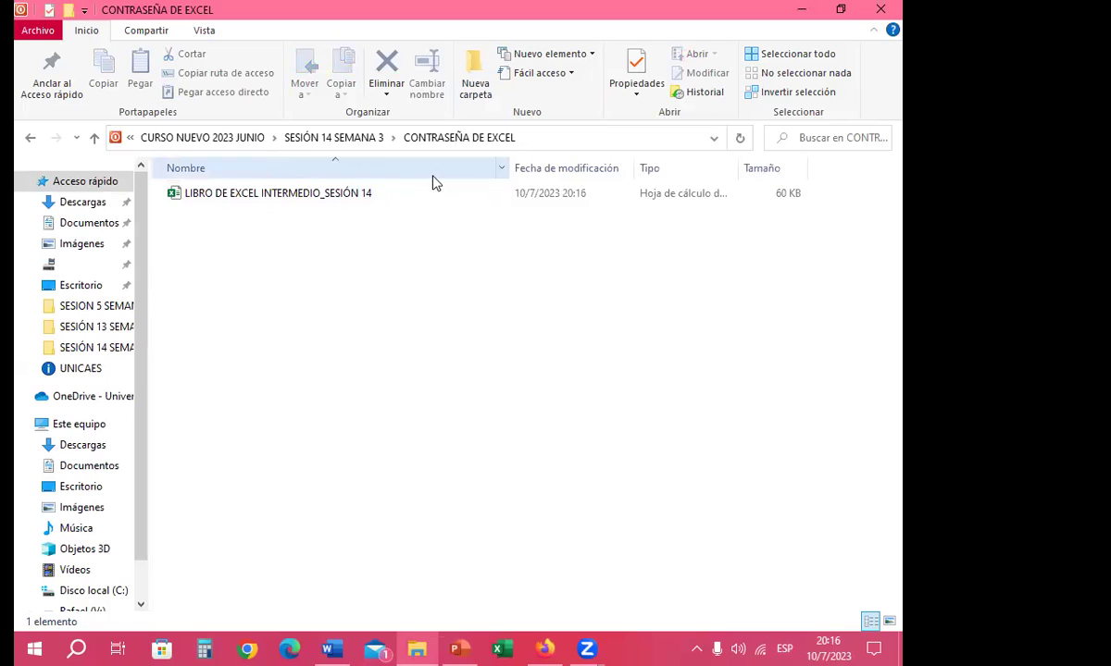
{"action": "left_click", "coordinate": [318, 195]}
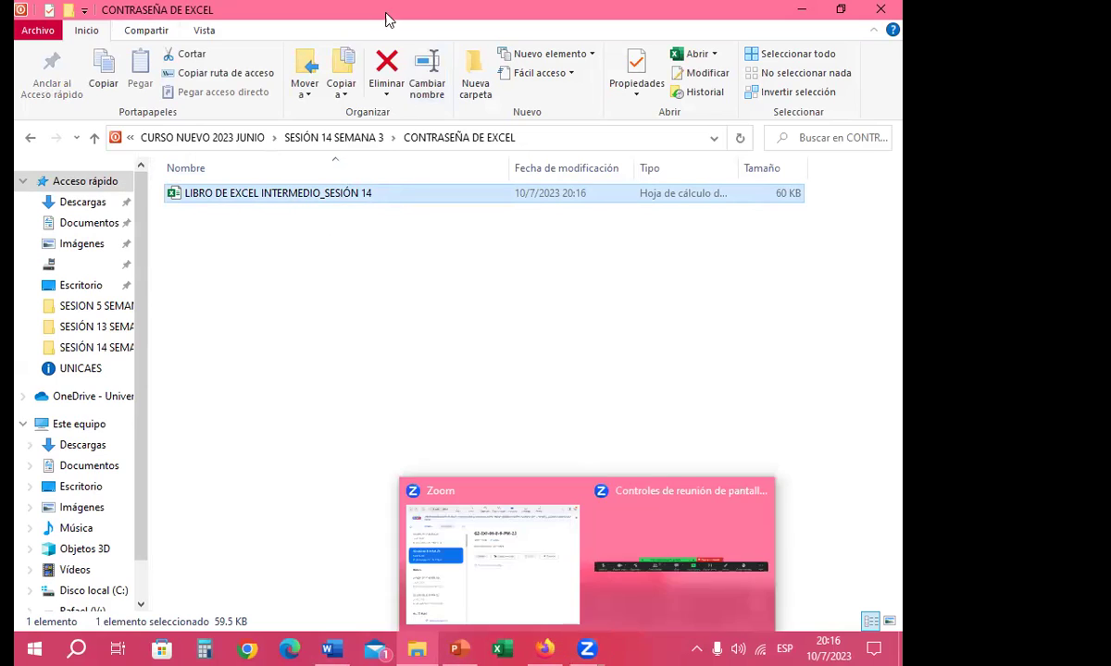
Try opening the protected workbook with a wrong password and dismiss the rejection message
{"action": "double_click", "coordinate": [331, 199]}
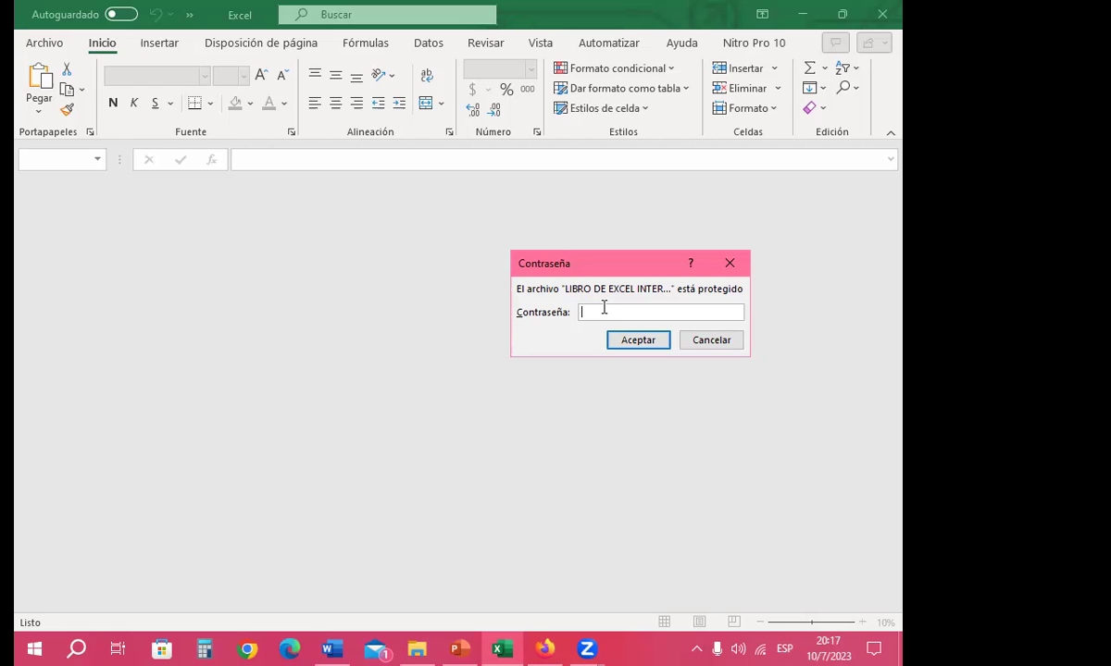
{"action": "left_click", "coordinate": [638, 340]}
{"action": "left_click", "coordinate": [457, 375]}
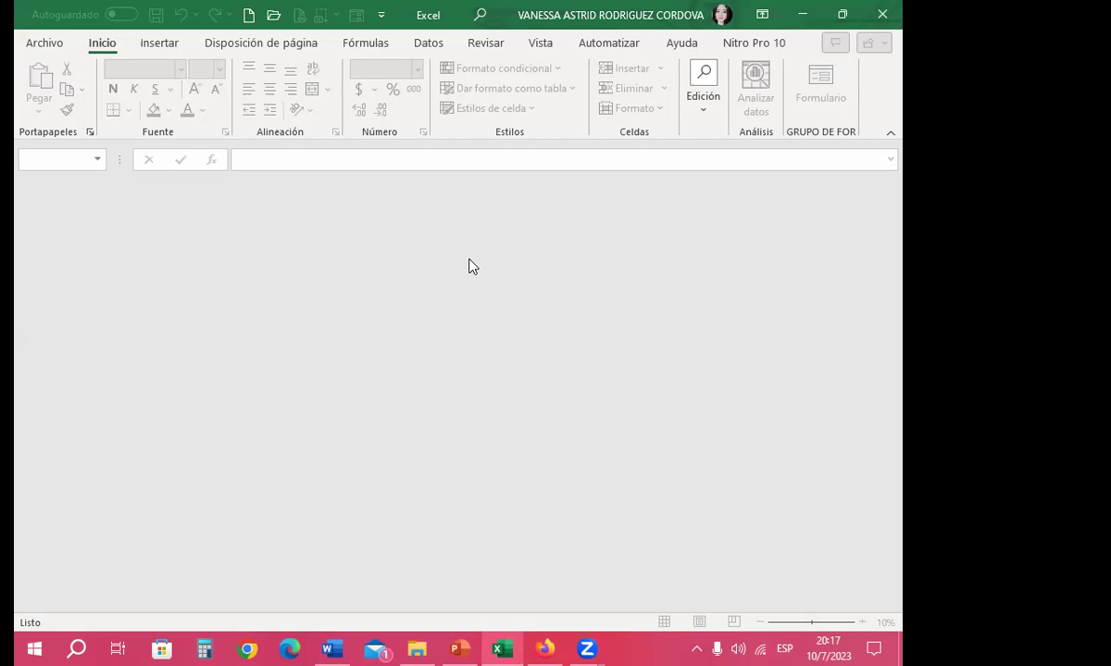
{"action": "left_click", "coordinate": [882, 14]}
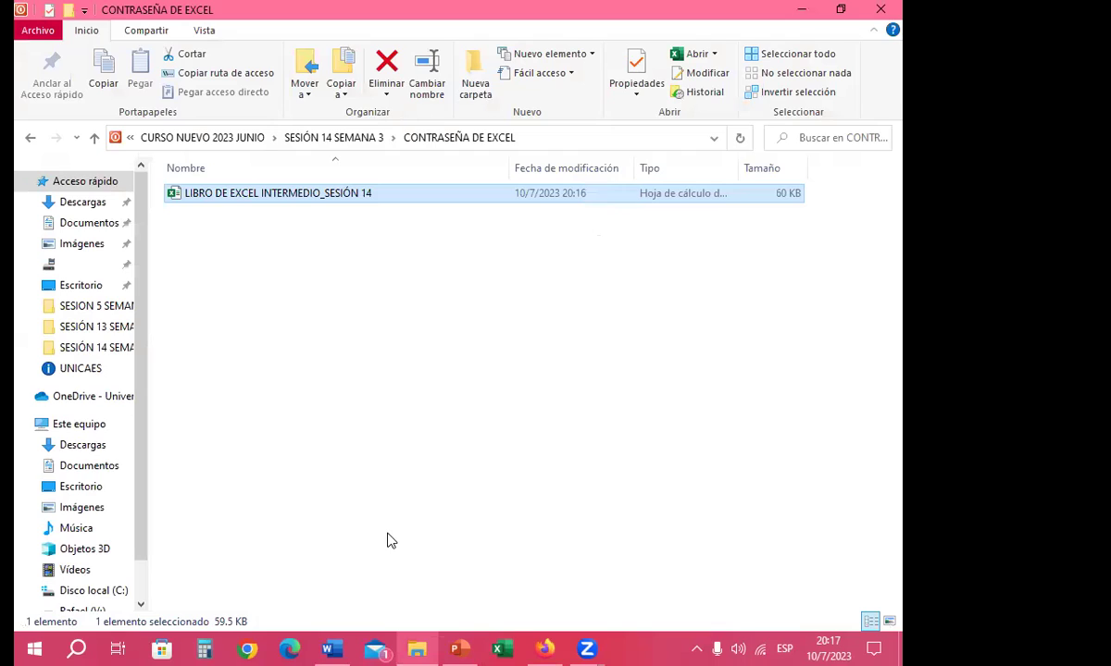
{"action": "left_click", "coordinate": [318, 301]}
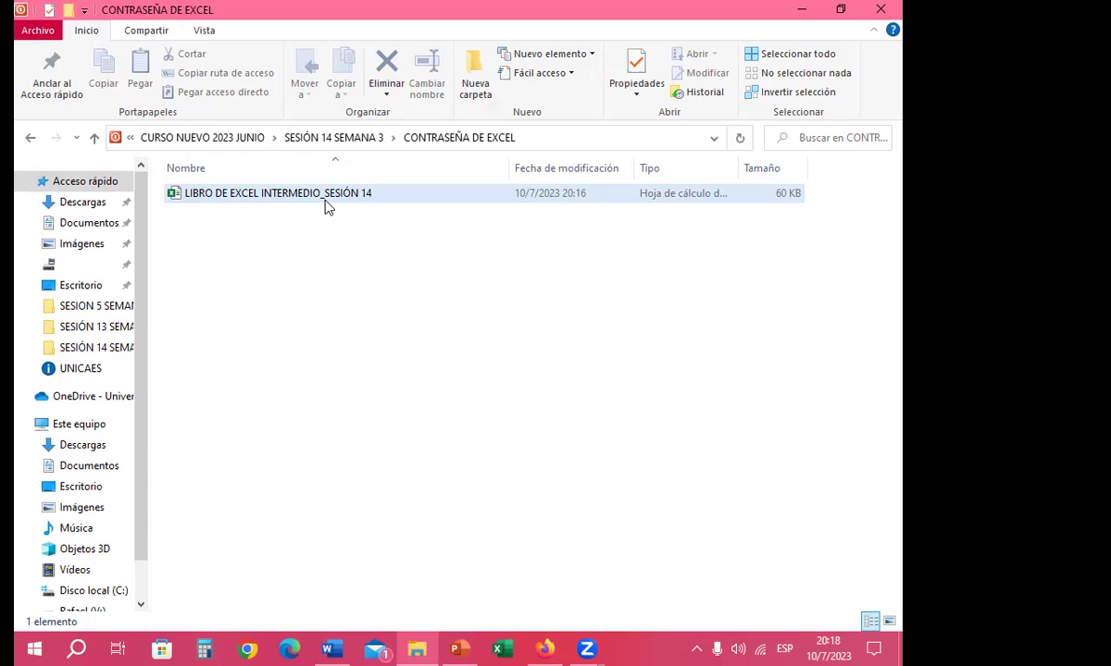
Open the protected workbook from File Explorer by entering its correct opening password
{"action": "double_click", "coordinate": [328, 192]}
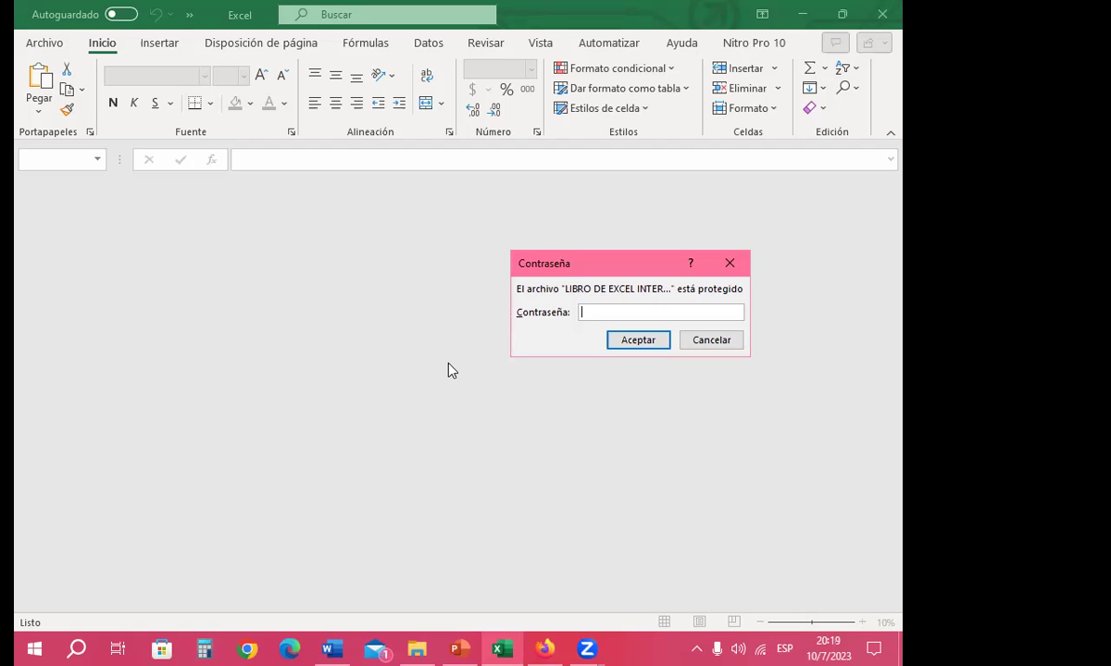
{"action": "key", "text": "Return"}
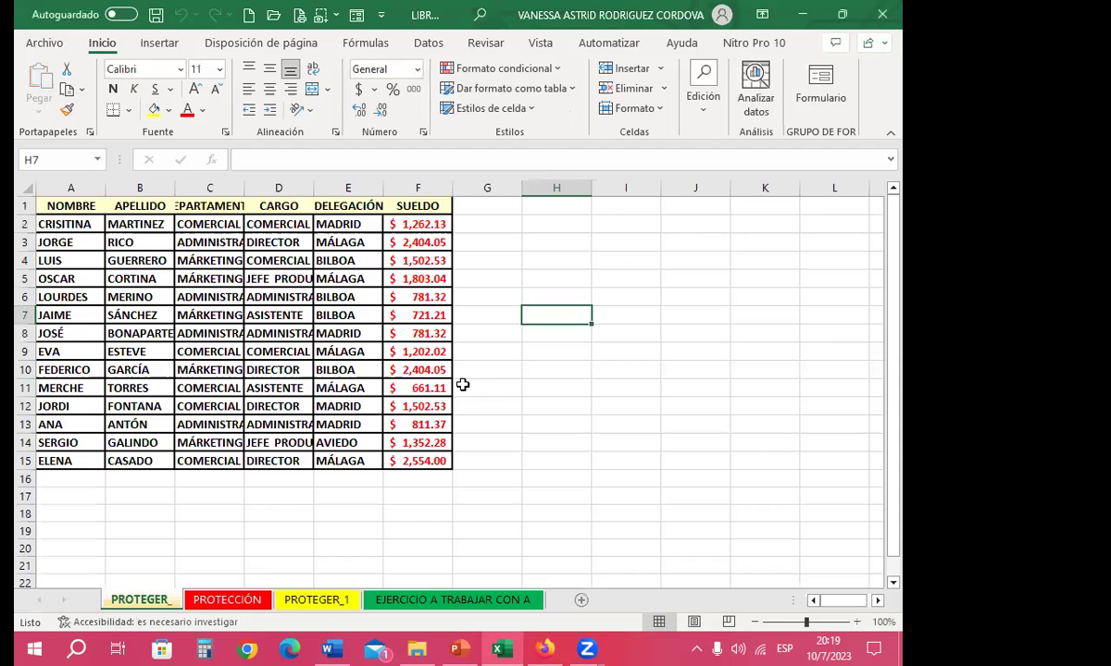
{"action": "left_click", "coordinate": [512, 413]}
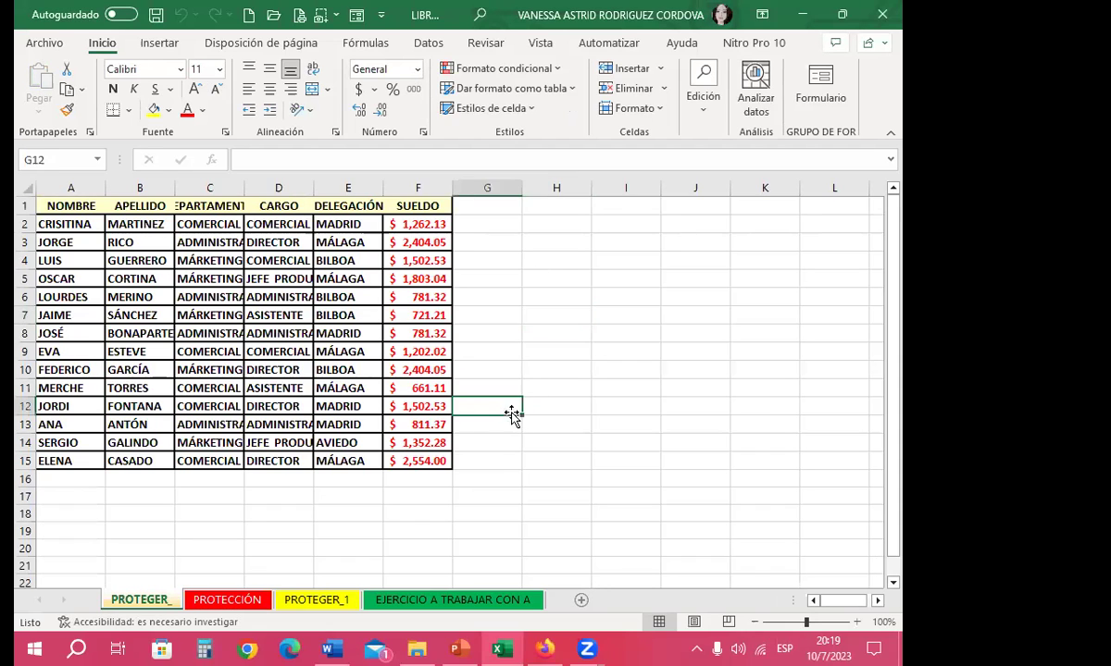
{"action": "left_click", "coordinate": [566, 365]}
{"action": "left_click", "coordinate": [537, 341]}
{"action": "left_click", "coordinate": [543, 298]}
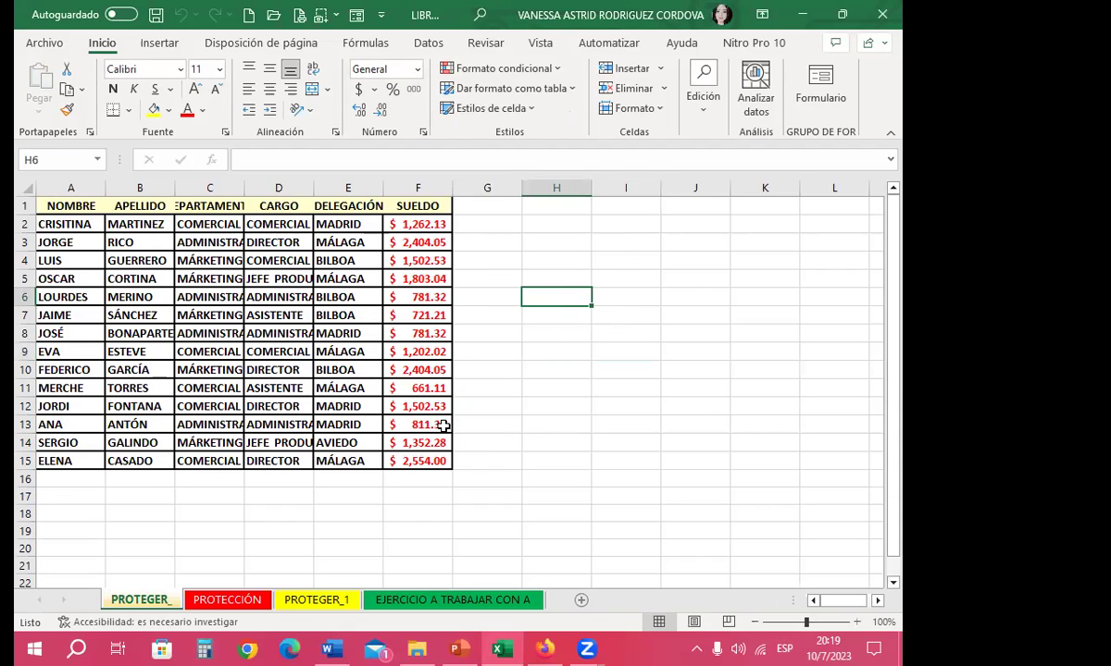
{"action": "left_click", "coordinate": [548, 350]}
{"action": "left_click", "coordinate": [528, 316]}
{"action": "left_click", "coordinate": [560, 298]}
{"action": "left_click", "coordinate": [560, 280]}
{"action": "left_click", "coordinate": [565, 260]}
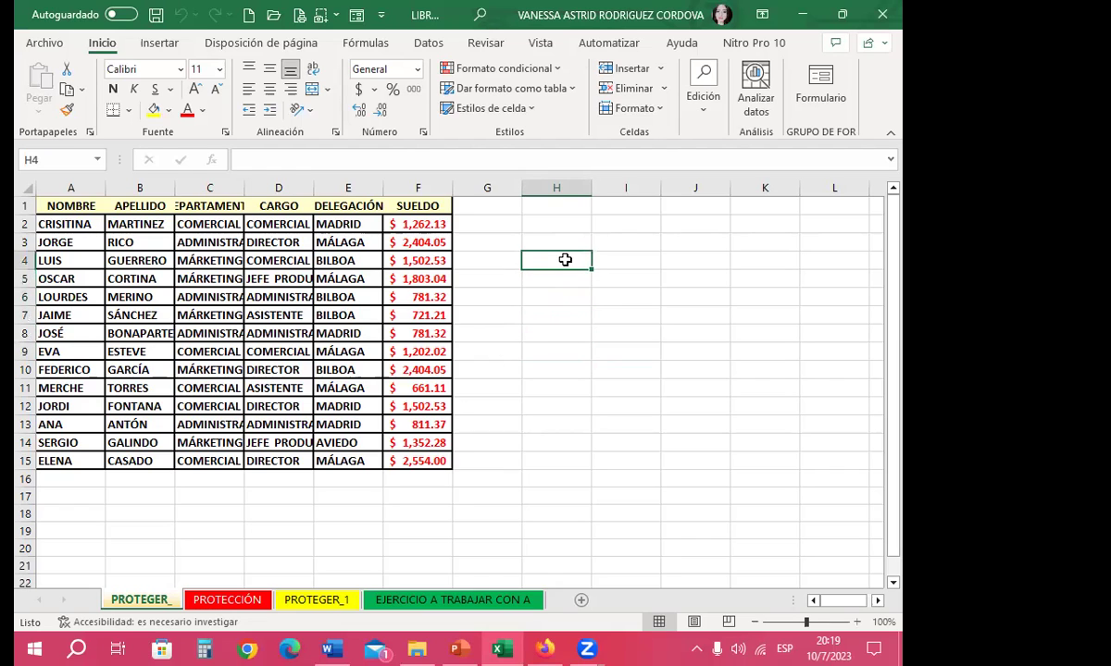
{"action": "left_click", "coordinate": [564, 305]}
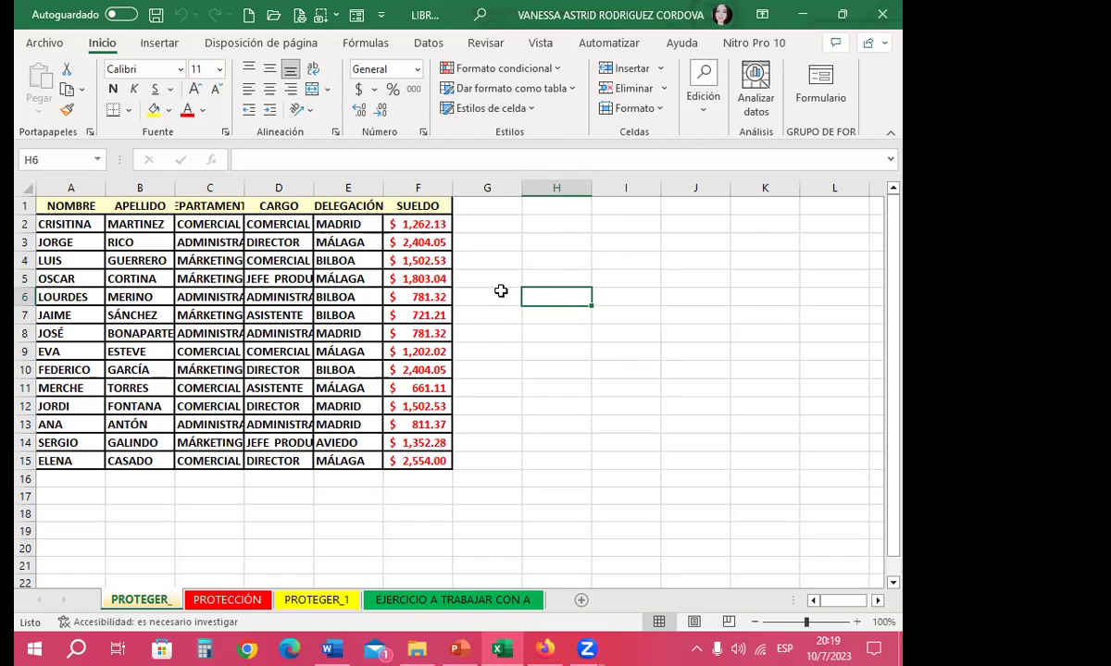
{"action": "left_click", "coordinate": [555, 261]}
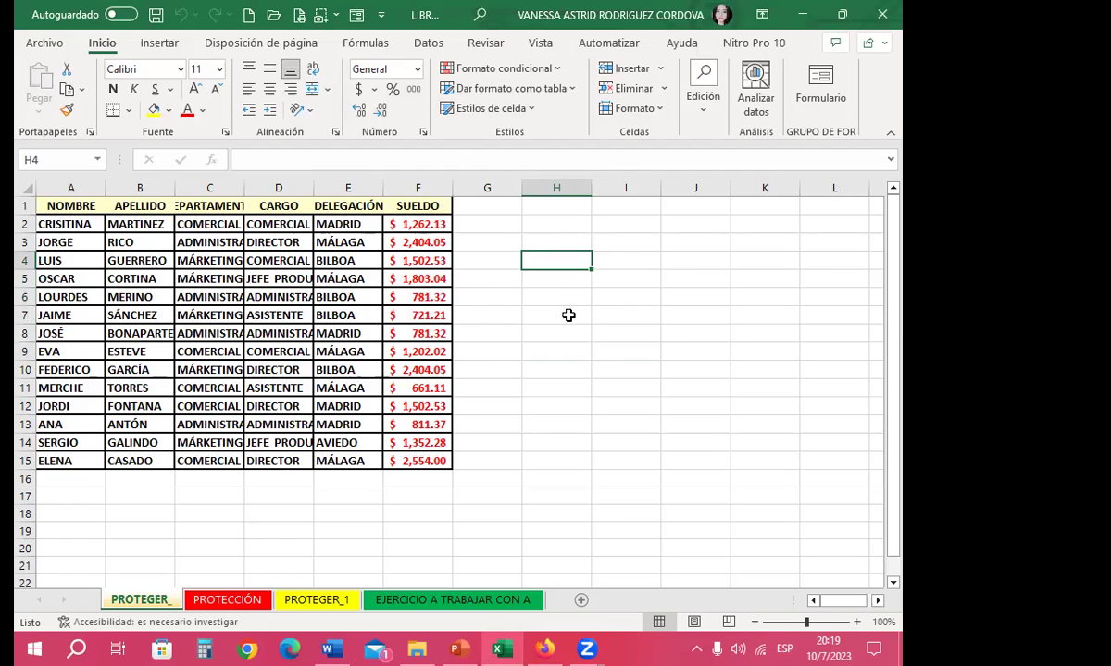
{"action": "left_click", "coordinate": [568, 315]}
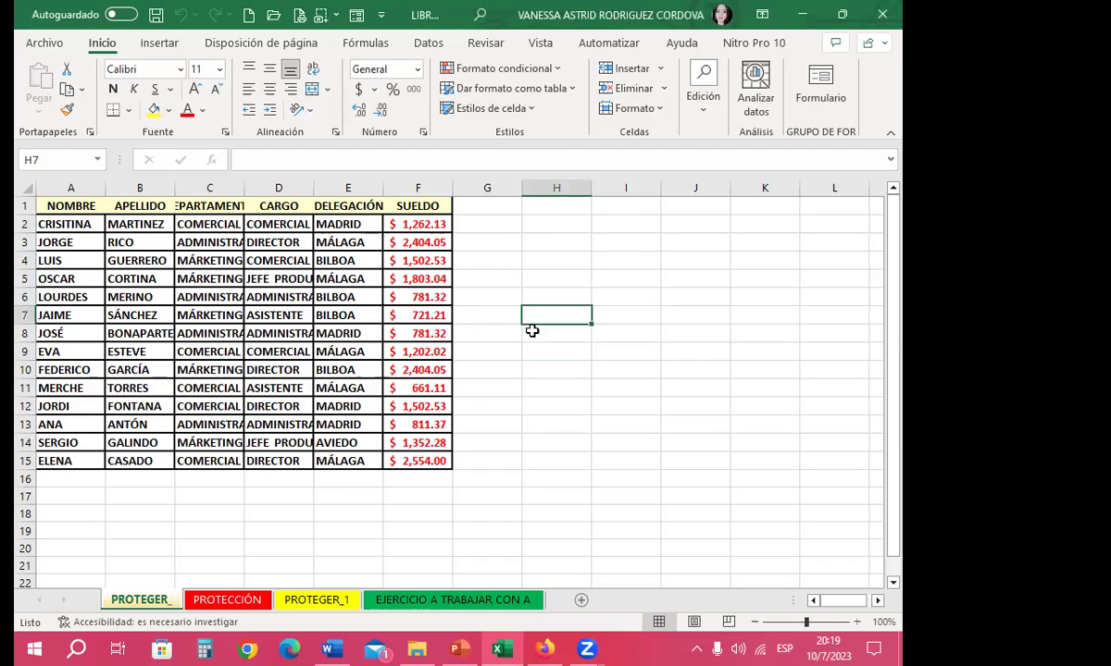
{"action": "left_click", "coordinate": [540, 403]}
{"action": "left_click", "coordinate": [565, 348]}
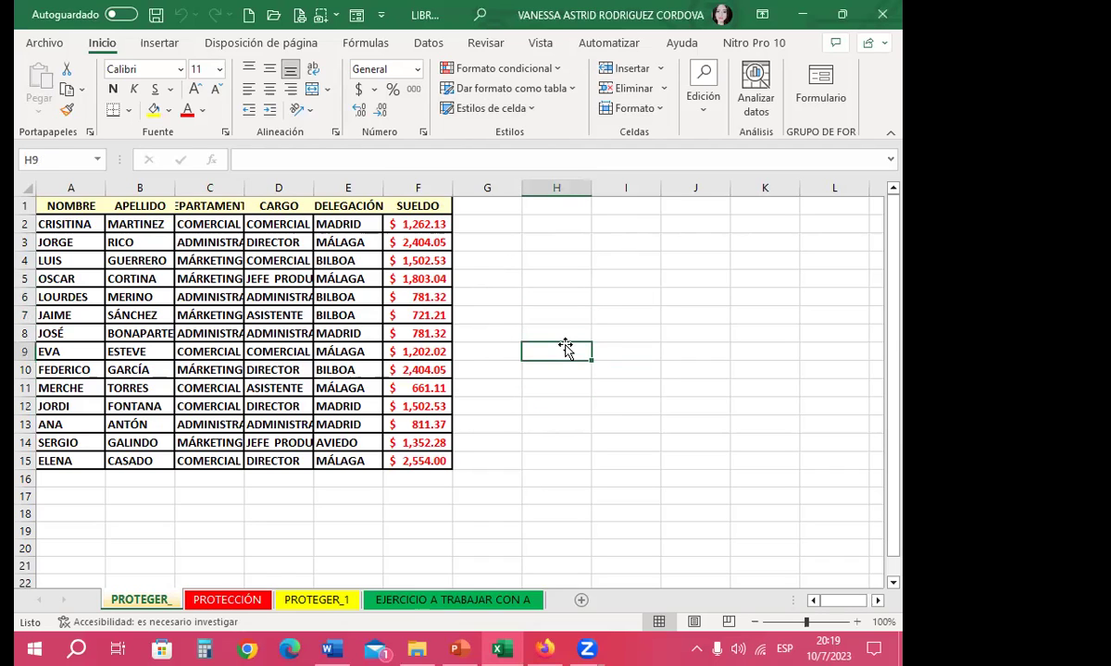
{"action": "left_click", "coordinate": [500, 339]}
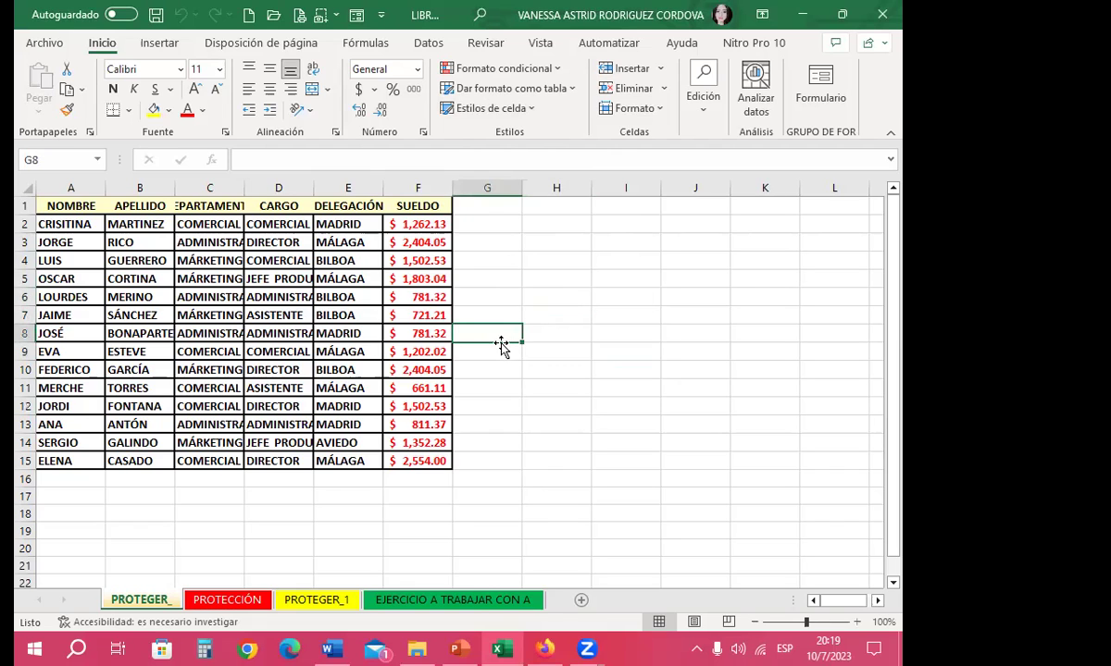
{"action": "left_click", "coordinate": [592, 364]}
{"action": "left_click", "coordinate": [547, 400]}
{"action": "left_click", "coordinate": [528, 259]}
{"action": "left_click", "coordinate": [547, 383]}
{"action": "left_click_drag", "start_coordinate": [538, 205], "coordinate": [481, 460]}
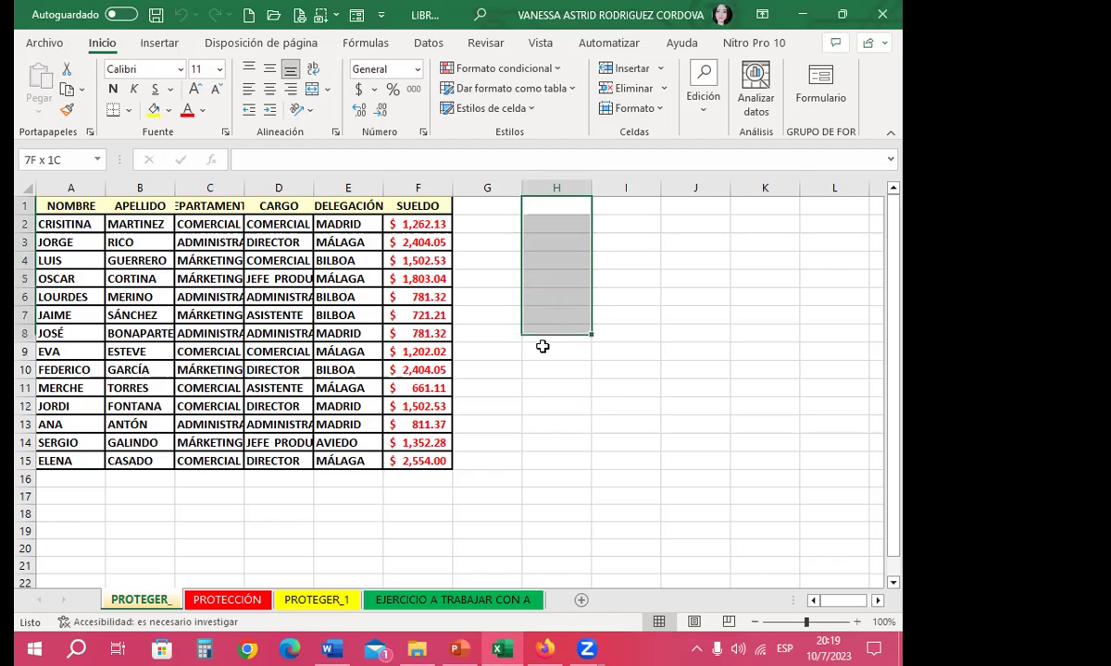
{"action": "left_click", "coordinate": [565, 456]}
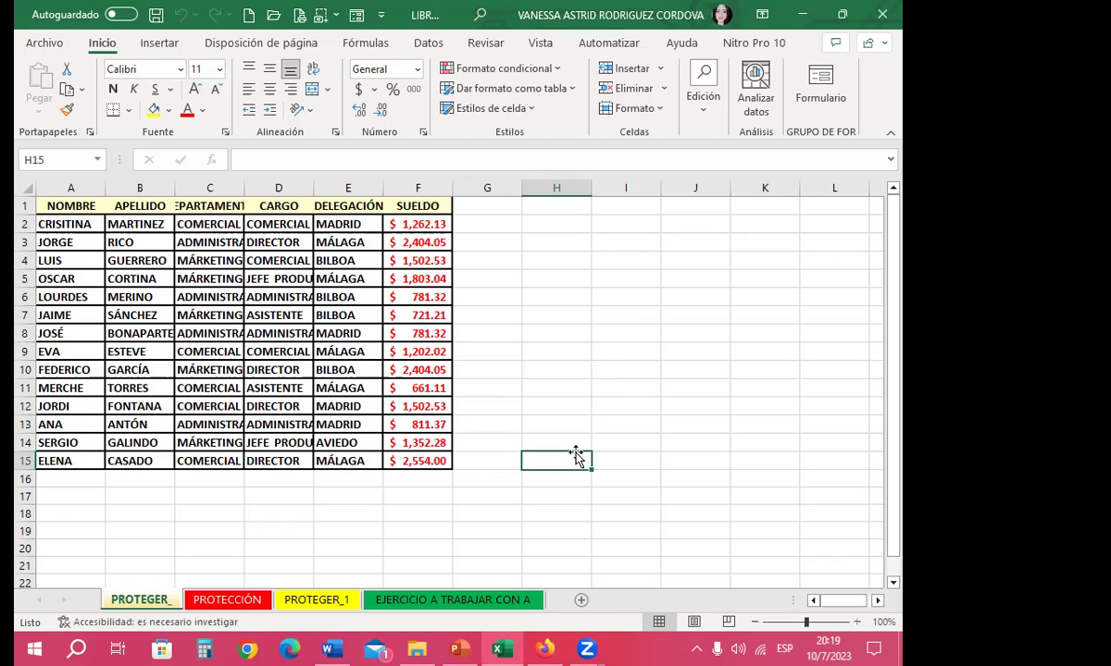
{"action": "left_click", "coordinate": [551, 445]}
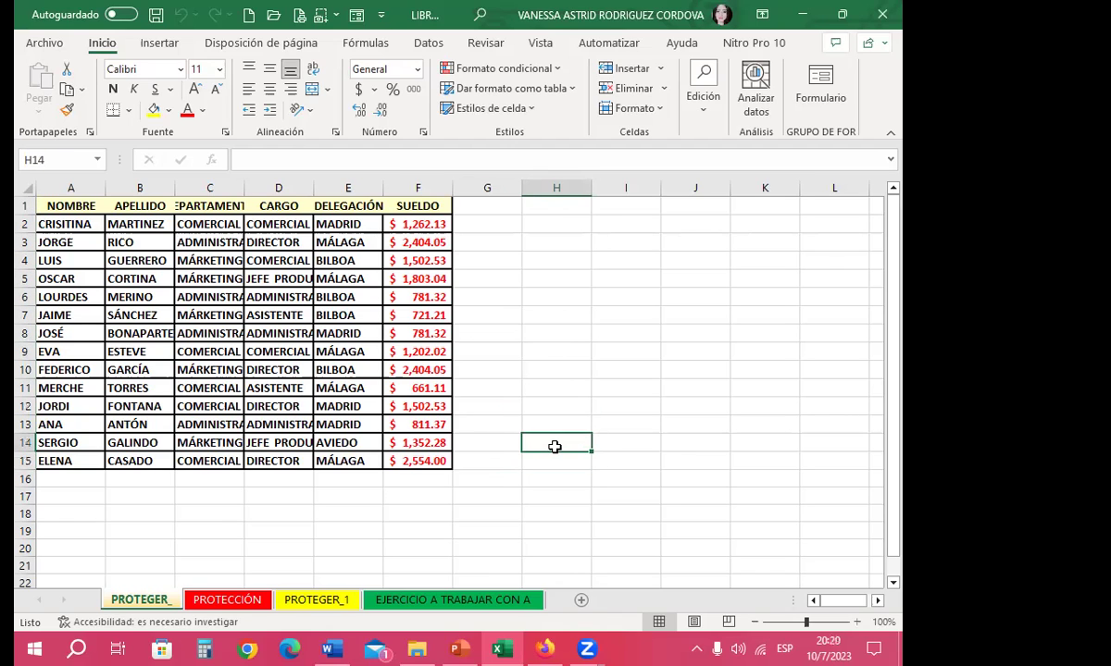
{"action": "left_click", "coordinate": [677, 351]}
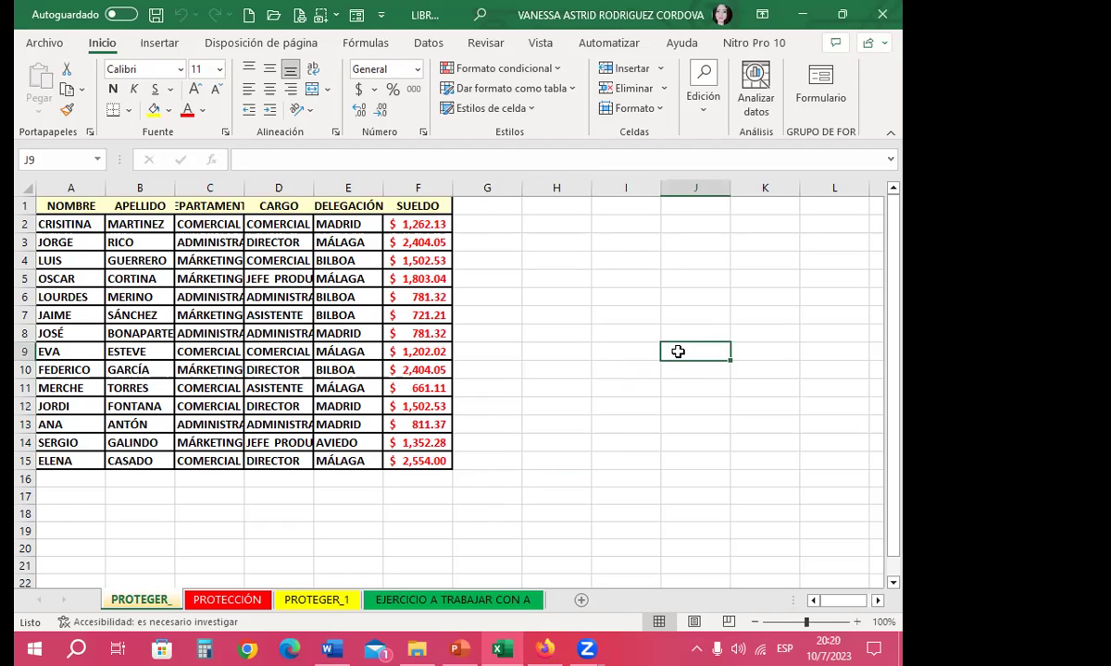
{"action": "left_click", "coordinate": [622, 370]}
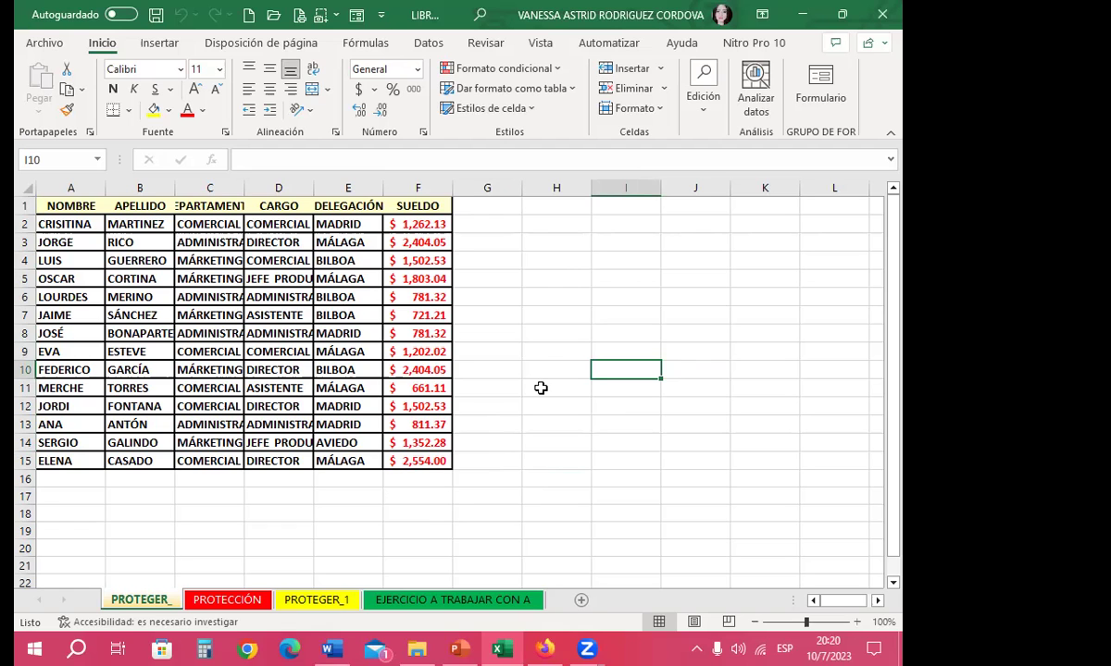
Clear the opening password in Save As general options and overwrite LIBRO DE EXCEL INTERMEDIO_SESIÓN 14.xlsx
{"action": "left_click", "coordinate": [30, 45]}
{"action": "left_click", "coordinate": [93, 283]}
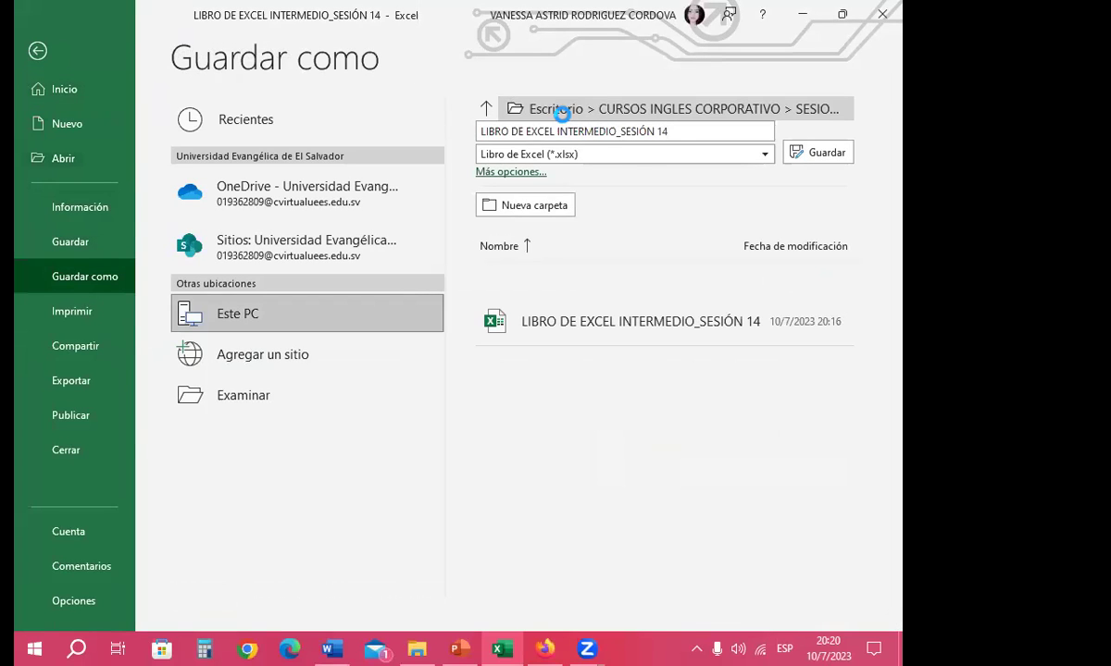
{"action": "left_click", "coordinate": [561, 109]}
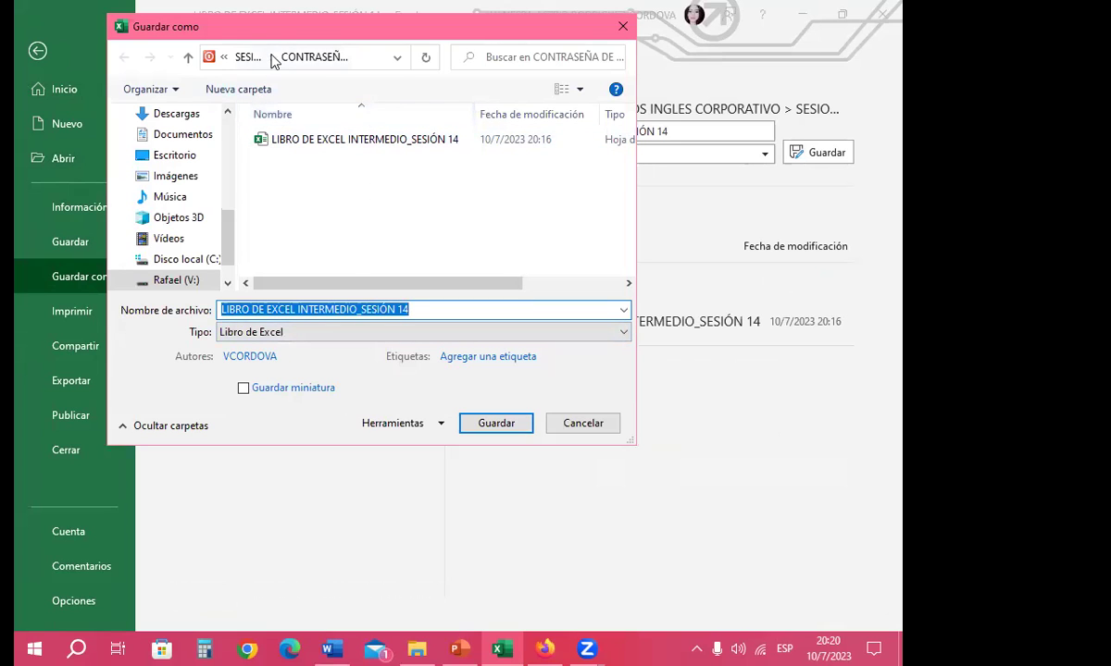
{"action": "left_click", "coordinate": [401, 426]}
{"action": "left_click", "coordinate": [398, 482]}
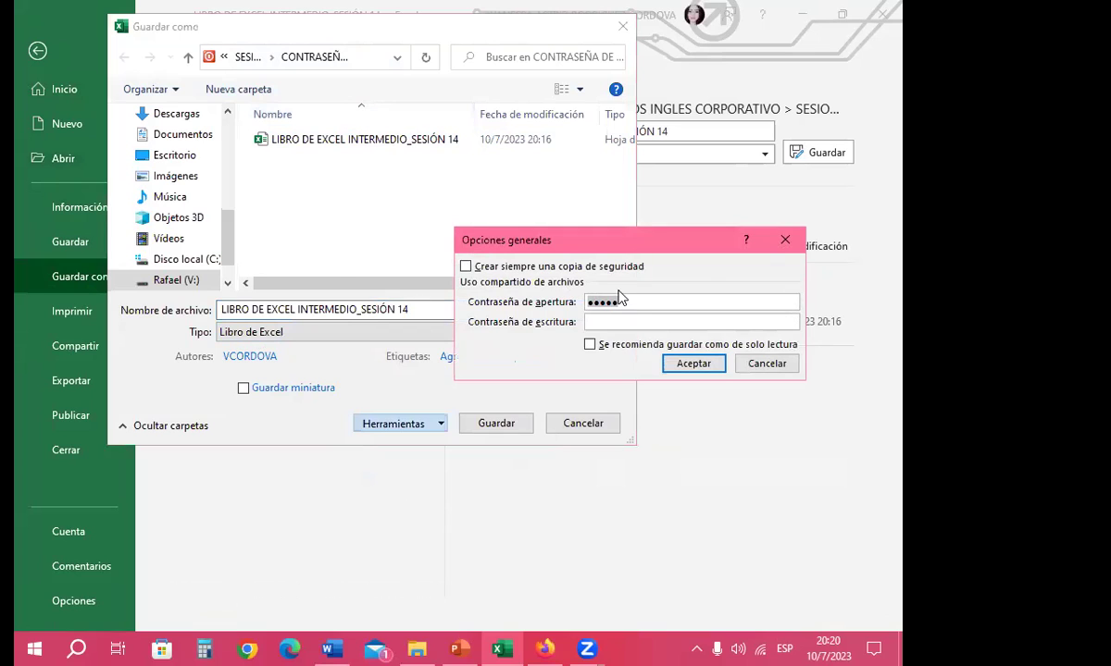
{"action": "key", "text": "BackSpace"}
{"action": "left_click", "coordinate": [690, 369]}
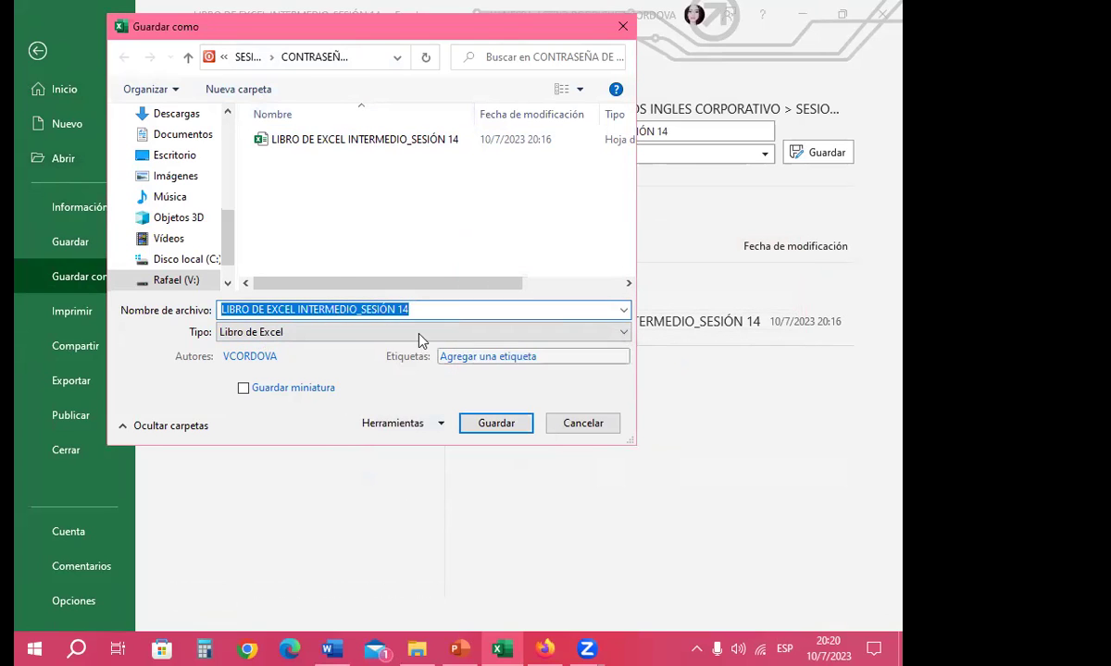
{"action": "left_click", "coordinate": [500, 428]}
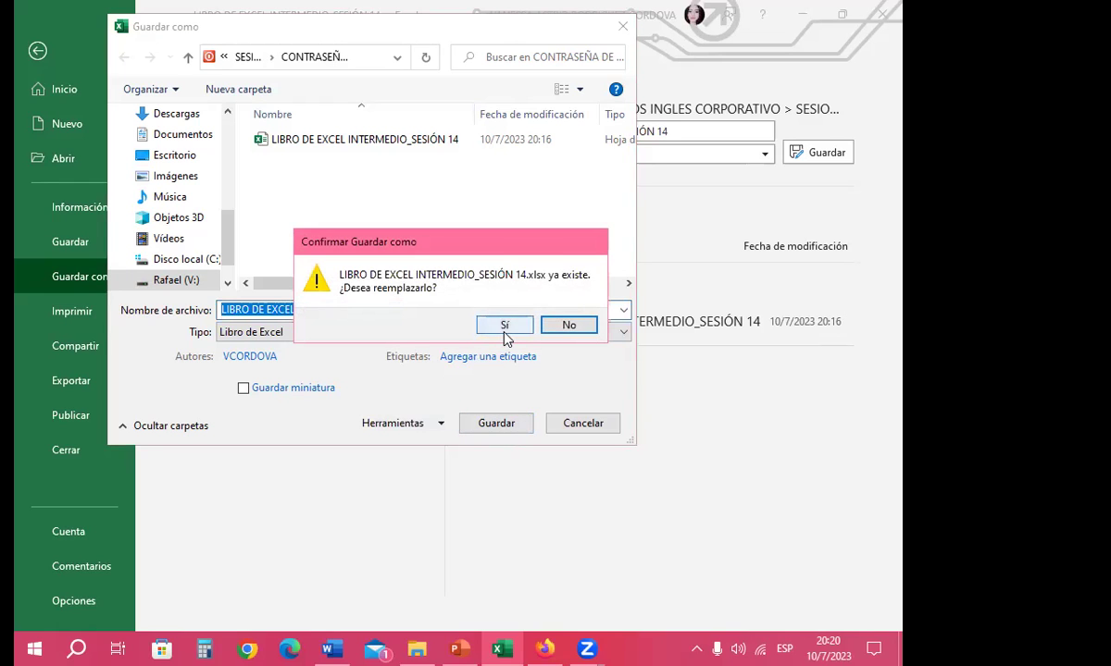
{"action": "left_click", "coordinate": [505, 333]}
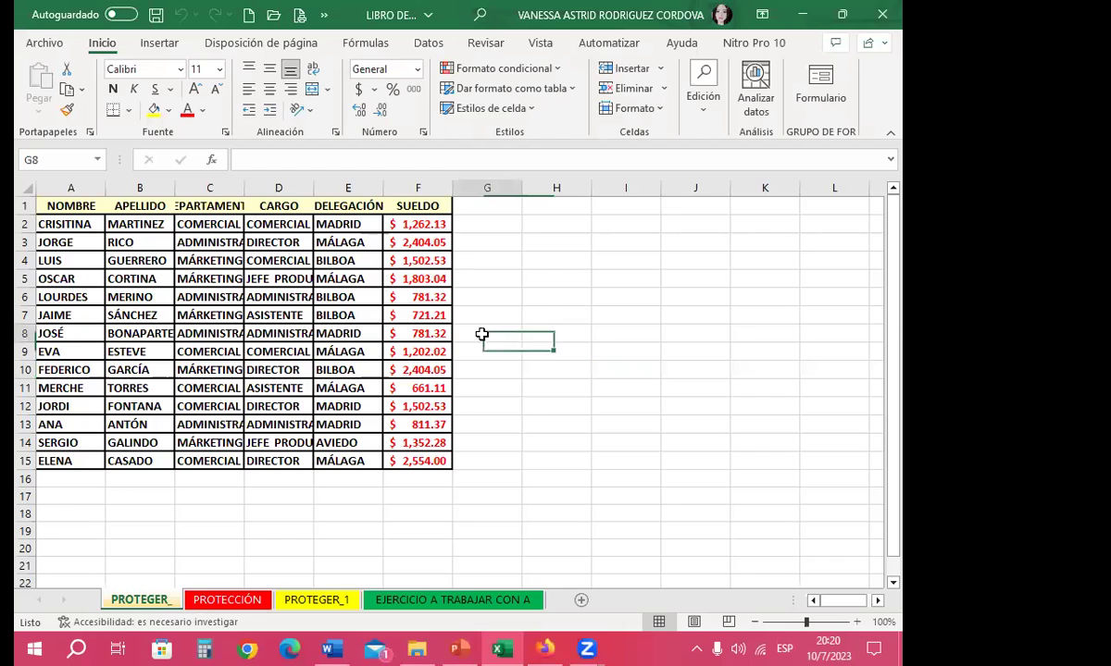
Close the workbook and reopen it from File Explorer, now loading without a password prompt
{"action": "left_click", "coordinate": [883, 13]}
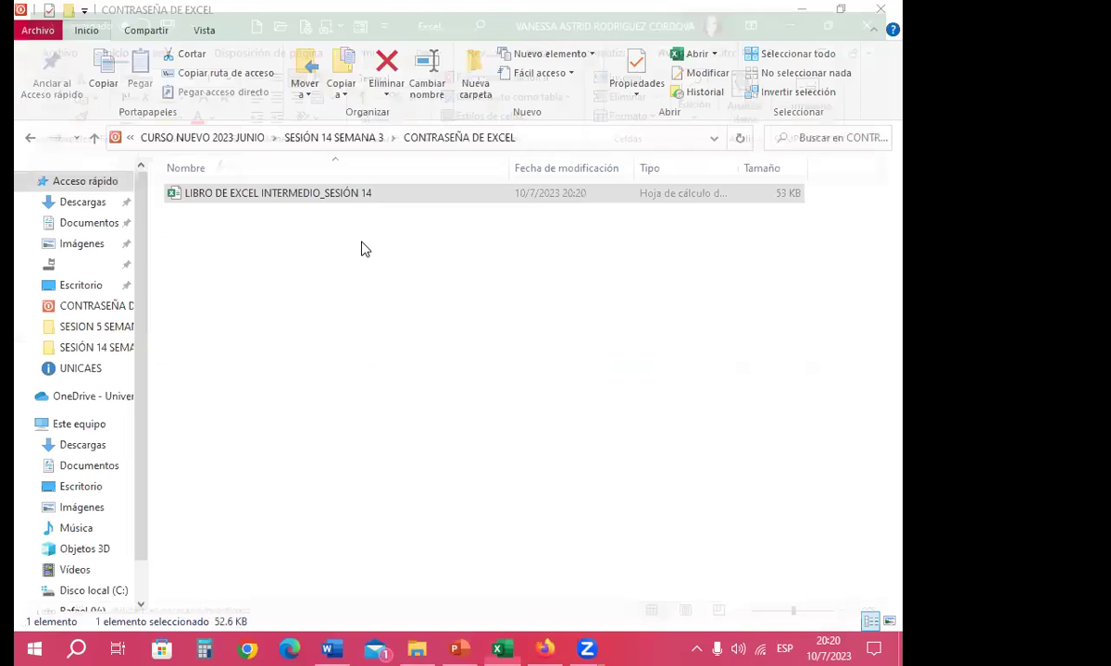
{"action": "left_click", "coordinate": [337, 241]}
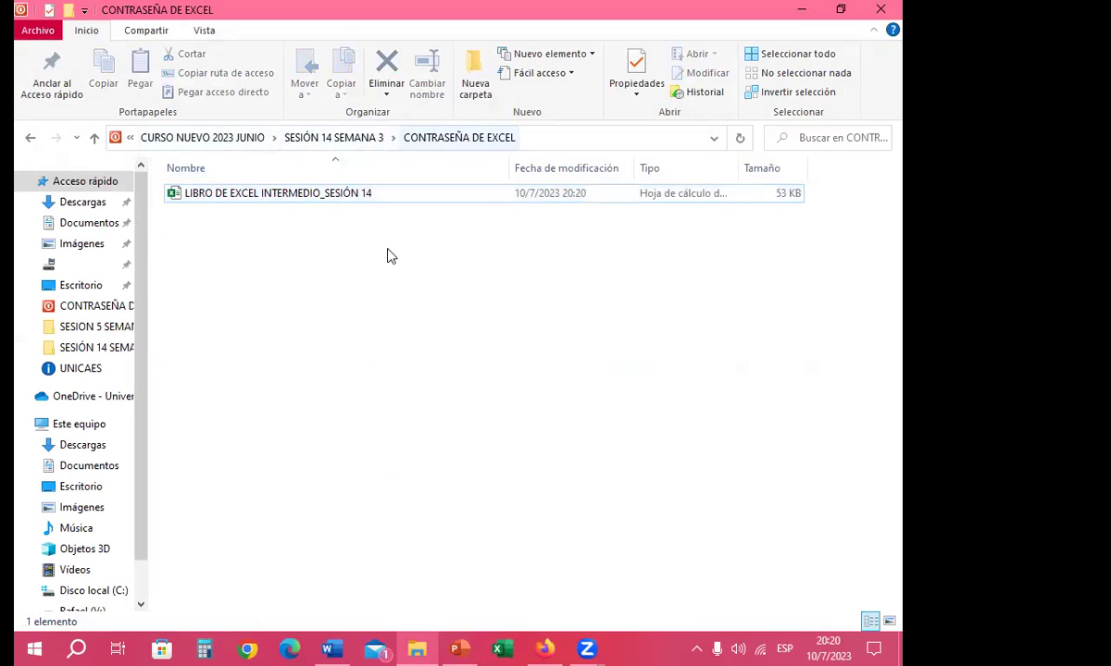
{"action": "double_click", "coordinate": [336, 194]}
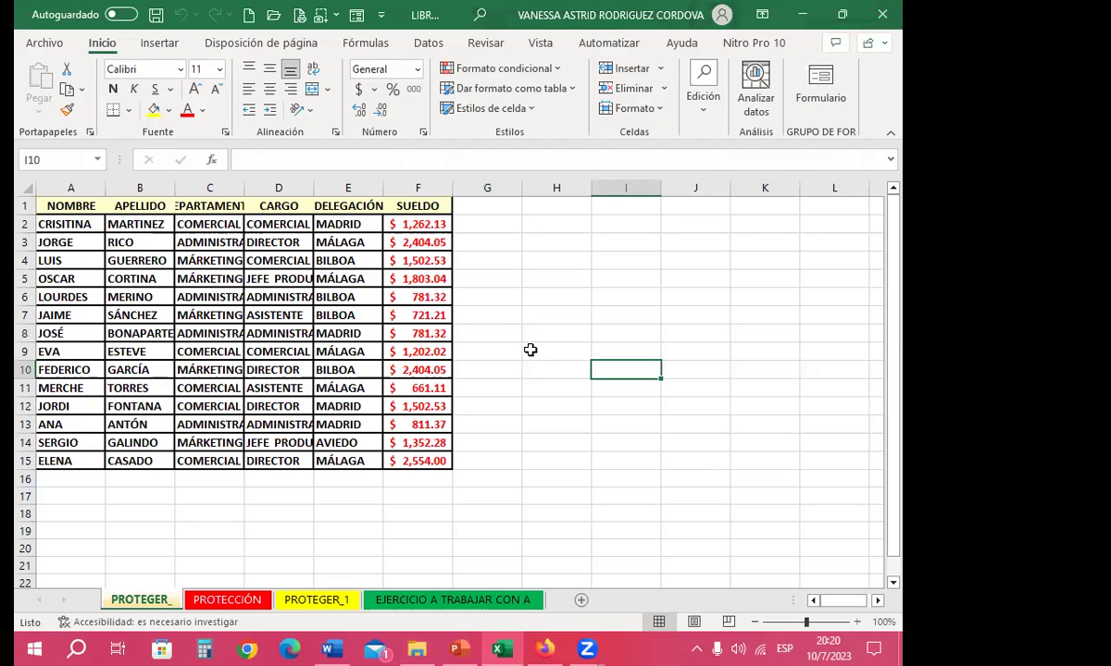
{"action": "left_click", "coordinate": [513, 348]}
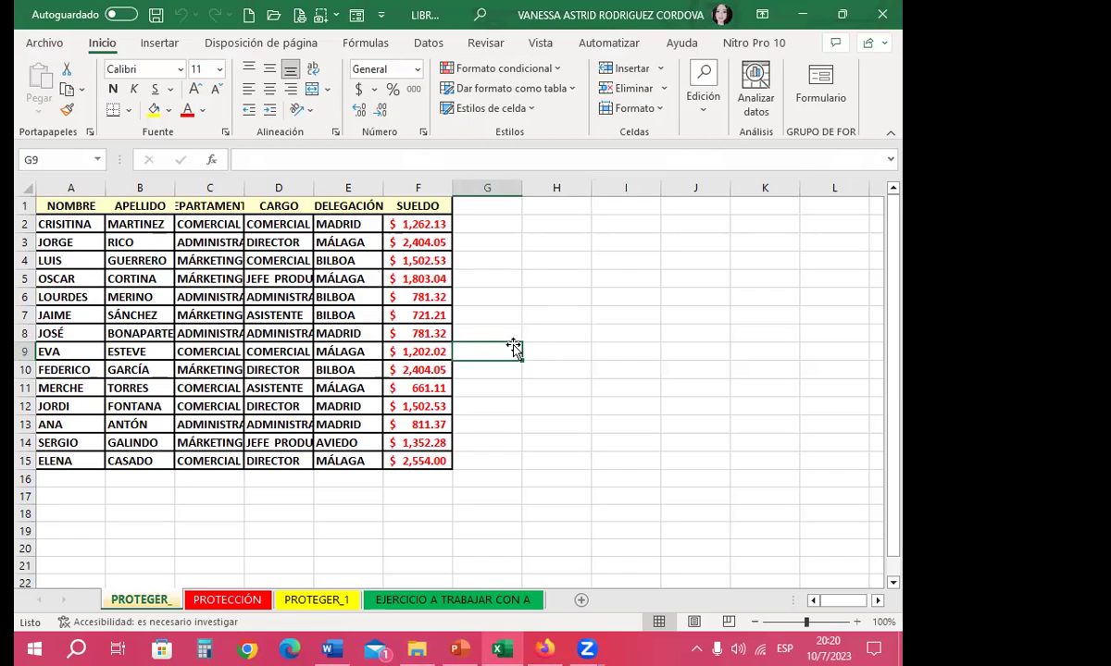
AutoFit columns C, D, E, B and A, then widen column A slightly
{"action": "double_click", "coordinate": [243, 188]}
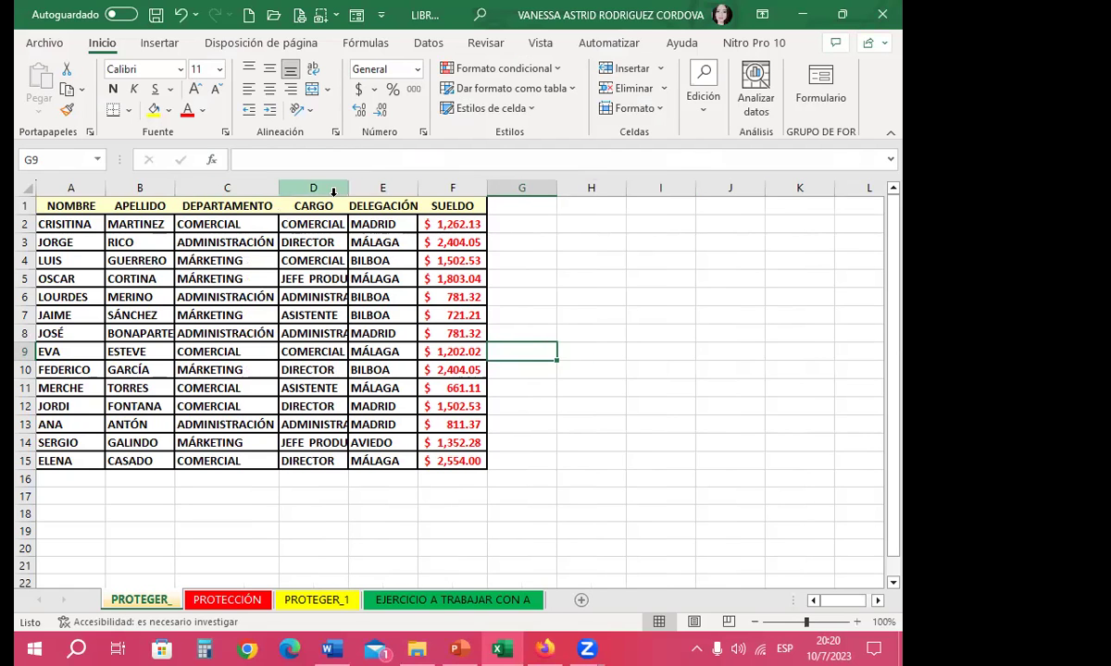
{"action": "double_click", "coordinate": [349, 188]}
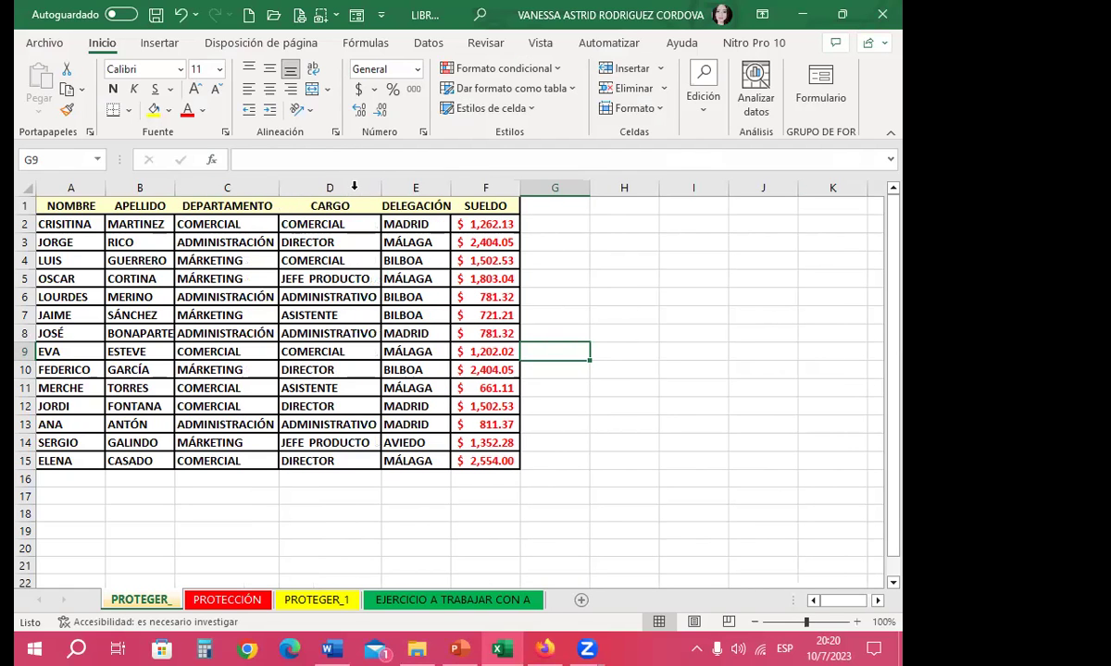
{"action": "double_click", "coordinate": [453, 187]}
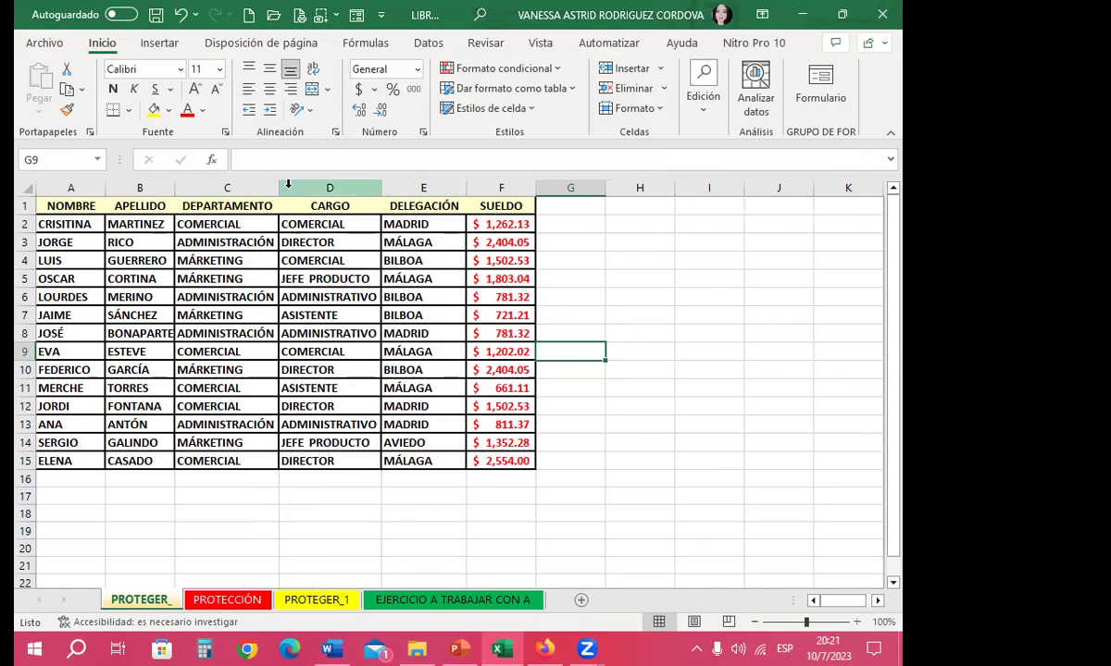
{"action": "double_click", "coordinate": [172, 190]}
{"action": "double_click", "coordinate": [97, 186]}
{"action": "left_click_drag", "start_coordinate": [95, 186], "coordinate": [116, 186]}
{"action": "left_click", "coordinate": [606, 421]}
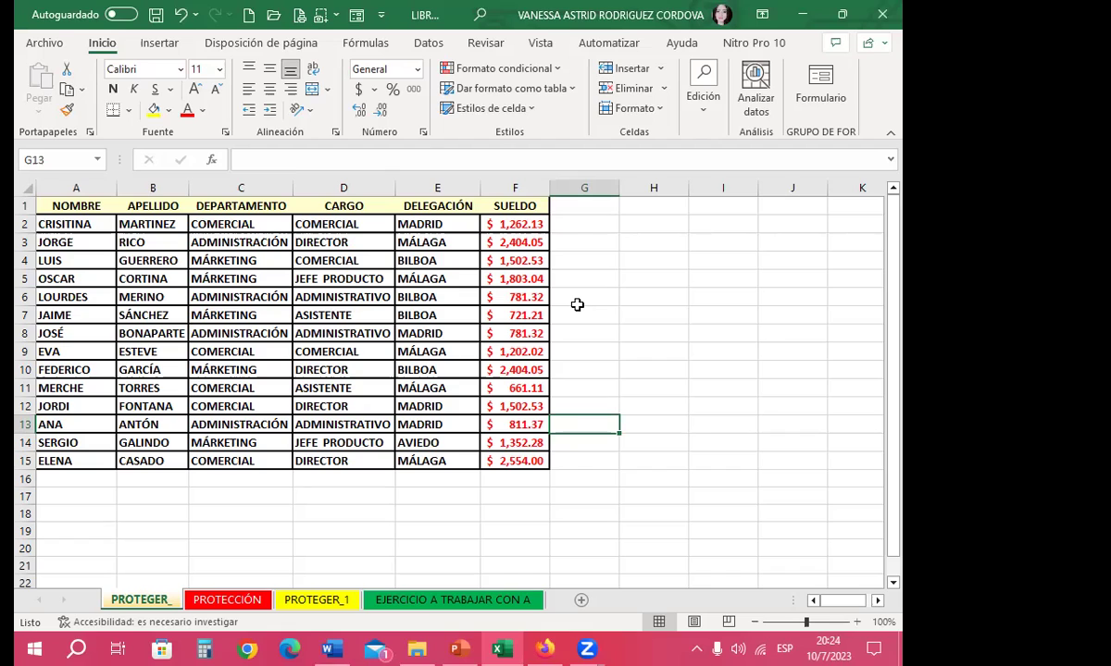
Look over the Revisar > Proteger options, then open Archivo > Información to see protected sheets
{"action": "left_click", "coordinate": [572, 300]}
{"action": "left_click", "coordinate": [598, 446]}
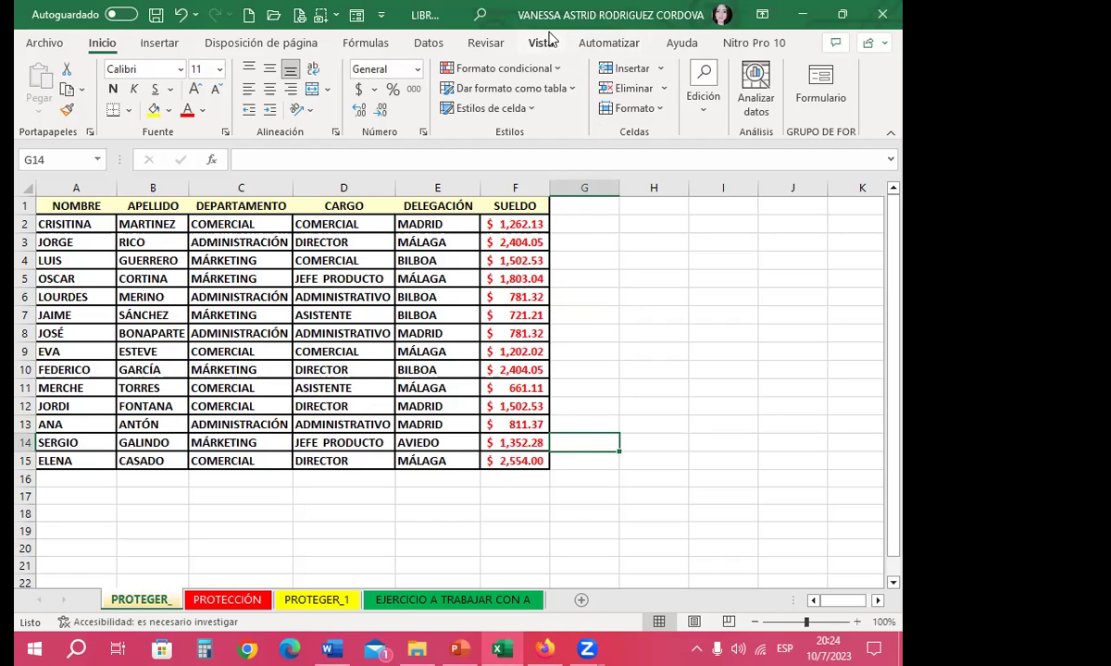
{"action": "left_click", "coordinate": [426, 48]}
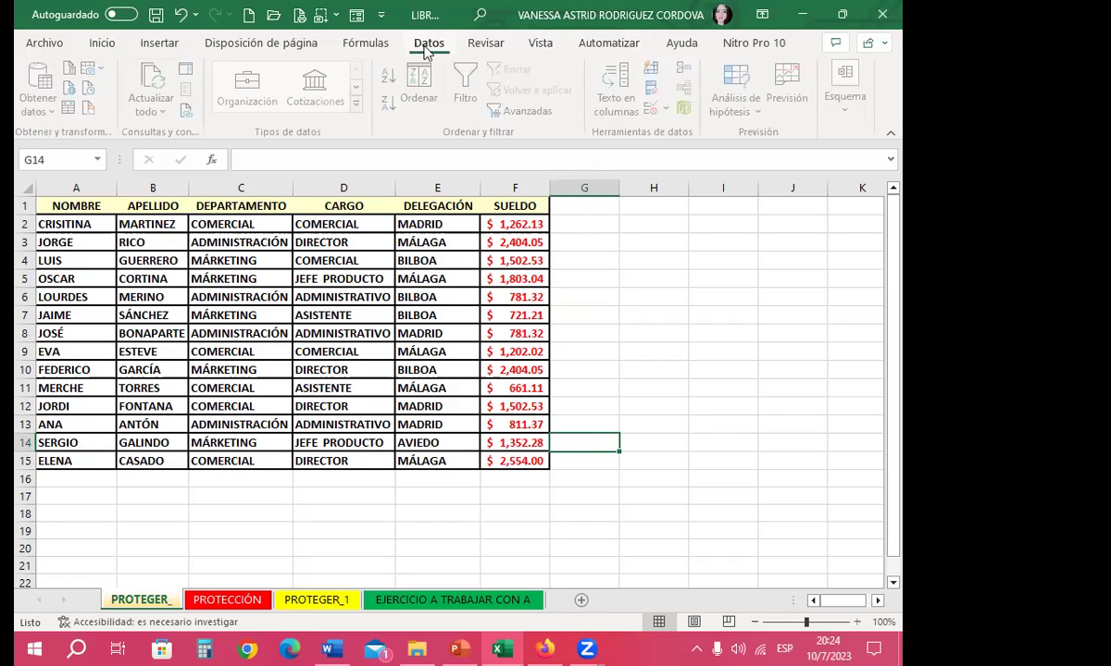
{"action": "left_click", "coordinate": [479, 43]}
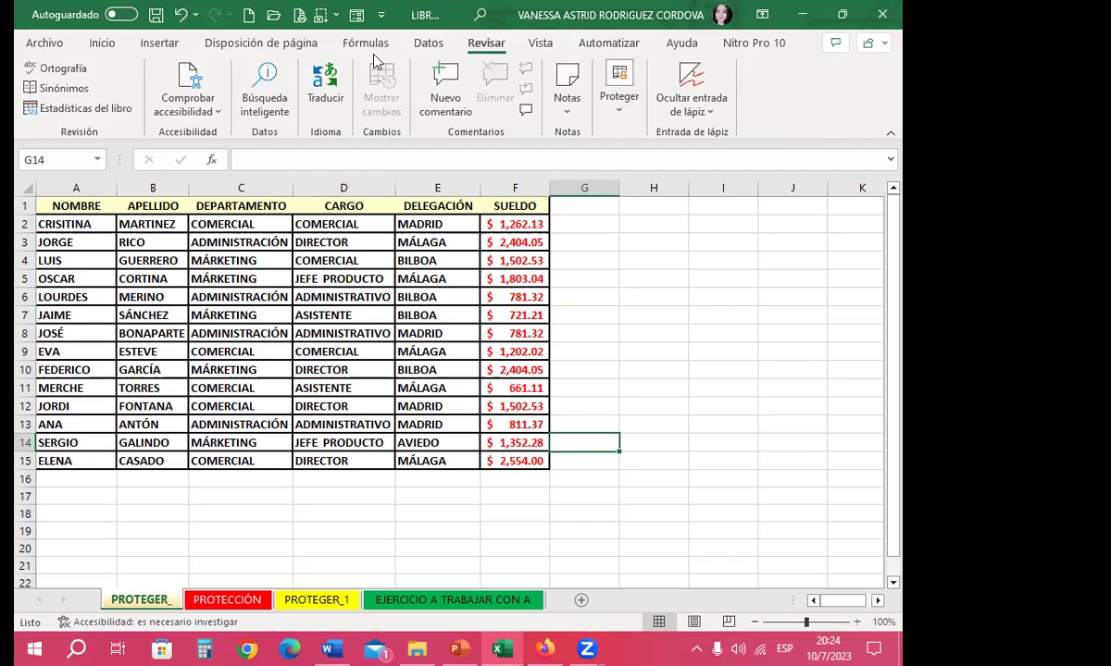
{"action": "left_click", "coordinate": [622, 104]}
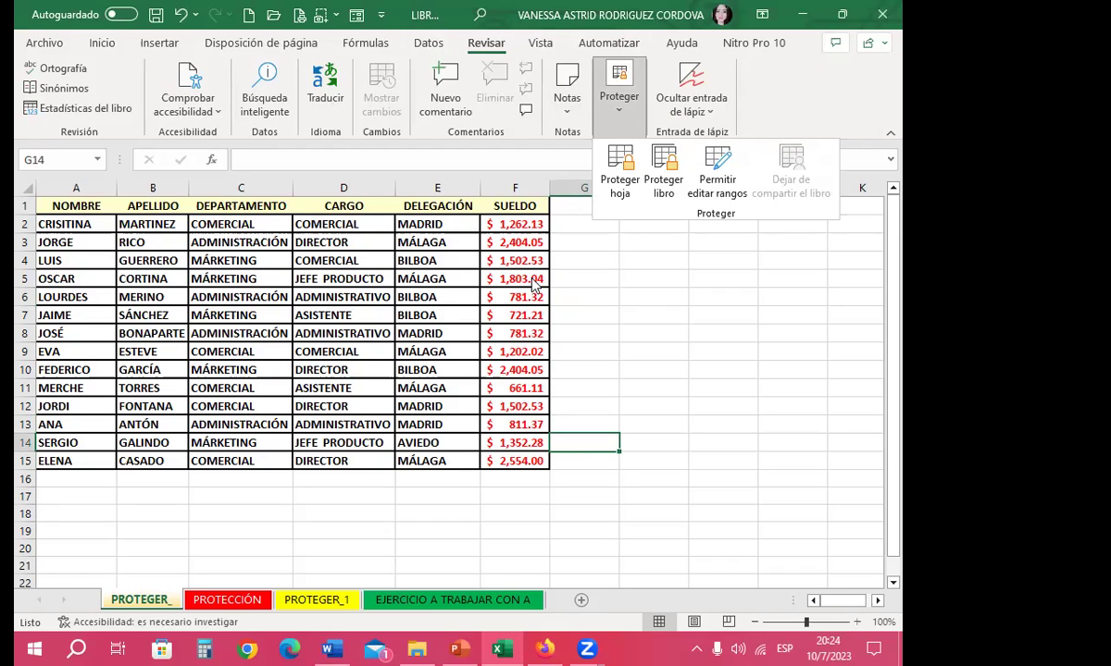
{"action": "left_click", "coordinate": [555, 305]}
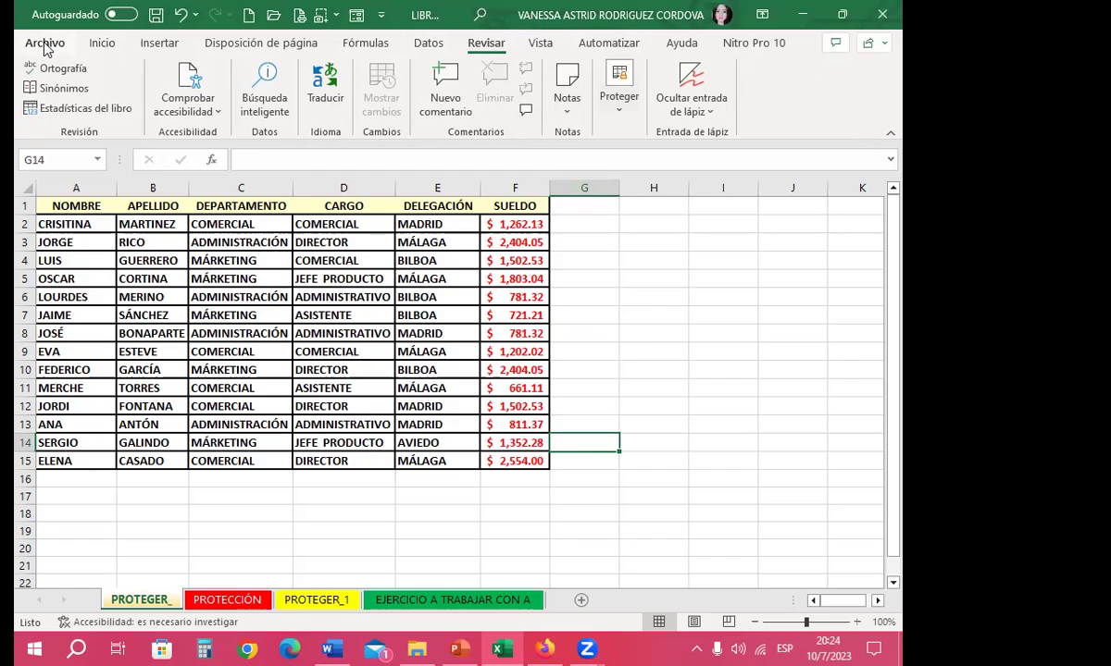
{"action": "left_click", "coordinate": [43, 43]}
{"action": "left_click", "coordinate": [74, 205]}
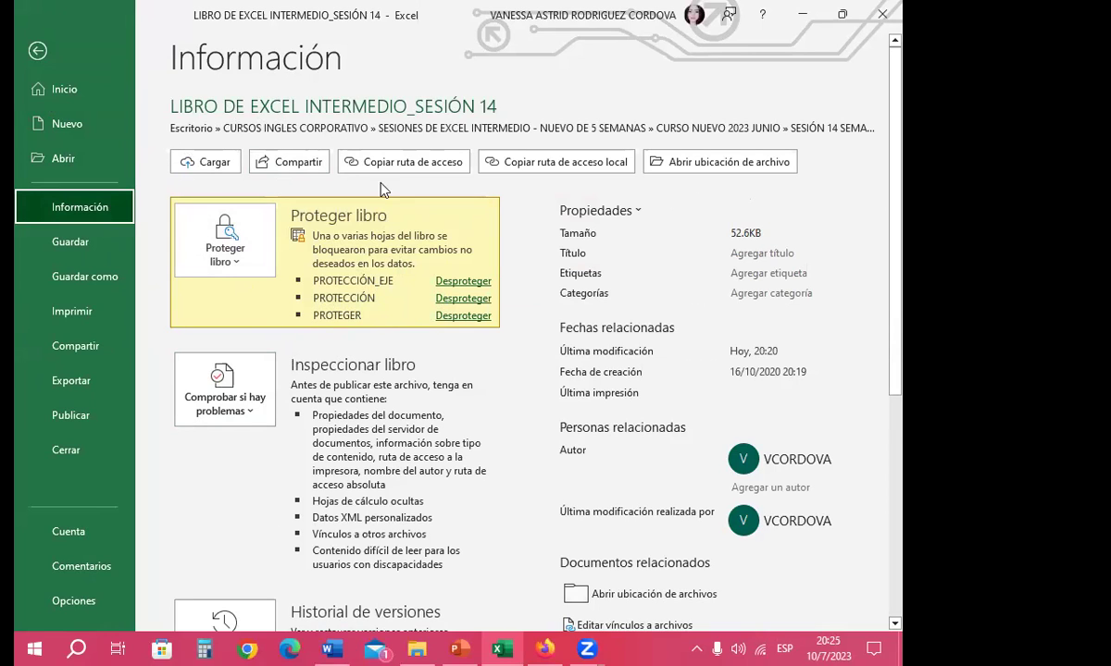
Unprotect the PROTECCIÓN_EJE, PROTECCIÓN and PROTEGER sheets, entering the sheet password where asked
{"action": "left_click", "coordinate": [444, 296]}
{"action": "left_click", "coordinate": [640, 356]}
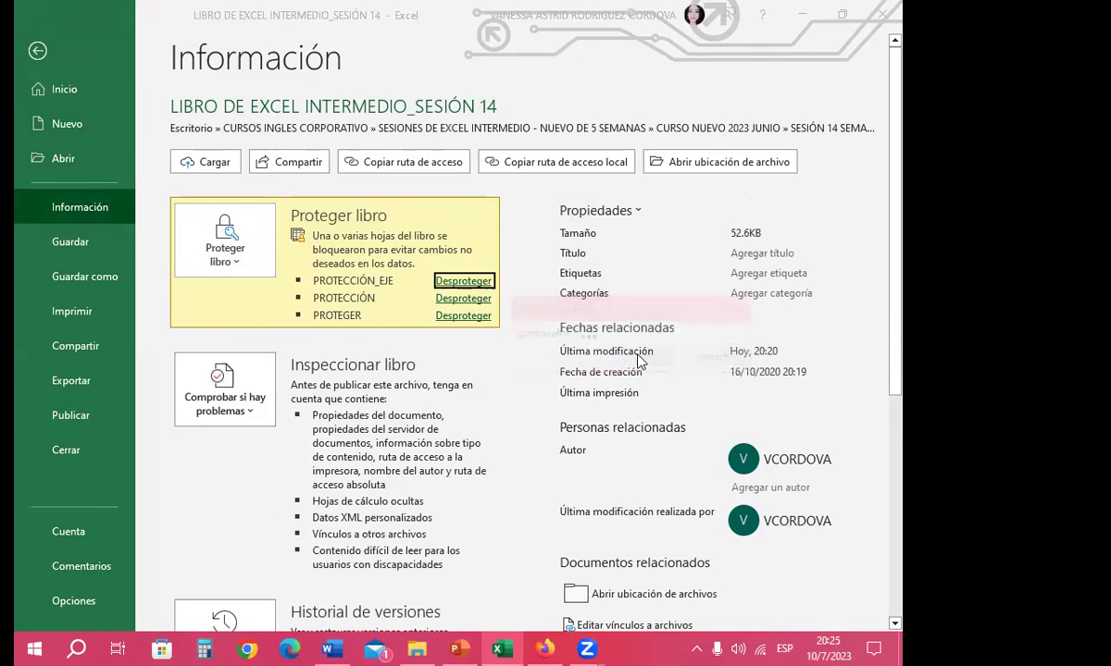
{"action": "left_click", "coordinate": [461, 281]}
{"action": "left_click", "coordinate": [642, 358]}
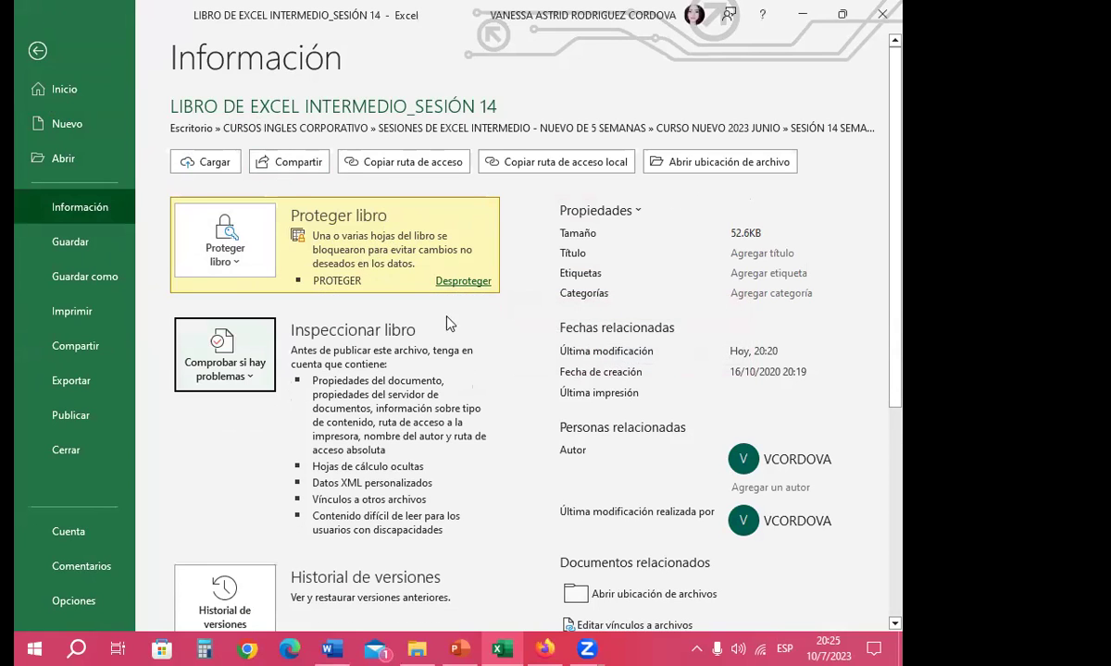
{"action": "left_click", "coordinate": [463, 281]}
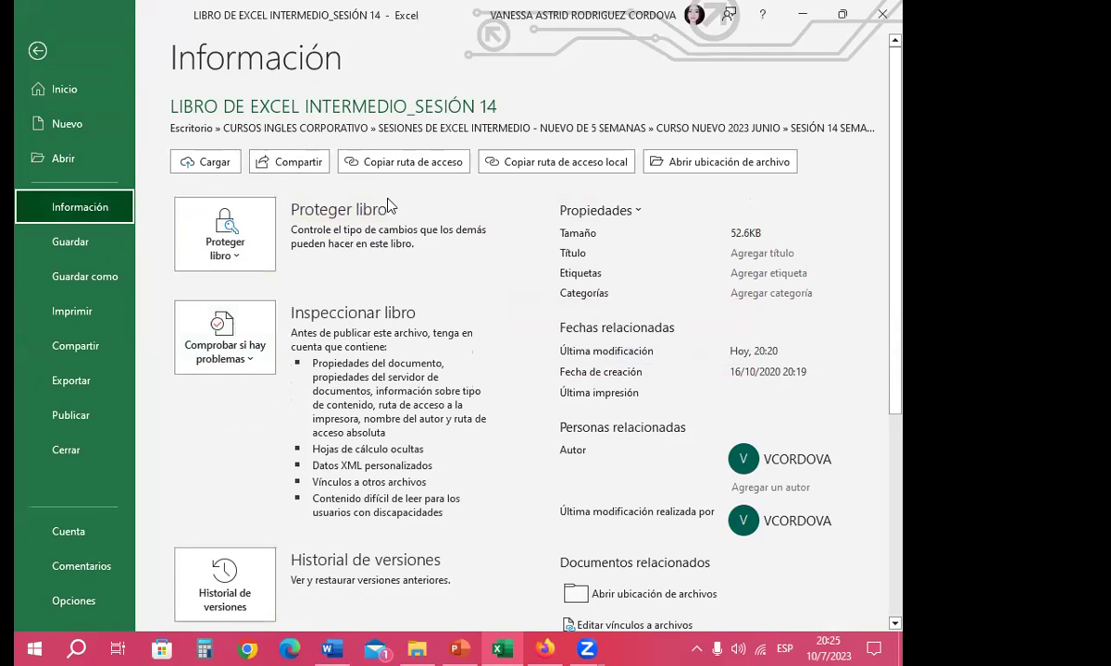
{"action": "left_click", "coordinate": [251, 245]}
{"action": "left_click", "coordinate": [251, 246]}
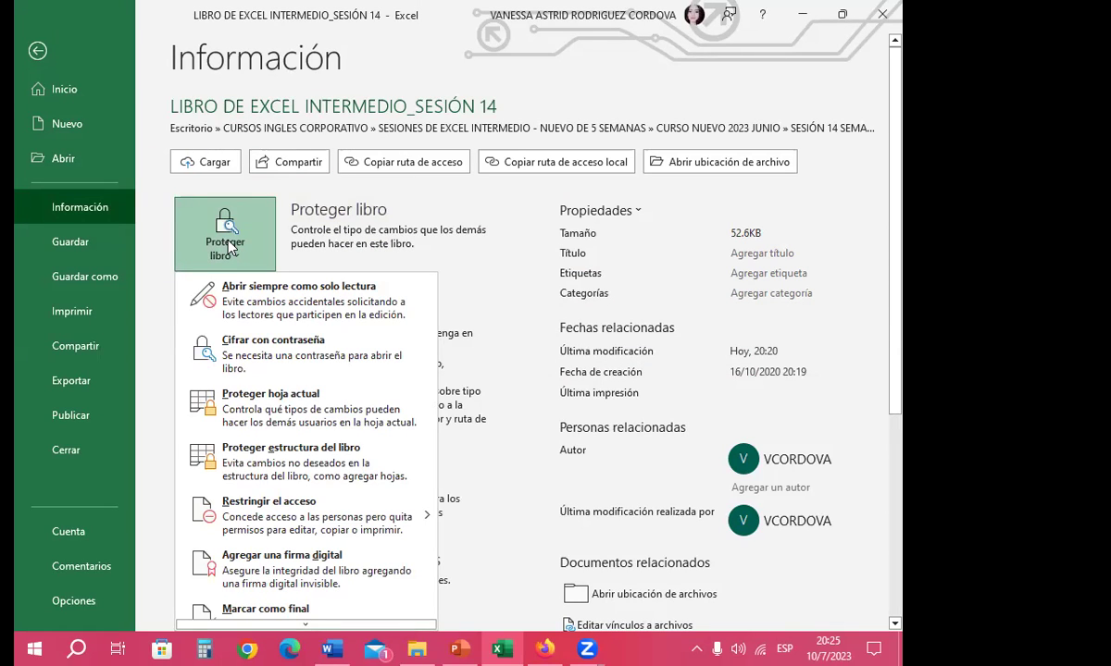
{"action": "left_click", "coordinate": [328, 260]}
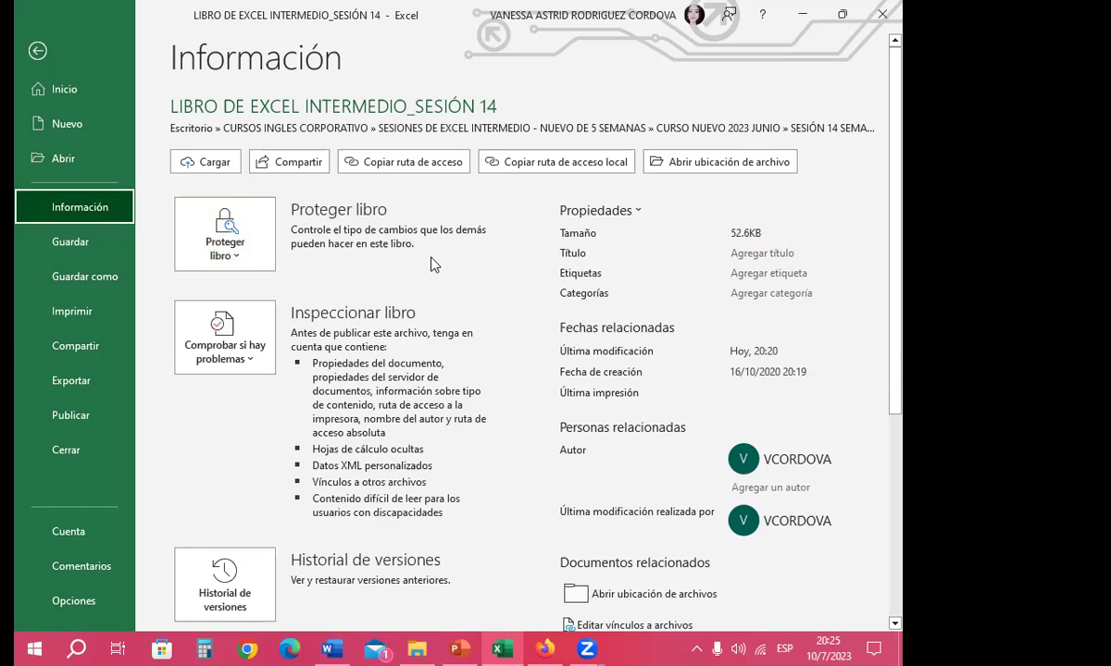
{"action": "left_click", "coordinate": [242, 254]}
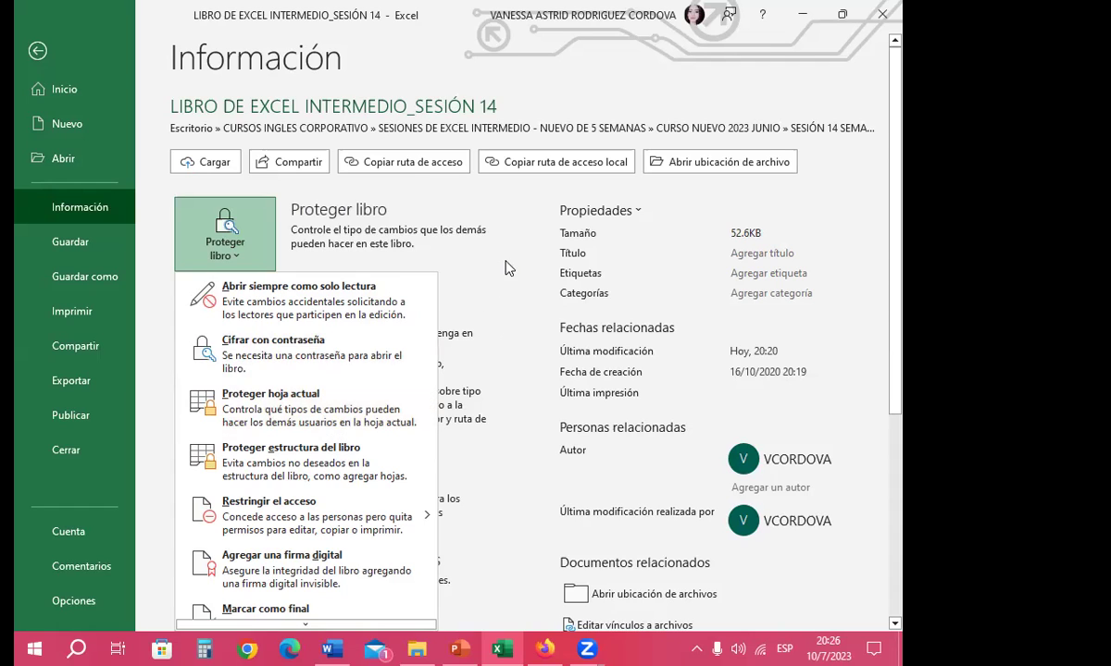
{"action": "key", "text": "Escape"}
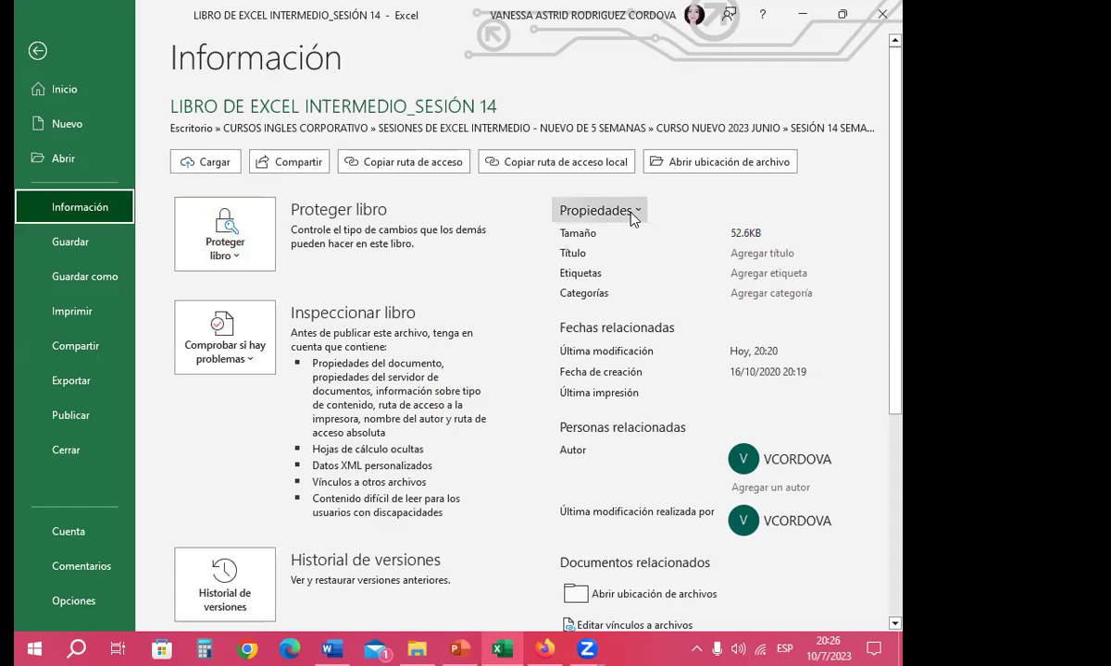
{"action": "left_click", "coordinate": [634, 212]}
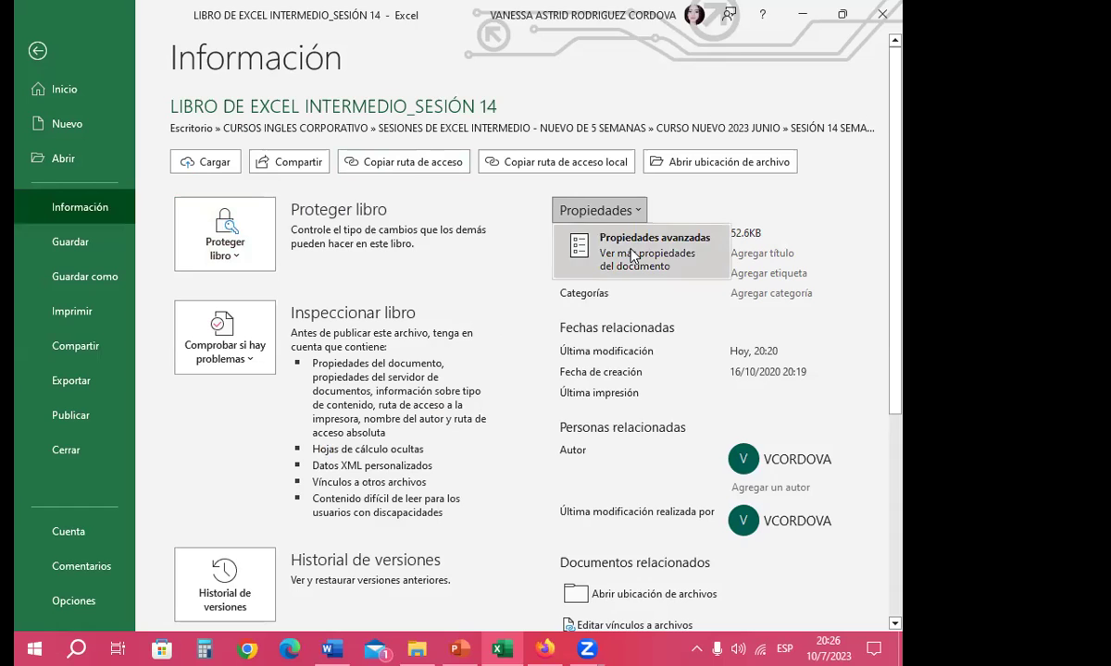
{"action": "left_click", "coordinate": [648, 246]}
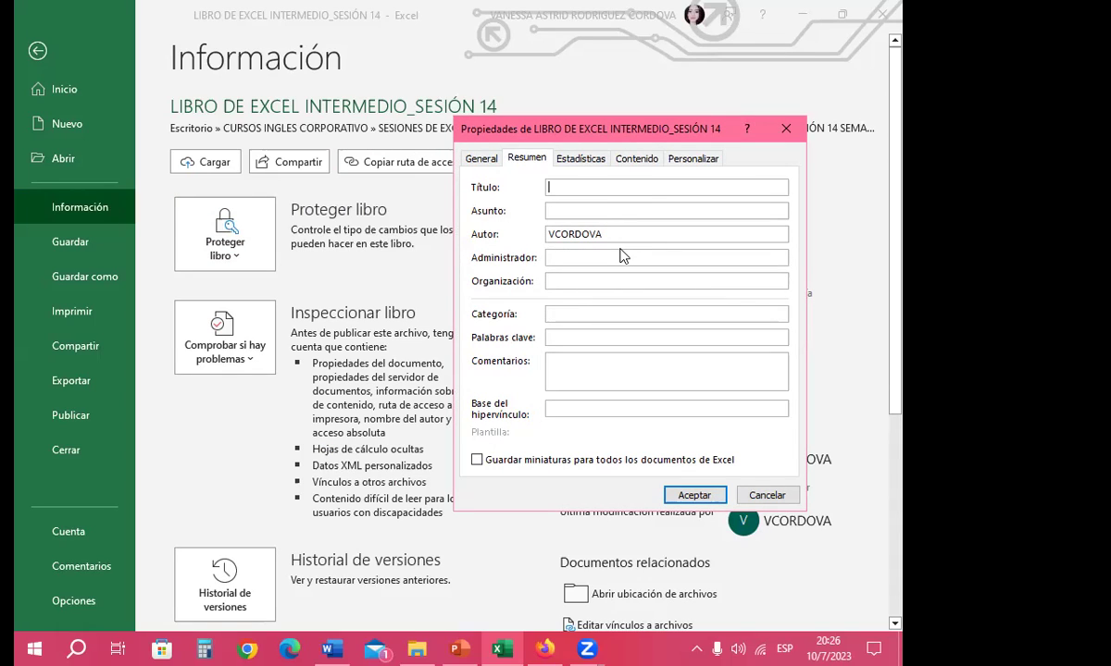
{"action": "left_click", "coordinate": [786, 129]}
{"action": "left_click", "coordinate": [83, 197]}
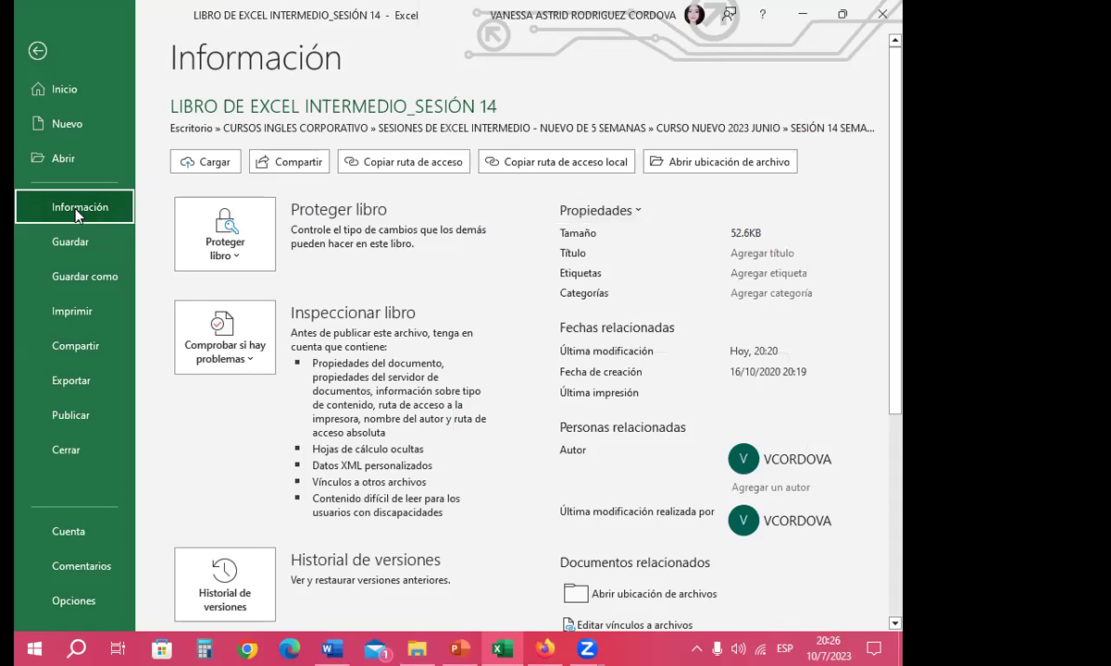
{"action": "left_click", "coordinate": [595, 210]}
{"action": "left_click", "coordinate": [590, 229]}
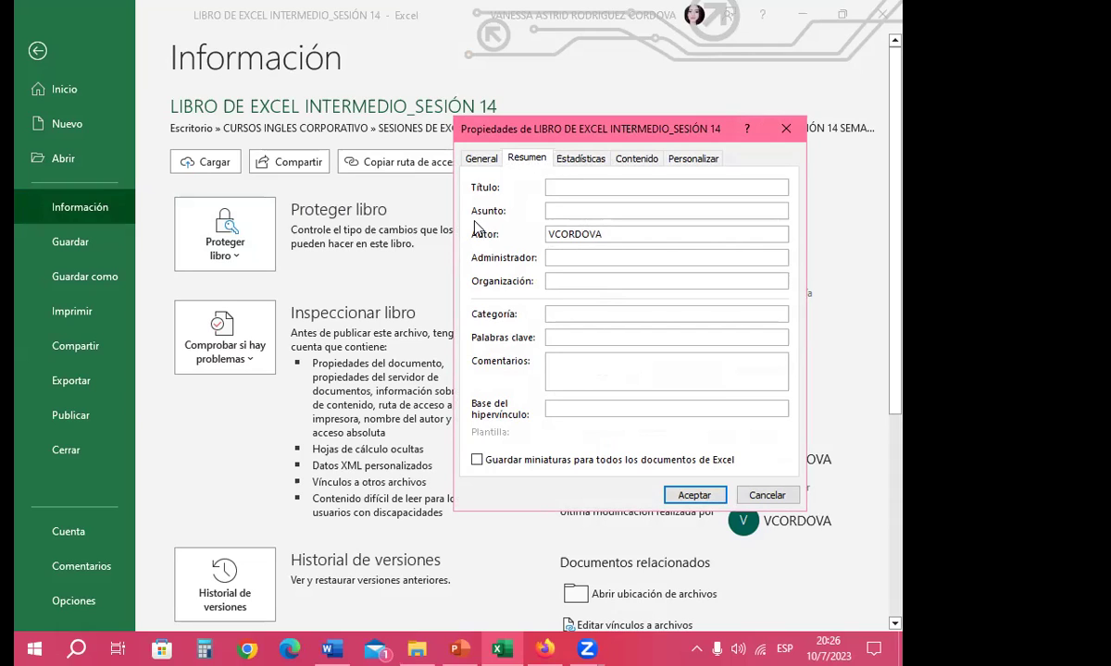
{"action": "left_click", "coordinate": [567, 188]}
{"action": "left_click", "coordinate": [560, 212]}
{"action": "left_click", "coordinate": [607, 235]}
{"action": "left_click", "coordinate": [571, 187]}
{"action": "left_click", "coordinate": [585, 163]}
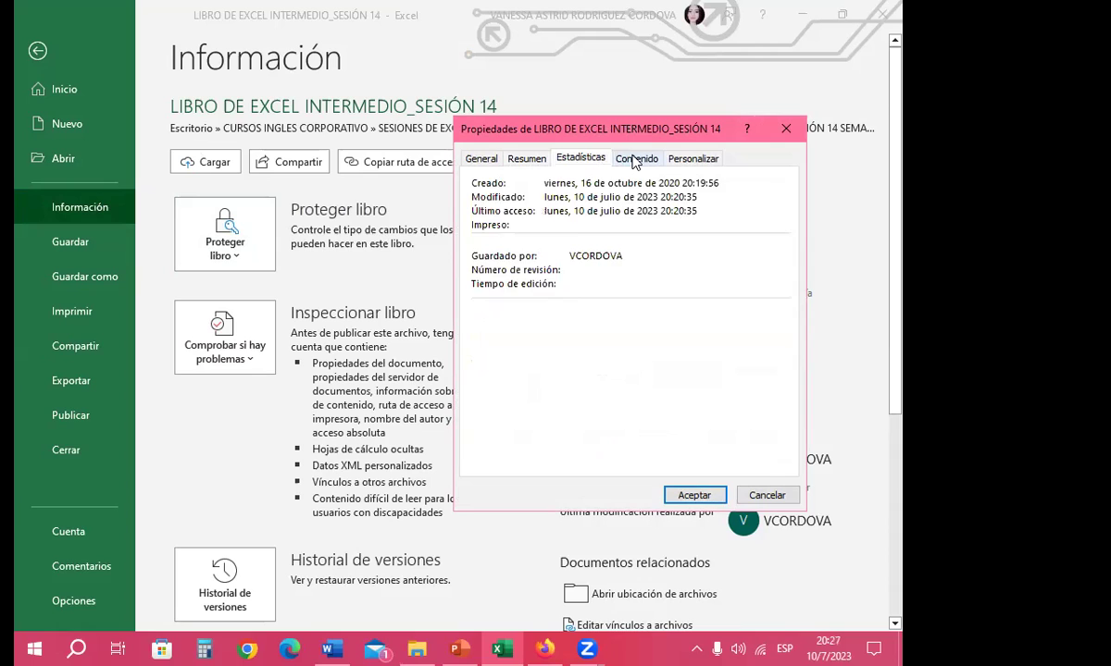
{"action": "left_click", "coordinate": [637, 160]}
{"action": "left_click", "coordinate": [693, 159]}
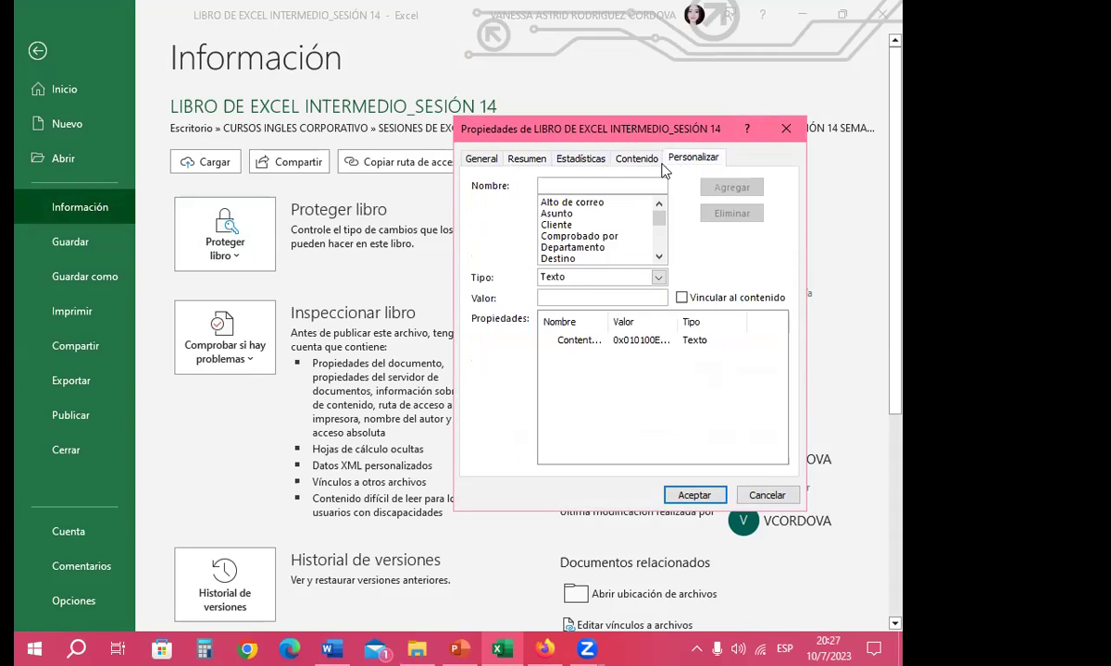
{"action": "left_click", "coordinate": [514, 160]}
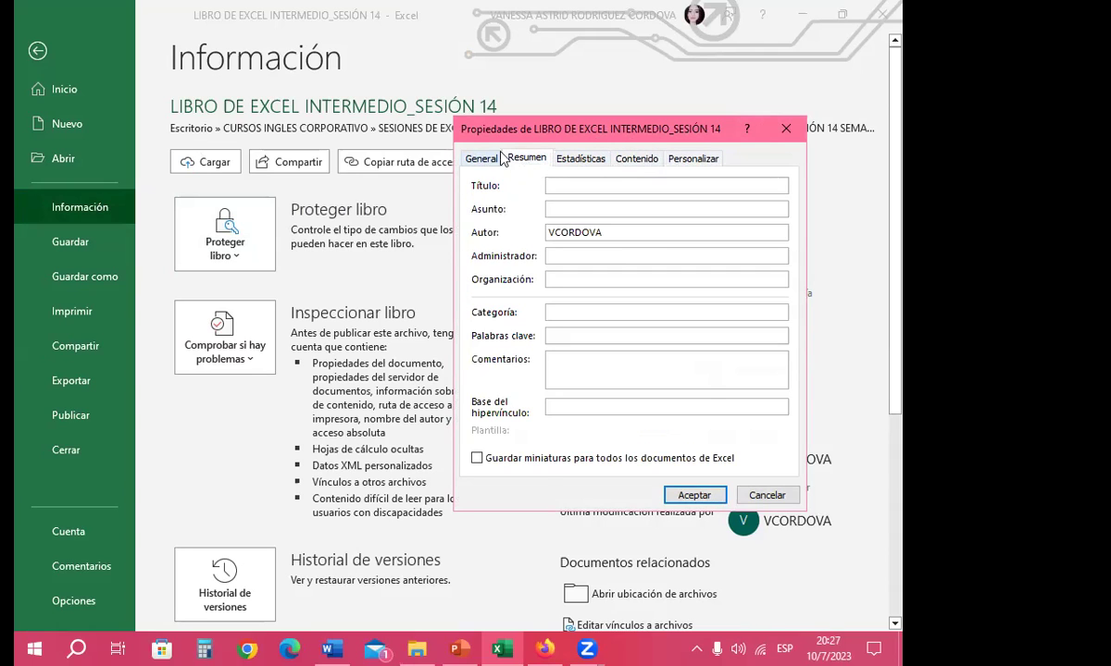
{"action": "left_click", "coordinate": [479, 160]}
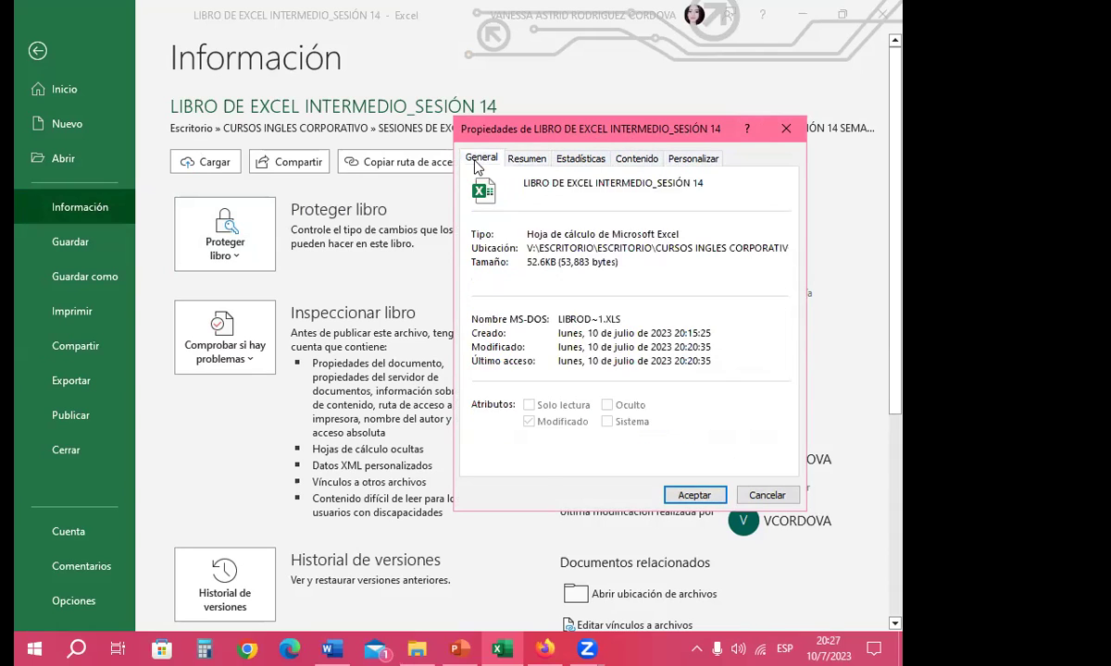
{"action": "left_click", "coordinate": [520, 159]}
{"action": "left_click", "coordinate": [571, 209]}
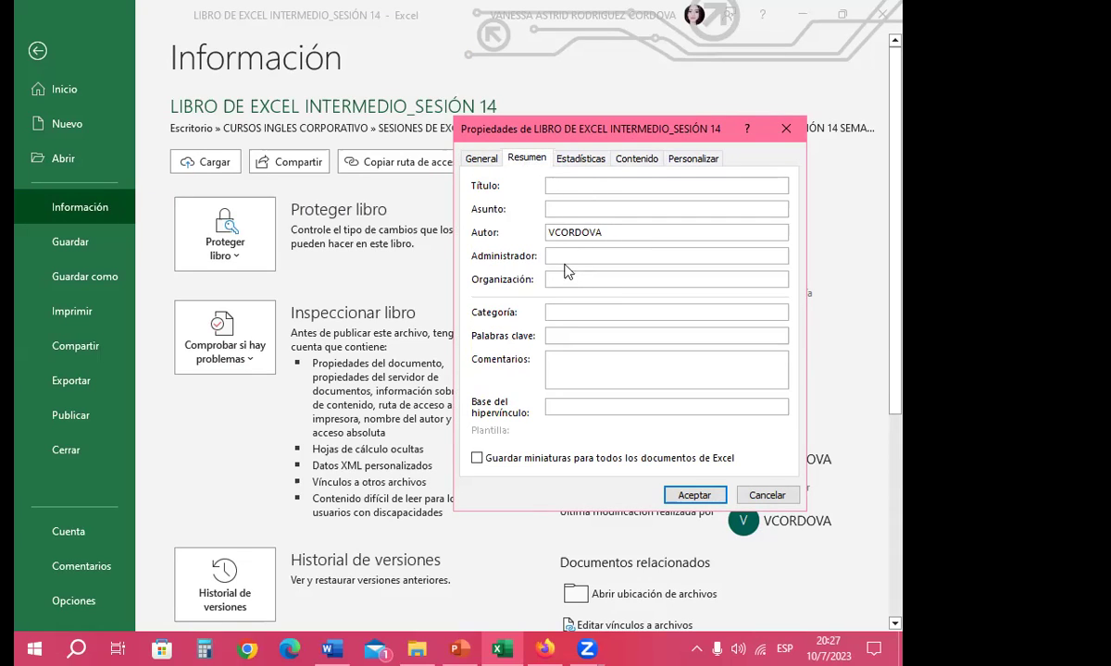
{"action": "left_click", "coordinate": [553, 254]}
{"action": "left_click", "coordinate": [558, 278]}
{"action": "left_click", "coordinate": [786, 129]}
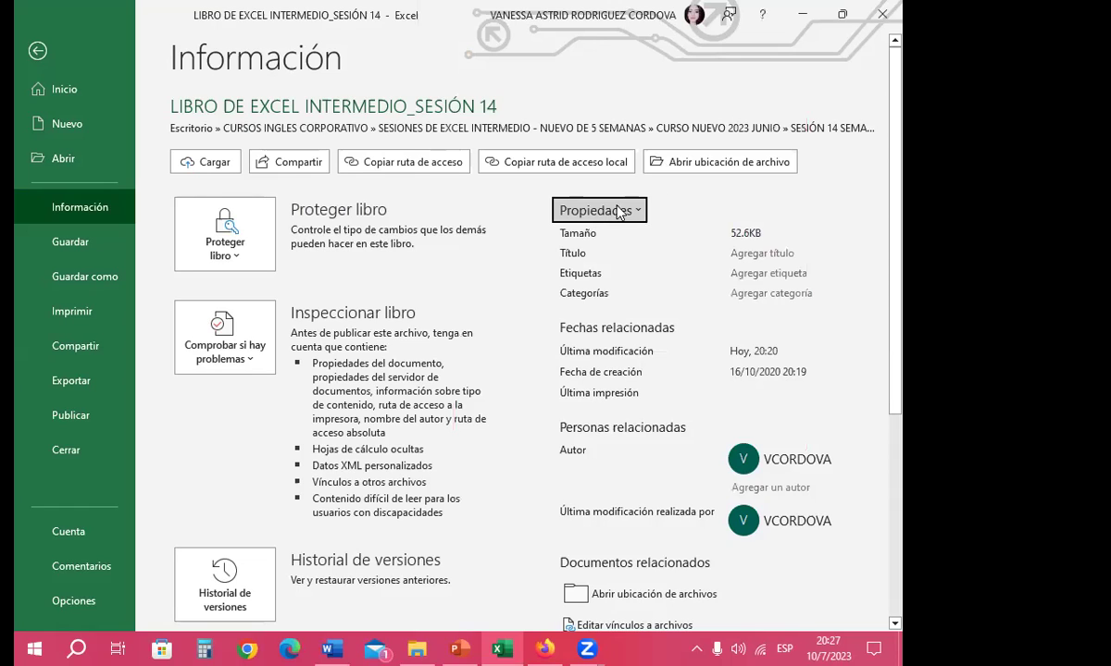
{"action": "left_click", "coordinate": [627, 210]}
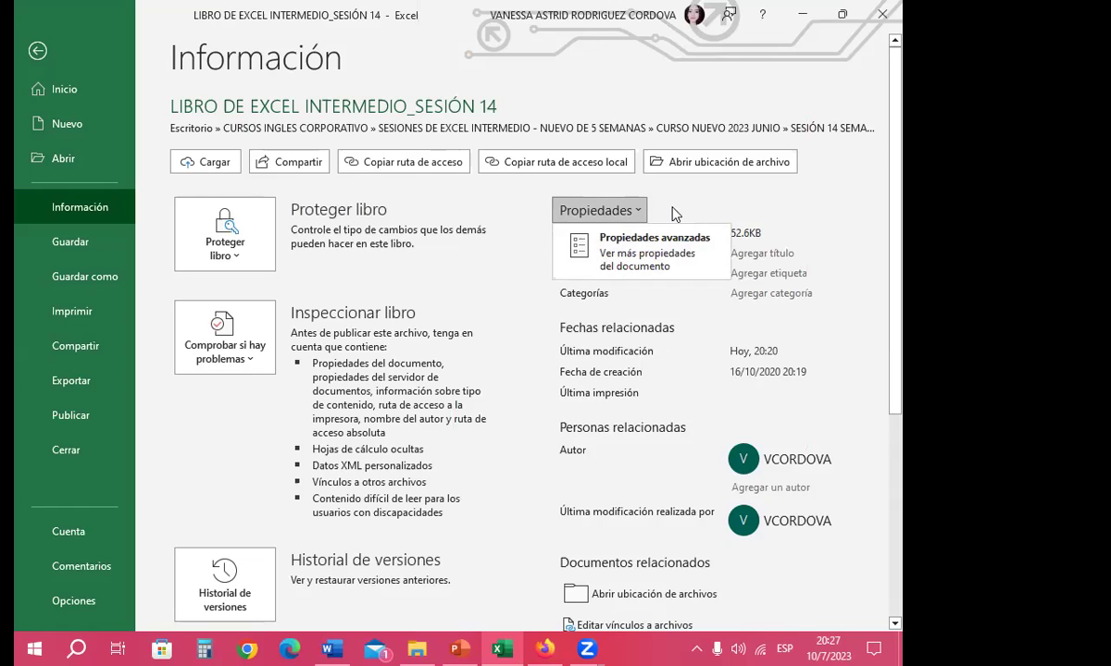
{"action": "key", "text": "Escape"}
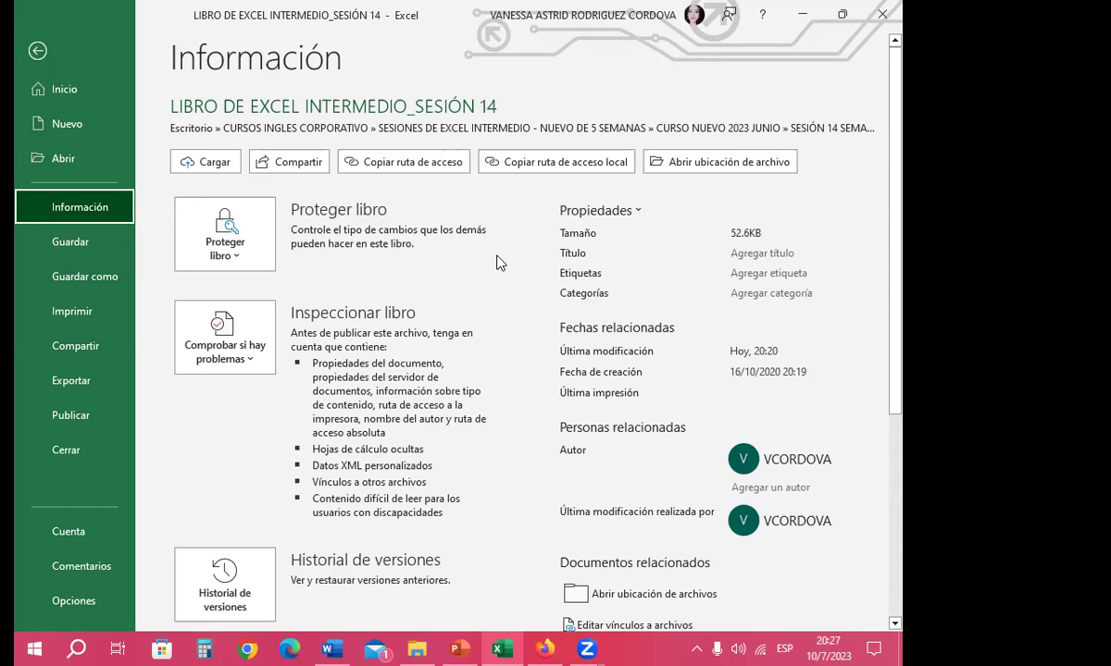
Start Proteger libro > Cifrar con contraseña, then cancel without setting a password
{"action": "scroll", "coordinate": [500, 263], "scroll_direction": "down", "scroll_amount": 3}
{"action": "scroll", "coordinate": [500, 275], "scroll_direction": "down", "scroll_amount": 3}
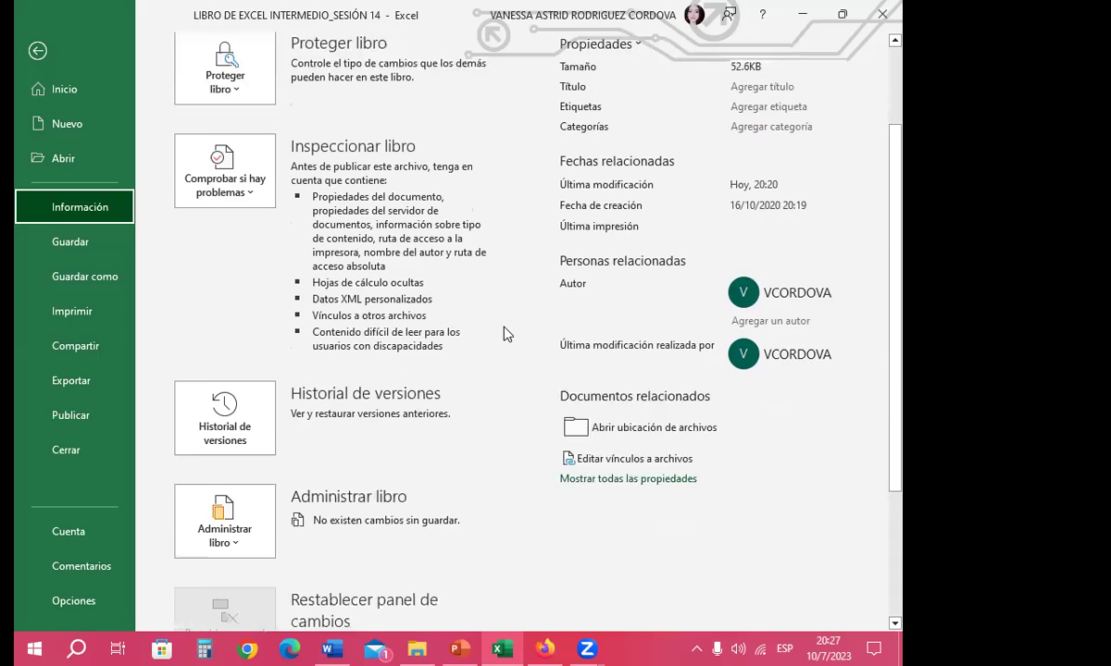
{"action": "scroll", "coordinate": [496, 499], "scroll_direction": "down", "scroll_amount": 1}
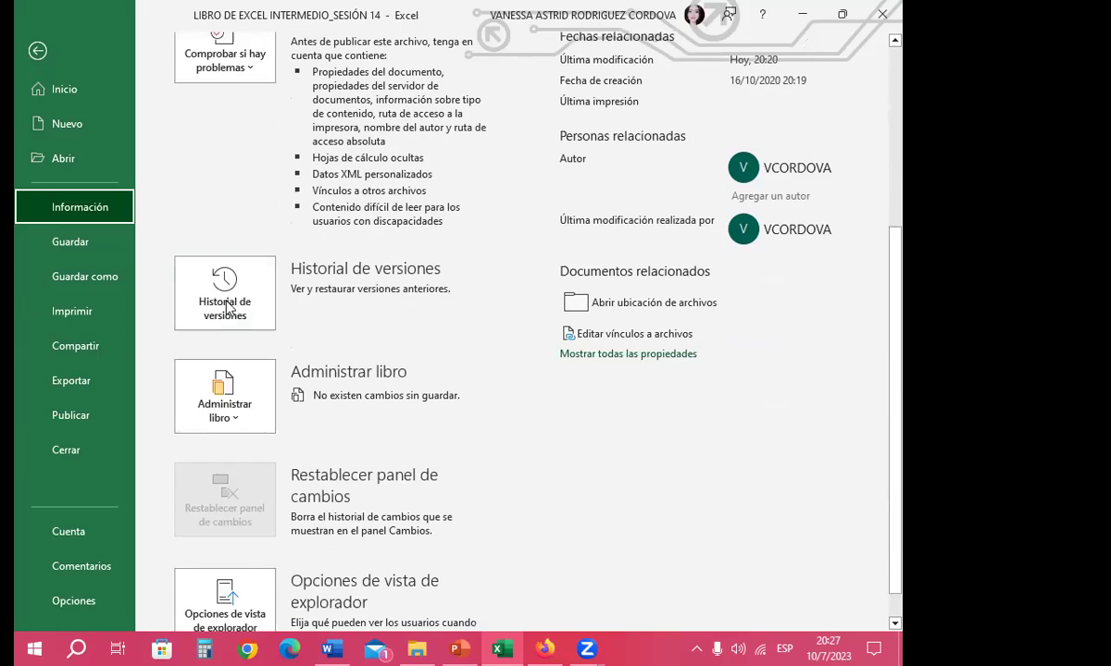
{"action": "scroll", "coordinate": [240, 315], "scroll_direction": "up", "scroll_amount": 4}
{"action": "scroll", "coordinate": [148, 268], "scroll_direction": "up", "scroll_amount": 3}
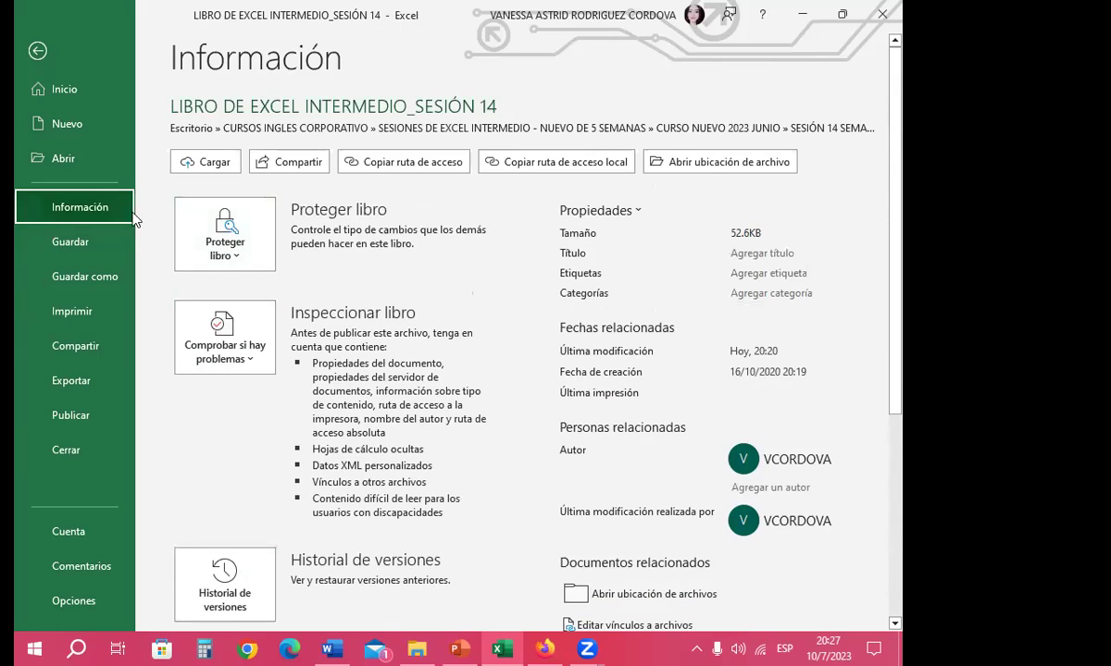
{"action": "left_click", "coordinate": [235, 241]}
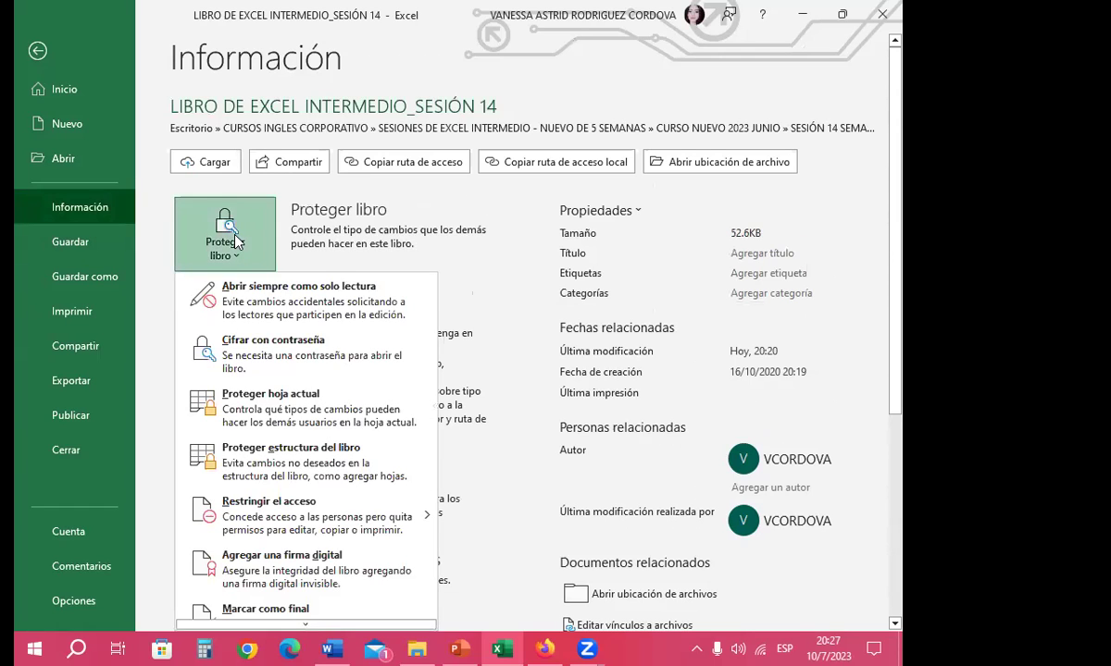
{"action": "left_click", "coordinate": [222, 347]}
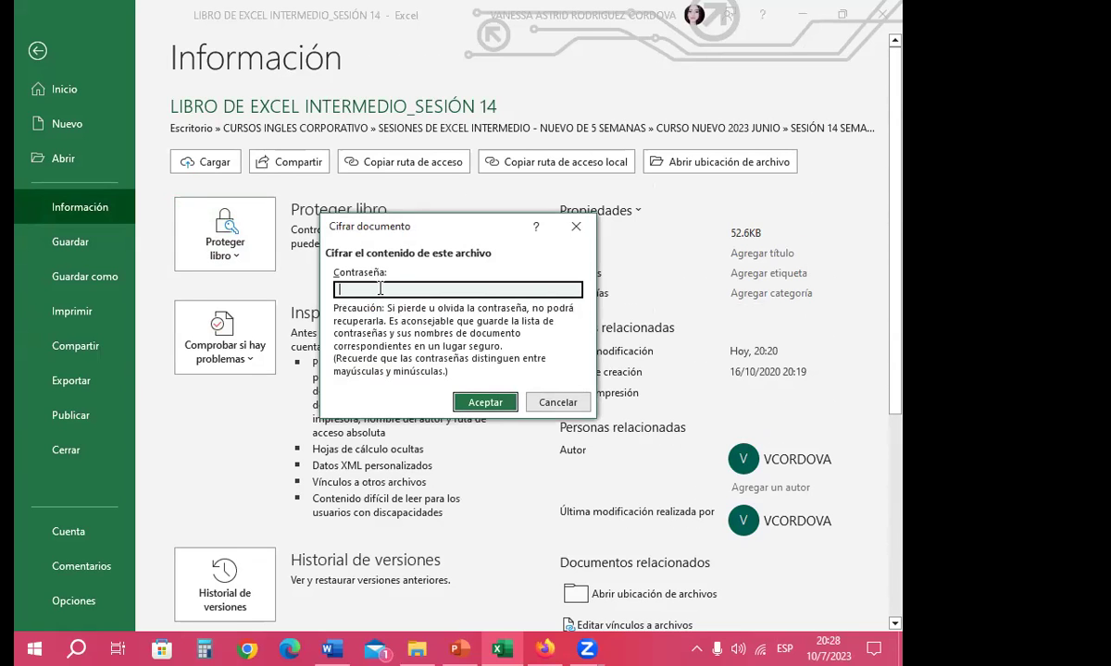
{"action": "left_click", "coordinate": [556, 401]}
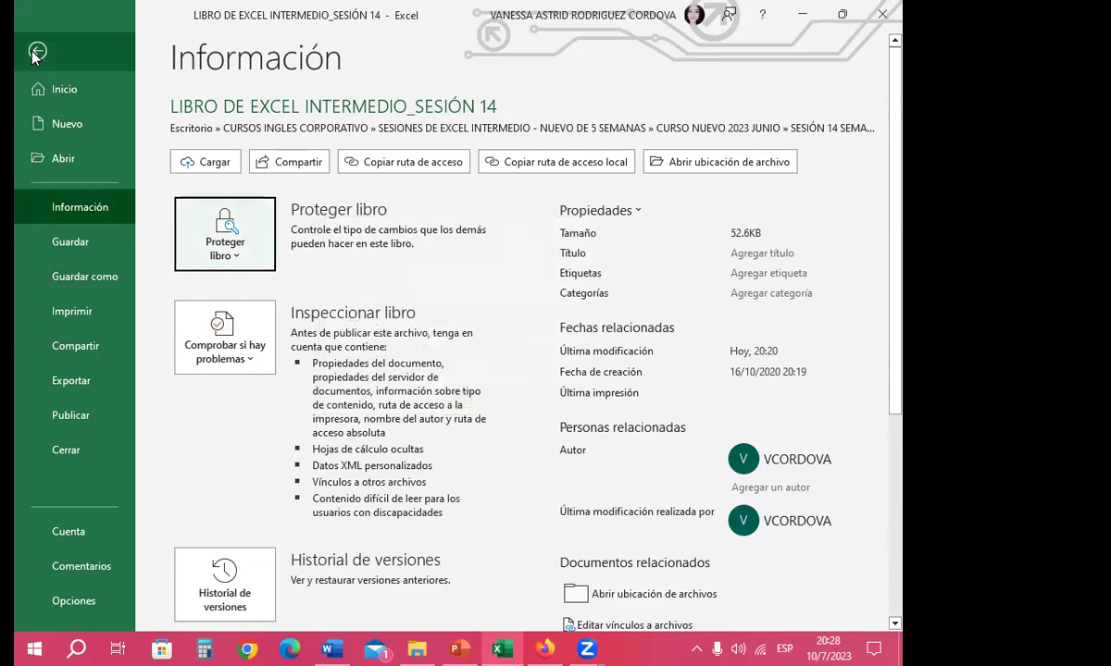
Leave the file pages, return to the employee worksheet, and select cell G9
{"action": "left_click", "coordinate": [37, 52]}
{"action": "left_click", "coordinate": [593, 388]}
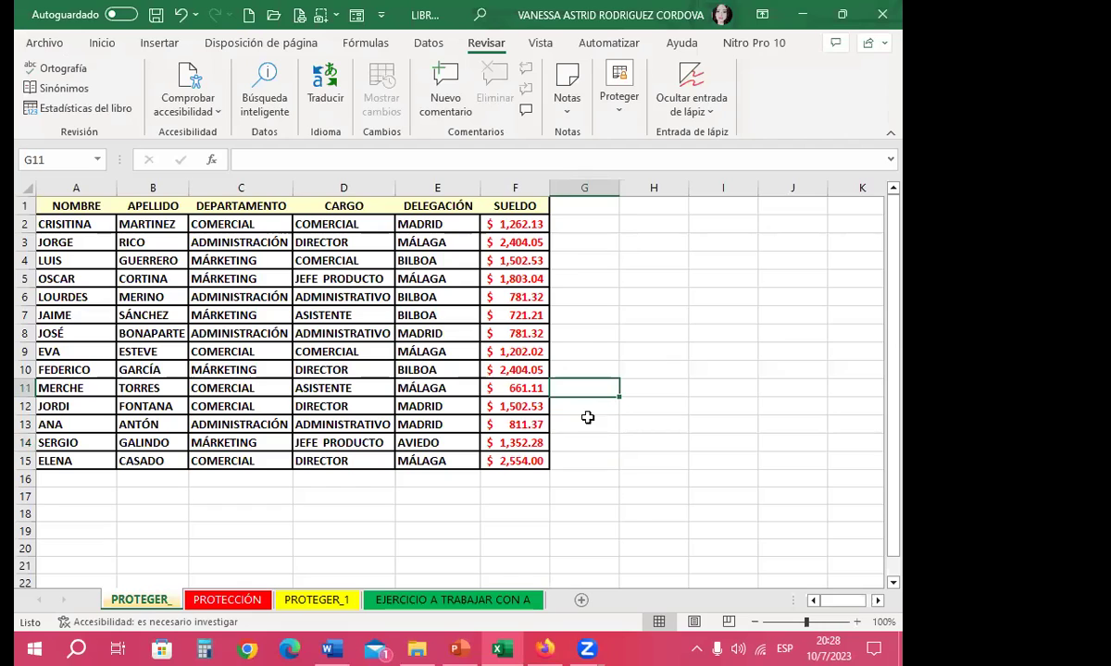
{"action": "left_click", "coordinate": [576, 350]}
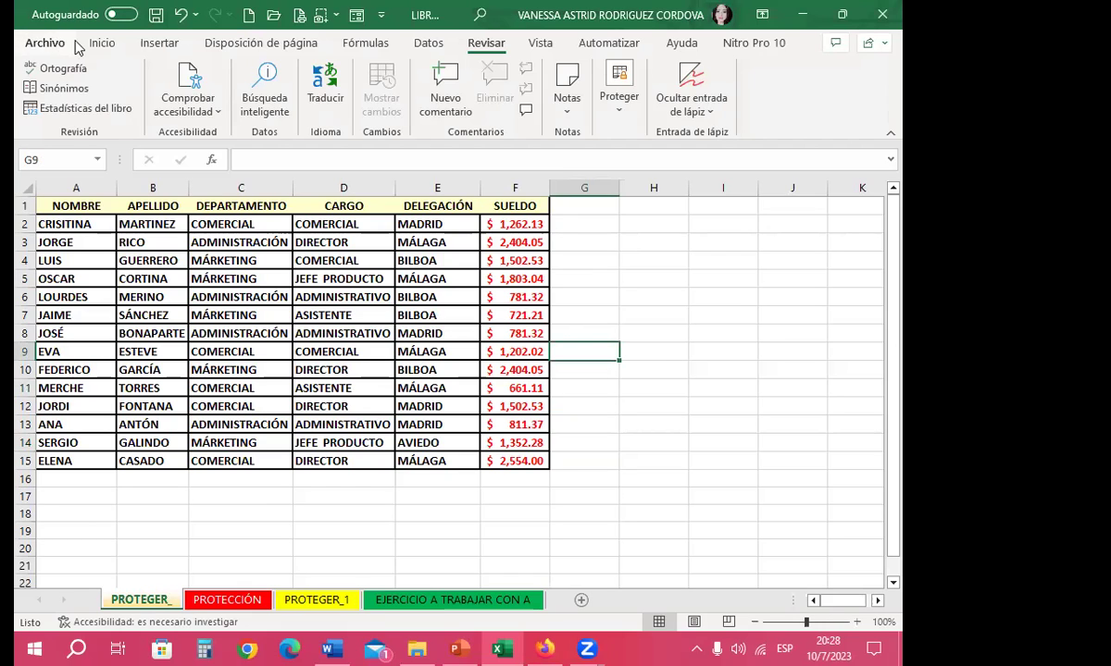
Encrypt the workbook via Proteger libro > Cifrar con contraseña with a confirmed password, then return to the sheet
{"action": "left_click", "coordinate": [666, 347]}
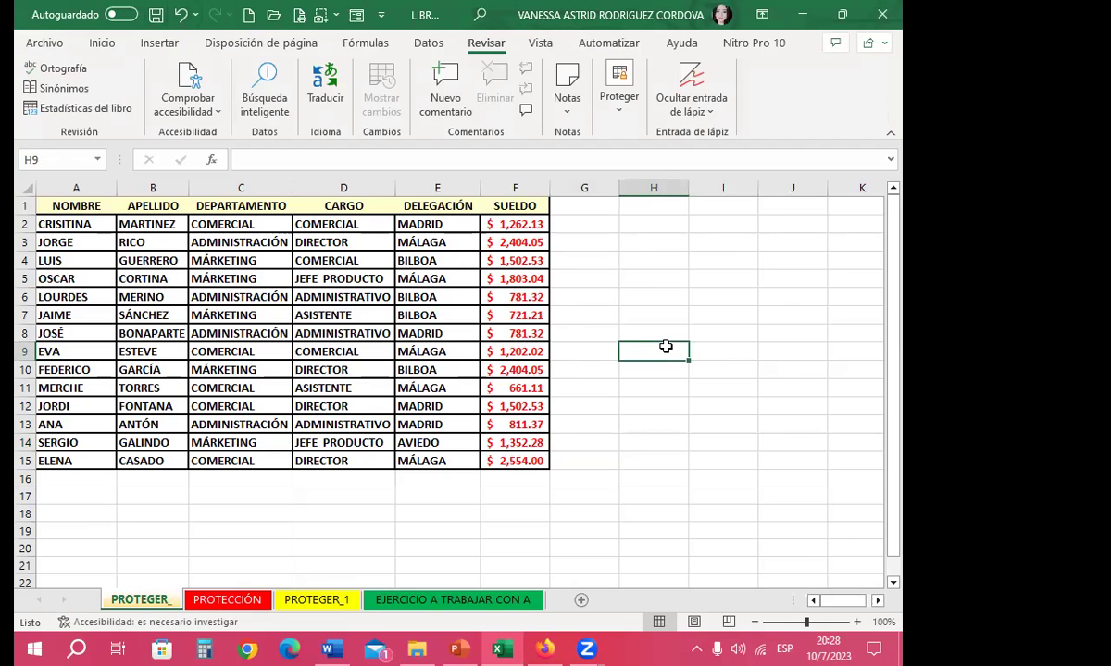
{"action": "left_click", "coordinate": [28, 43]}
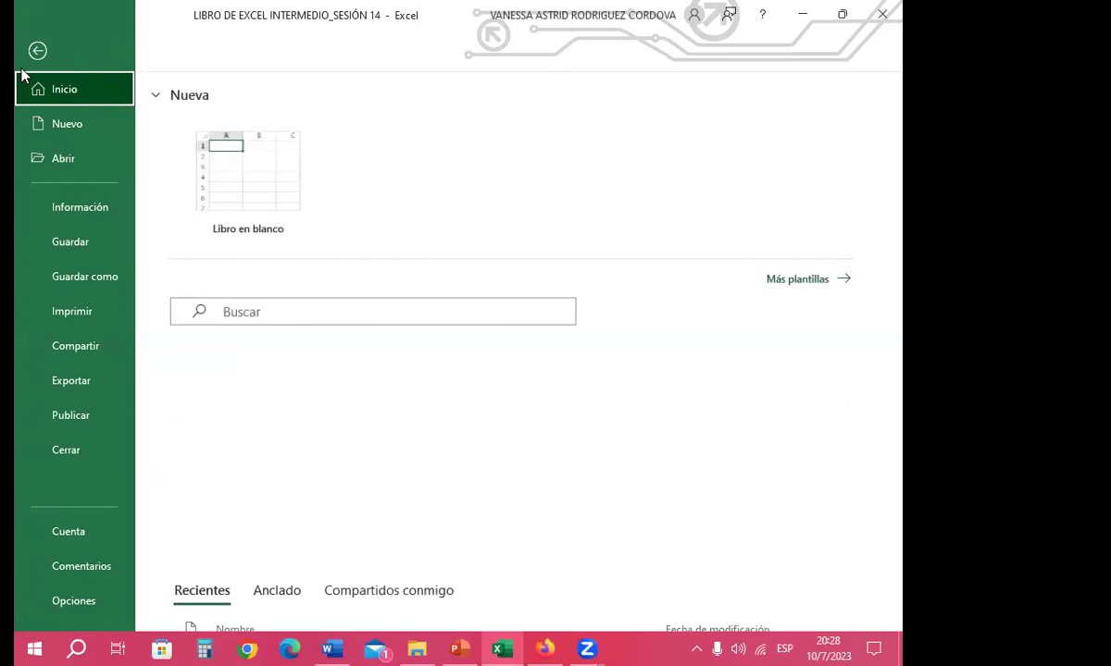
{"action": "left_click", "coordinate": [88, 205]}
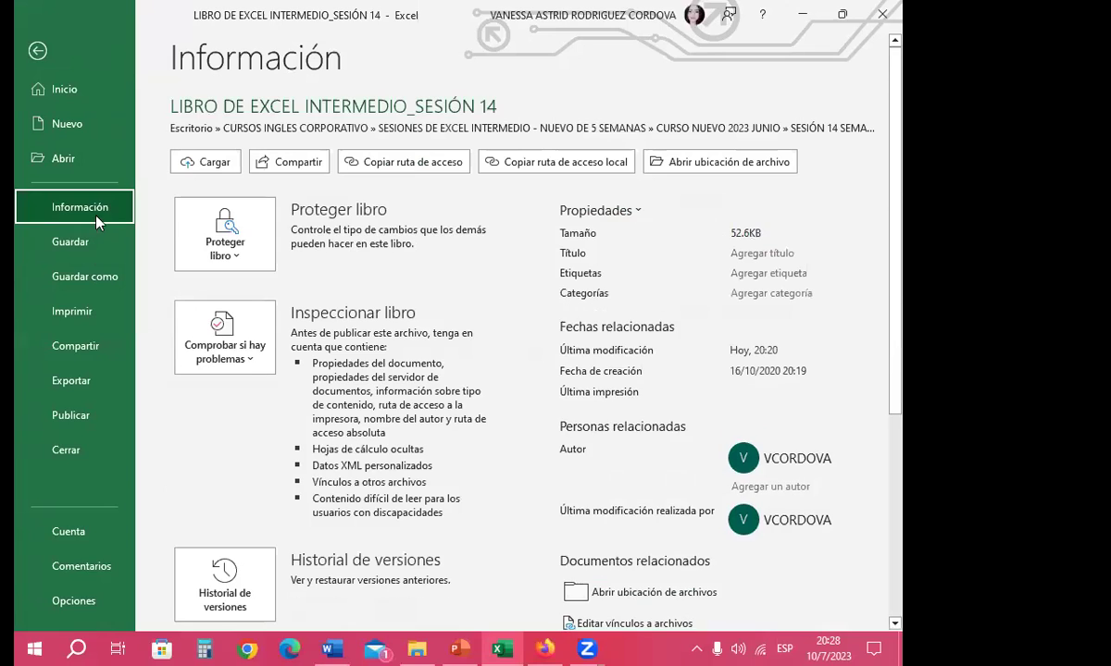
{"action": "left_click", "coordinate": [245, 256]}
{"action": "left_click", "coordinate": [246, 338]}
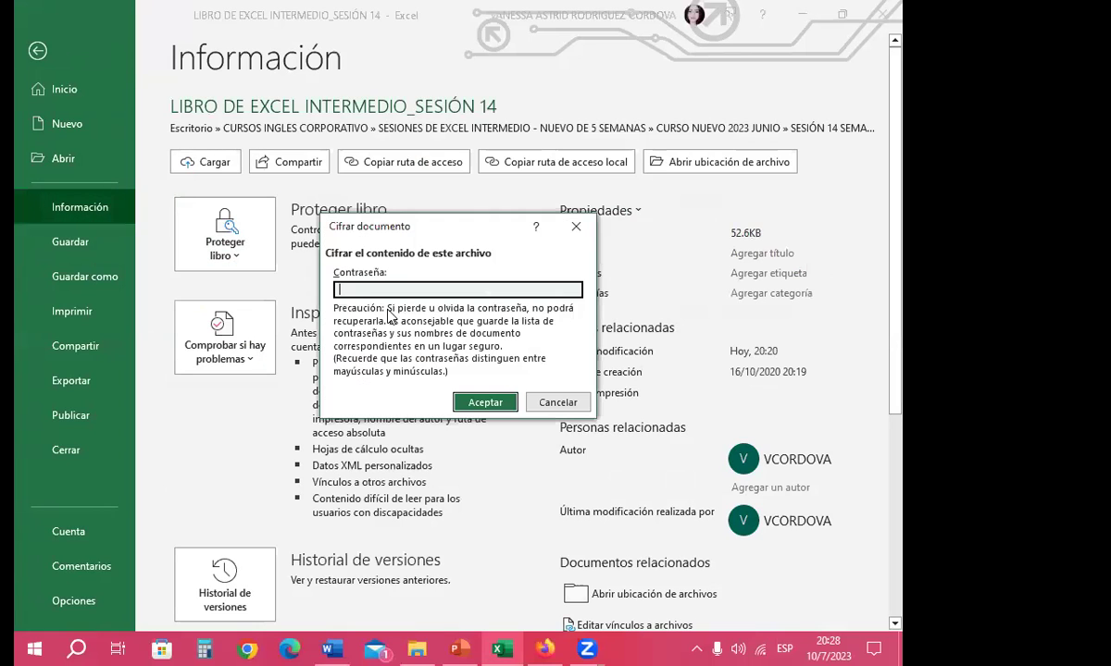
{"action": "left_click", "coordinate": [485, 401]}
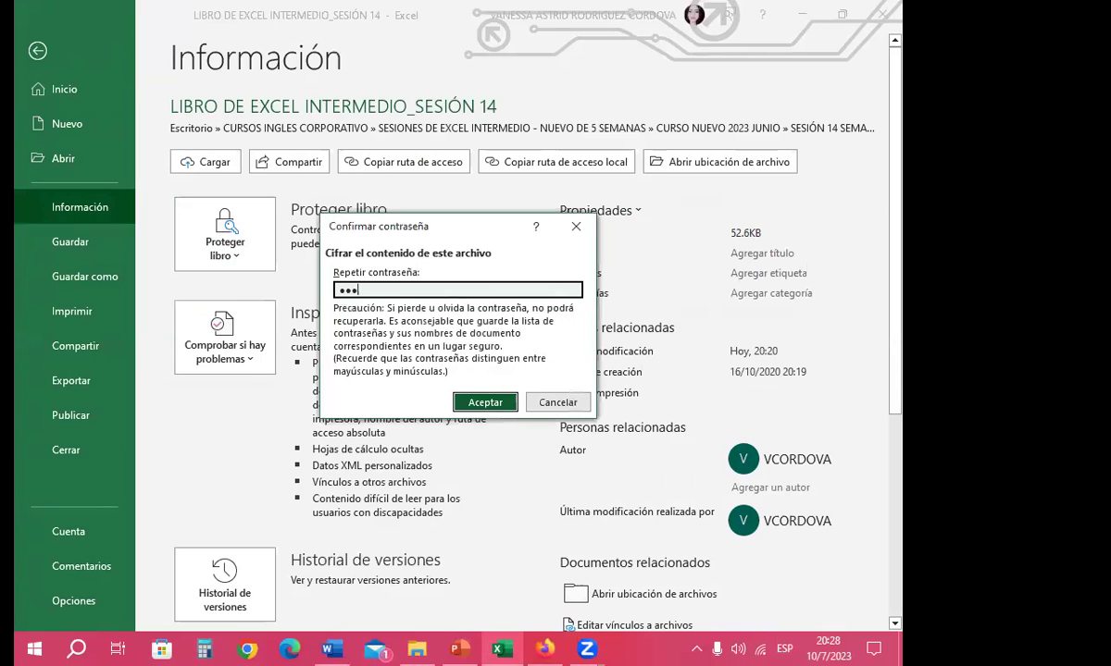
{"action": "left_click", "coordinate": [482, 405]}
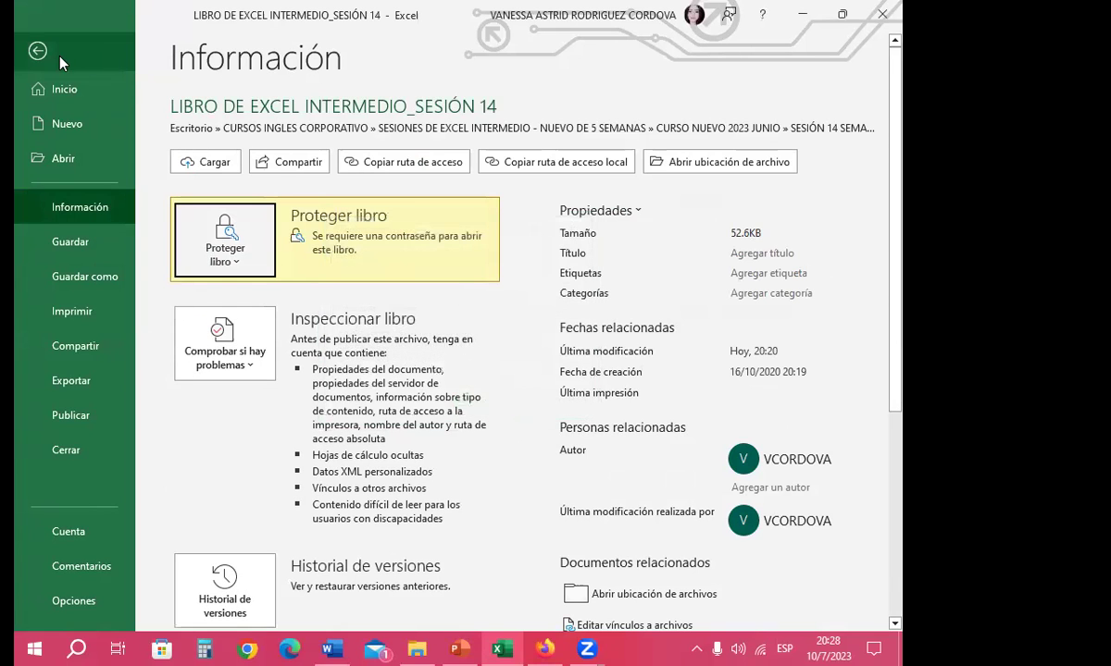
{"action": "left_click", "coordinate": [52, 52]}
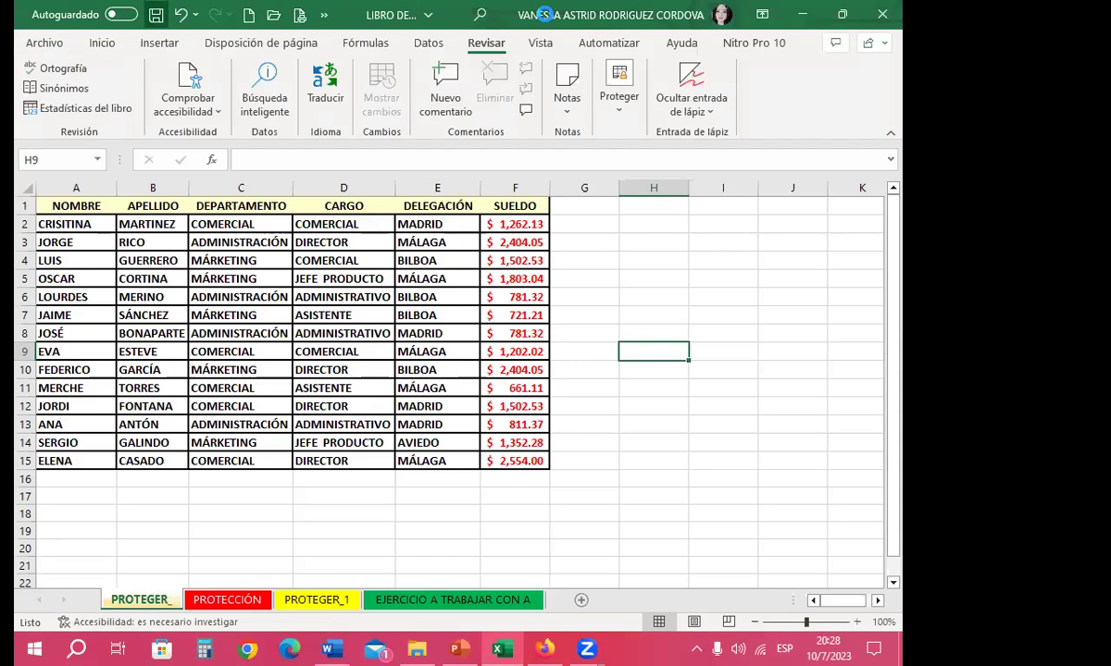
Close the encrypted workbook and reopen it by entering its password at the Contraseña prompt
{"action": "left_click", "coordinate": [882, 15]}
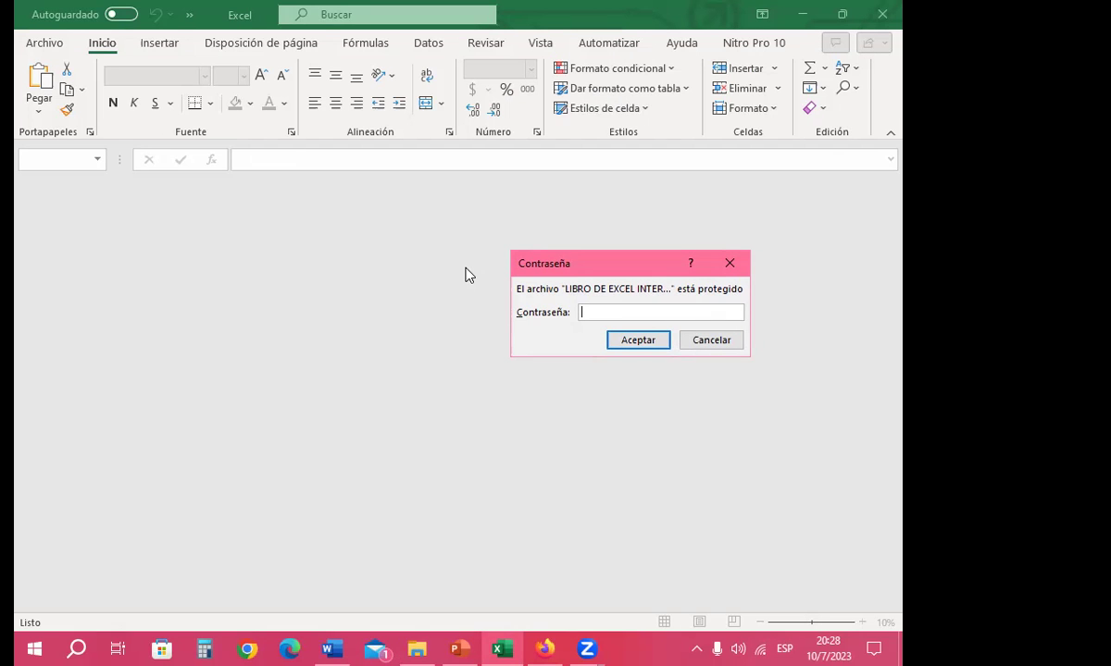
{"action": "left_click", "coordinate": [652, 340]}
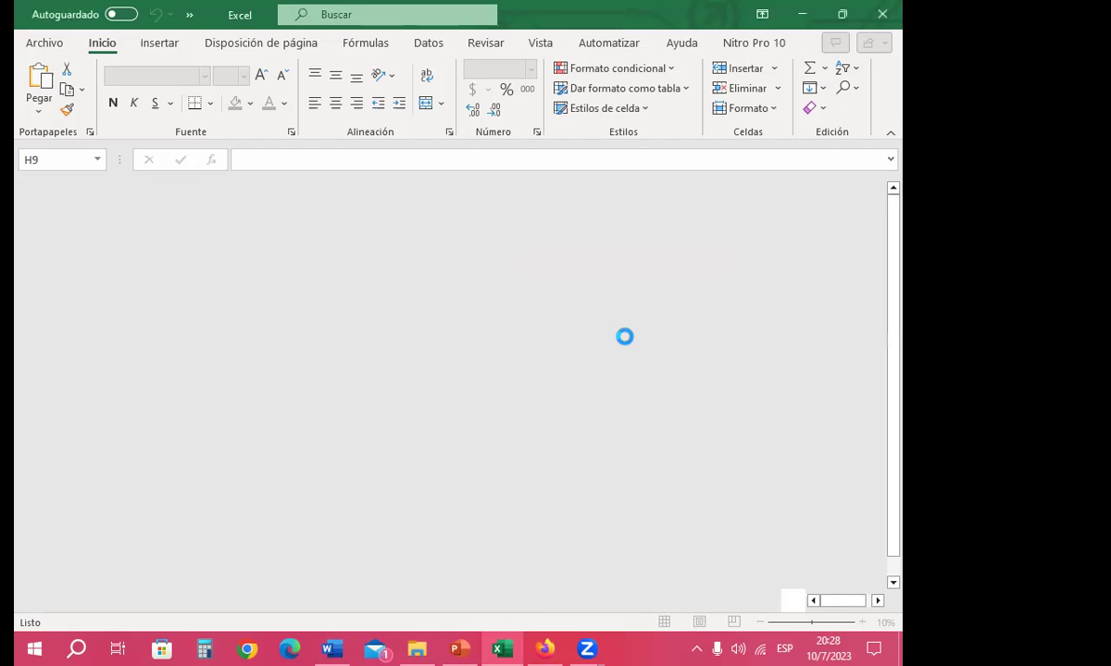
Clear the password under Proteger libro > Cifrar con contraseña and return to the PROTEGER_ sheet
{"action": "left_click", "coordinate": [44, 43]}
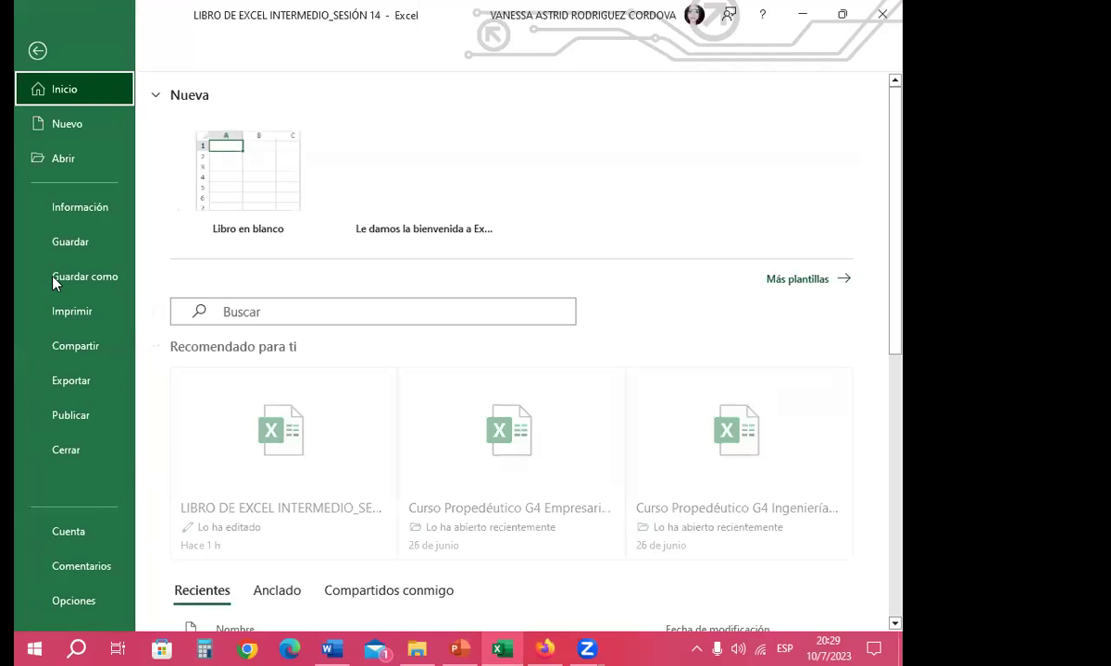
{"action": "left_click", "coordinate": [90, 204]}
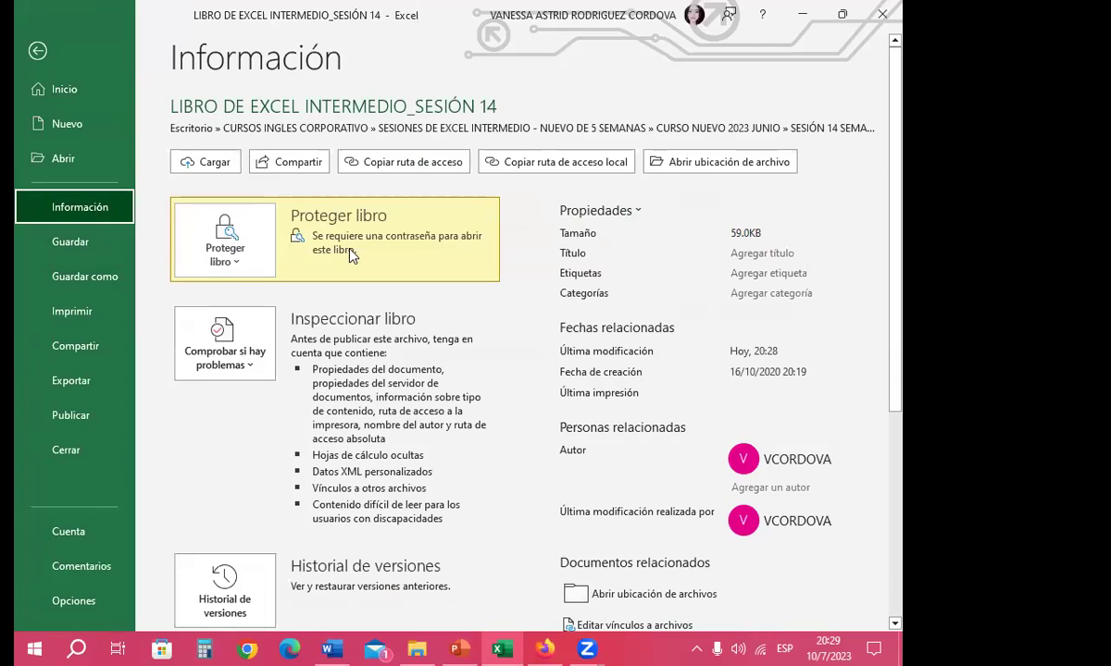
{"action": "left_click", "coordinate": [248, 259]}
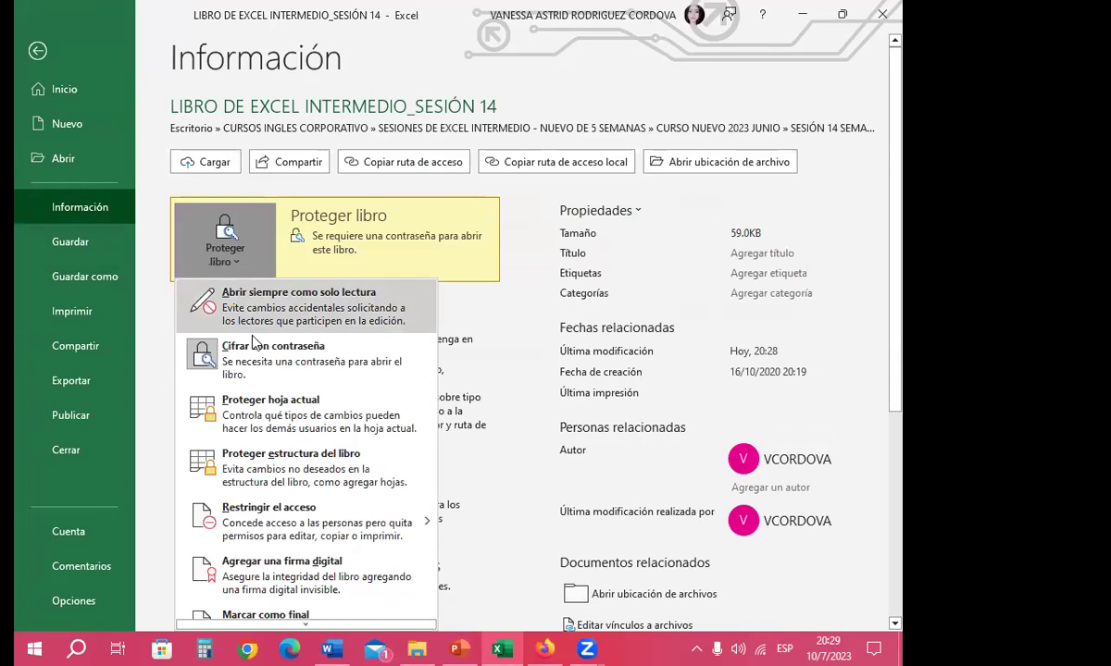
{"action": "left_click", "coordinate": [239, 332]}
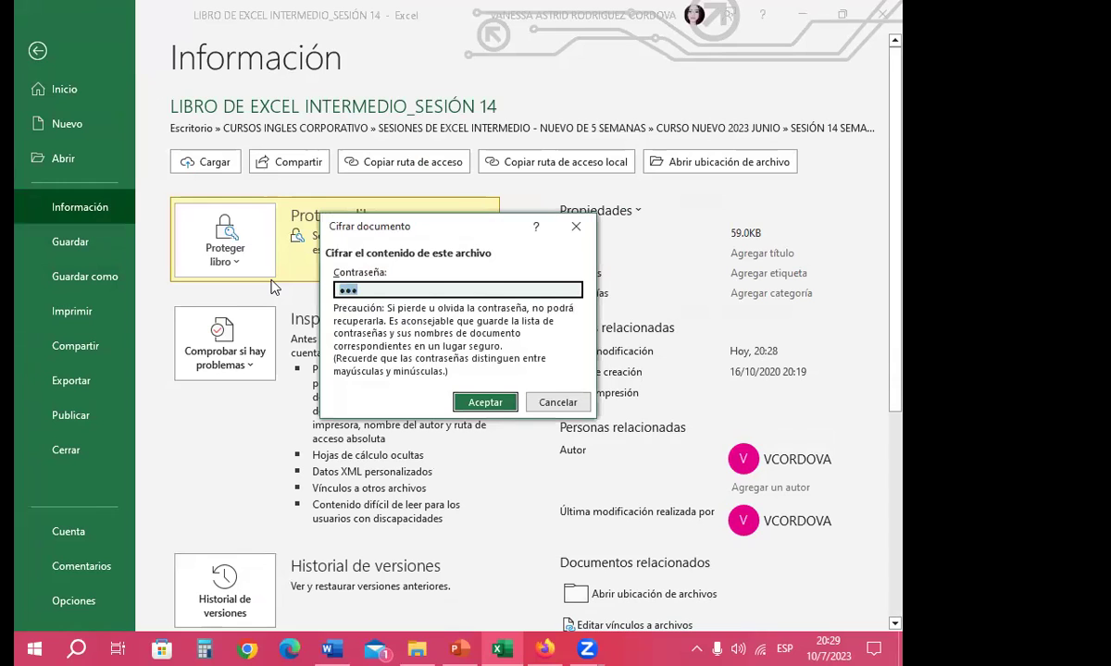
{"action": "key", "text": "BackSpace"}
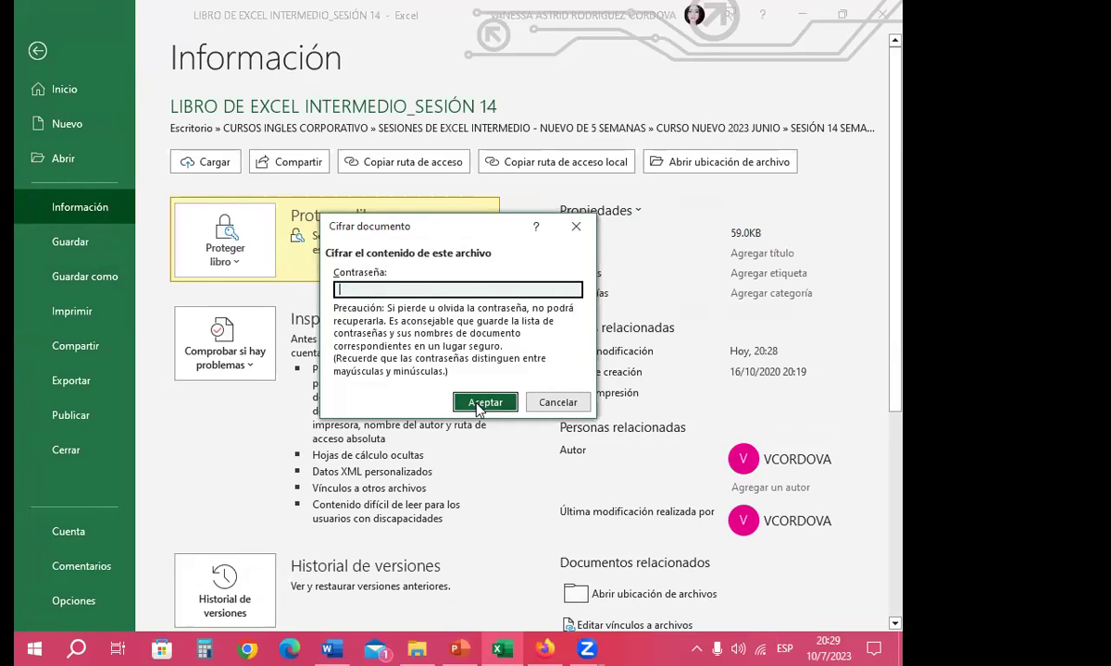
{"action": "left_click", "coordinate": [466, 400]}
{"action": "left_click", "coordinate": [37, 50]}
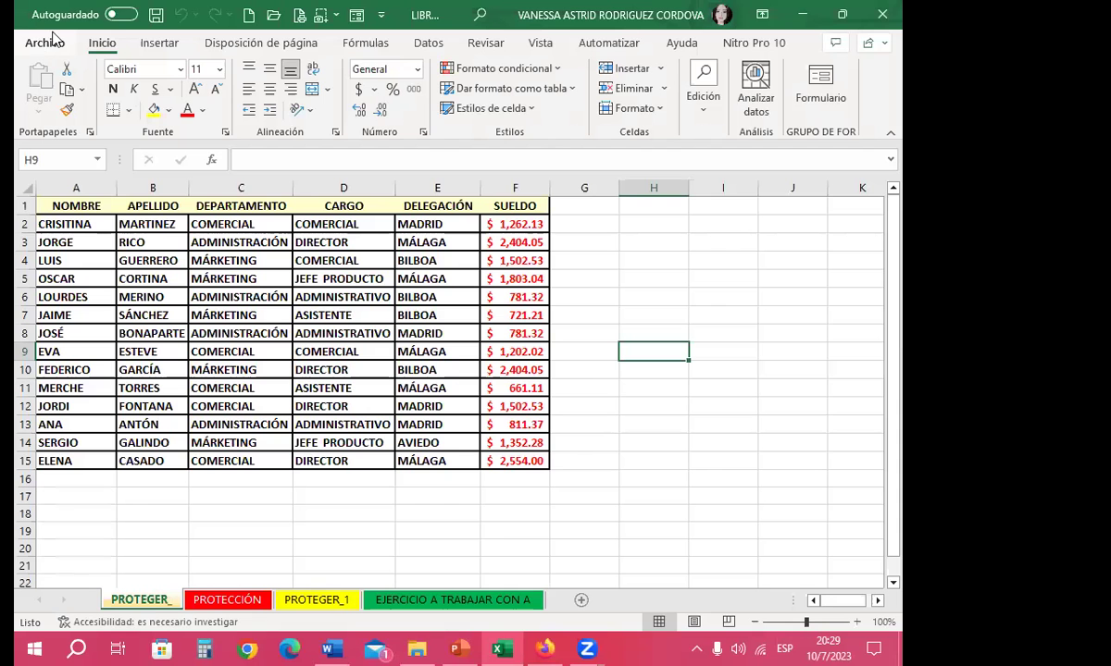
Save the unencrypted workbook and reopen LIBRO DE EXCEL INTERMEDIO_SESIÓN 14 from File Explorer
{"action": "left_click", "coordinate": [156, 16]}
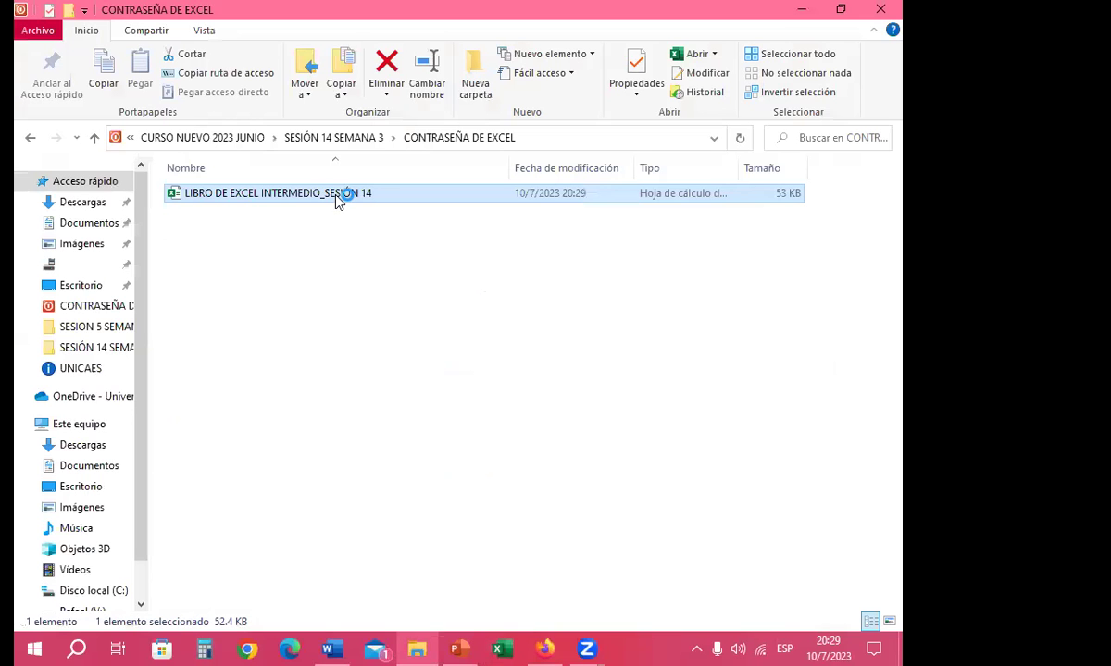
{"action": "double_click", "coordinate": [338, 193]}
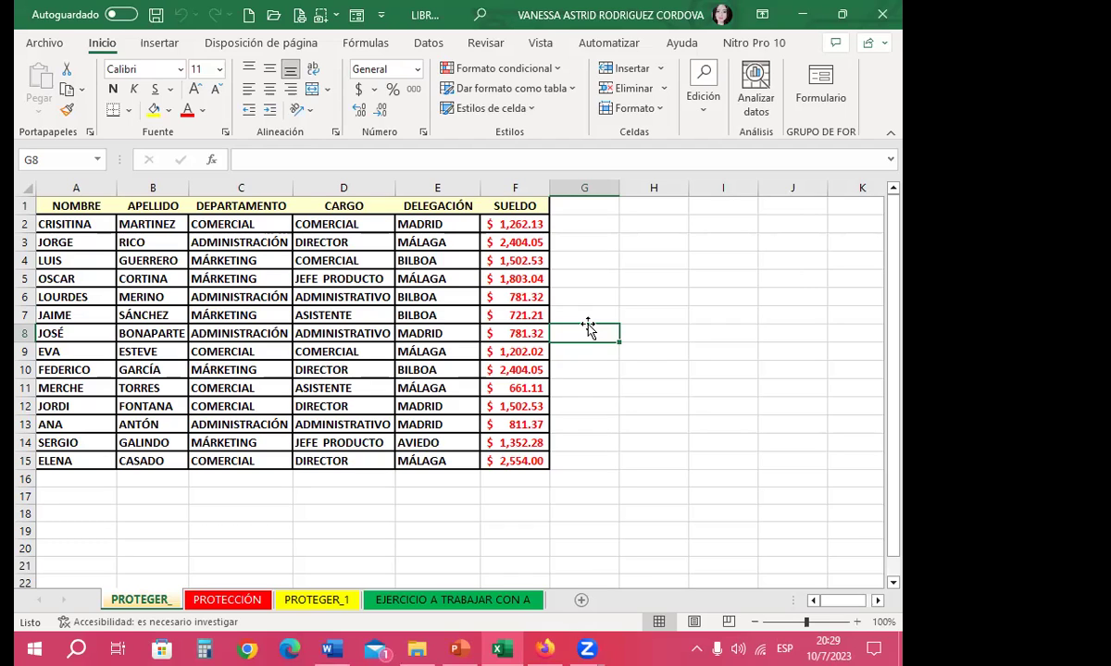
{"action": "left_click", "coordinate": [670, 354]}
{"action": "left_click_drag", "start_coordinate": [592, 461], "coordinate": [519, 461]}
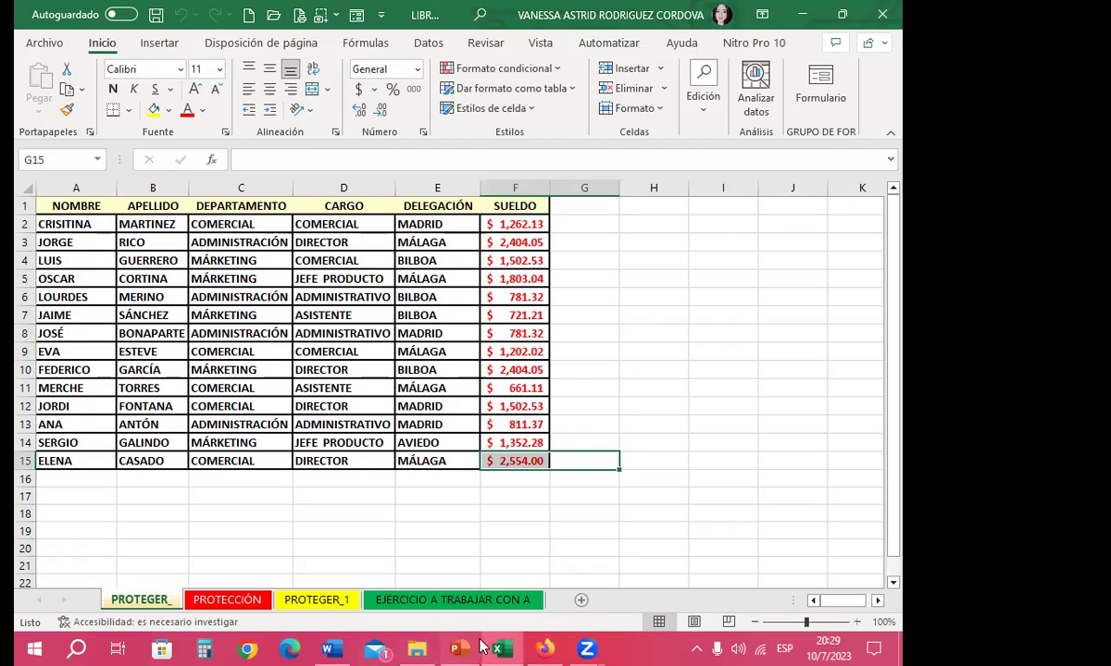
{"action": "left_click", "coordinate": [694, 493]}
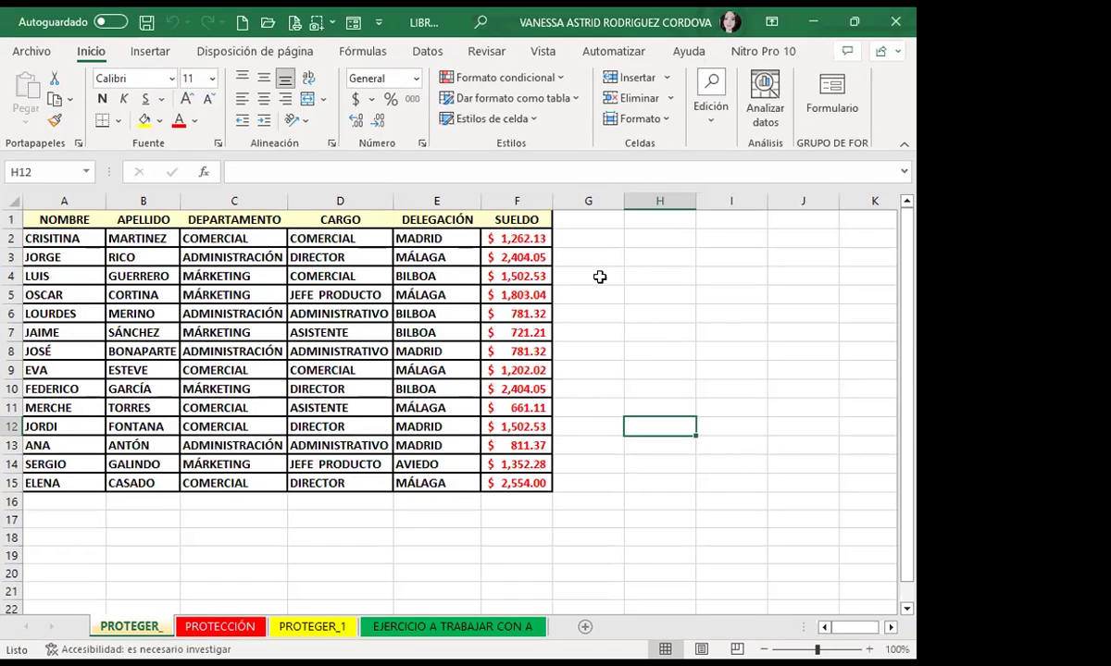
{"action": "left_click", "coordinate": [594, 261]}
{"action": "left_click", "coordinate": [636, 444]}
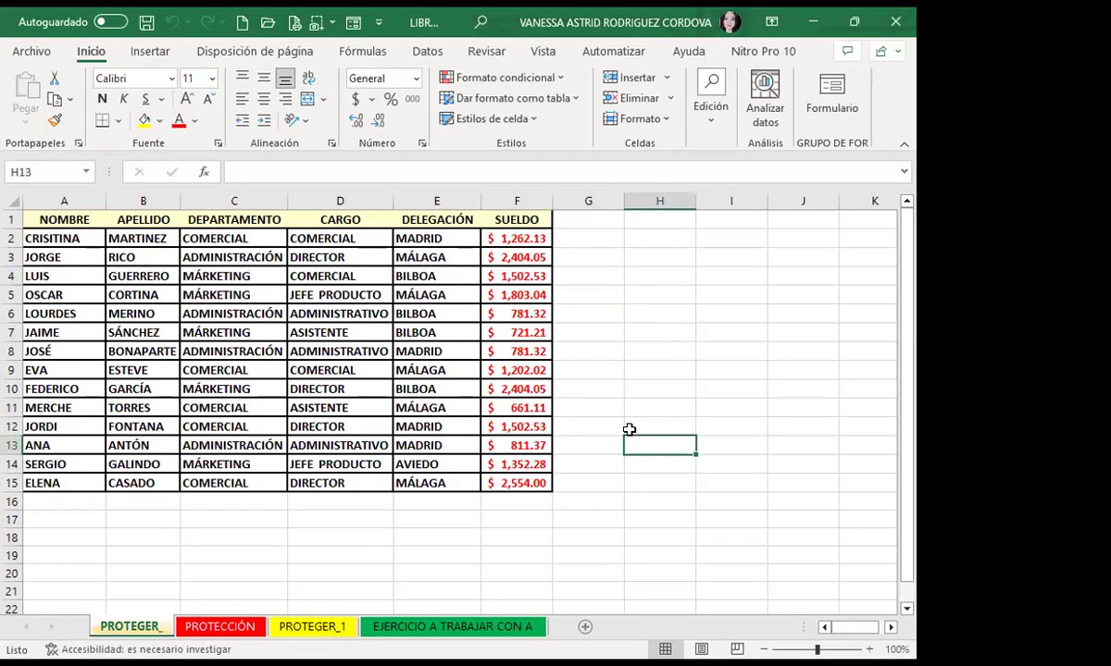
{"action": "left_click", "coordinate": [630, 350]}
{"action": "left_click", "coordinate": [606, 281]}
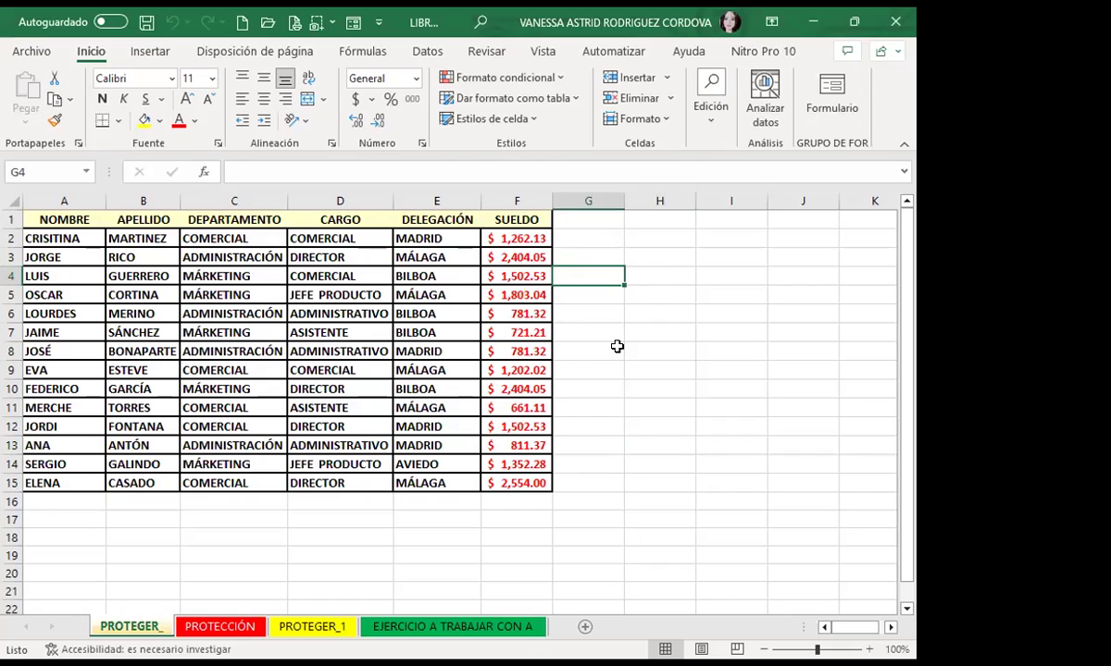
{"action": "left_click", "coordinate": [598, 395]}
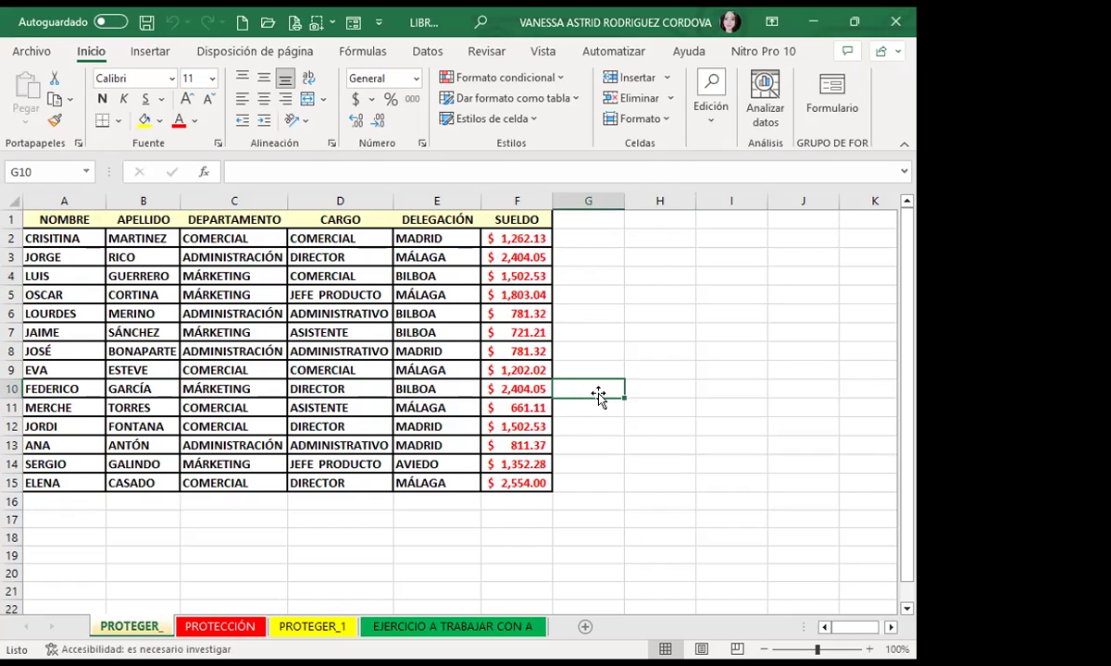
{"action": "left_click", "coordinate": [581, 256]}
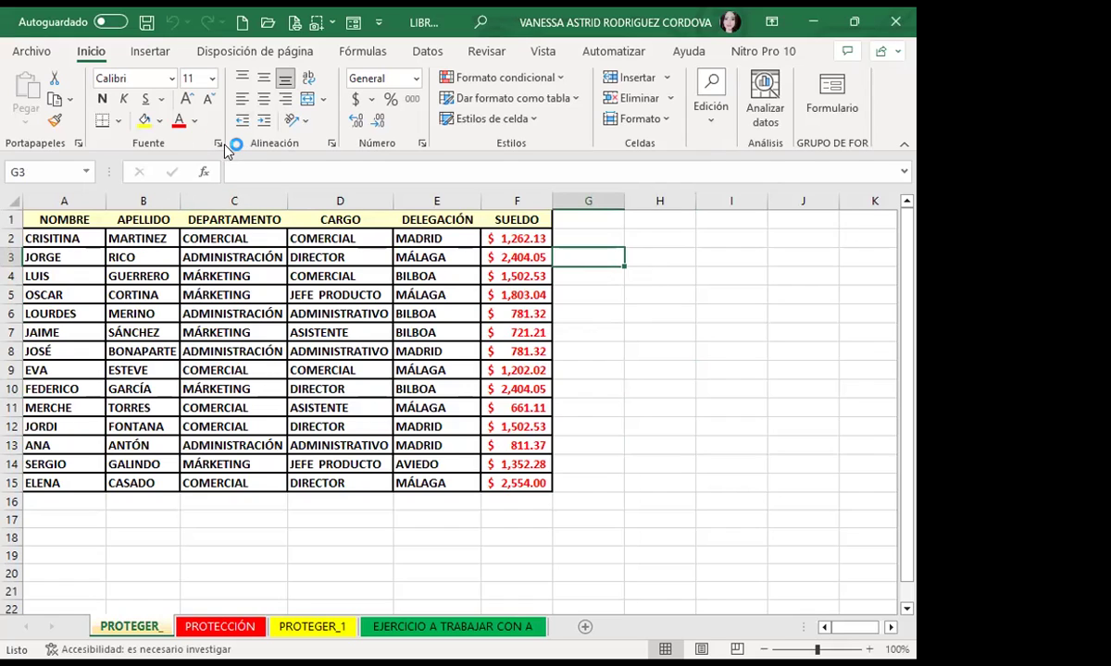
Open Formato de celdas from the Fuente launcher and view its Proteger tab settings
{"action": "left_click", "coordinate": [217, 145]}
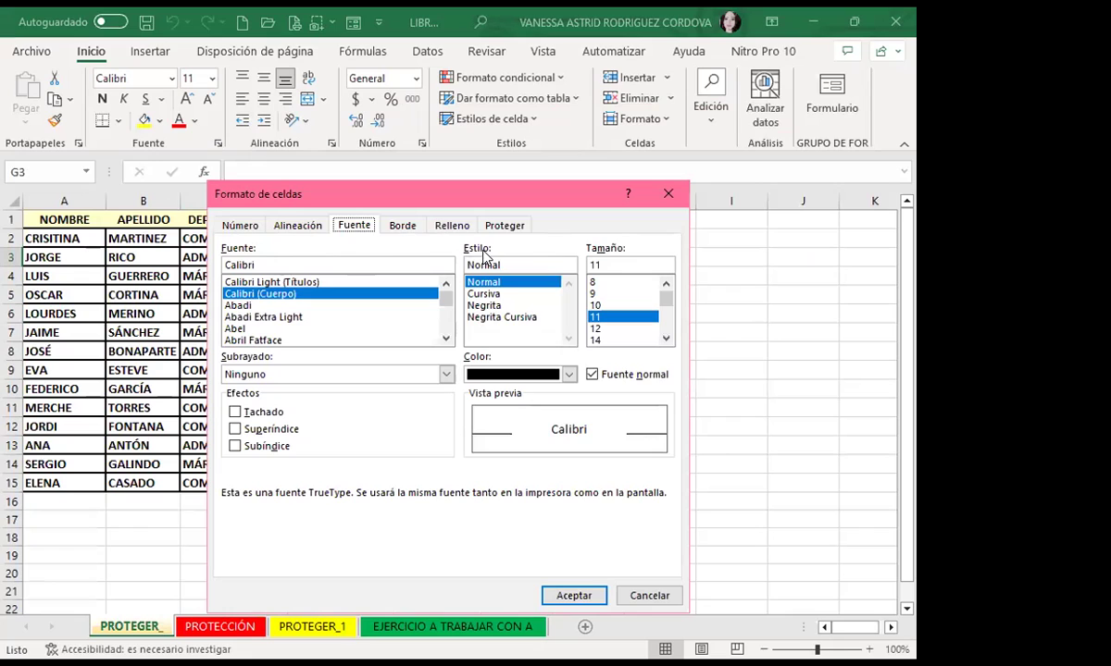
{"action": "left_click", "coordinate": [519, 228]}
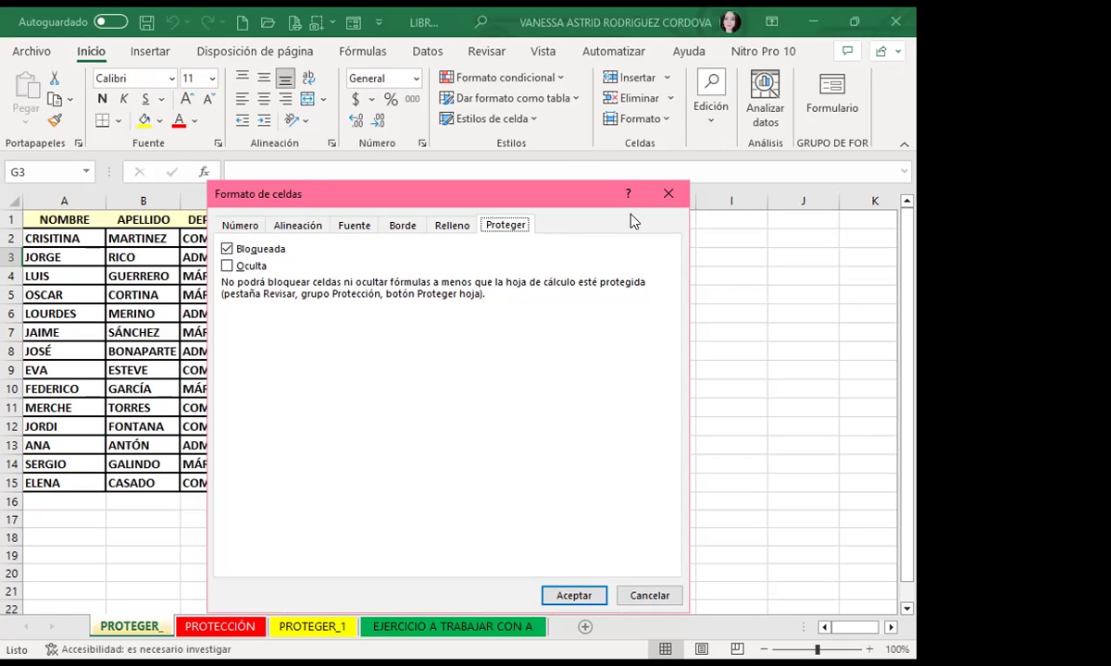
Close the cell-format dialog, look over the Proteger options, and switch to sheet PROTEGER_1
{"action": "left_click", "coordinate": [667, 195]}
{"action": "left_click", "coordinate": [424, 51]}
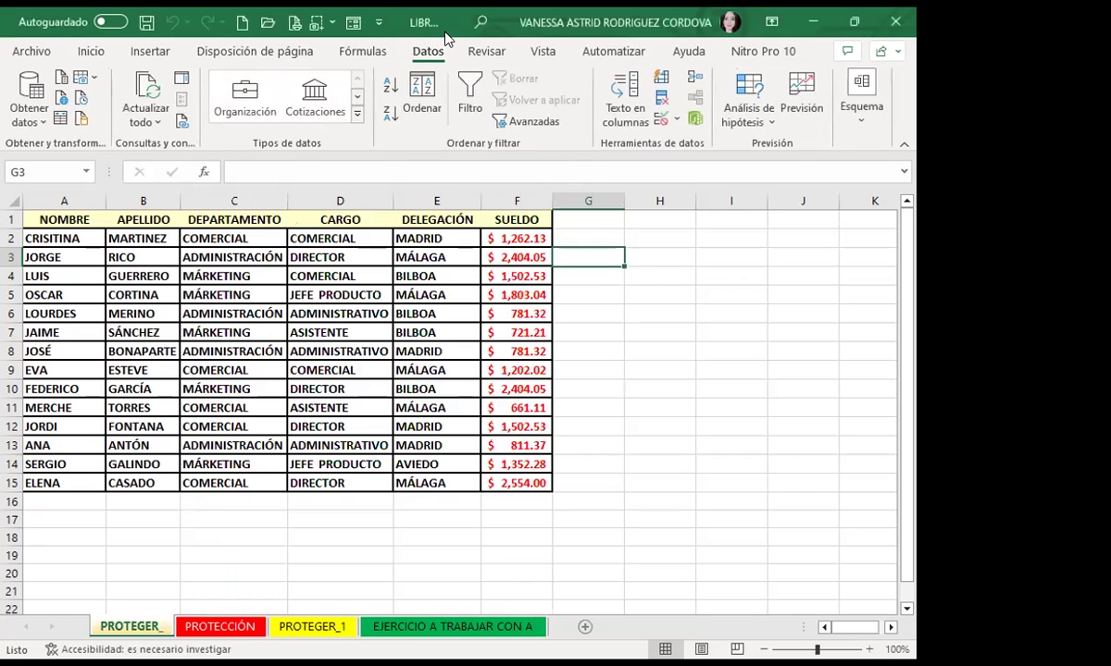
{"action": "left_click", "coordinate": [486, 51]}
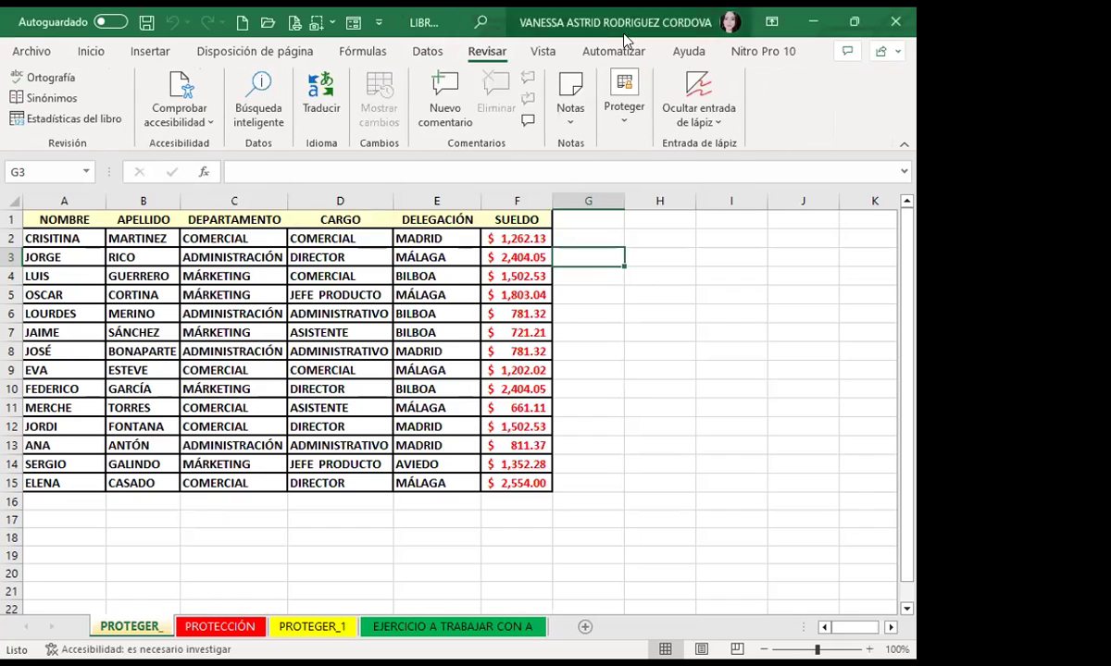
{"action": "left_click", "coordinate": [626, 129]}
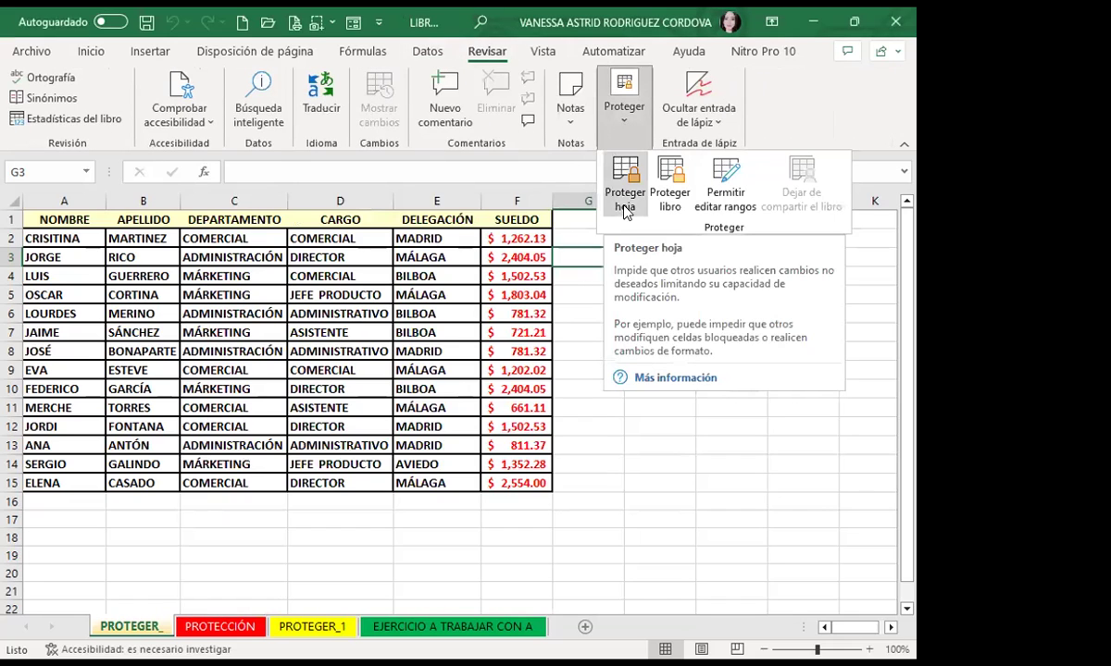
{"action": "left_click", "coordinate": [568, 275]}
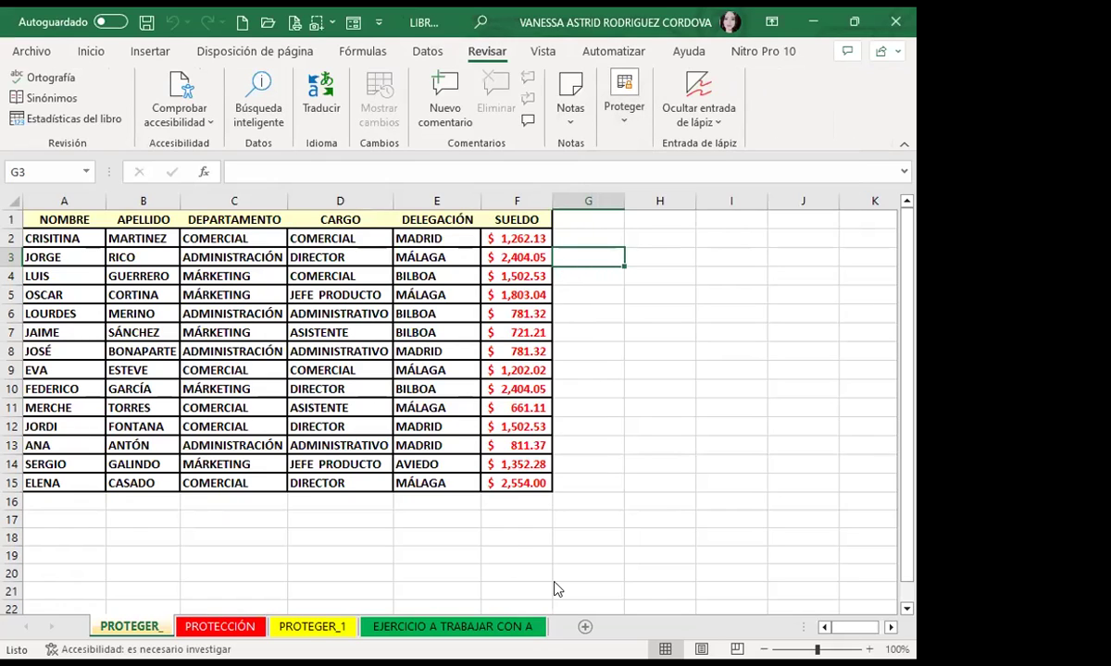
{"action": "left_click", "coordinate": [305, 627]}
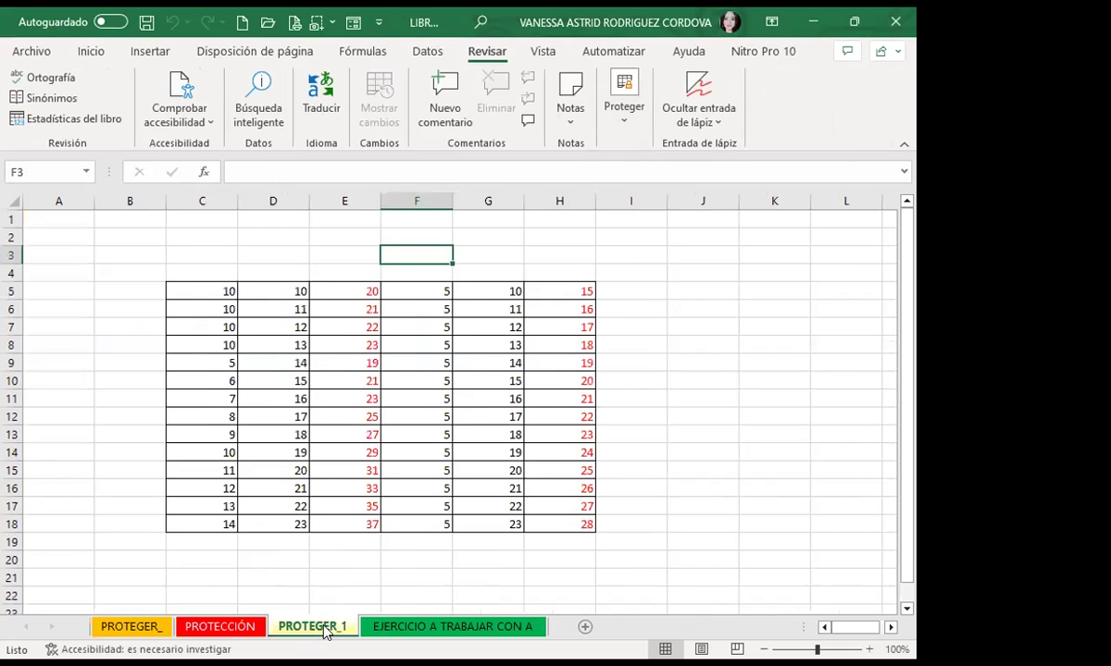
Move PROTEGER_1 to the first tab position and test-edit E9, restoring its SUMA formula
{"action": "left_click_drag", "start_coordinate": [102, 629], "coordinate": [102, 629]}
{"action": "left_click", "coordinate": [367, 364]}
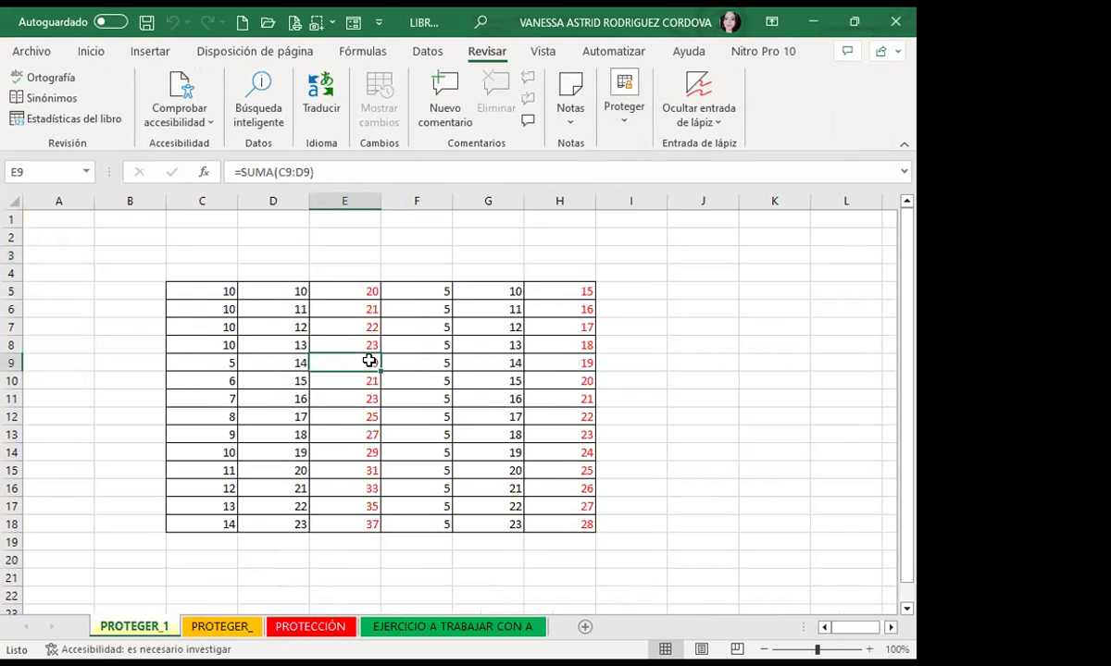
{"action": "type", "text": "JHKJH"}
{"action": "key", "text": "ctrl+z"}
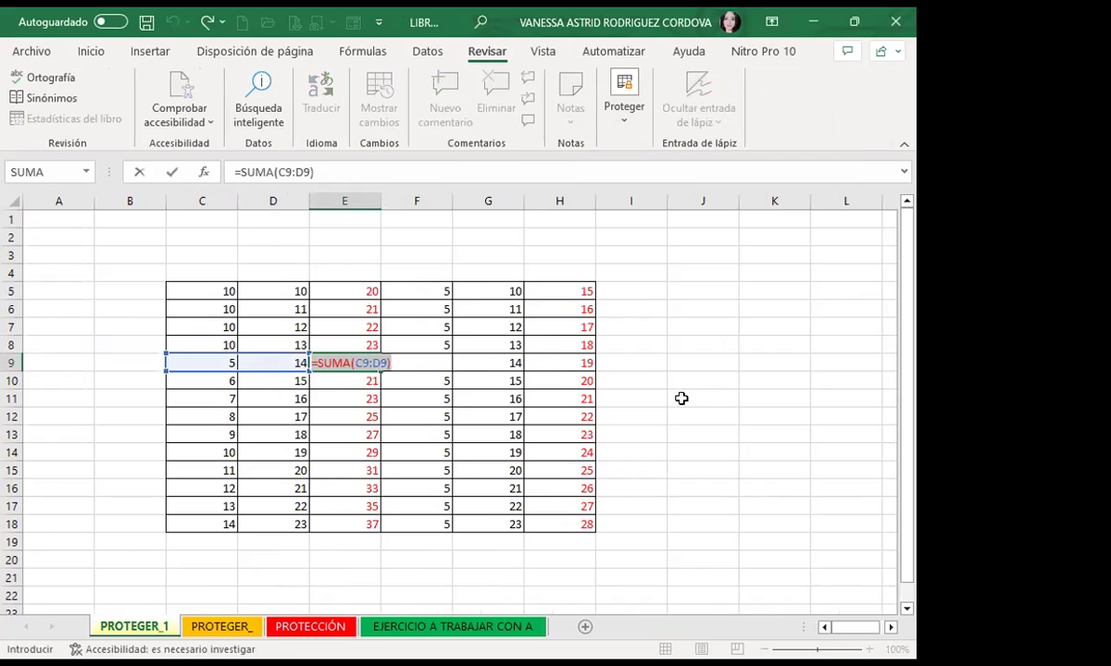
{"action": "key", "text": "Return"}
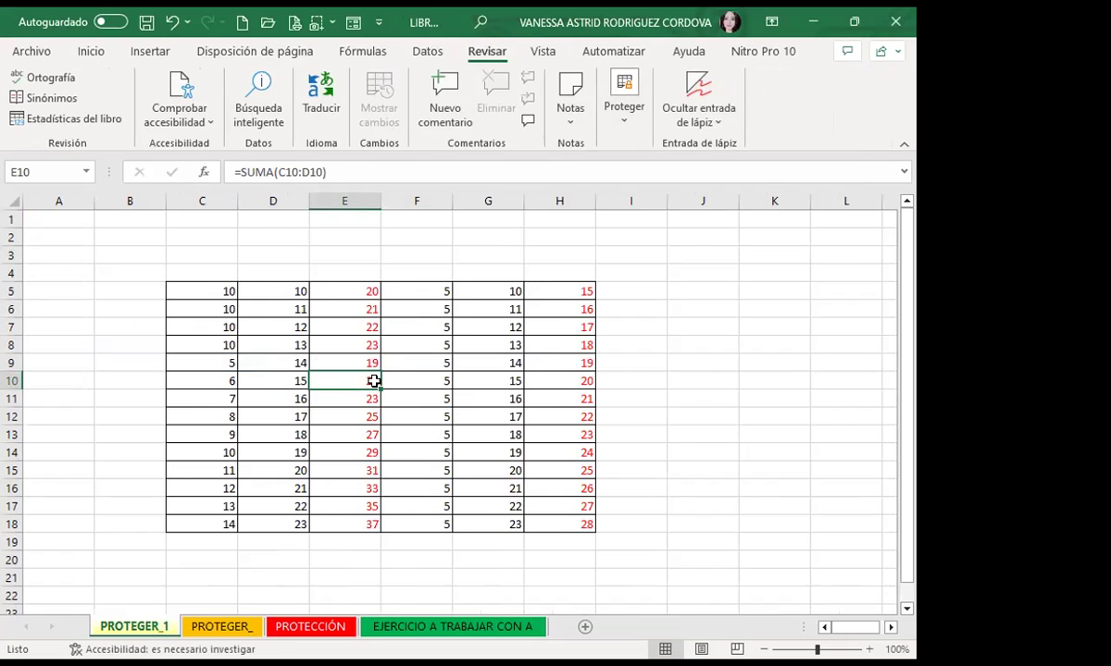
Centre and bold the red totals in E5:E18 and H5:H18
{"action": "left_click", "coordinate": [354, 290]}
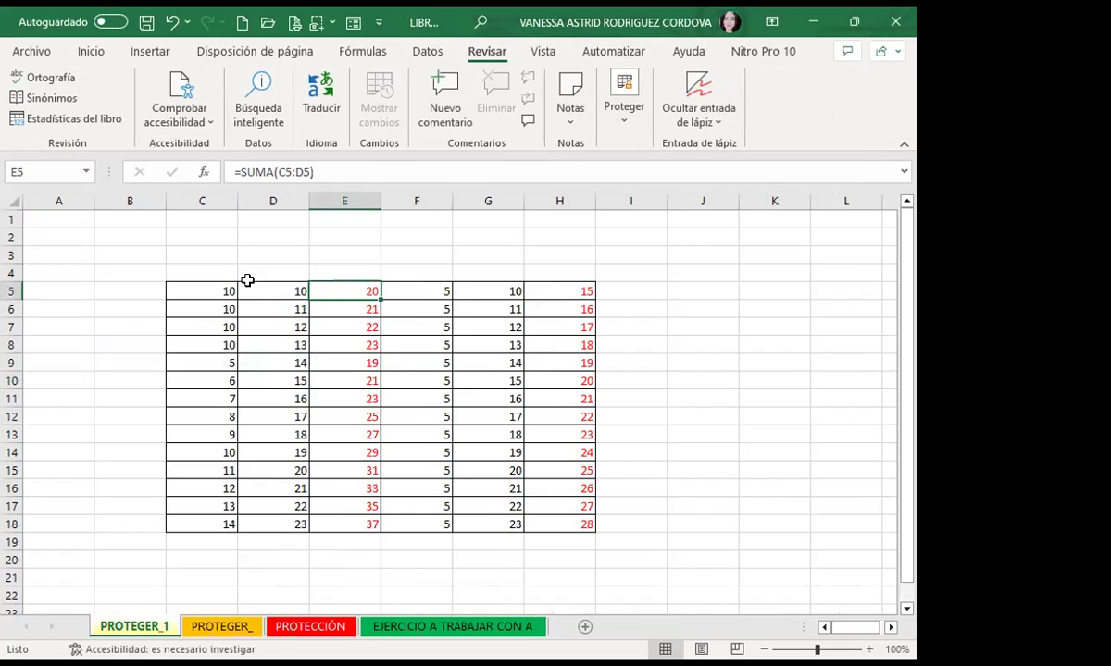
{"action": "left_click", "coordinate": [209, 288]}
{"action": "left_click", "coordinate": [332, 288]}
{"action": "left_click_drag", "start_coordinate": [213, 289], "coordinate": [256, 292]}
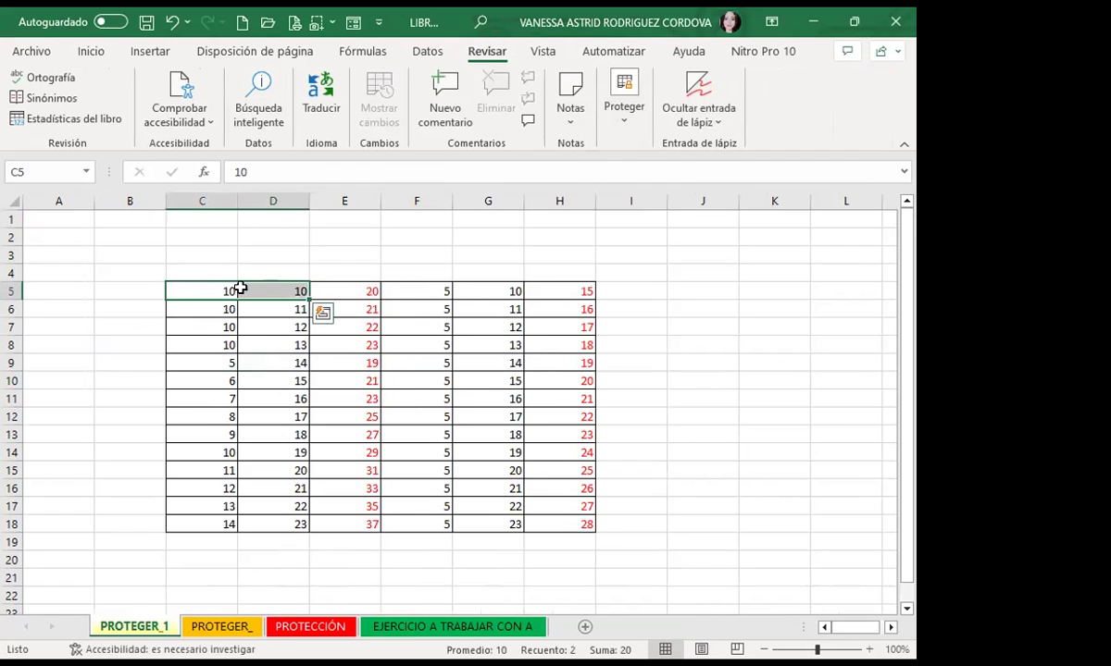
{"action": "left_click", "coordinate": [327, 288]}
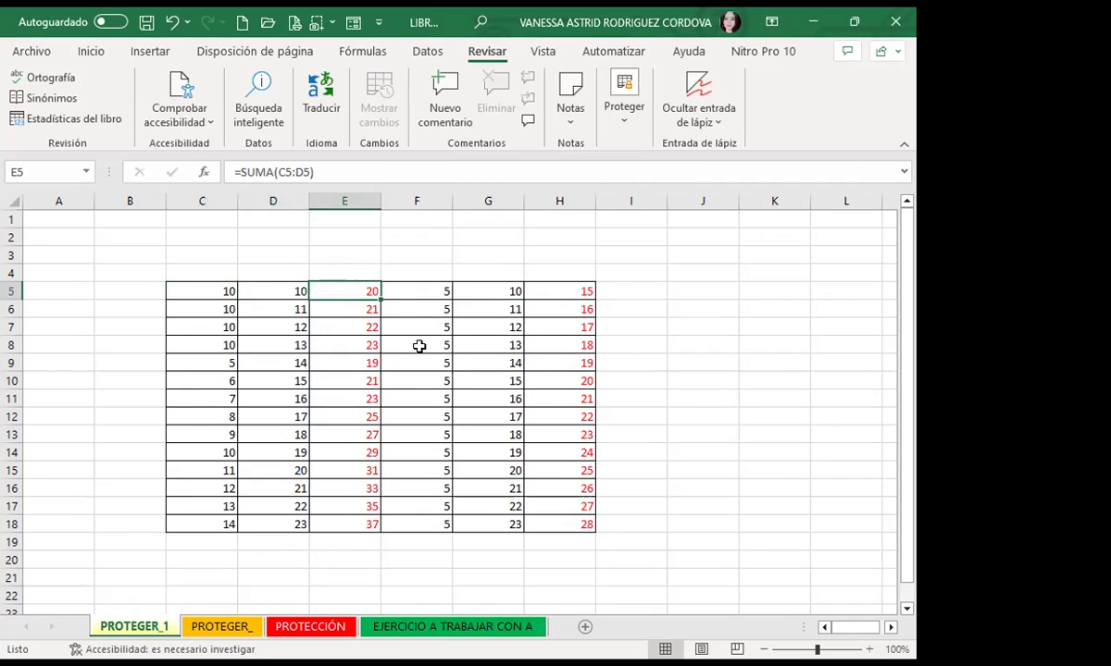
{"action": "left_click_drag", "start_coordinate": [325, 296], "coordinate": [326, 526]}
{"action": "left_click_drag", "start_coordinate": [555, 292], "coordinate": [550, 515]}
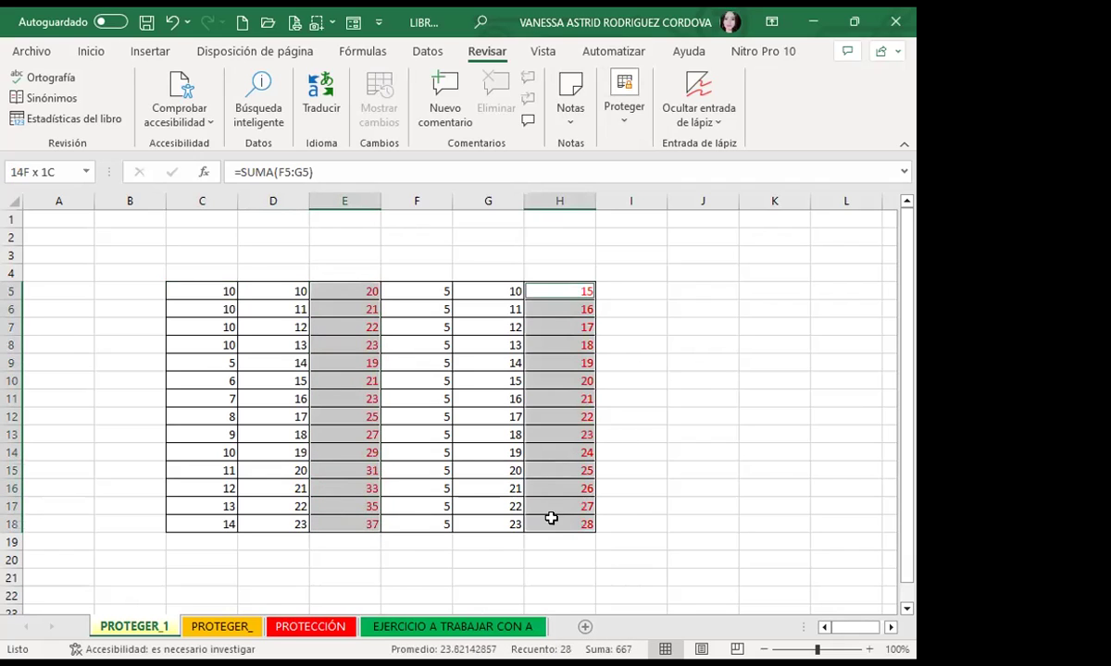
{"action": "left_click", "coordinate": [91, 50]}
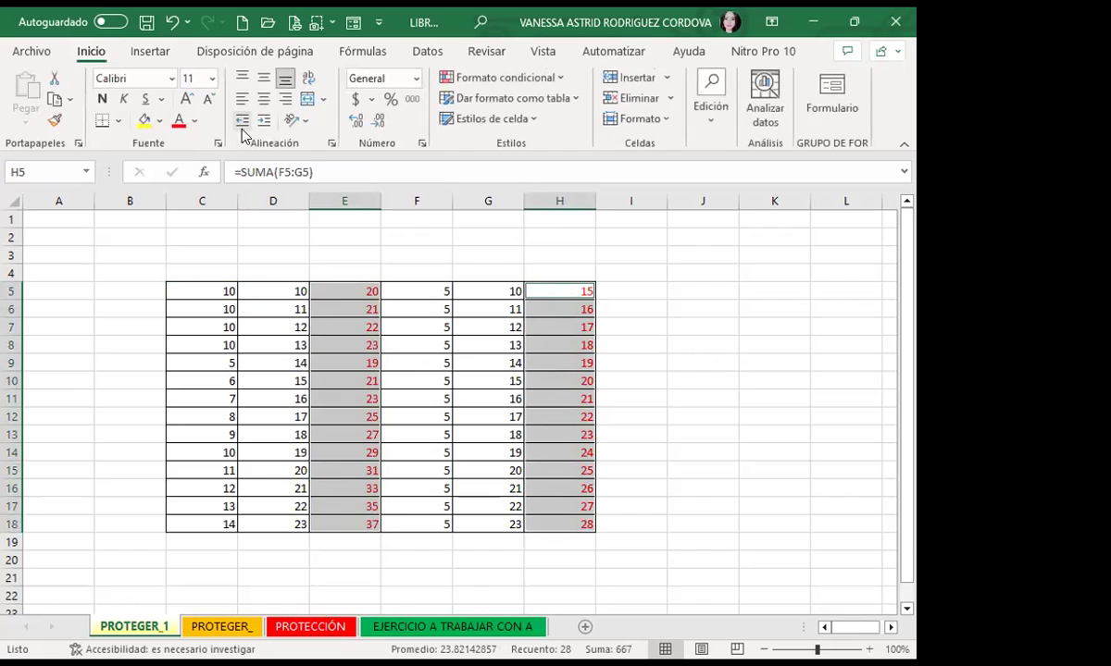
{"action": "left_click", "coordinate": [263, 98]}
{"action": "left_click", "coordinate": [102, 98]}
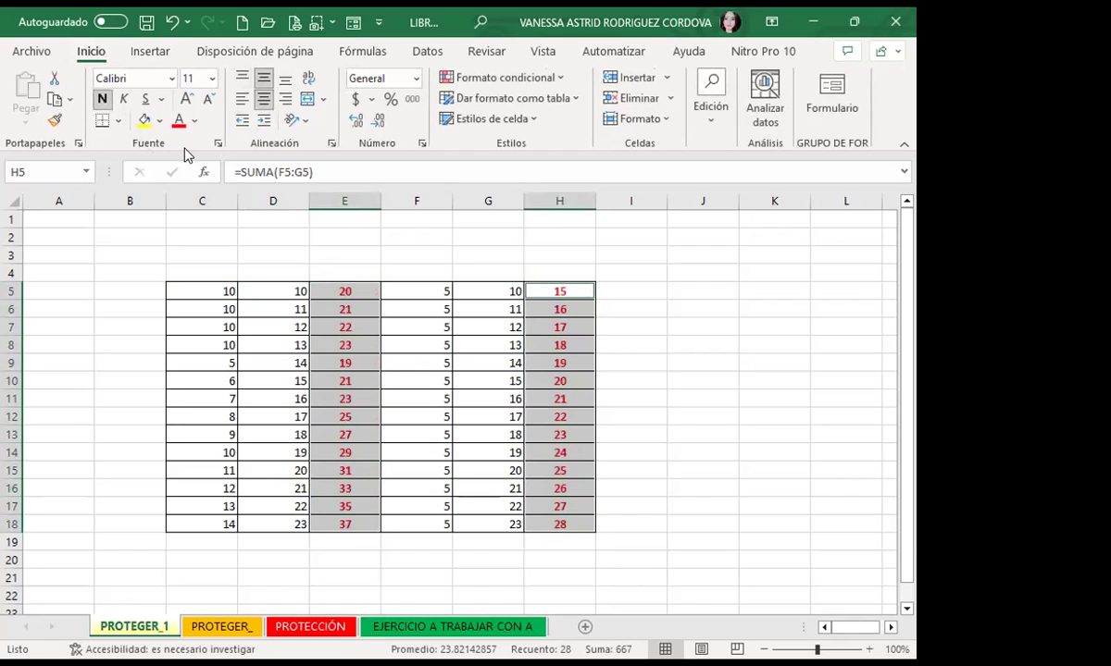
Recheck the E5 total against the value in C5, then select cell F7
{"action": "left_click", "coordinate": [421, 252]}
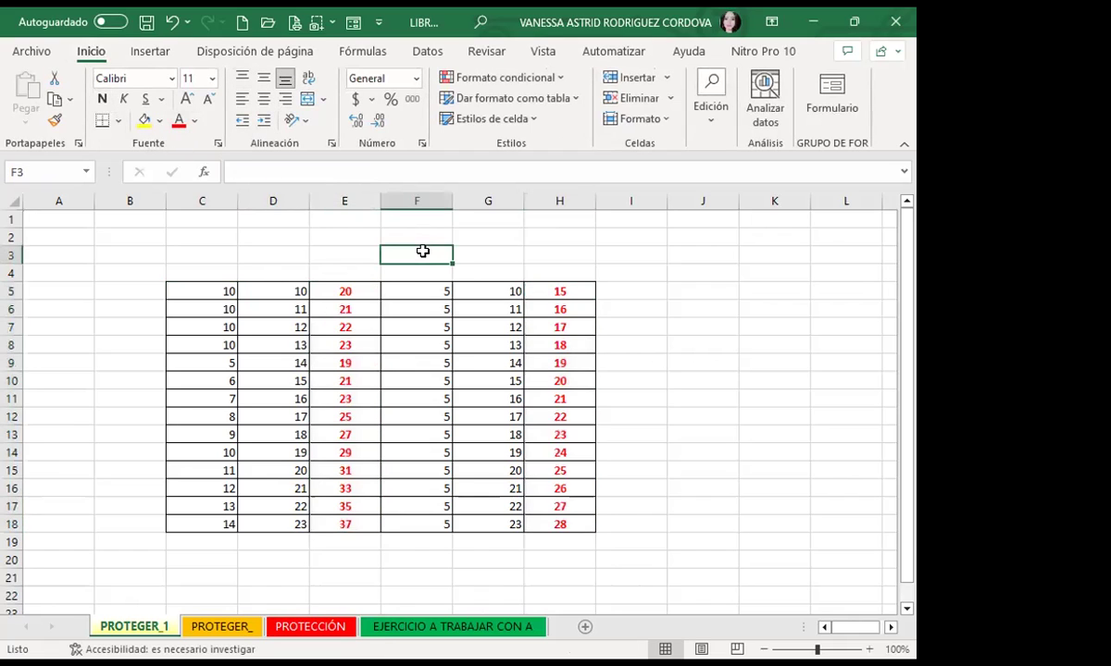
{"action": "left_click", "coordinate": [326, 290]}
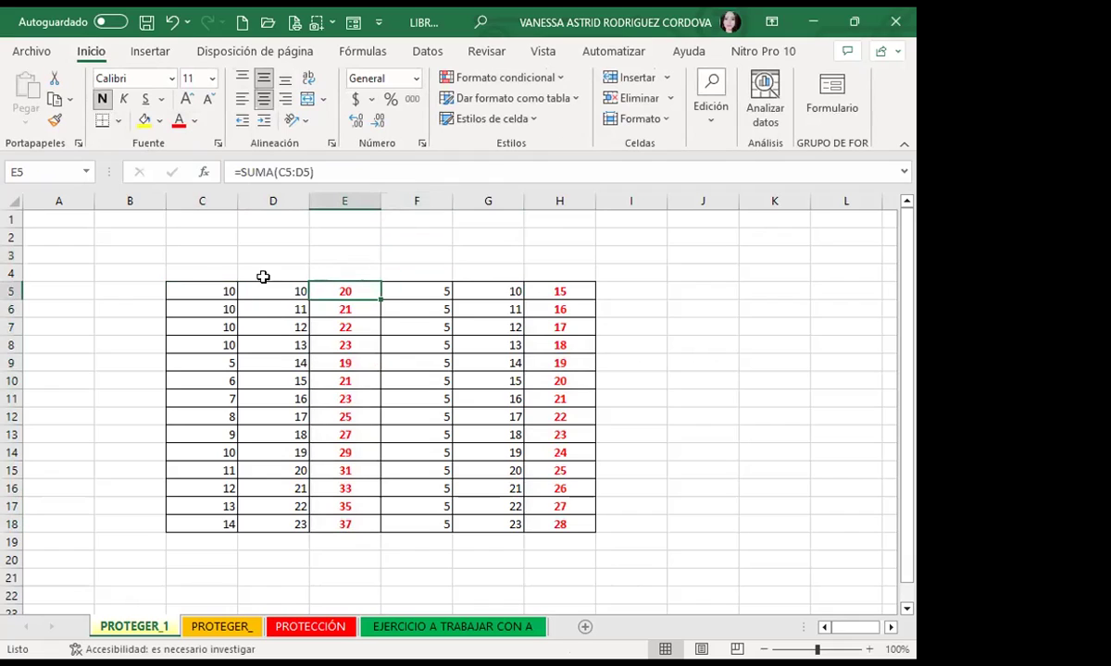
{"action": "left_click", "coordinate": [214, 288]}
{"action": "left_click", "coordinate": [342, 290]}
{"action": "left_click", "coordinate": [420, 324]}
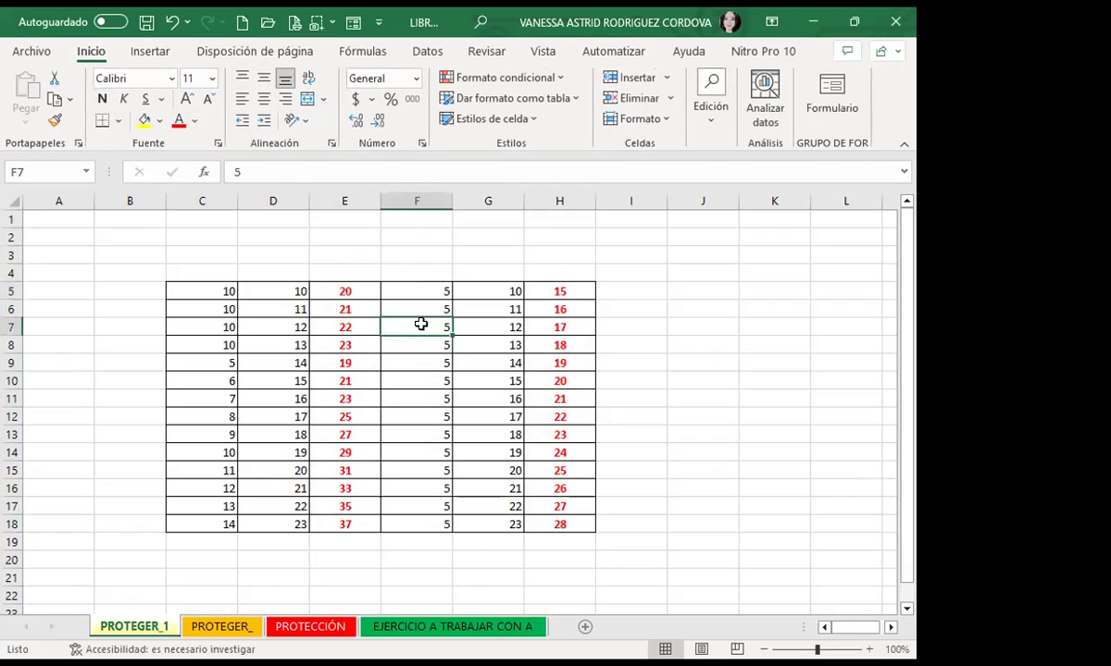
Protect the PROTEGER_1 sheet with a password, entering it twice to confirm
{"action": "left_click", "coordinate": [486, 51]}
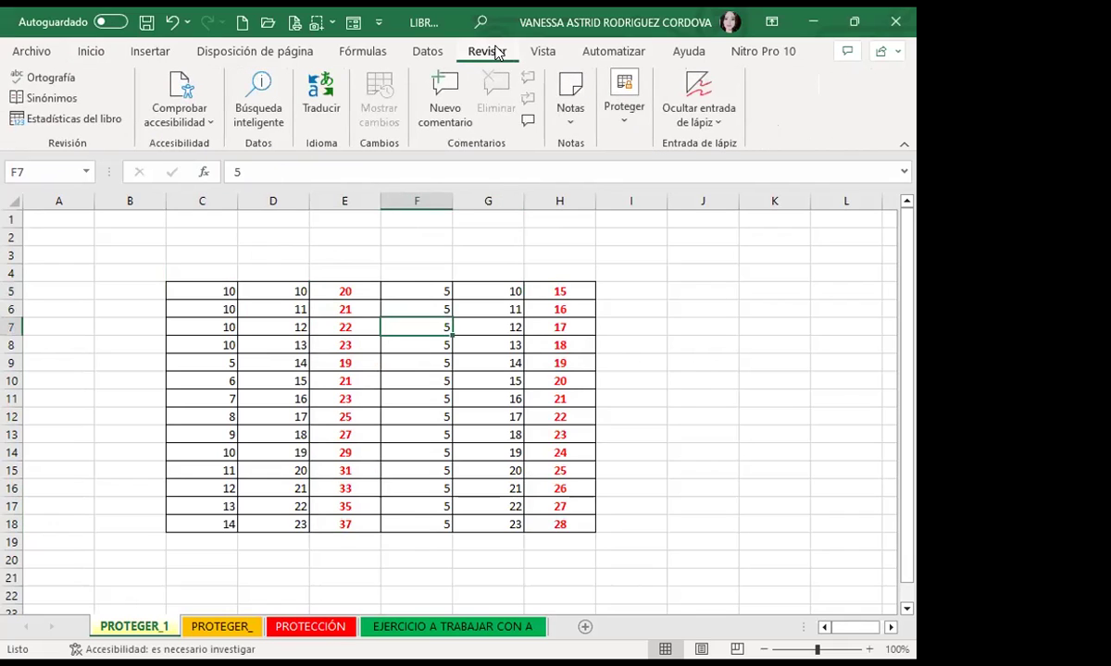
{"action": "left_click", "coordinate": [622, 116]}
{"action": "left_click", "coordinate": [625, 184]}
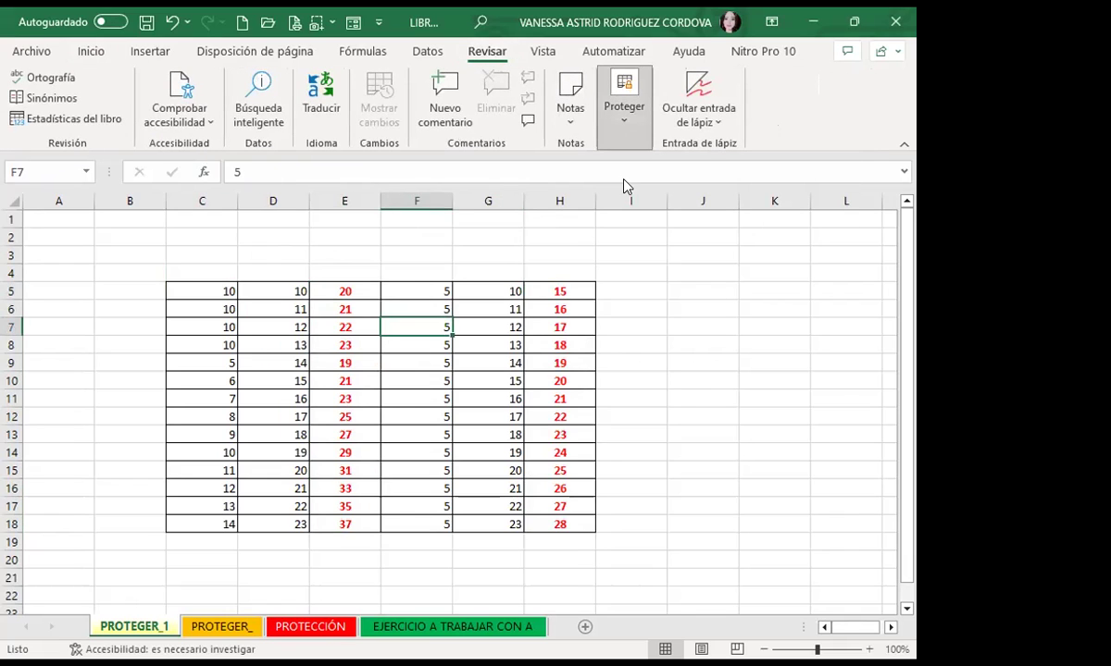
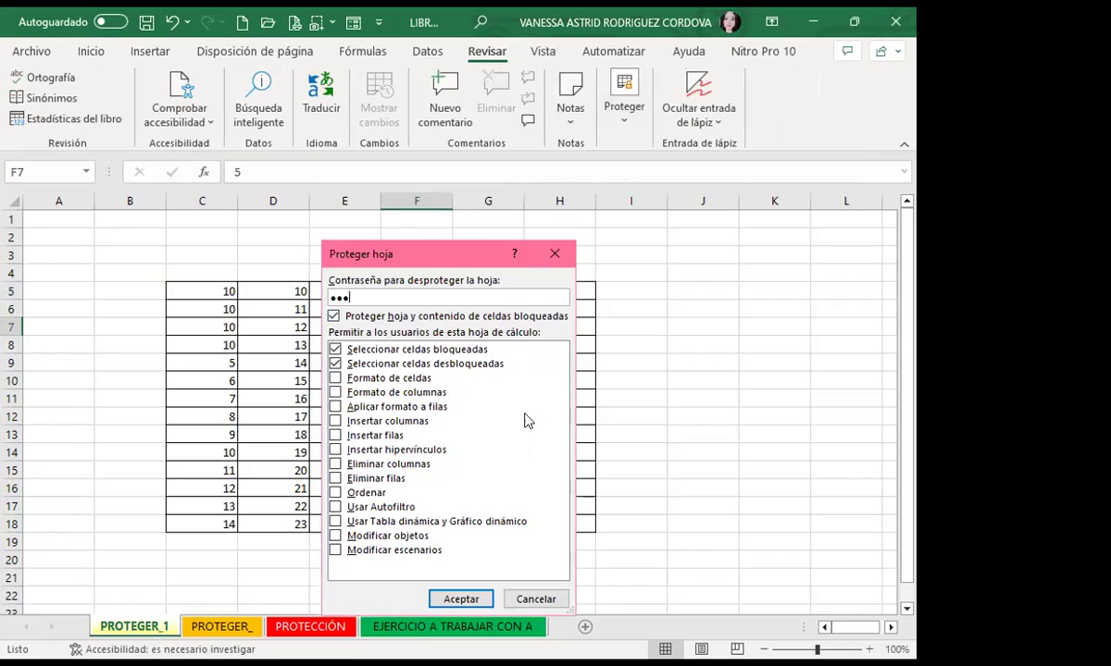
{"action": "key", "text": "Return"}
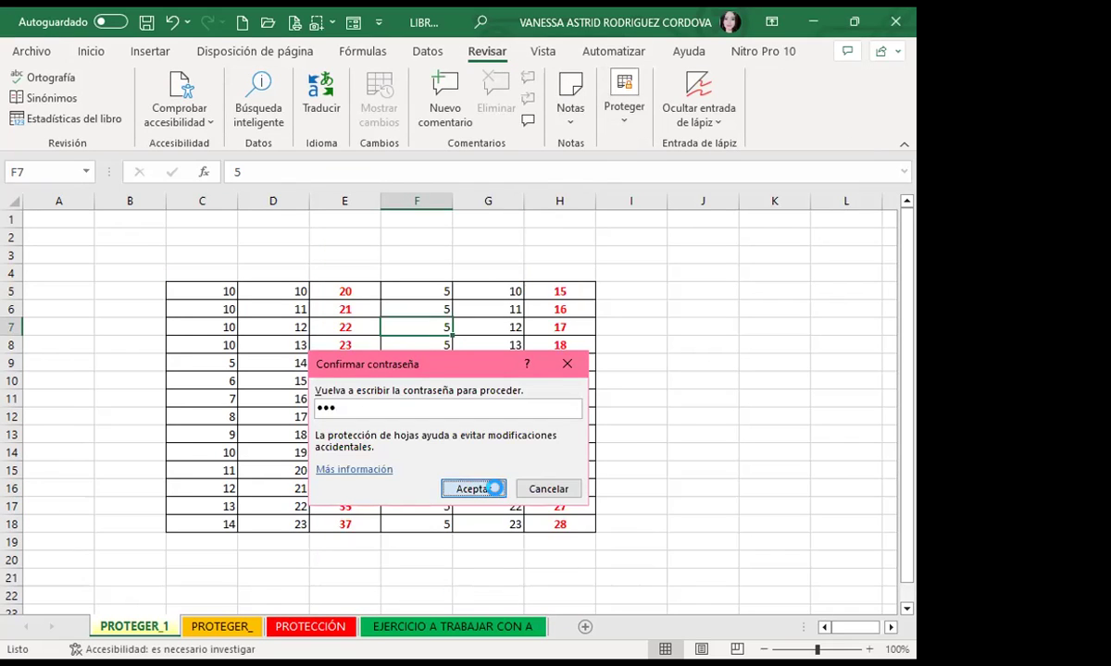
{"action": "left_click", "coordinate": [504, 490]}
Test typing into F8, then undo the entry so it shows 5 again
{"action": "left_click", "coordinate": [416, 344]}
{"action": "type", "text": "GFDHDGDF"}
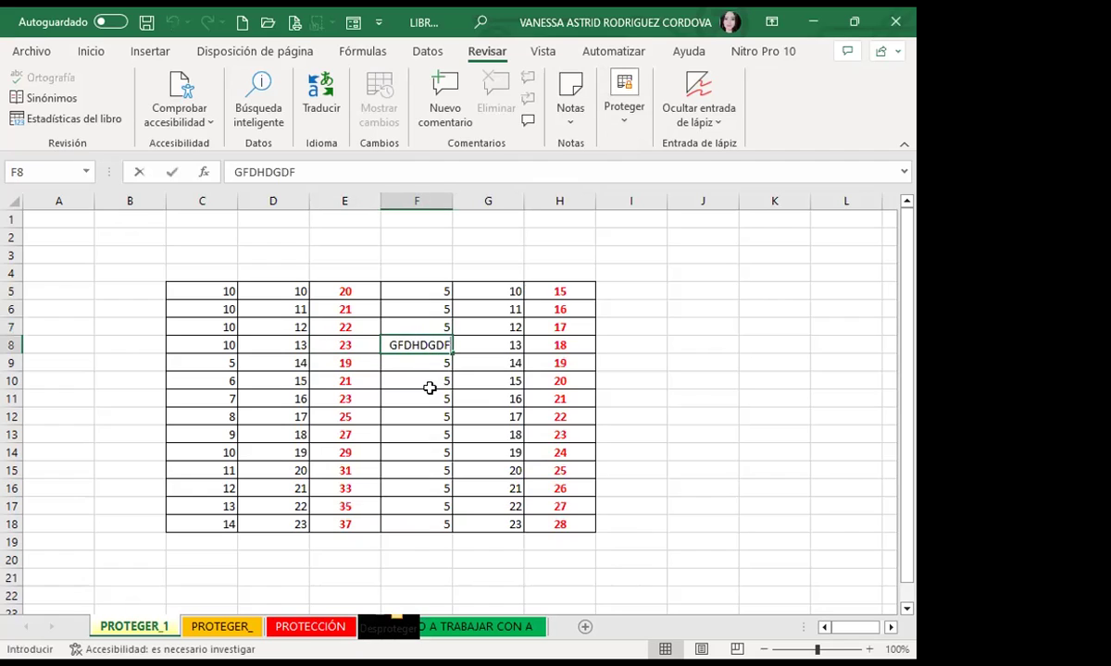
{"action": "left_click", "coordinate": [459, 374]}
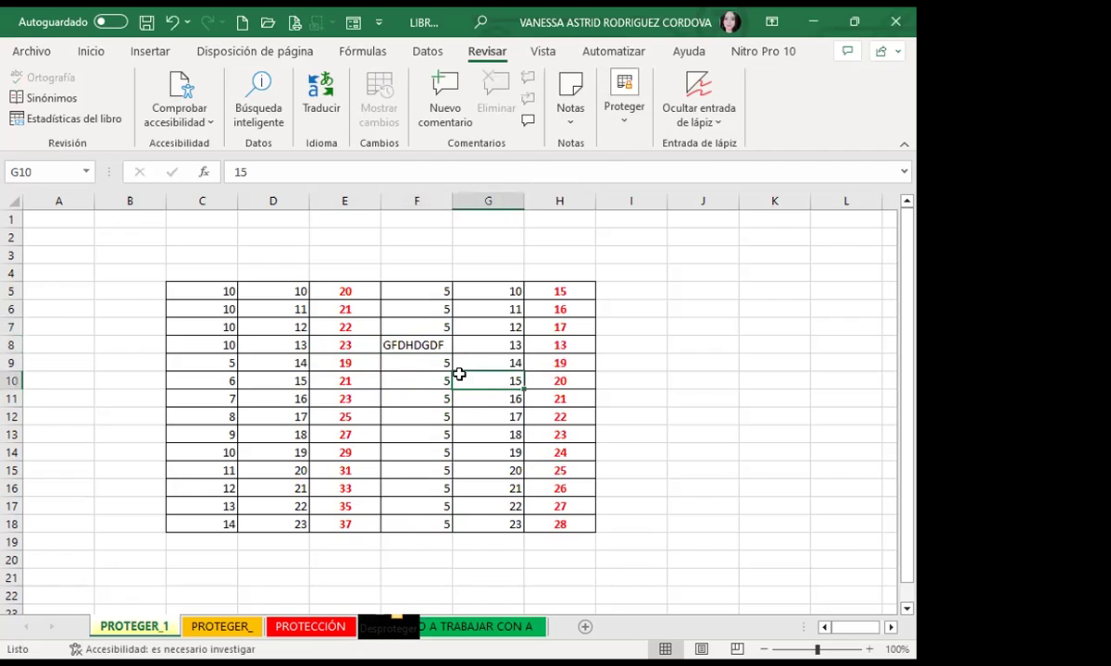
{"action": "key", "text": "ctrl+z"}
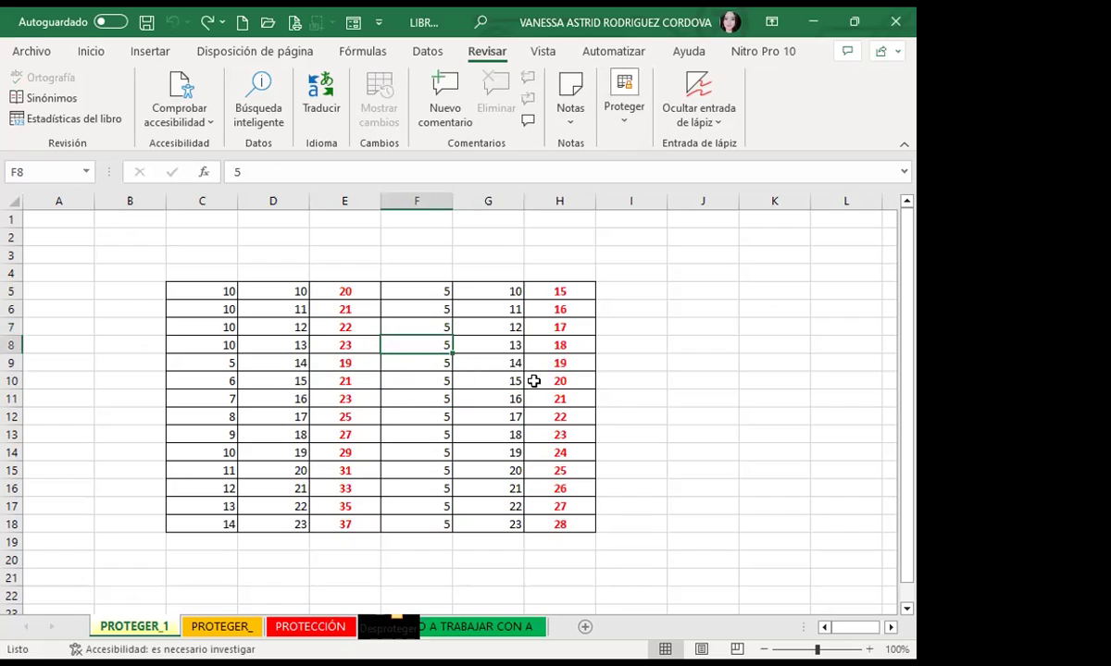
{"action": "left_click", "coordinate": [534, 380]}
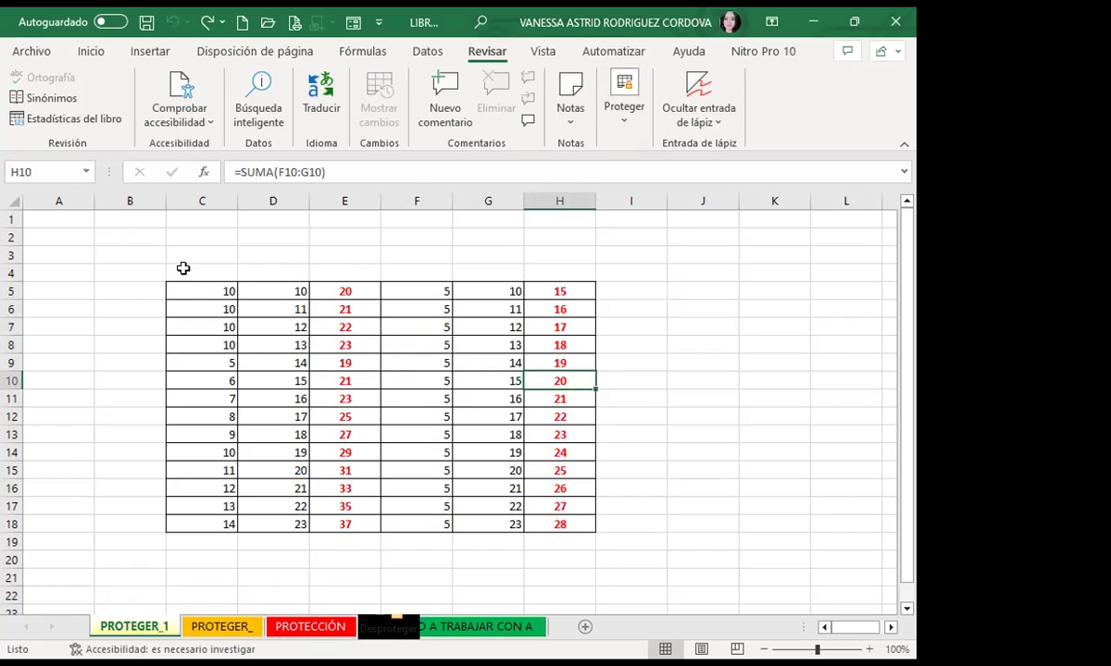
Copy the table C5:H18 into Hoja1 of a new blank workbook
{"action": "left_click_drag", "start_coordinate": [181, 283], "coordinate": [562, 518]}
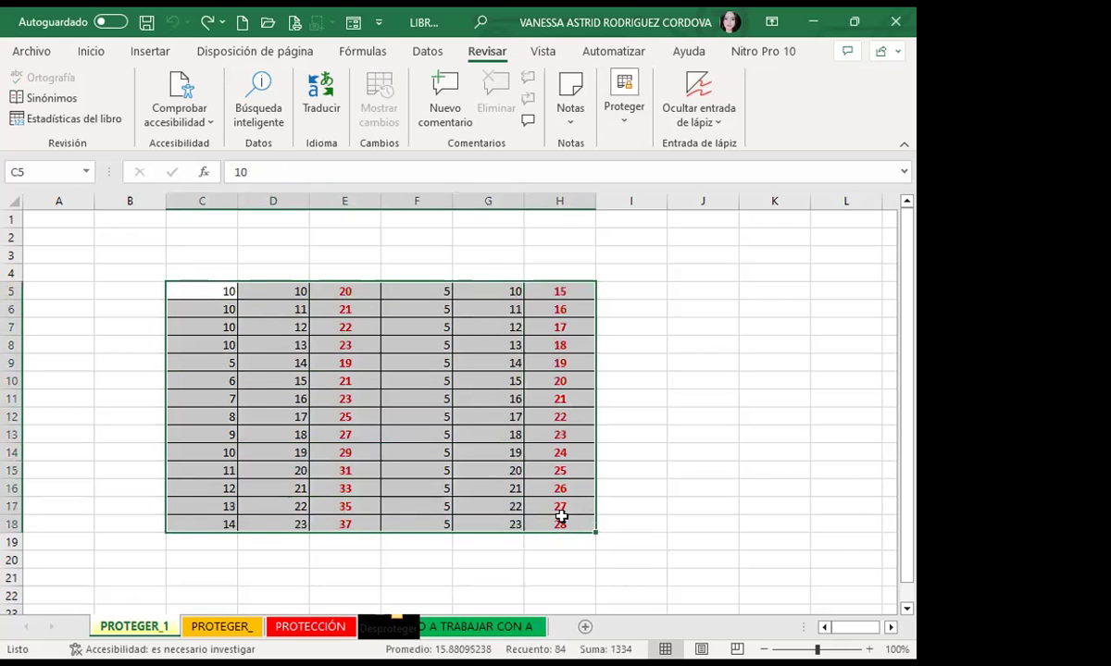
{"action": "key", "text": "ctrl+c"}
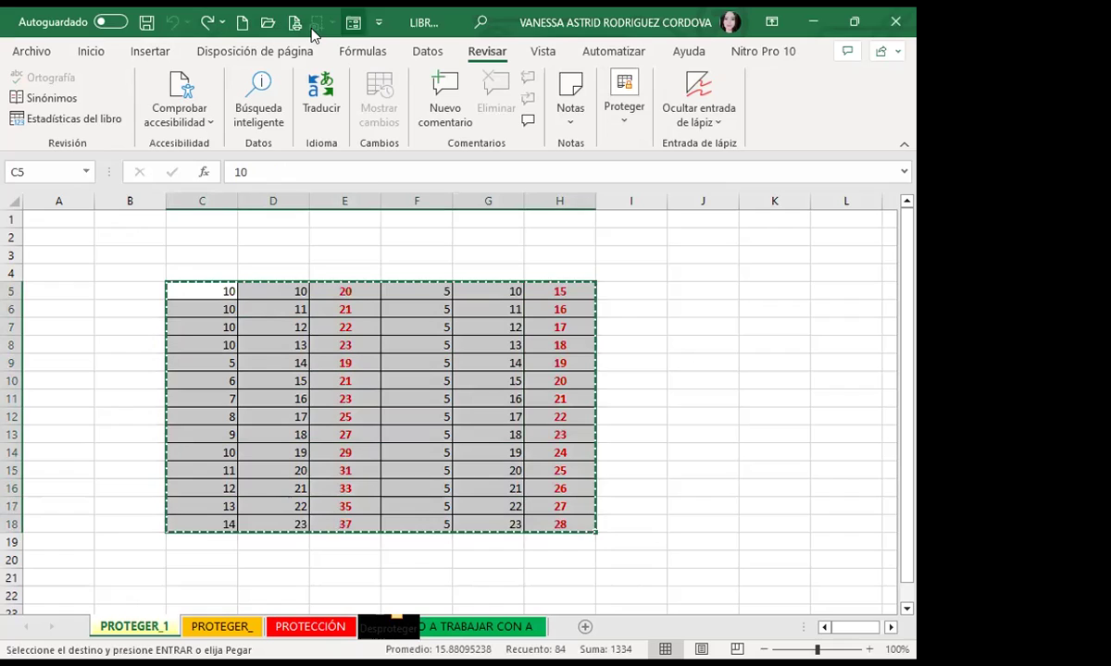
{"action": "left_click", "coordinate": [242, 23]}
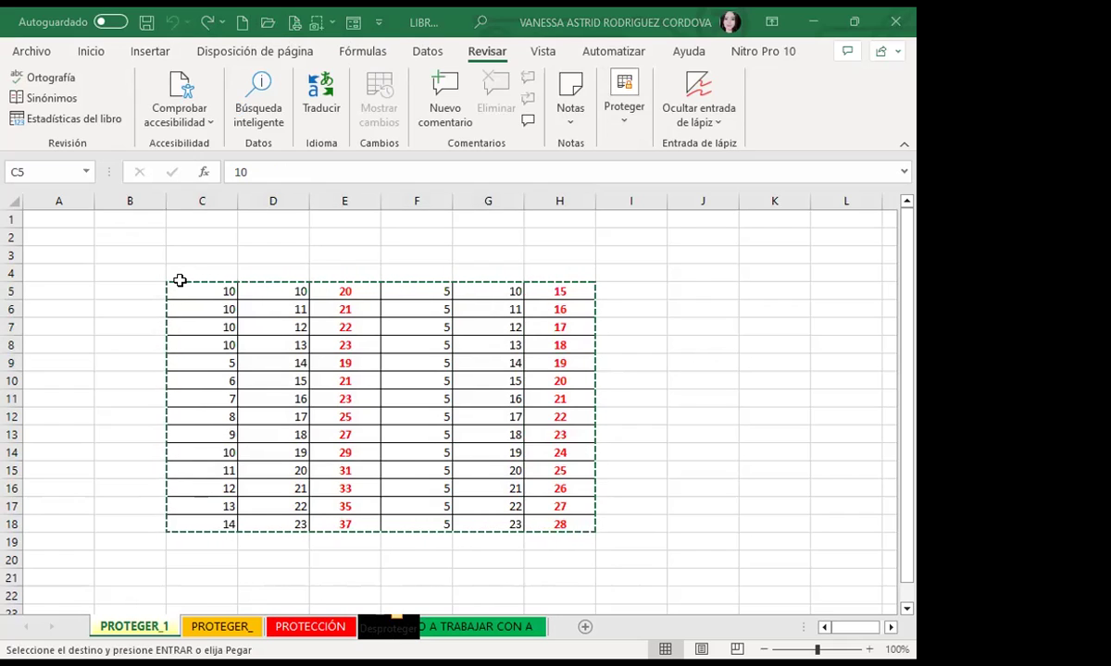
{"action": "key", "text": "Escape"}
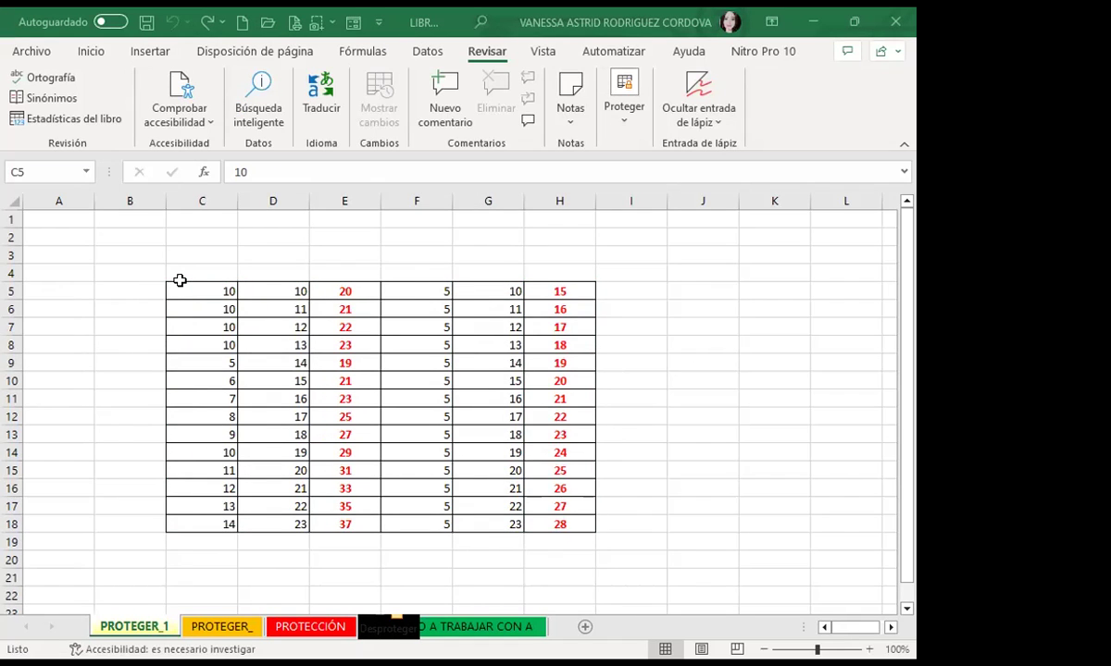
{"action": "key", "text": "F2"}
{"action": "key", "text": "Escape"}
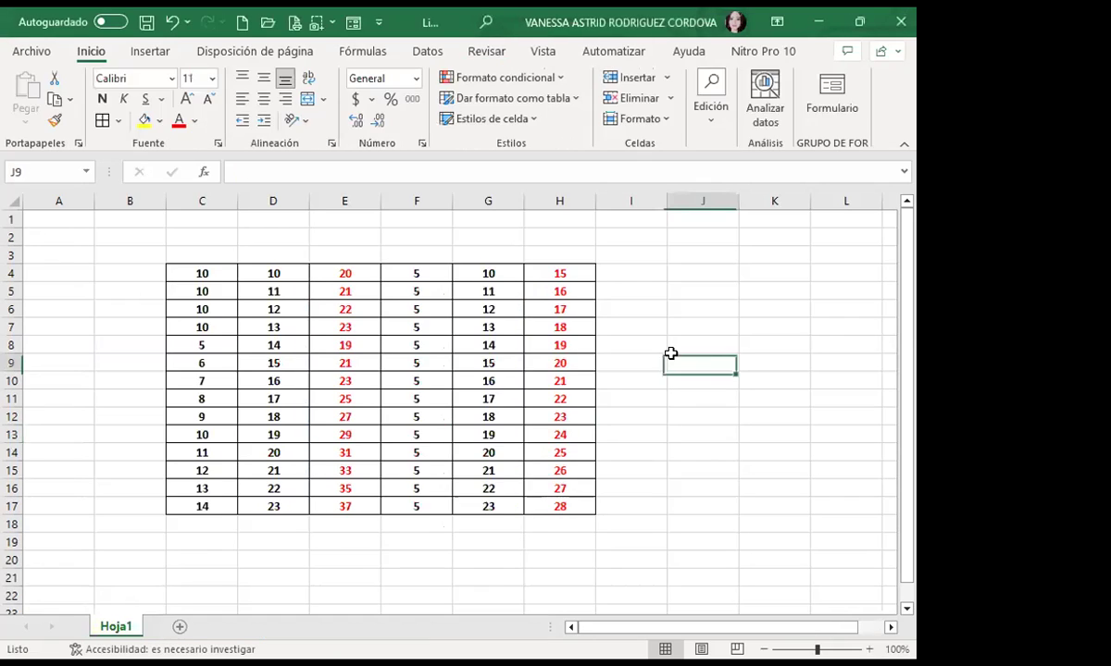
Inspect the sum formulas in E4 and H4 and select the column E sums
{"action": "left_click", "coordinate": [618, 326]}
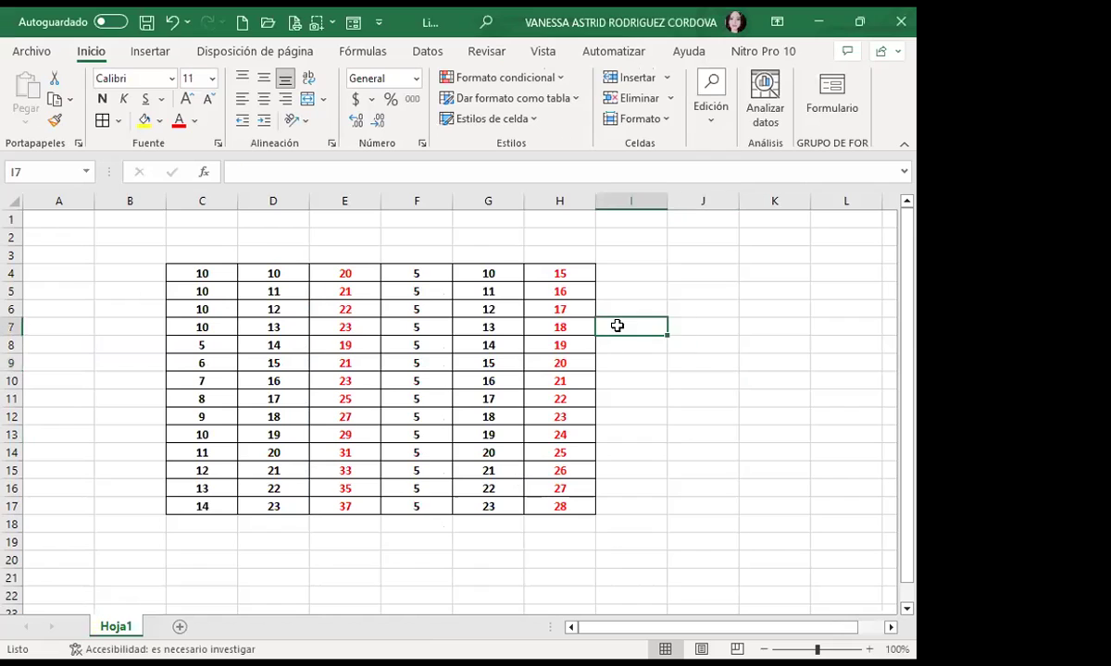
{"action": "left_click", "coordinate": [570, 380]}
{"action": "left_click", "coordinate": [338, 281]}
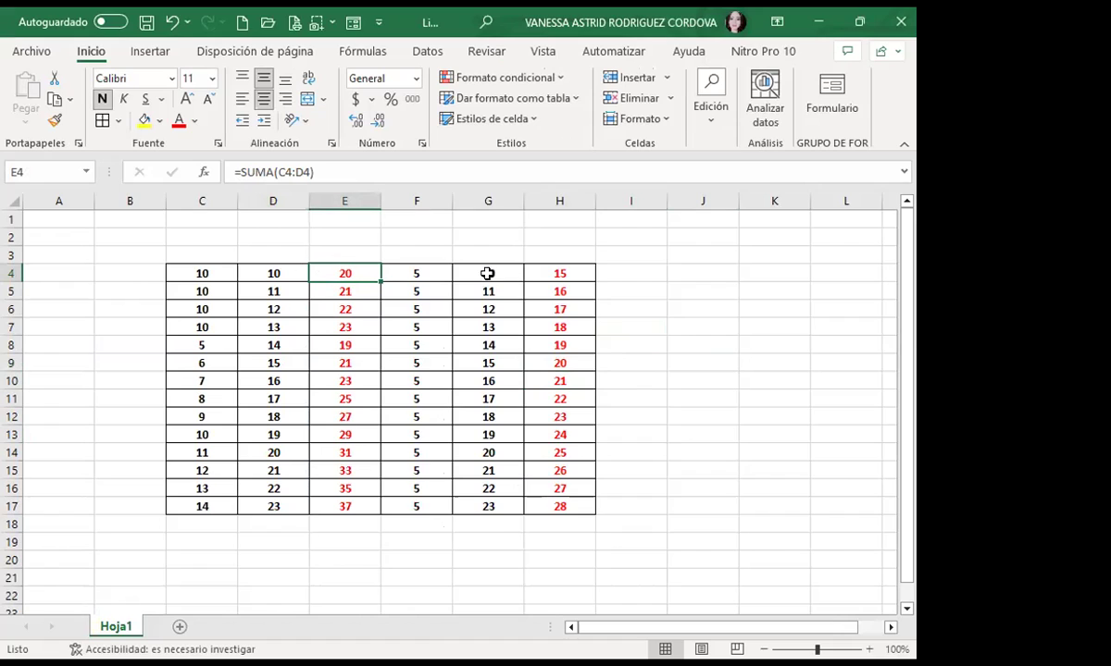
{"action": "left_click", "coordinate": [546, 271]}
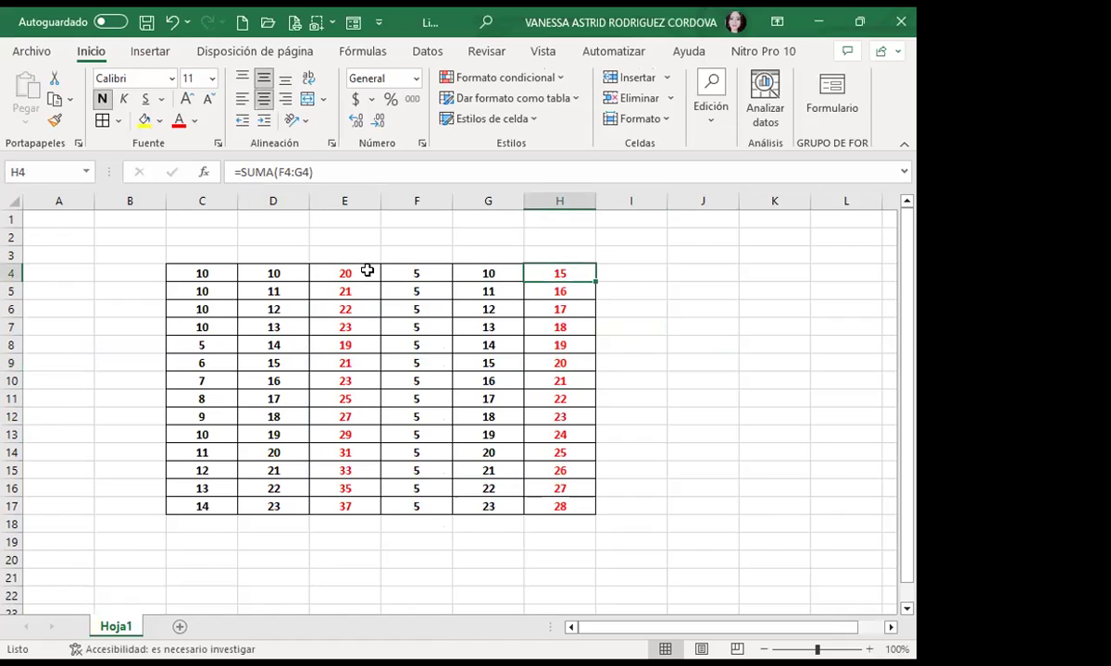
{"action": "left_click_drag", "start_coordinate": [352, 273], "coordinate": [346, 469]}
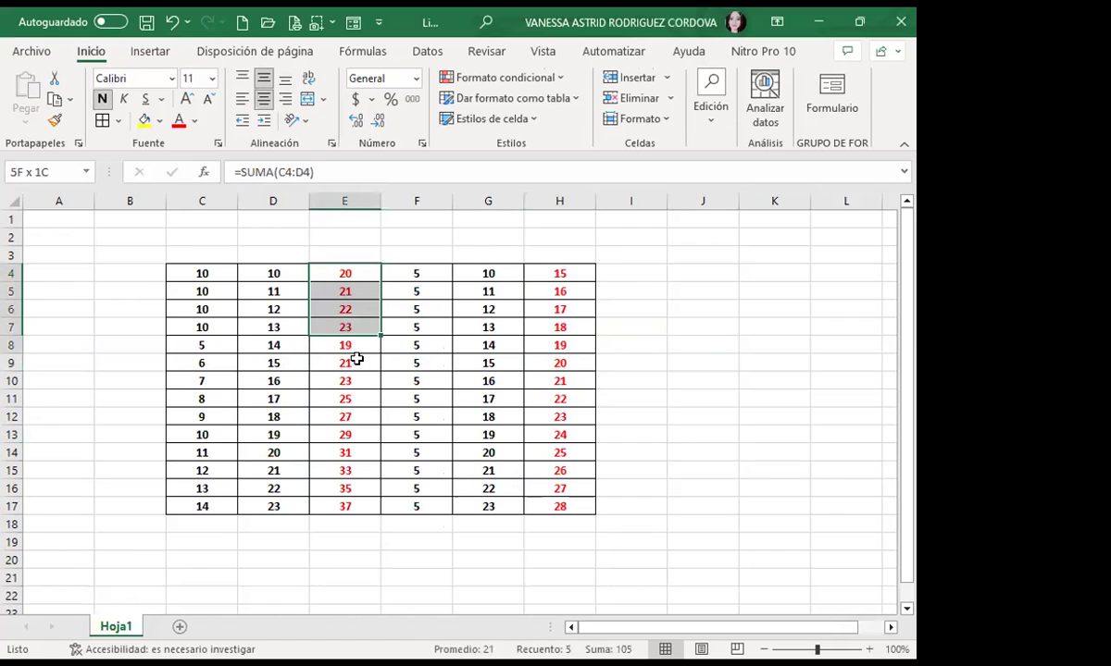
Copy column D's values 10 to 23 into F4:F17
{"action": "left_click", "coordinate": [412, 271]}
{"action": "mouse_move", "coordinate": [267, 272]}
{"action": "left_mouse_down"}
{"action": "mouse_move", "coordinate": [290, 388]}
{"action": "mouse_move", "coordinate": [287, 504]}
{"action": "left_mouse_up"}
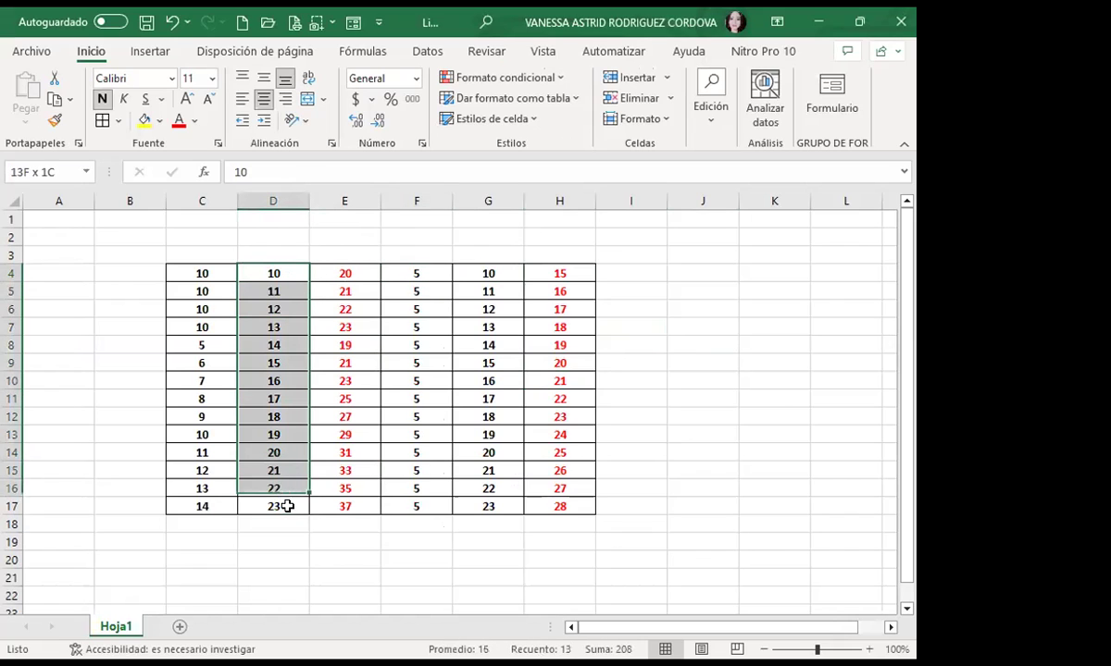
{"action": "key", "text": "ctrl+c"}
{"action": "left_click_drag", "start_coordinate": [436, 267], "coordinate": [428, 509]}
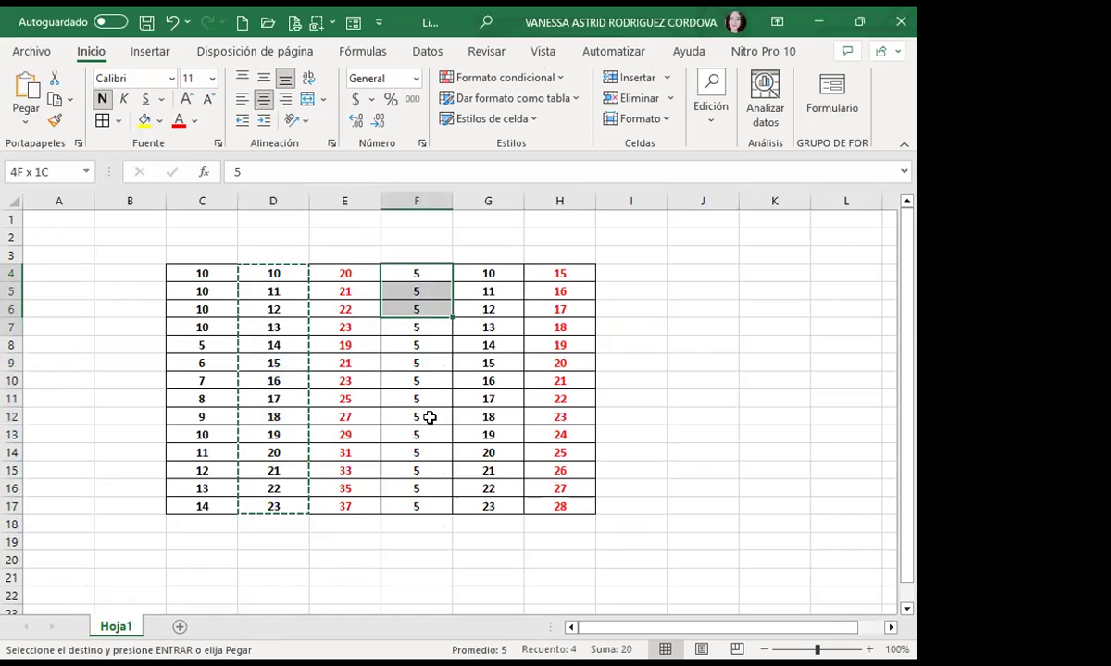
{"action": "key", "text": "ctrl+v"}
{"action": "left_click", "coordinate": [407, 347]}
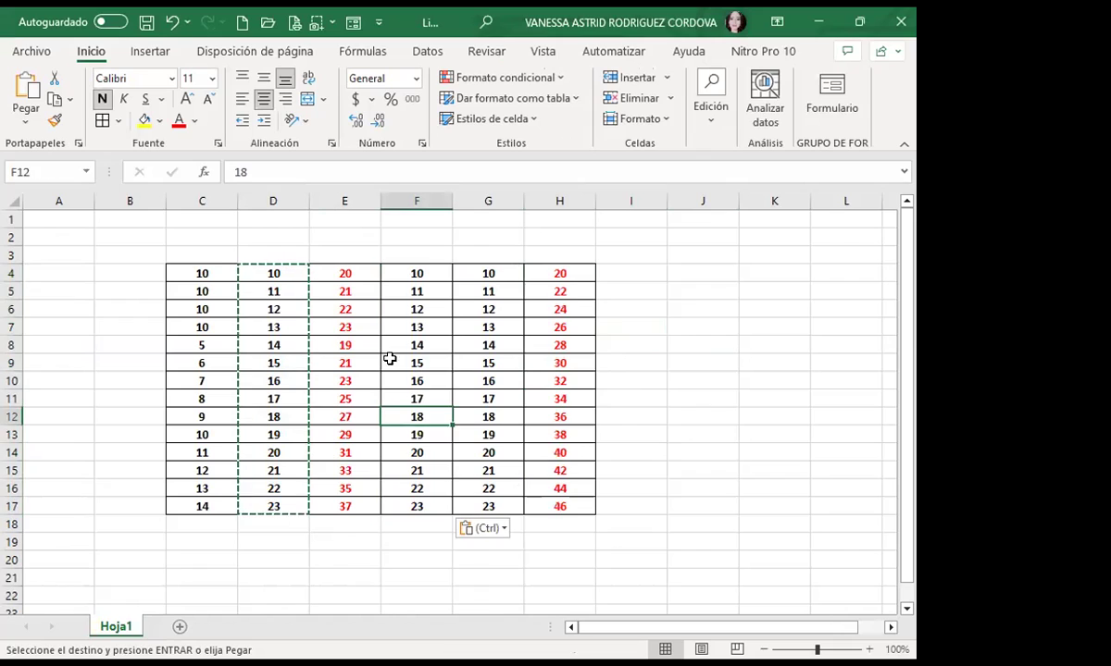
{"action": "key", "text": "Escape"}
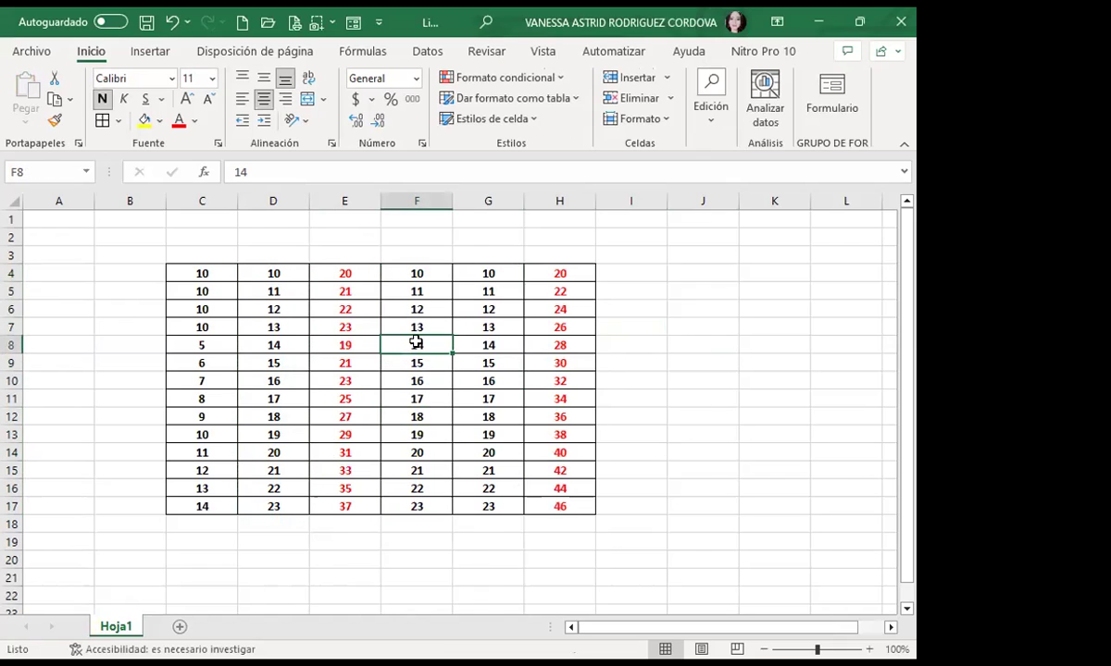
Narrow column H to fit its sums and recheck the column E formulas
{"action": "left_click", "coordinate": [345, 333]}
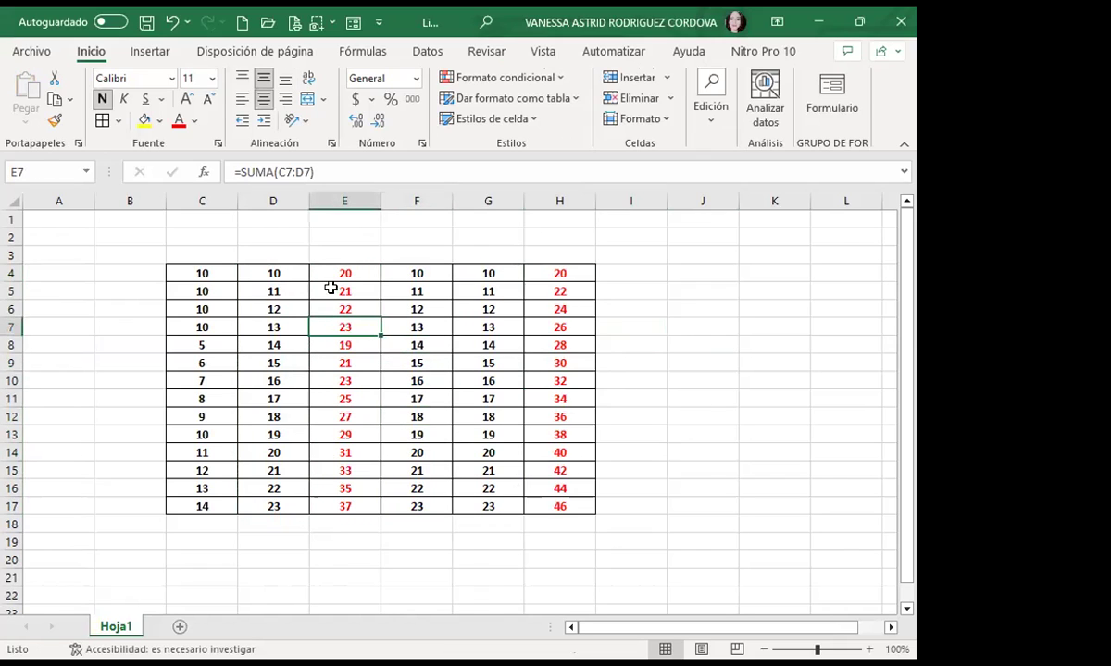
{"action": "left_click_drag", "start_coordinate": [344, 274], "coordinate": [342, 506]}
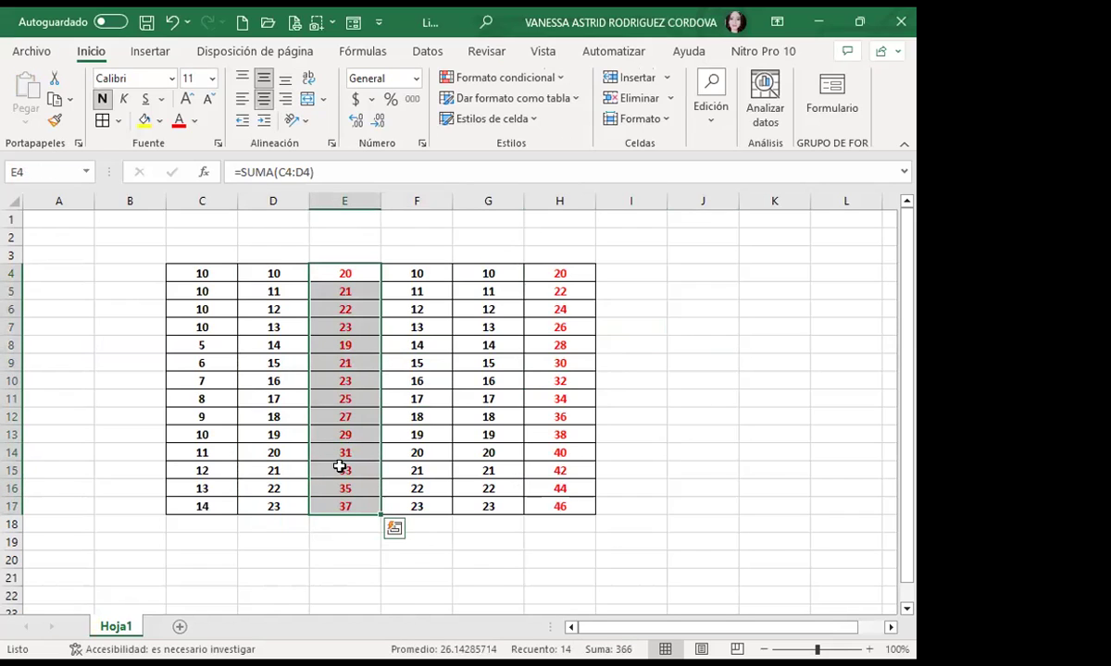
{"action": "left_click", "coordinate": [106, 387]}
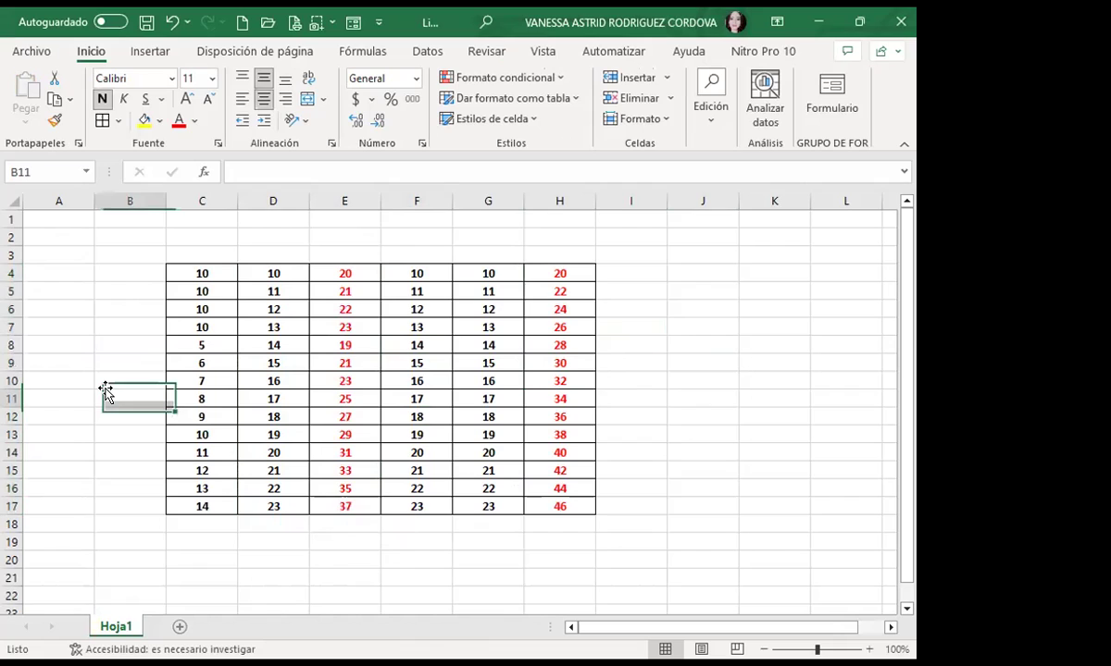
{"action": "left_click", "coordinate": [273, 559]}
{"action": "left_click_drag", "start_coordinate": [703, 416], "coordinate": [774, 399]}
{"action": "left_click", "coordinate": [701, 201]}
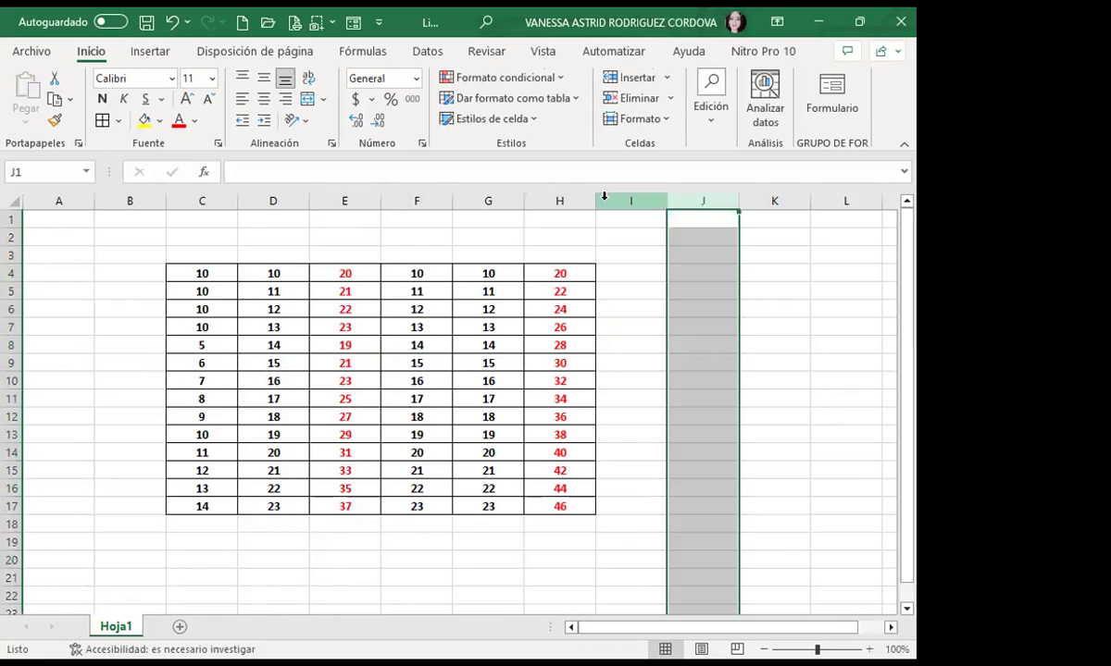
{"action": "left_click", "coordinate": [475, 229]}
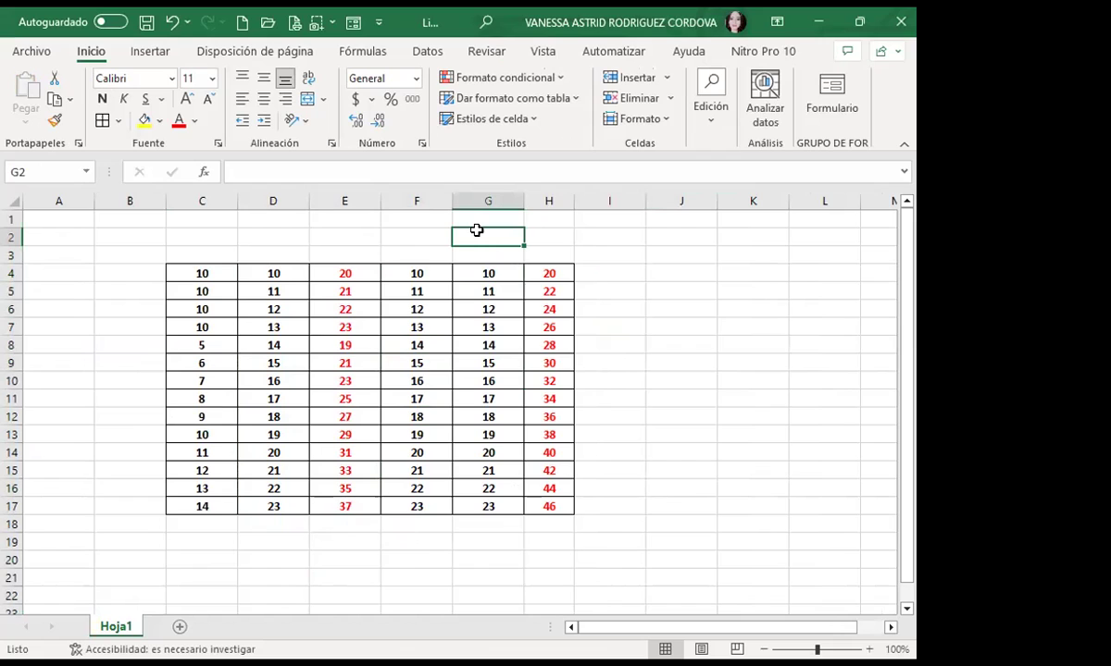
{"action": "left_click_drag", "start_coordinate": [344, 270], "coordinate": [373, 497]}
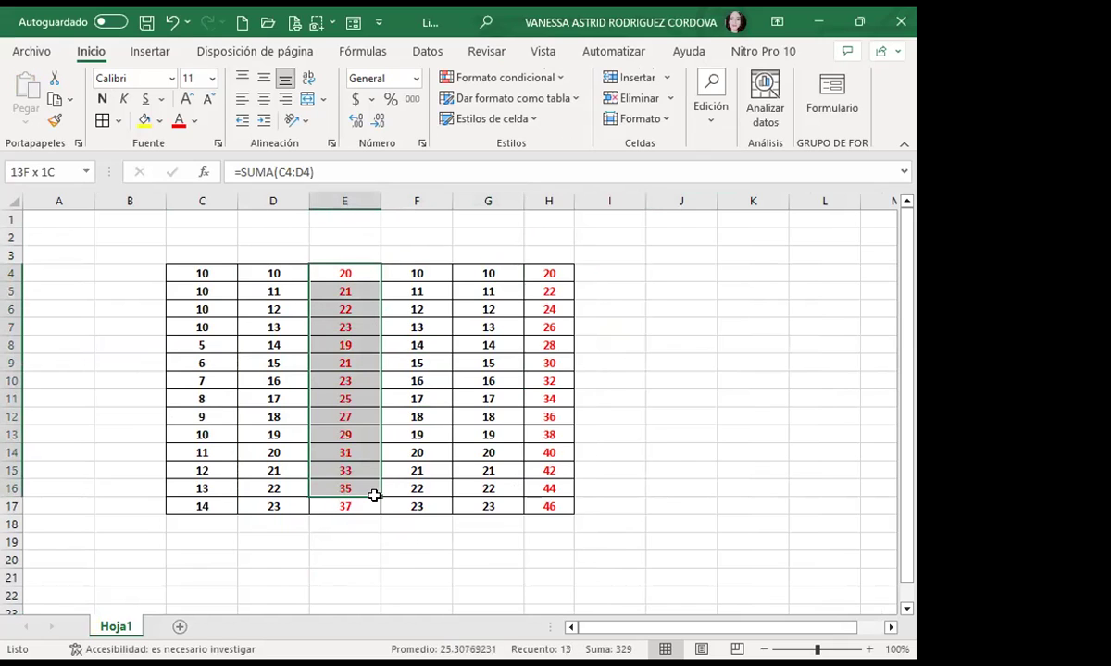
{"action": "left_click", "coordinate": [355, 392]}
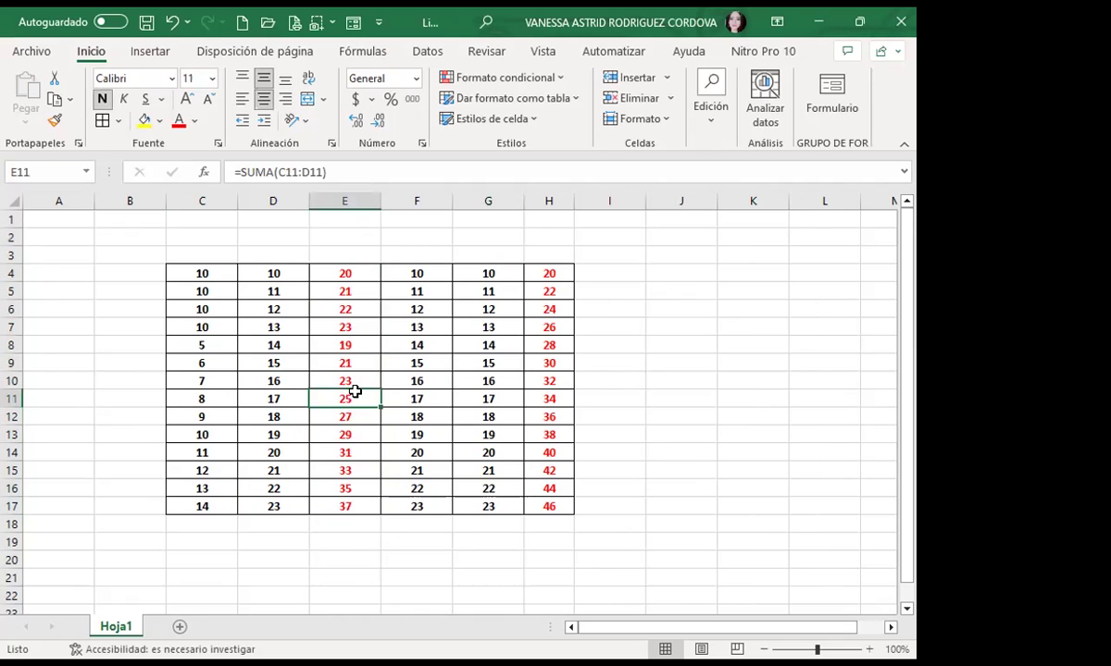
{"action": "left_click", "coordinate": [361, 270]}
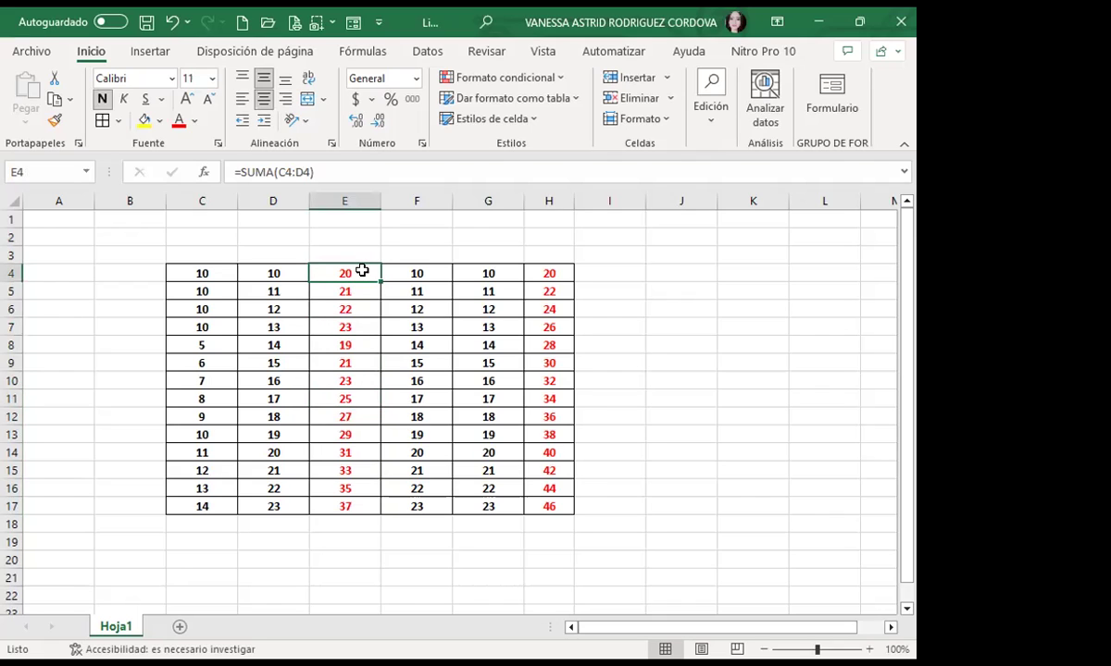
{"action": "left_click", "coordinate": [198, 269]}
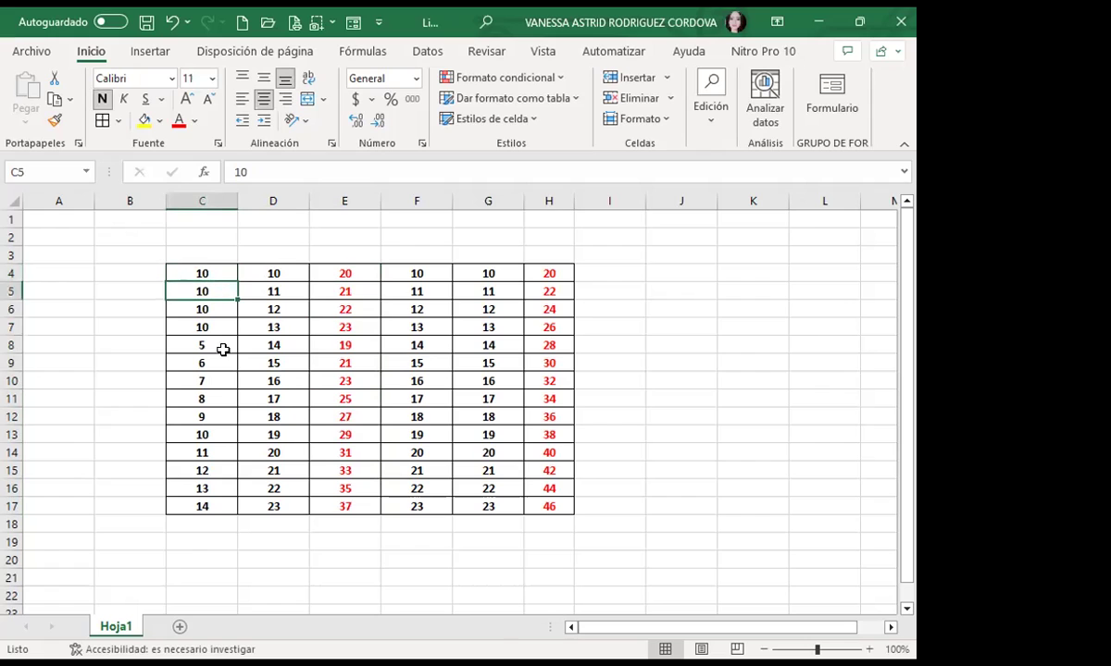
Protect Hoja1 with a password, retyping it to confirm
{"action": "left_click_drag", "start_coordinate": [220, 348], "coordinate": [222, 366]}
{"action": "left_click", "coordinate": [235, 427]}
{"action": "left_click", "coordinate": [646, 453]}
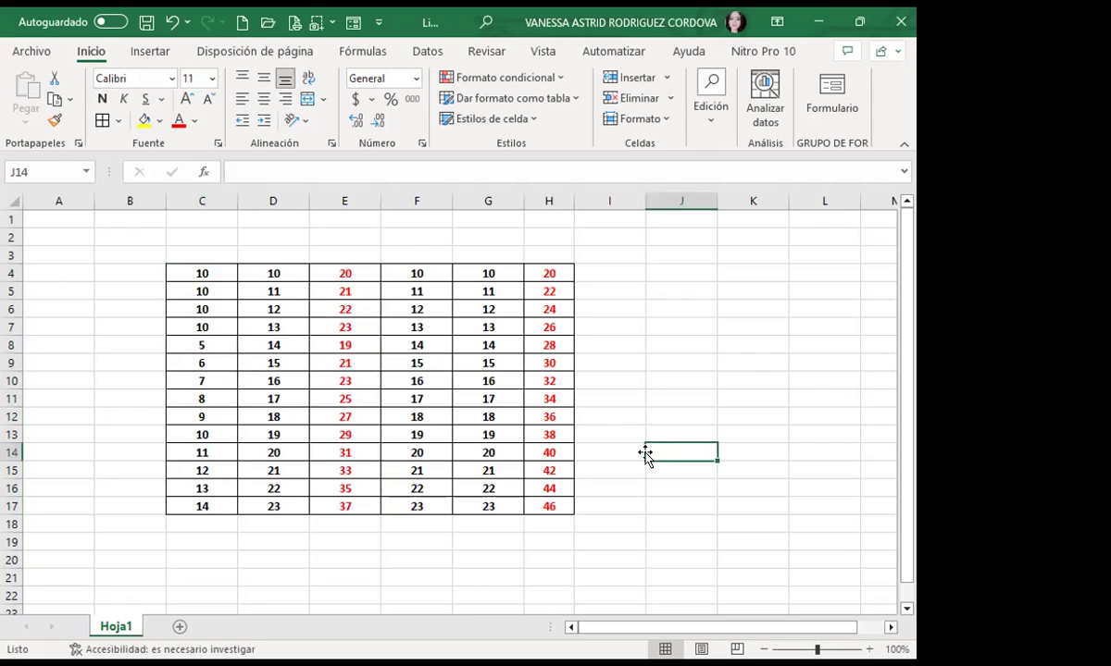
{"action": "left_click", "coordinate": [480, 53]}
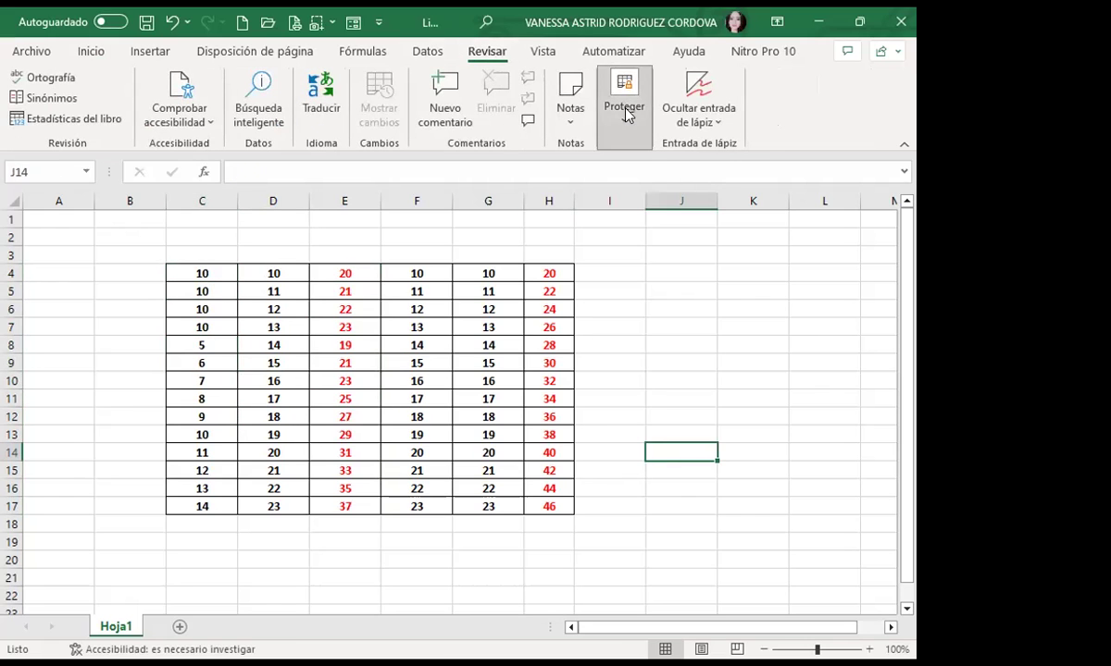
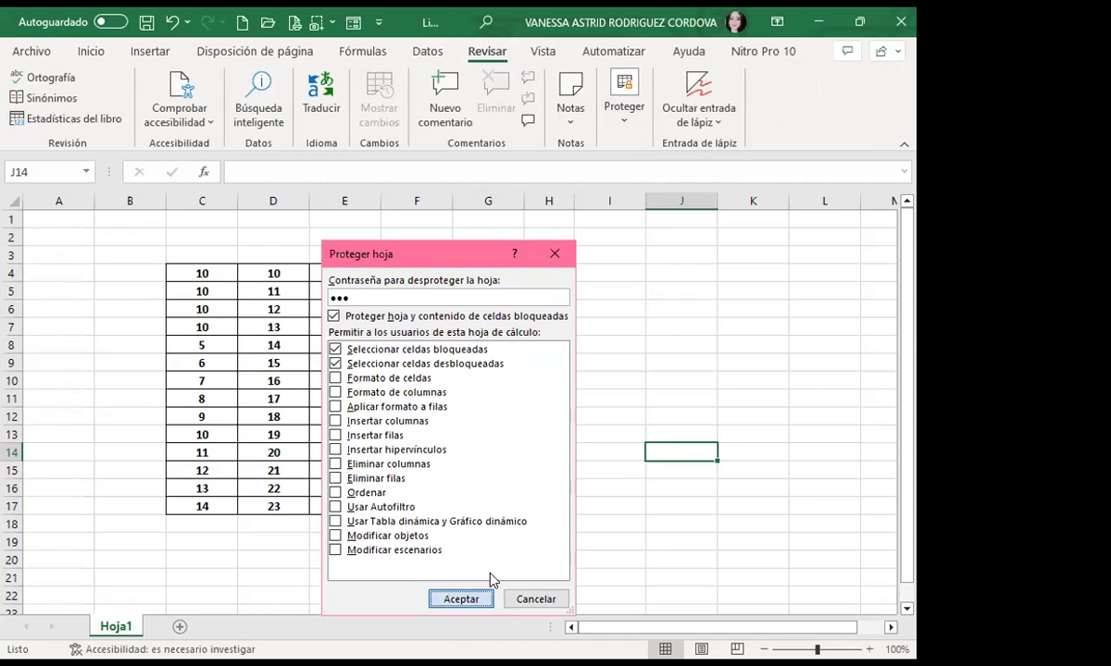
{"action": "key", "text": "Return"}
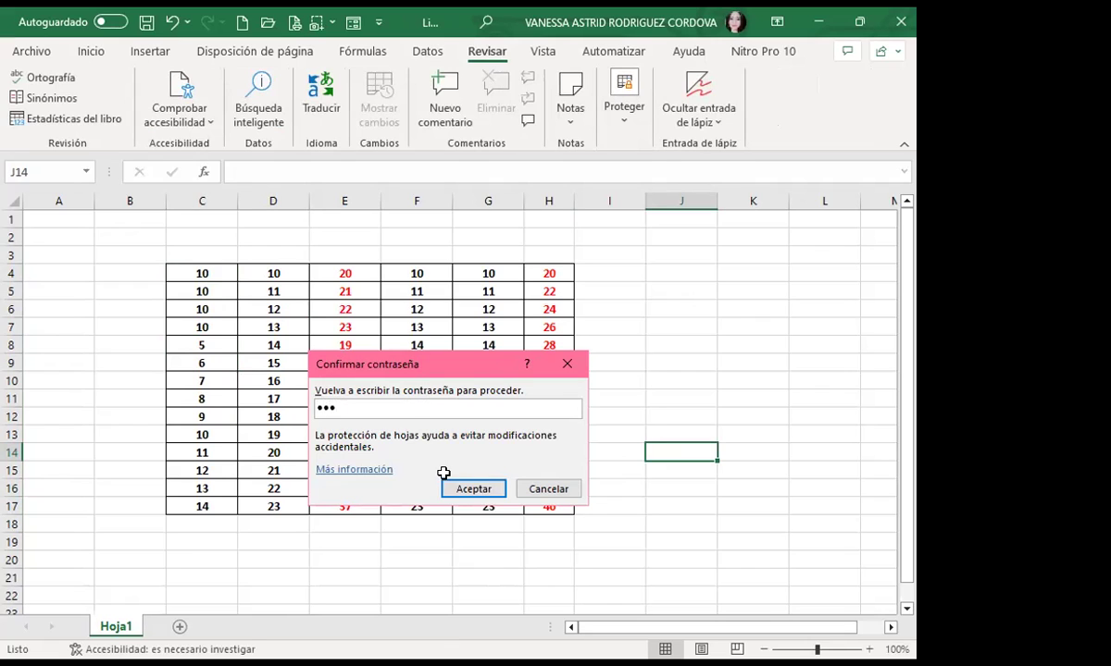
{"action": "key", "text": "Return"}
Try changing D12, E11 and H11, dismissing each protected-sheet warning
{"action": "left_click", "coordinate": [273, 417]}
{"action": "key", "text": "Delete"}
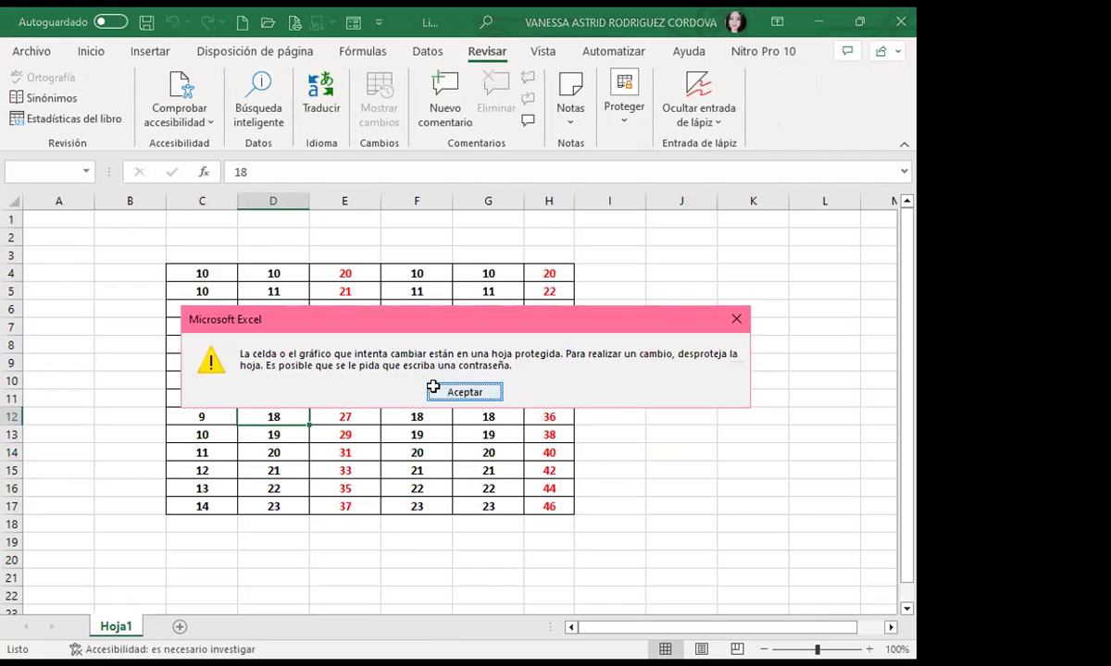
{"action": "key", "text": "Return"}
{"action": "left_click", "coordinate": [366, 403]}
{"action": "key", "text": "Delete"}
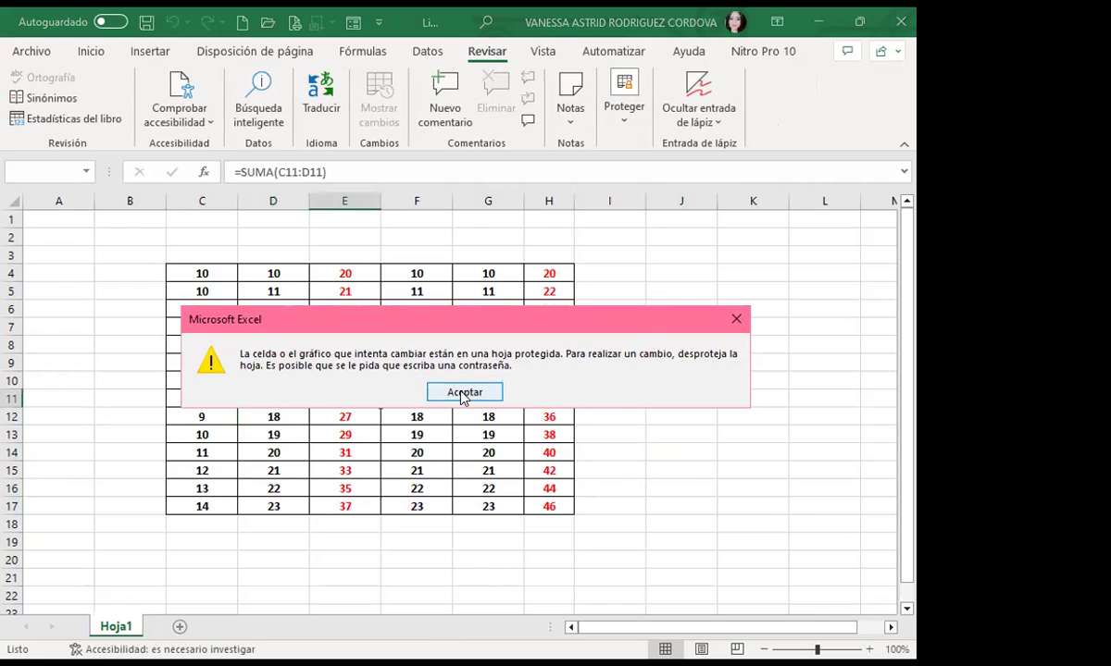
{"action": "left_click", "coordinate": [462, 393]}
{"action": "left_click", "coordinate": [540, 398]}
{"action": "key", "text": "Delete"}
{"action": "left_click", "coordinate": [461, 392]}
{"action": "left_click_drag", "start_coordinate": [416, 399], "coordinate": [488, 397]}
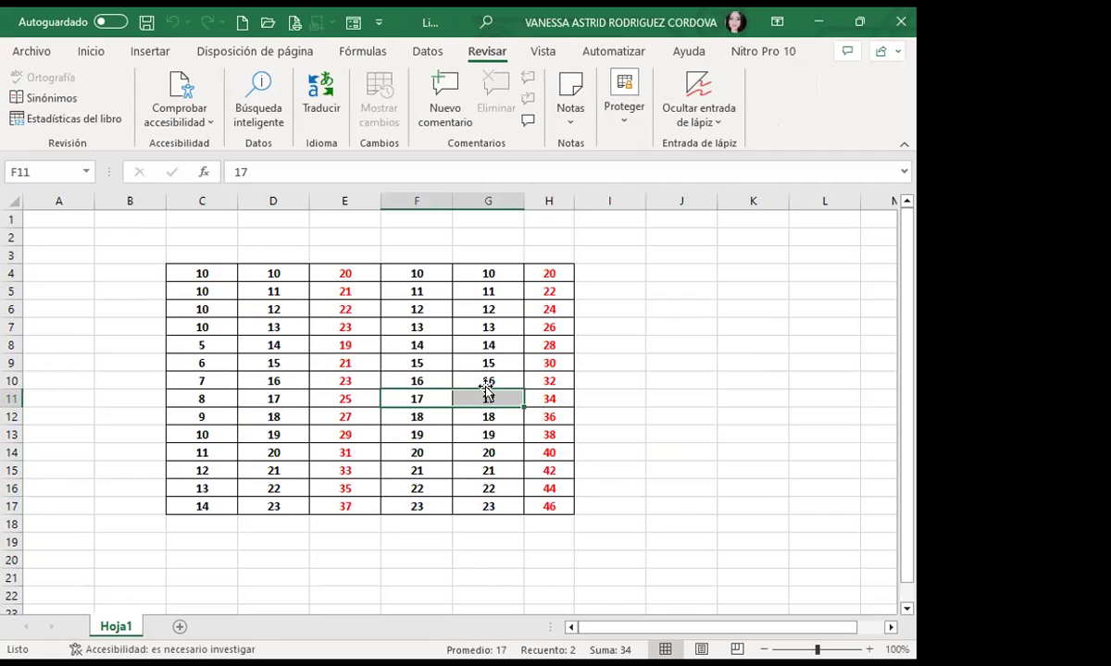
Remove Hoja1's sheet protection by entering its password
{"action": "left_click", "coordinate": [418, 451]}
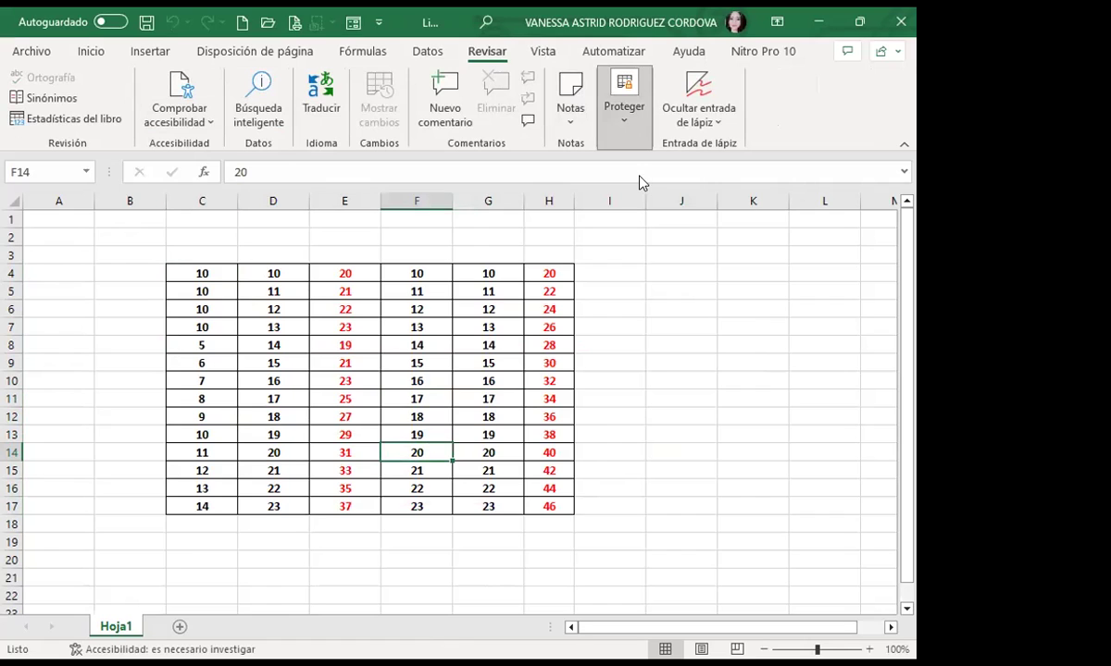
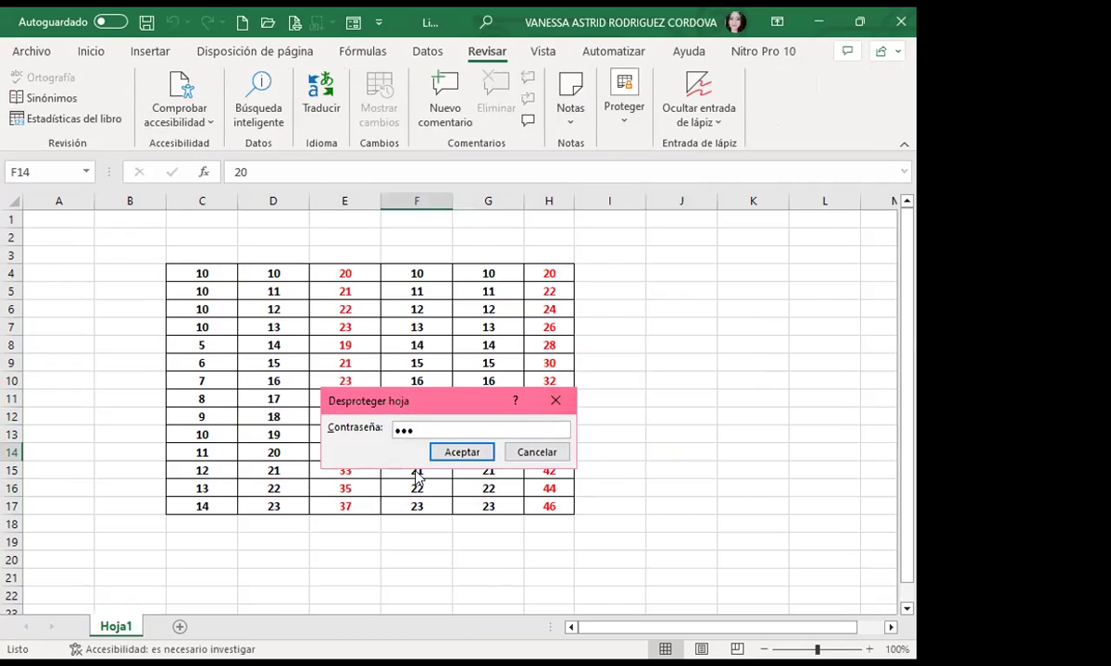
{"action": "left_click", "coordinate": [460, 453]}
Test editing F12, D11, D10 and empty cells beside the table, including I2:J2
{"action": "left_click", "coordinate": [430, 414]}
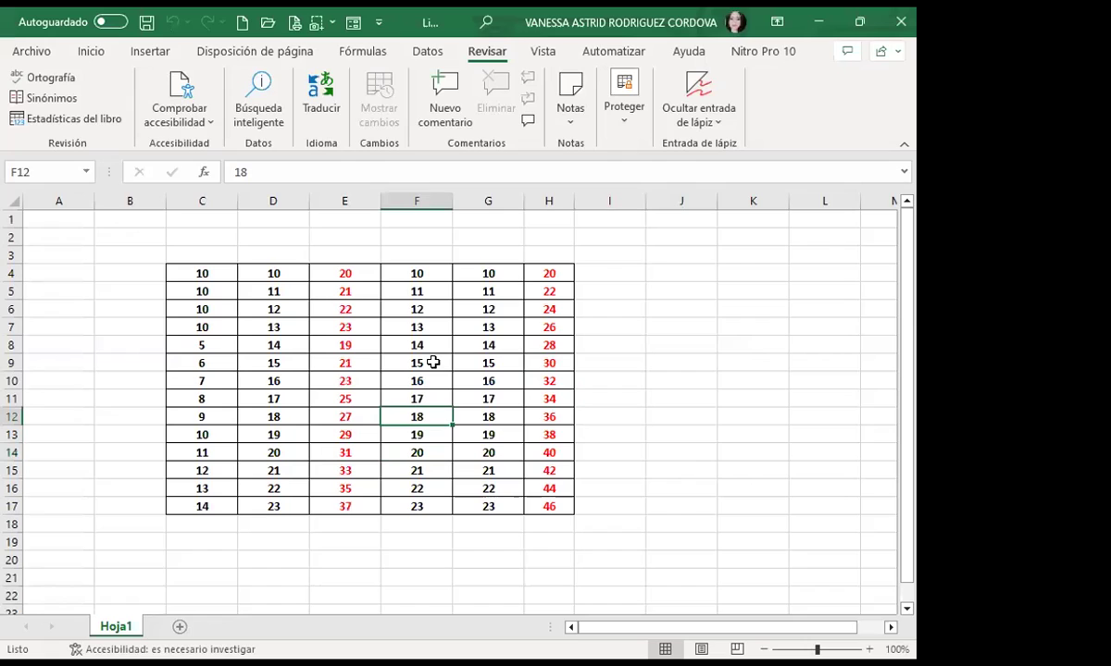
{"action": "left_click", "coordinate": [256, 399]}
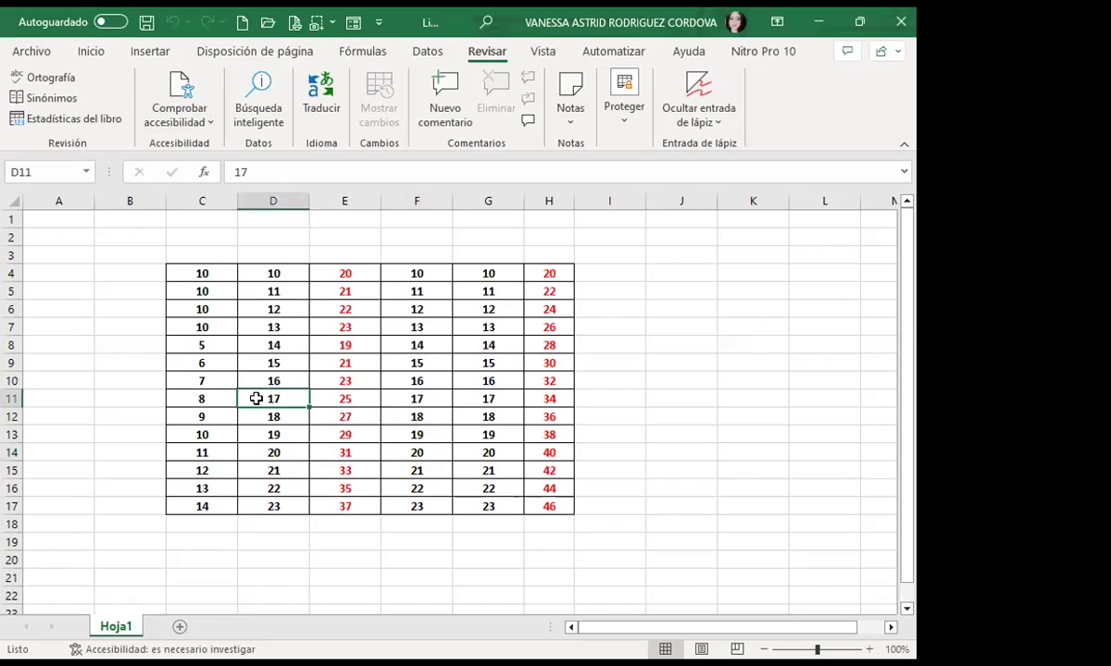
{"action": "left_click", "coordinate": [262, 381]}
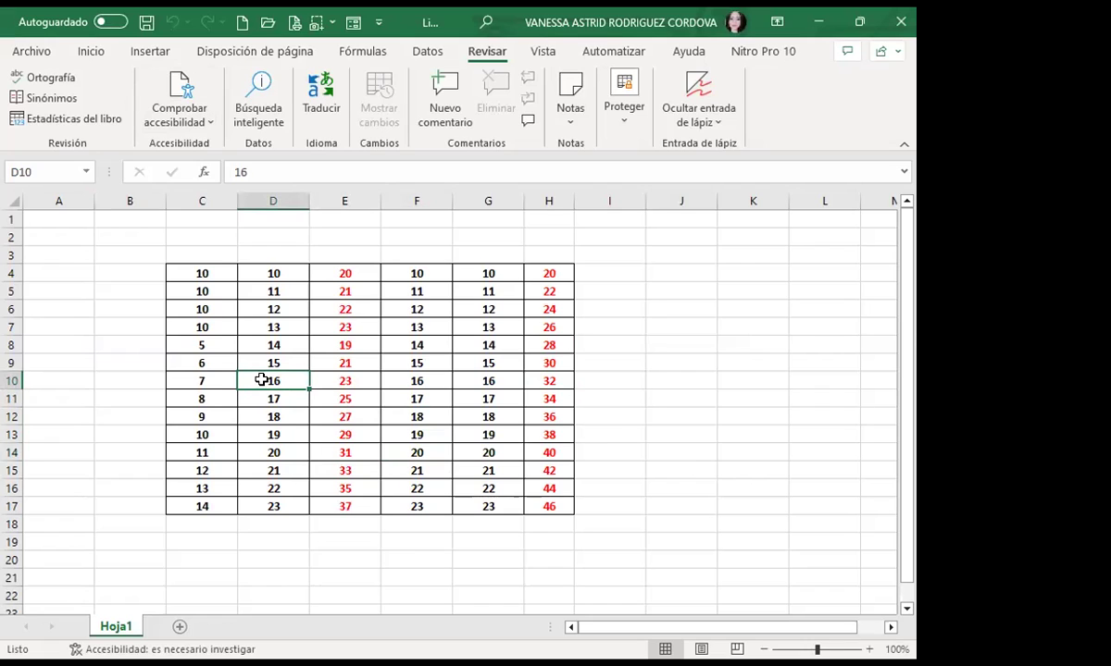
{"action": "left_click", "coordinate": [597, 448]}
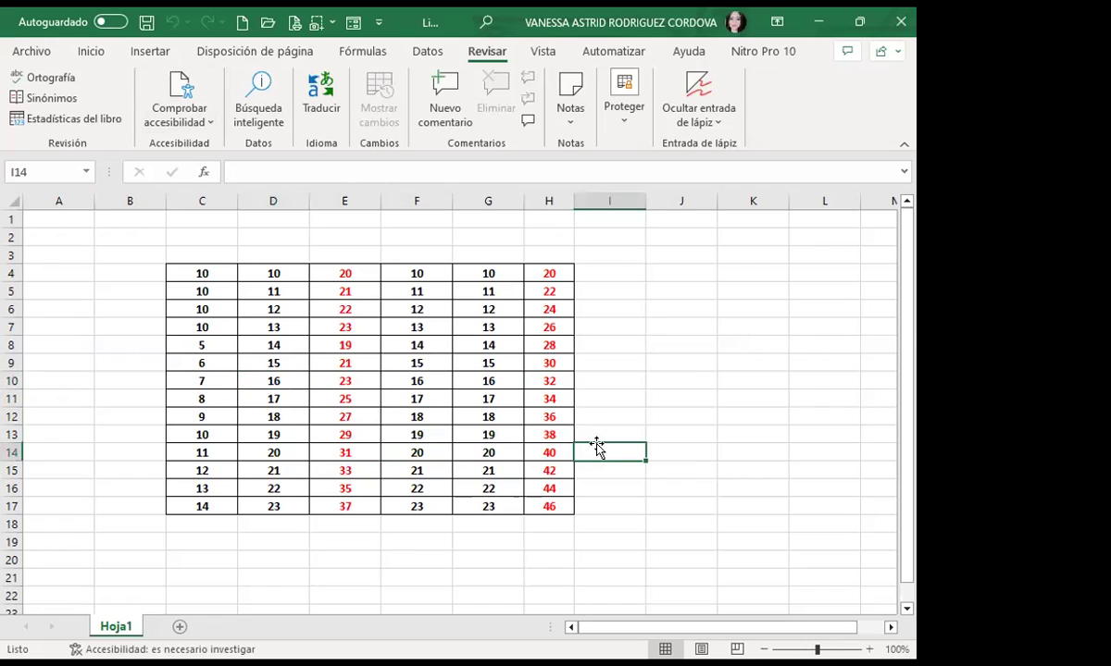
{"action": "left_click", "coordinate": [618, 344]}
{"action": "left_click_drag", "start_coordinate": [627, 238], "coordinate": [703, 237]}
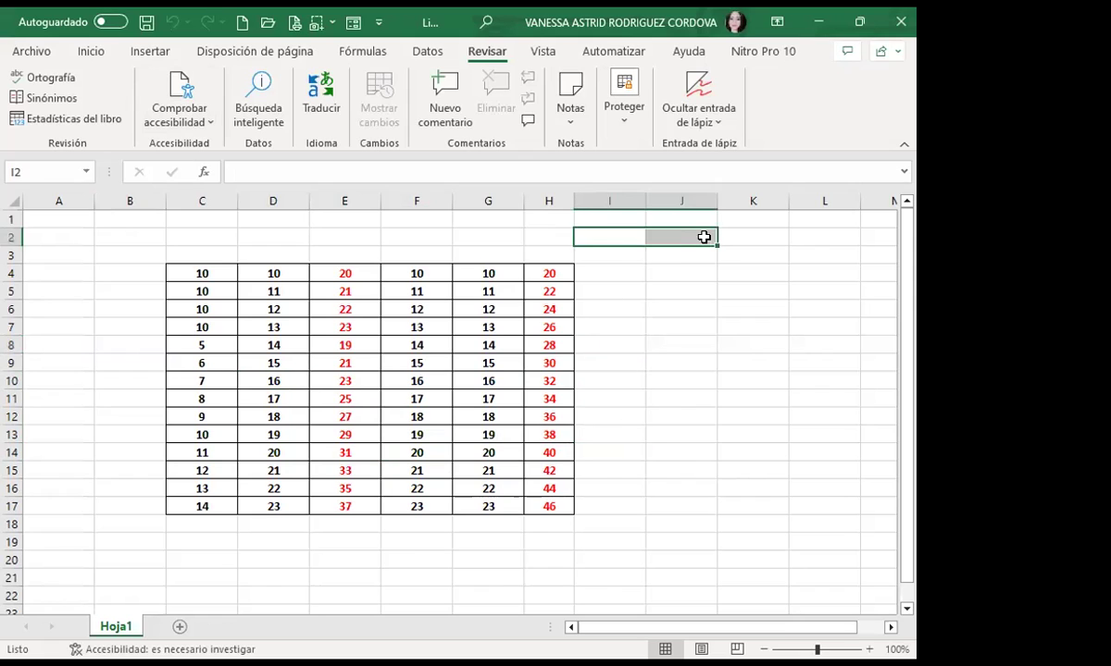
{"action": "left_click", "coordinate": [734, 325]}
{"action": "left_click", "coordinate": [671, 398]}
{"action": "left_click", "coordinate": [662, 451]}
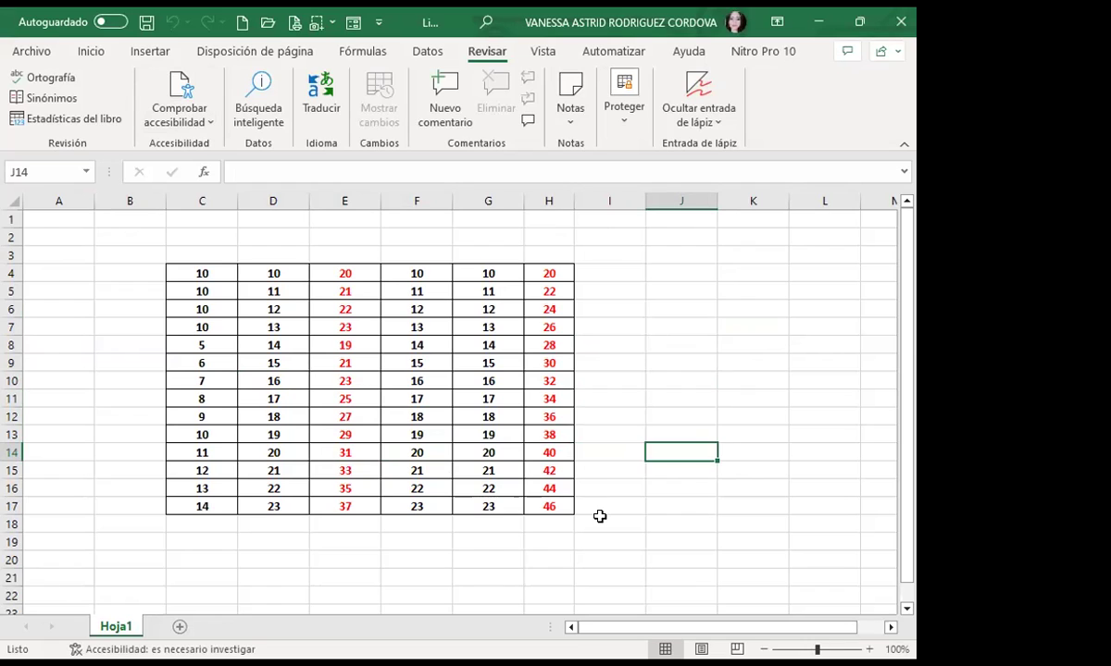
Inspect values and sum formulas in columns C, E and H, then show the Proteger choices
{"action": "left_click", "coordinate": [348, 289]}
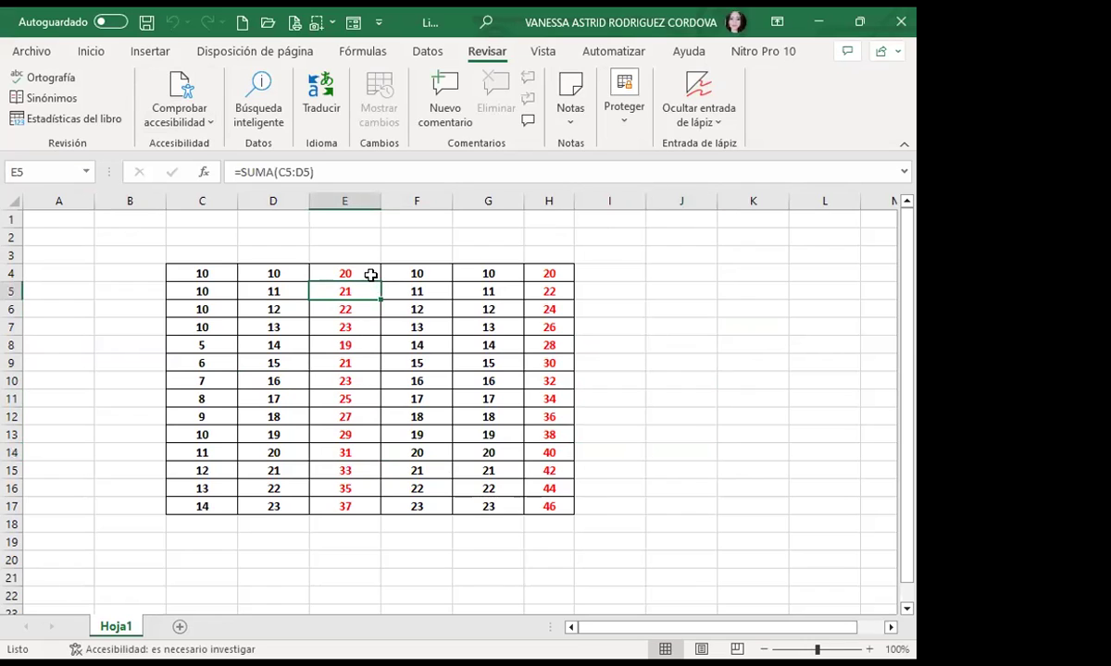
{"action": "left_click", "coordinate": [577, 491]}
{"action": "left_click", "coordinate": [567, 491]}
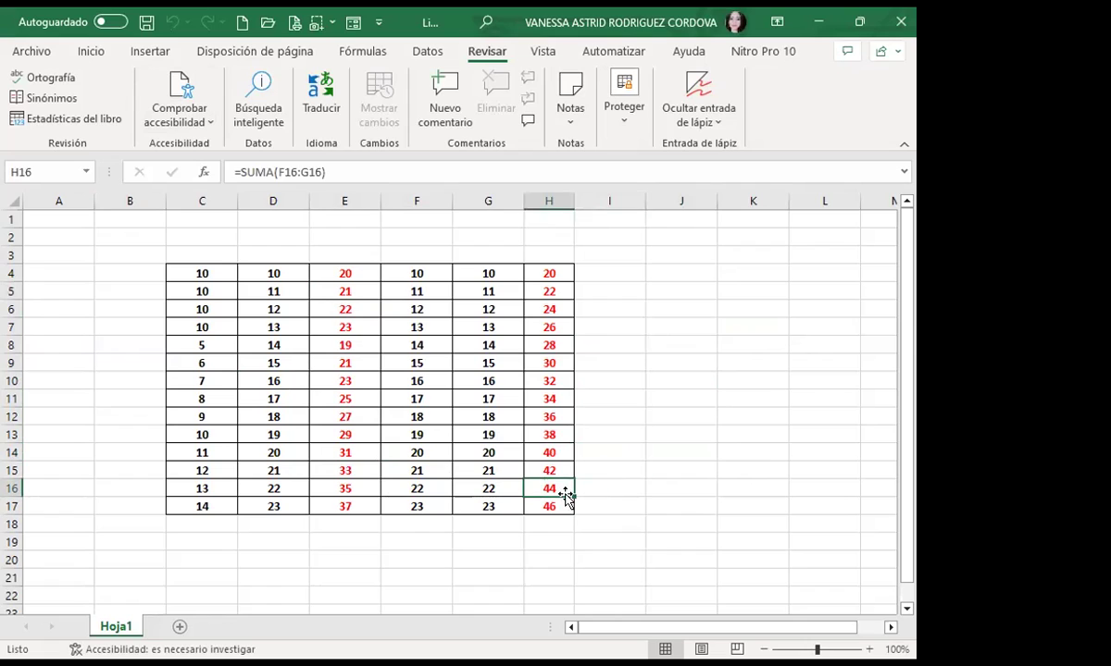
{"action": "left_click", "coordinate": [190, 252]}
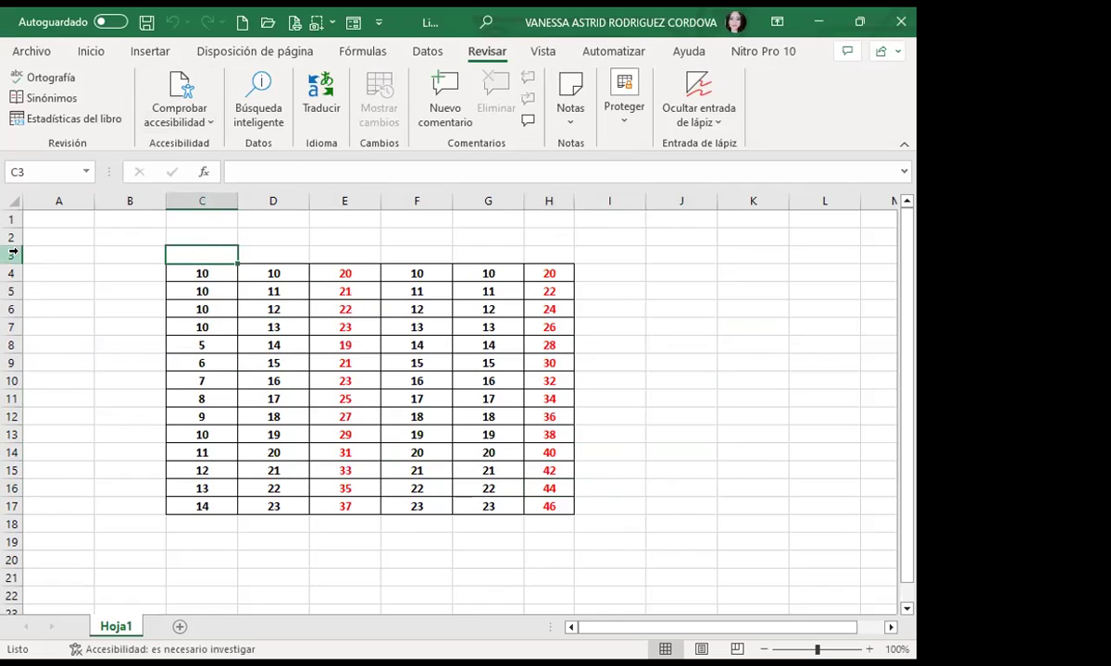
{"action": "left_click", "coordinate": [199, 309]}
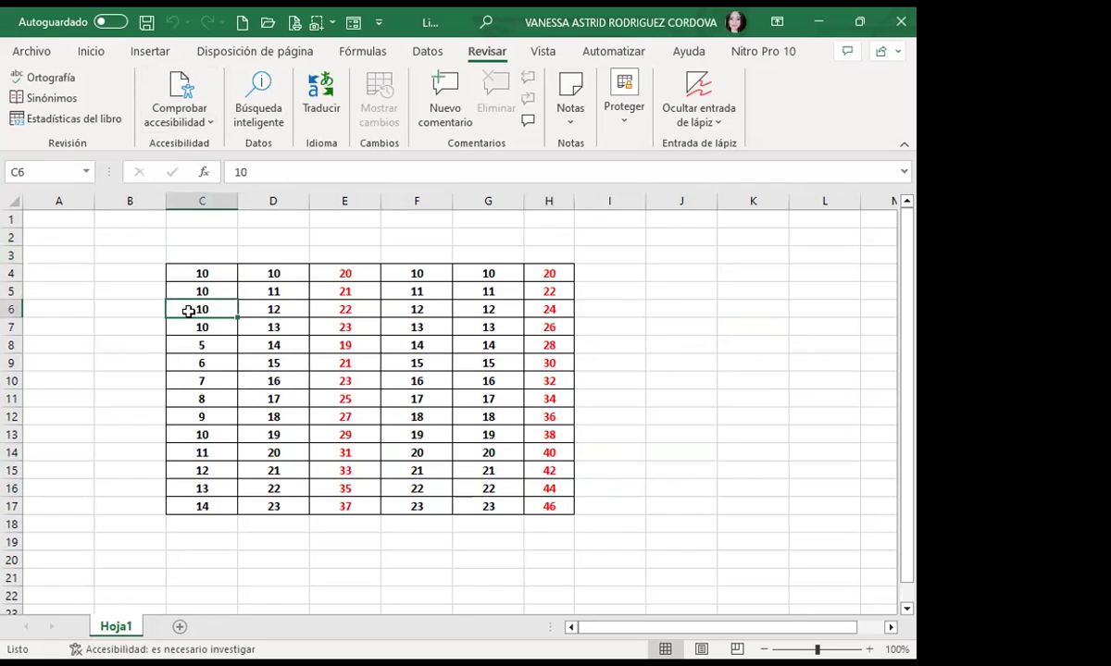
{"action": "left_click_drag", "start_coordinate": [204, 274], "coordinate": [203, 504]}
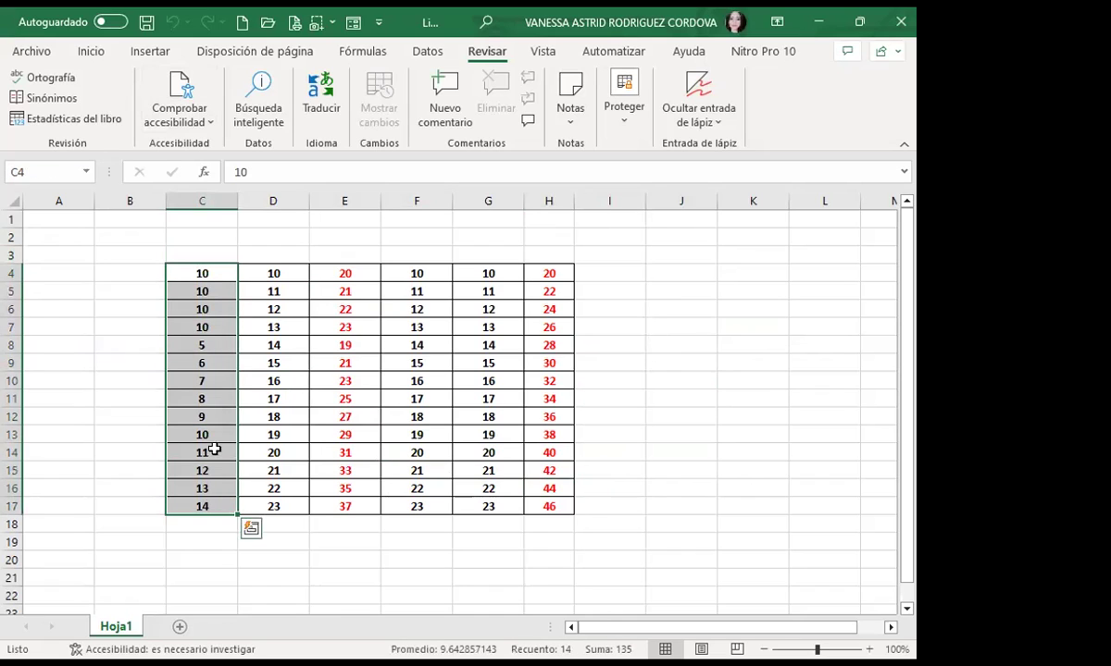
{"action": "left_click", "coordinate": [329, 270]}
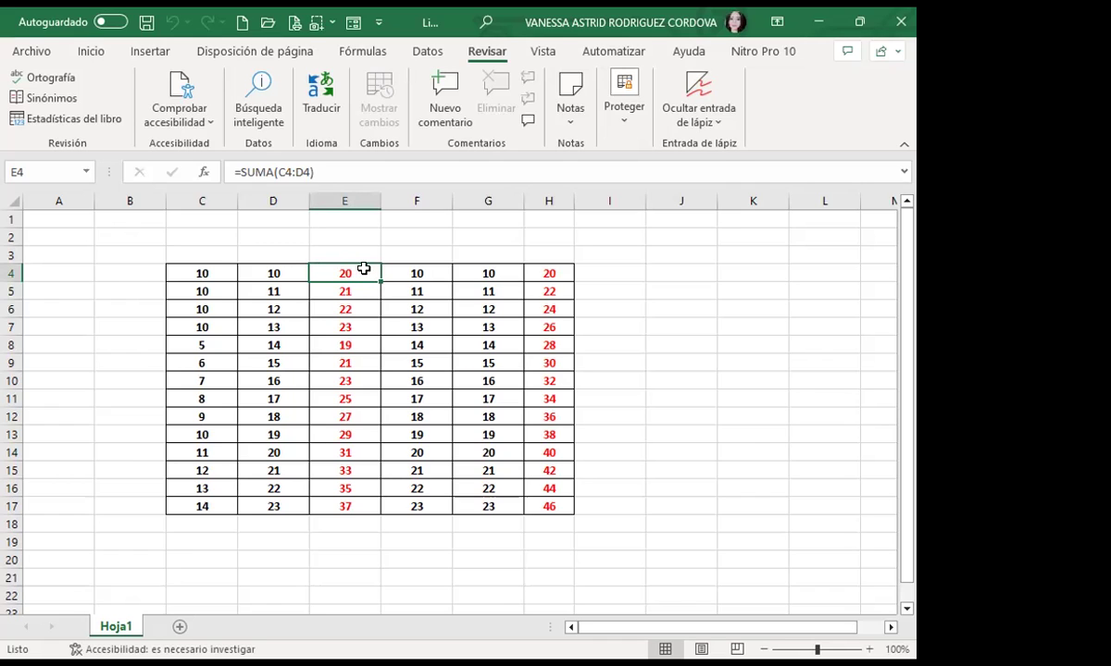
{"action": "left_click_drag", "start_coordinate": [352, 273], "coordinate": [343, 506]}
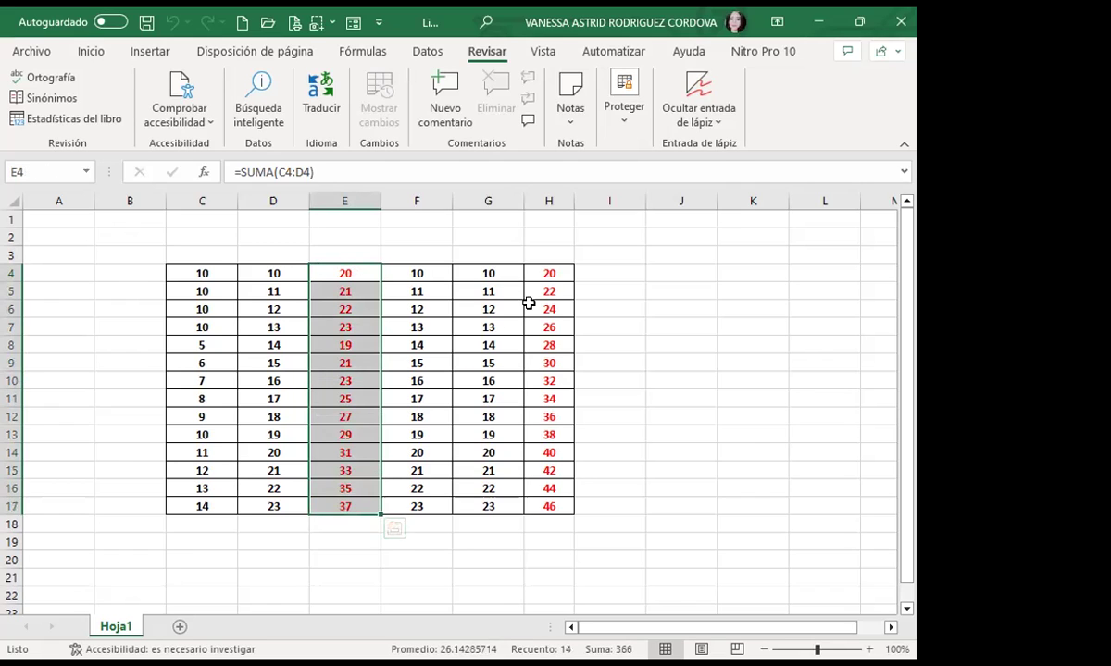
{"action": "left_click_drag", "start_coordinate": [552, 270], "coordinate": [546, 505]}
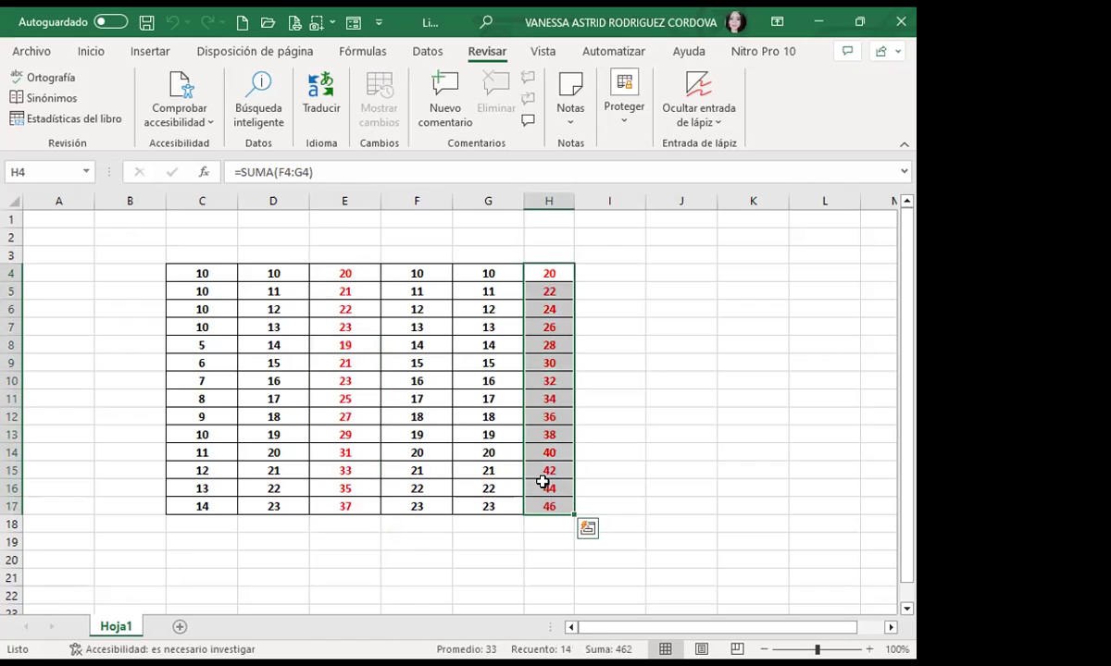
{"action": "left_click", "coordinate": [246, 321]}
{"action": "left_click", "coordinate": [244, 309]}
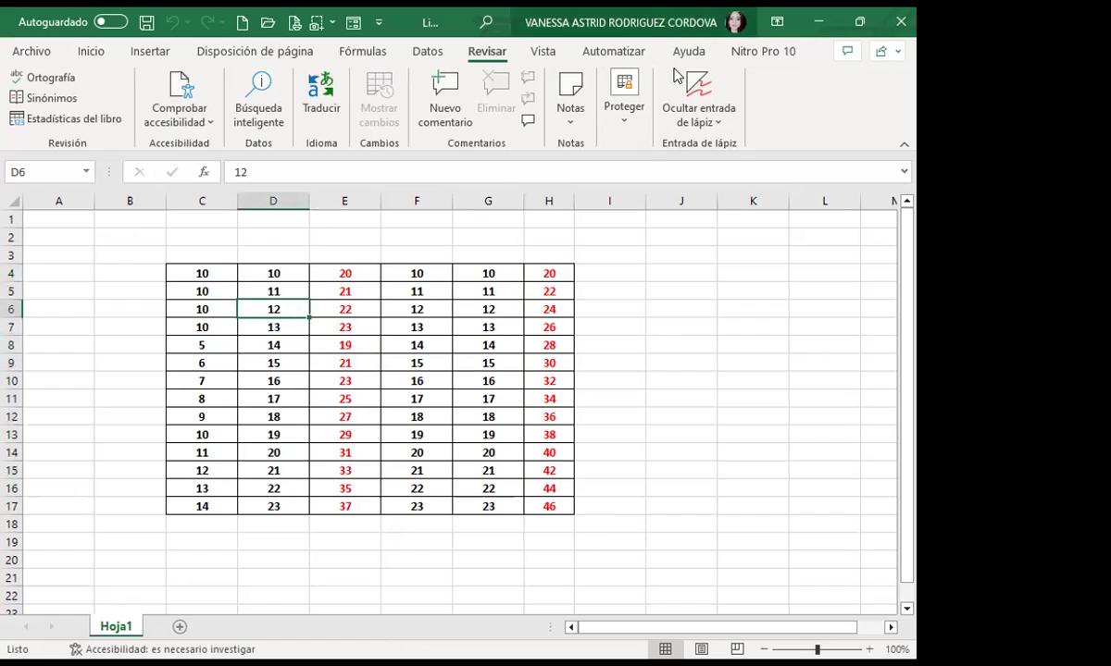
{"action": "left_click", "coordinate": [629, 111]}
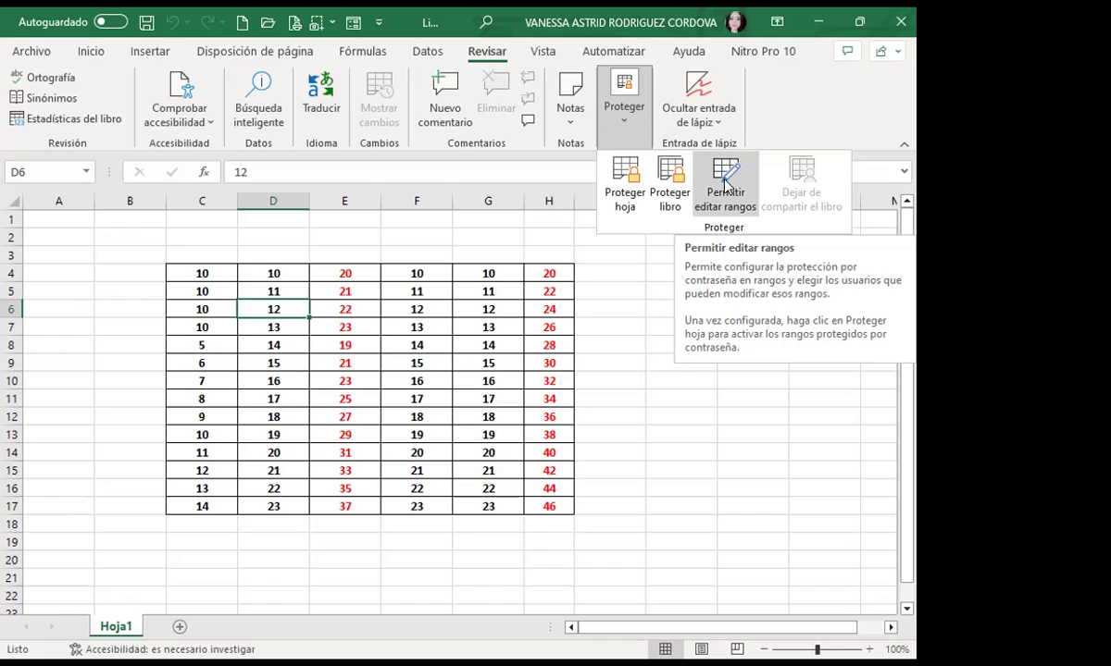
Select I7 and view the Proteger tab of Formato de celdas without changing it
{"action": "left_click", "coordinate": [607, 328]}
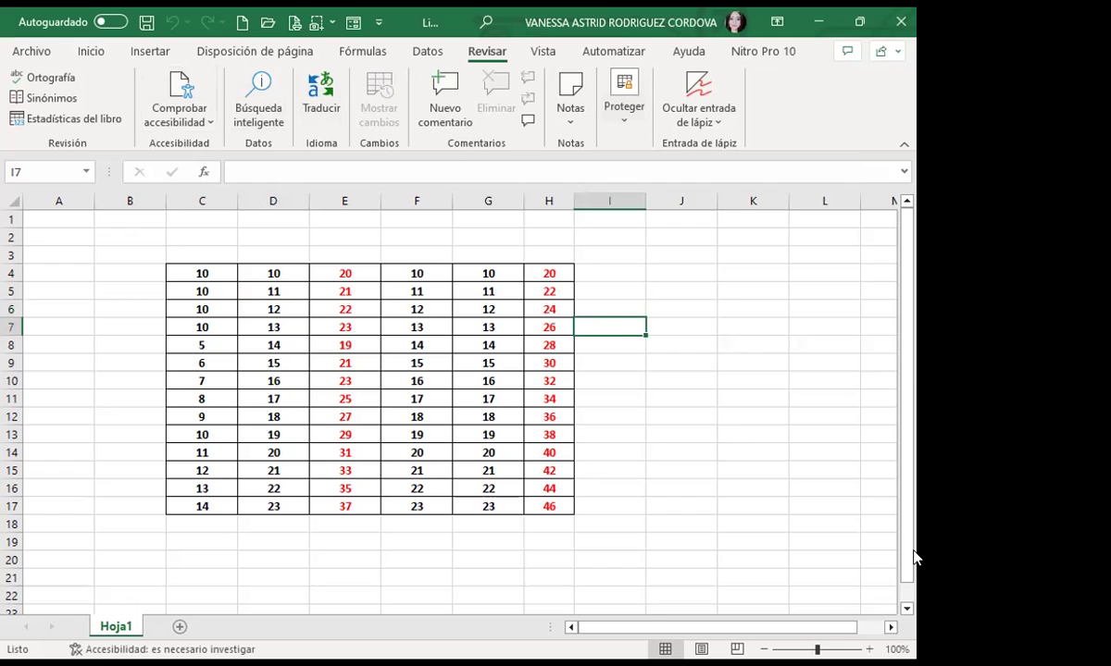
{"action": "left_click", "coordinate": [91, 51]}
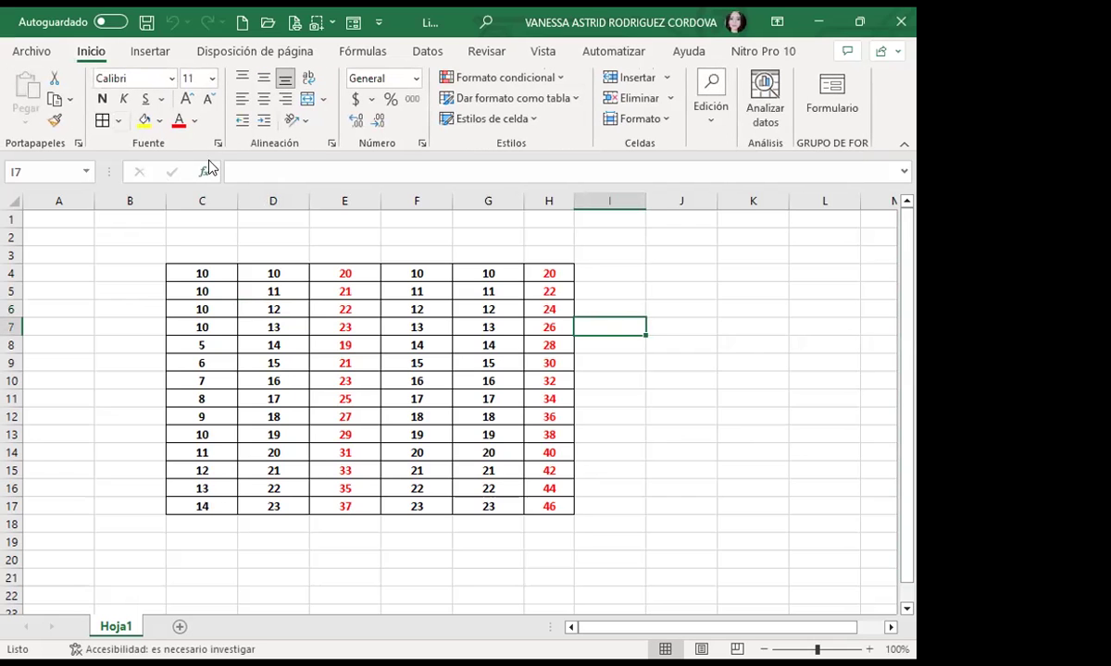
{"action": "left_click", "coordinate": [217, 144]}
{"action": "left_click", "coordinate": [514, 226]}
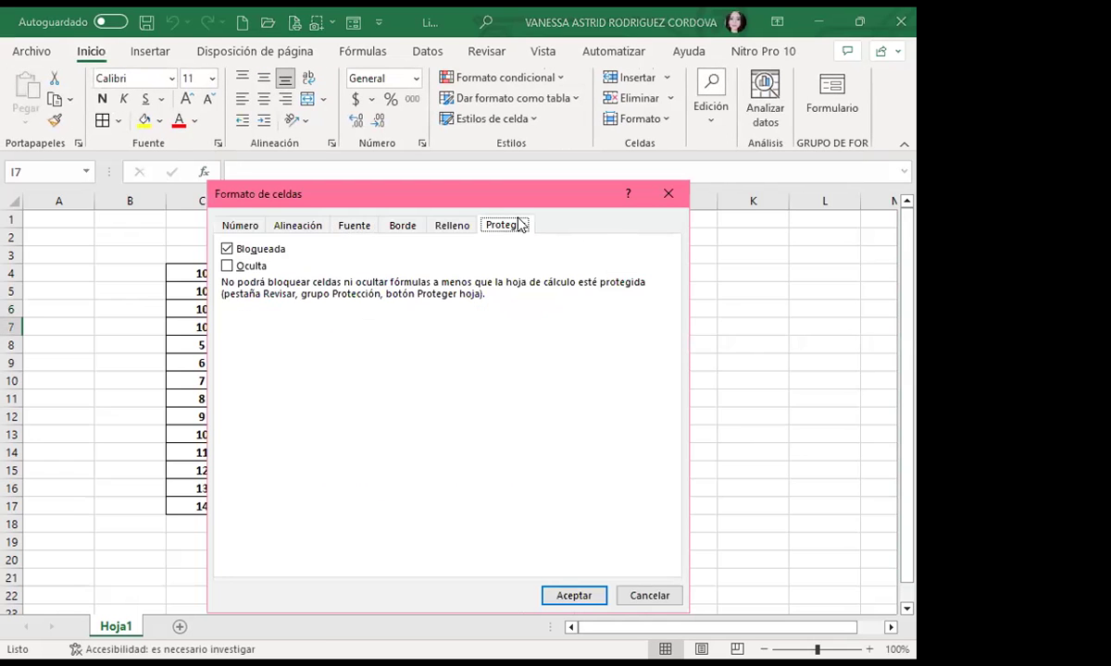
{"action": "left_click", "coordinate": [667, 194]}
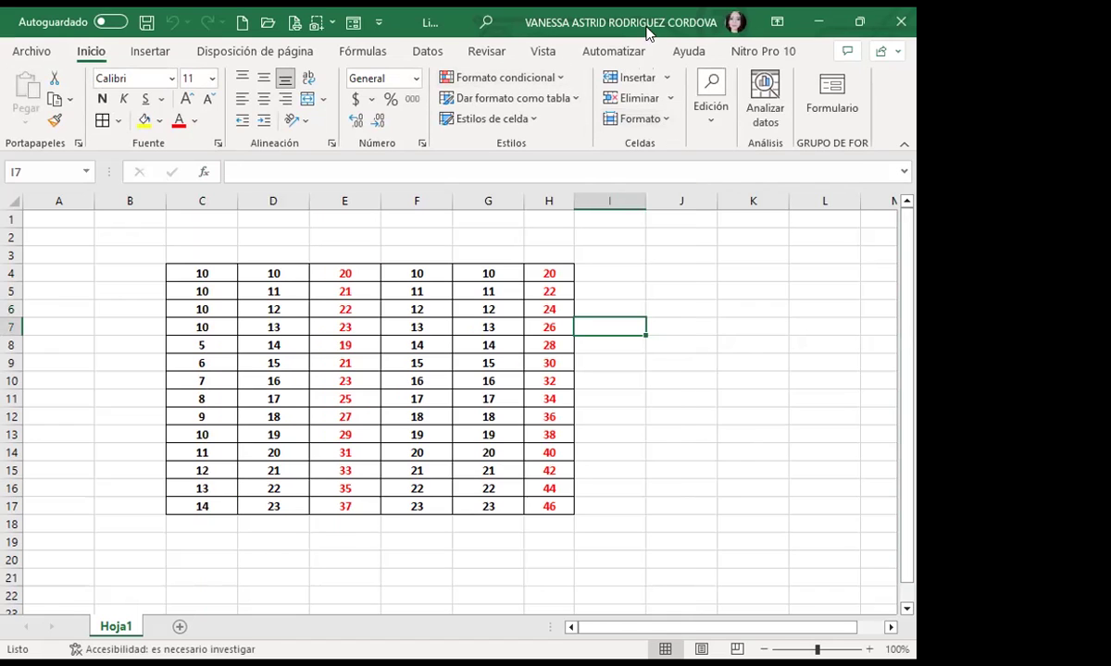
Clear Bloqueada for cell I7 in Formato de celdas and apply it
{"action": "left_click", "coordinate": [667, 121]}
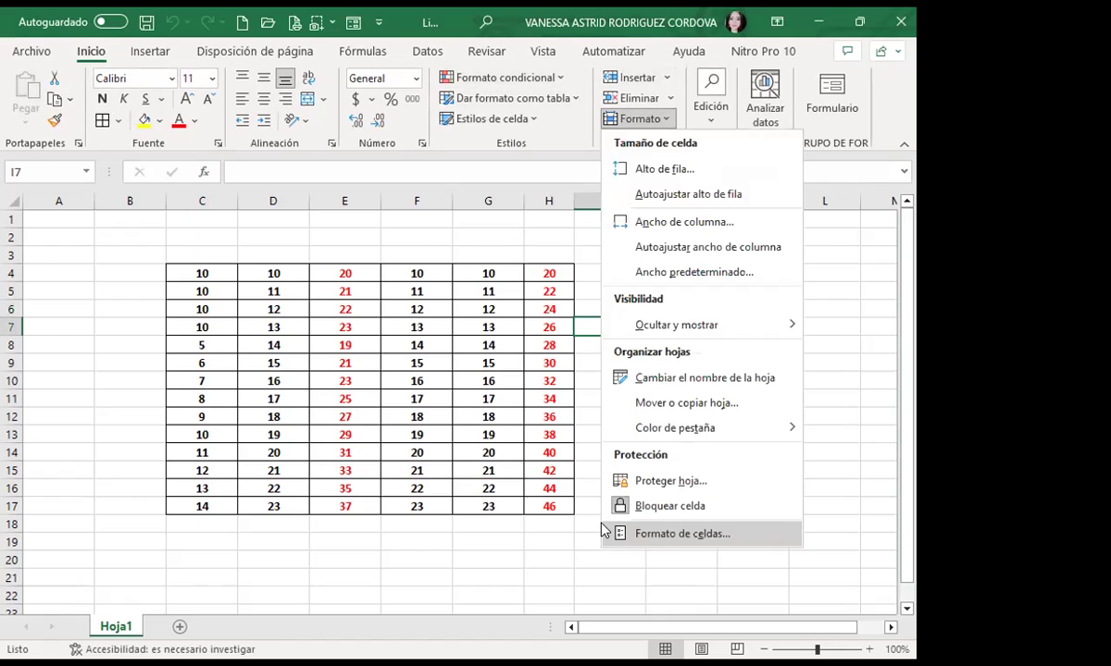
{"action": "left_click", "coordinate": [661, 537]}
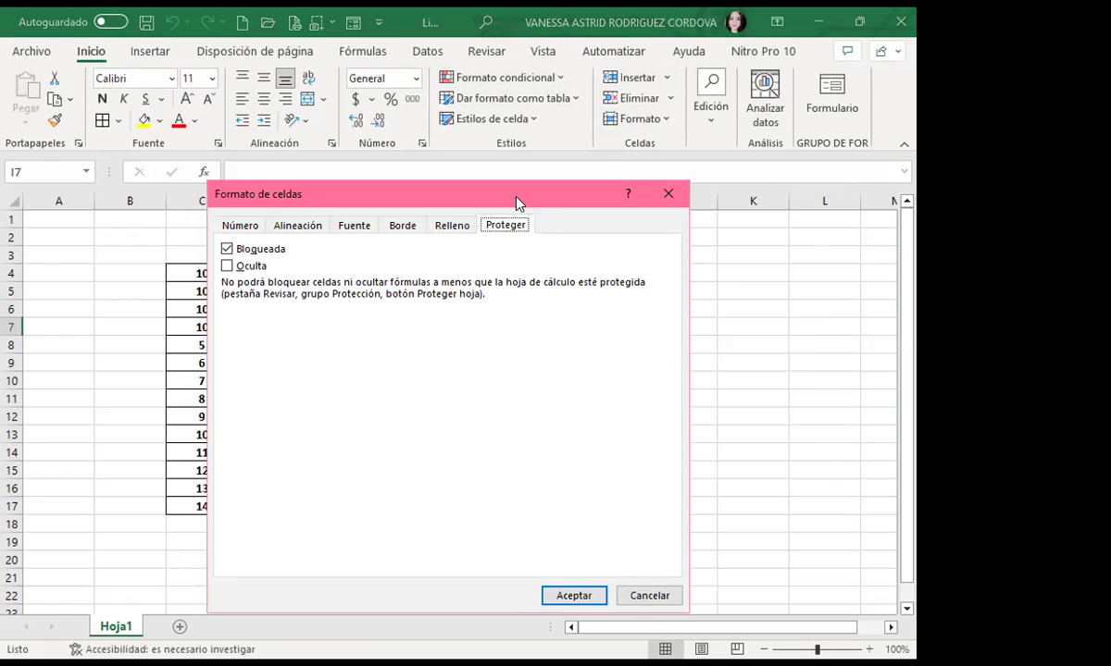
{"action": "left_click_drag", "start_coordinate": [285, 55], "coordinate": [388, 257]}
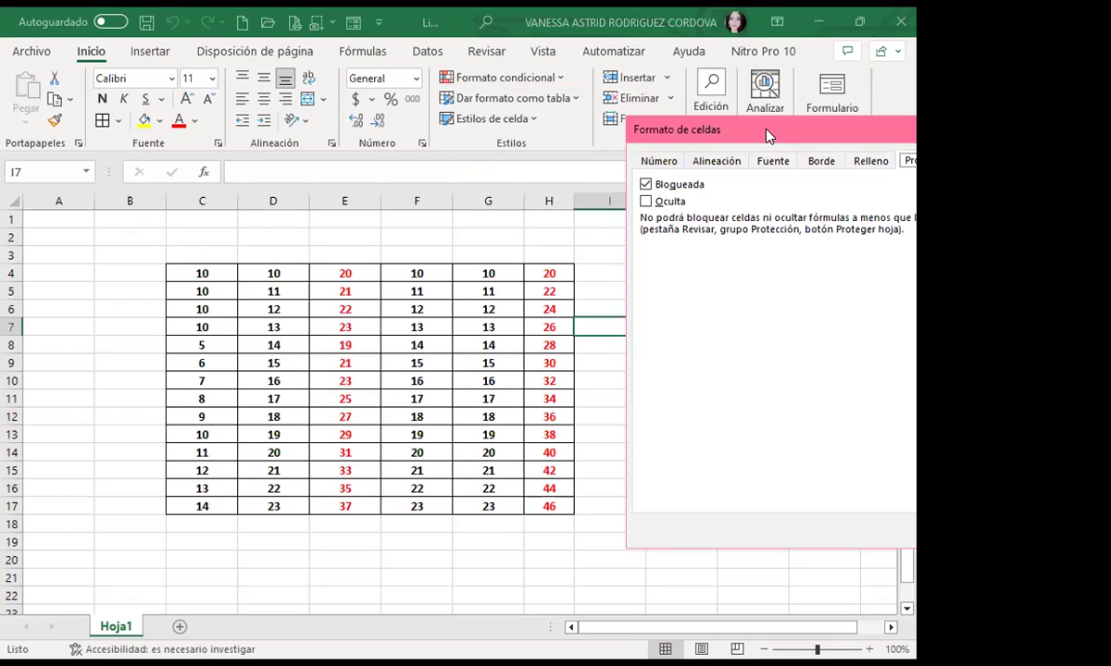
{"action": "left_click_drag", "start_coordinate": [766, 135], "coordinate": [452, 126]}
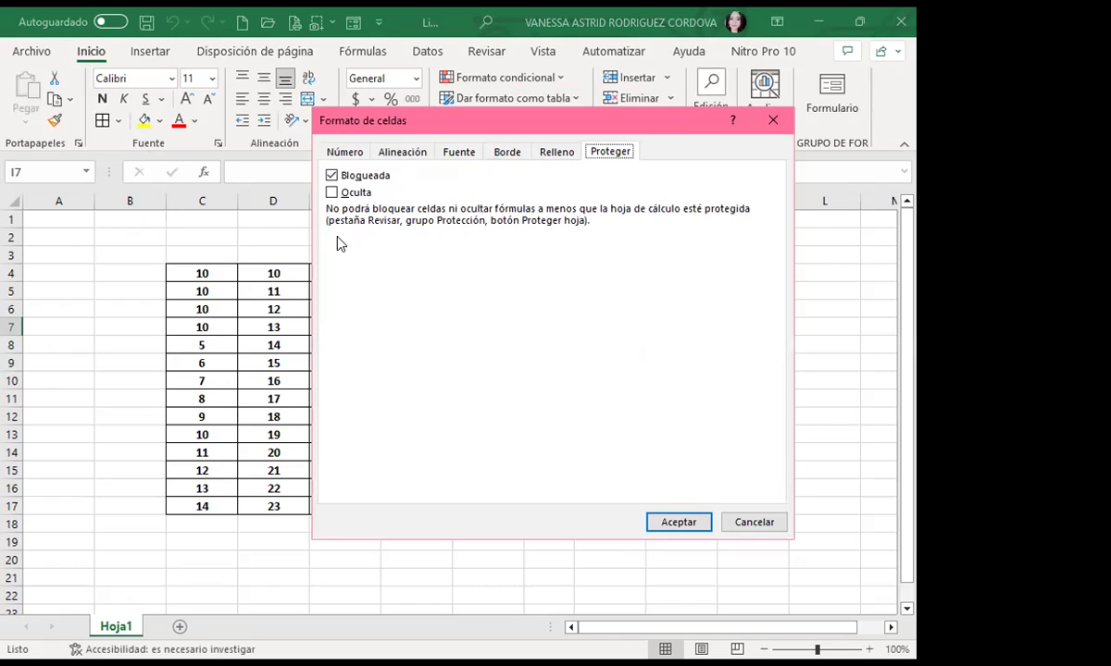
{"action": "left_click", "coordinate": [332, 176]}
{"action": "left_click", "coordinate": [680, 522]}
{"action": "left_click", "coordinate": [699, 417]}
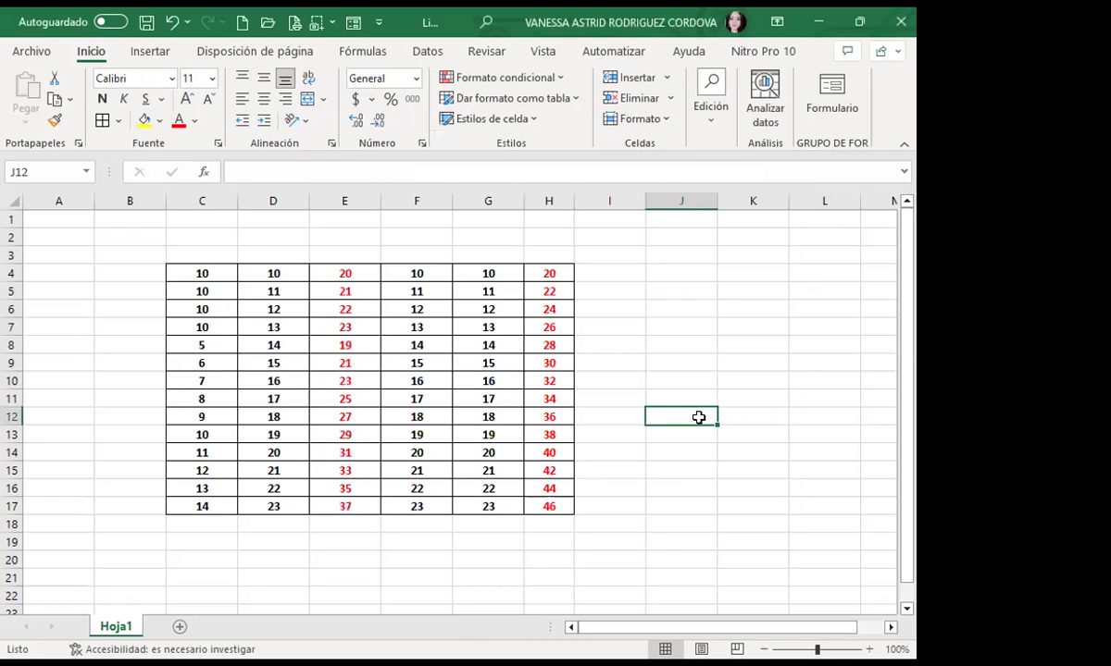
{"action": "left_click", "coordinate": [676, 361]}
{"action": "type", "text": "VBG"}
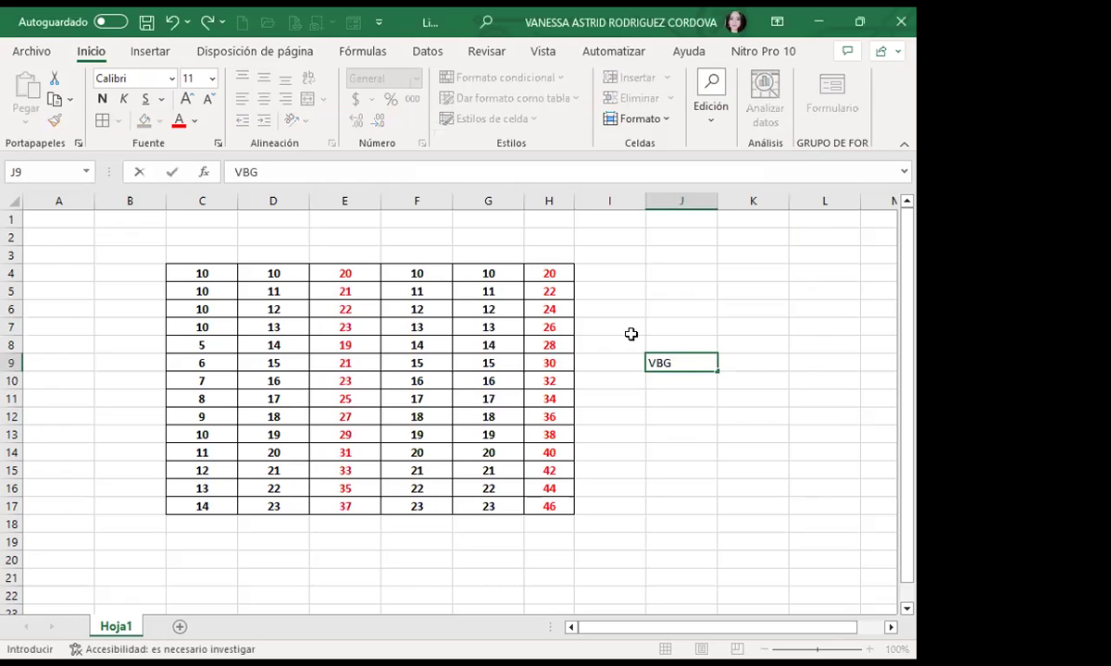
{"action": "type", "text": "VCB"}
{"action": "left_click", "coordinate": [635, 320]}
{"action": "type", "text": "VCB"}
{"action": "left_click", "coordinate": [611, 399]}
{"action": "type", "text": "BCVB"}
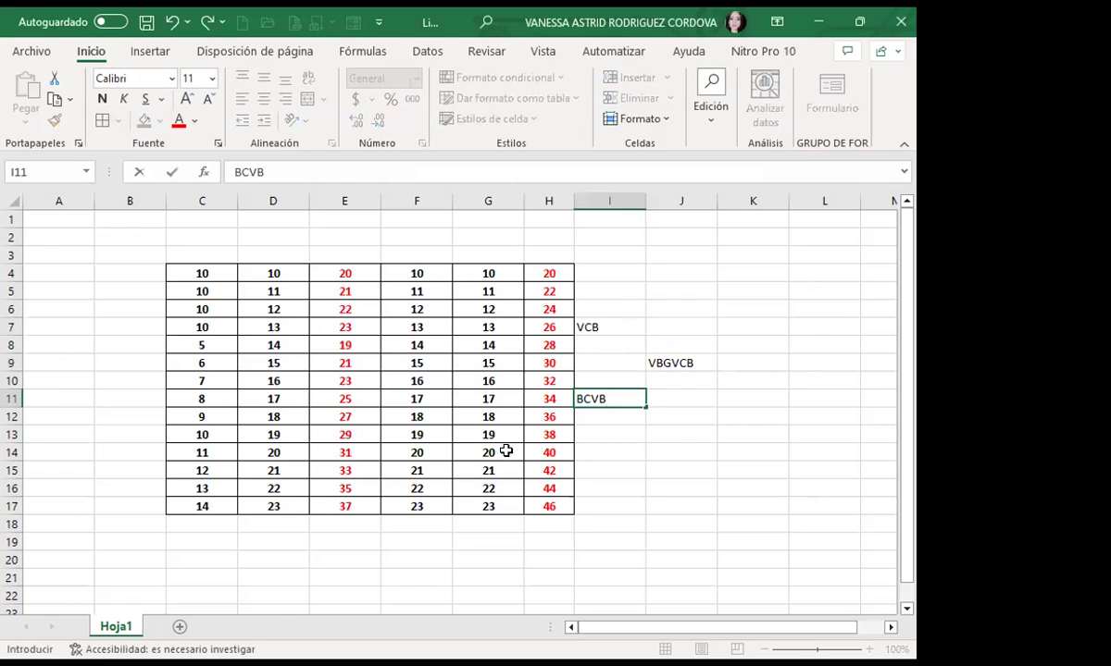
{"action": "left_click", "coordinate": [506, 452]}
{"action": "type", "text": "BVCB"}
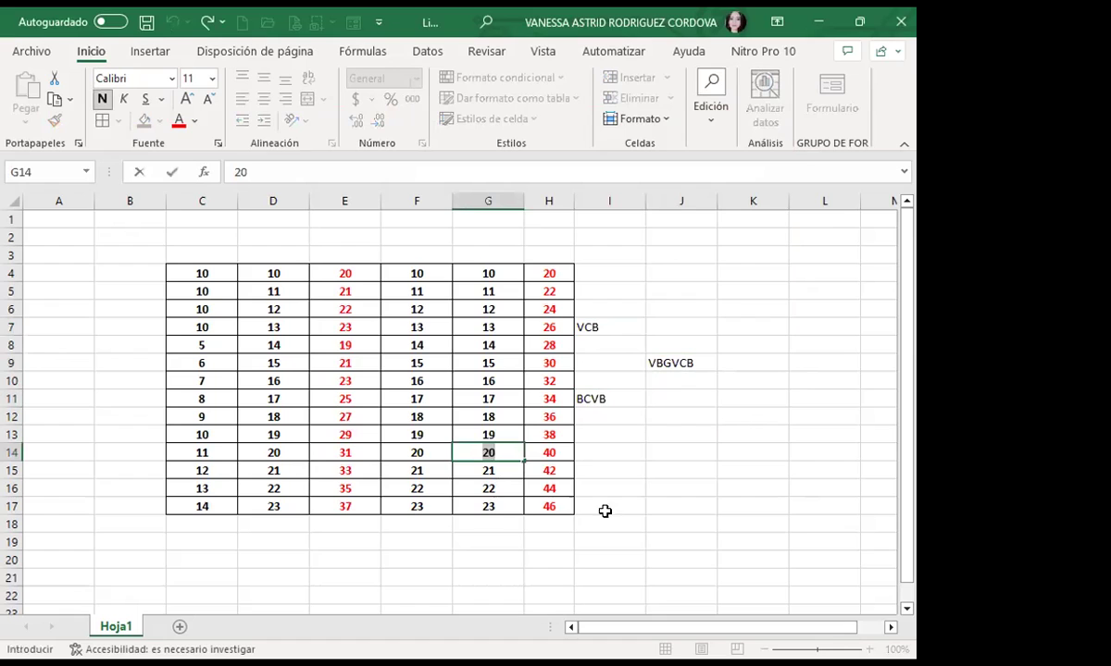
{"action": "left_click", "coordinate": [640, 459]}
{"action": "key", "text": "ctrl+z"}
{"action": "key", "text": "ctrl+z"}
{"action": "key", "text": "ctrl+z"}
{"action": "key", "text": "ctrl+z"}
{"action": "left_click", "coordinate": [633, 447]}
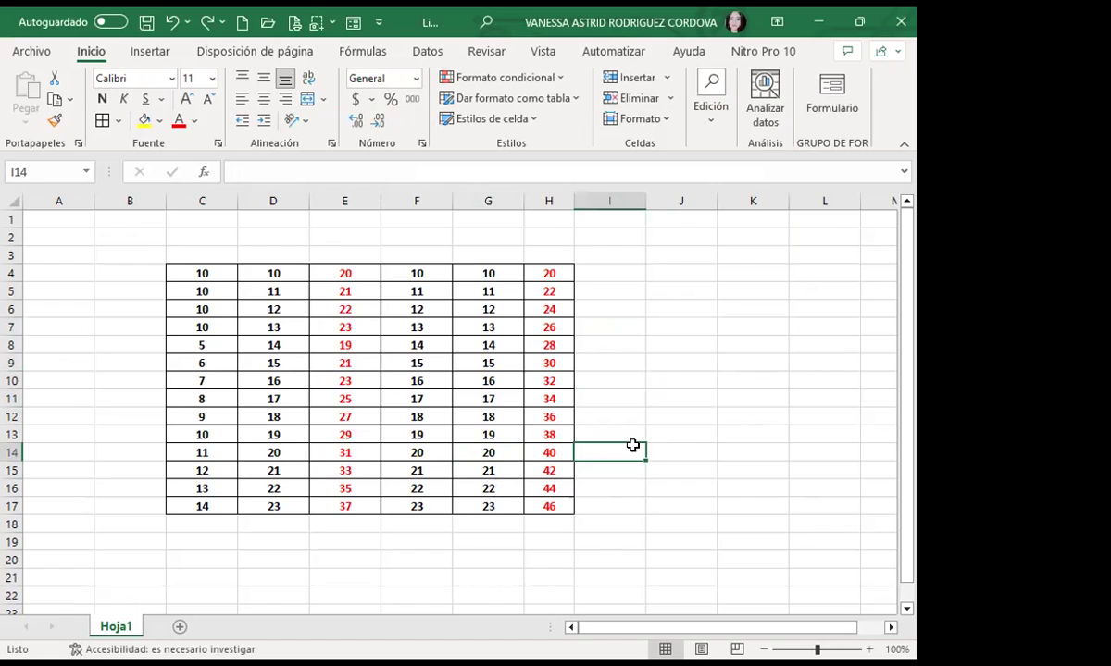
Unlock the sum ranges E4:E17 and H4:H17 by clearing Bloqueada in Formato de celdas
{"action": "left_click", "coordinate": [348, 277]}
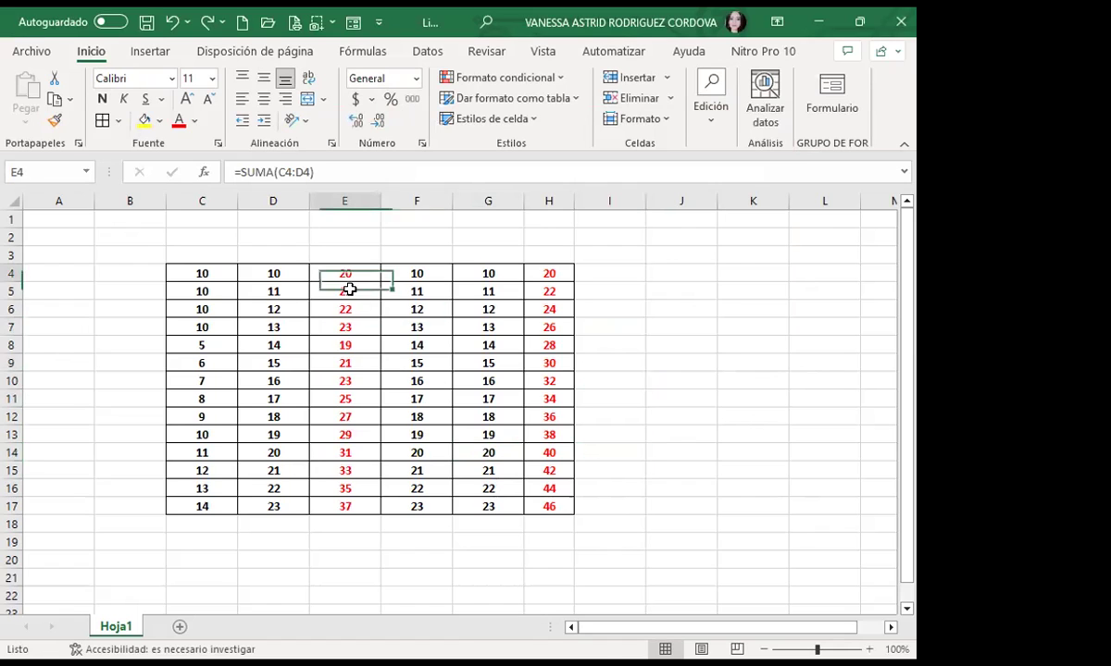
{"action": "left_click_drag", "start_coordinate": [350, 289], "coordinate": [343, 504]}
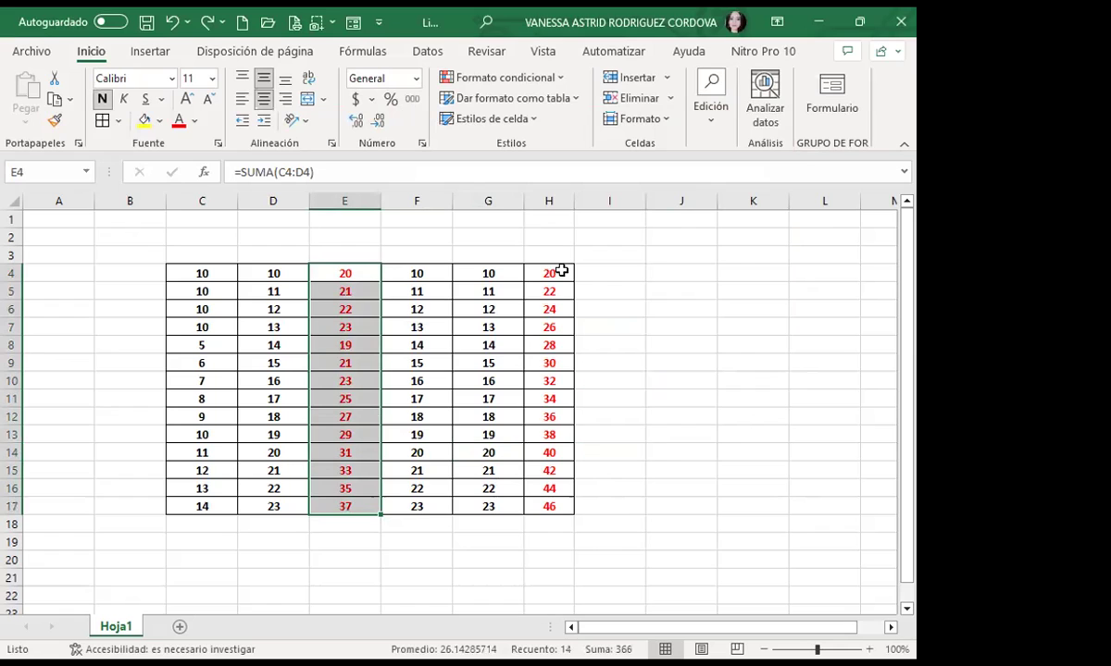
{"action": "left_click_drag", "start_coordinate": [562, 271], "coordinate": [560, 504]}
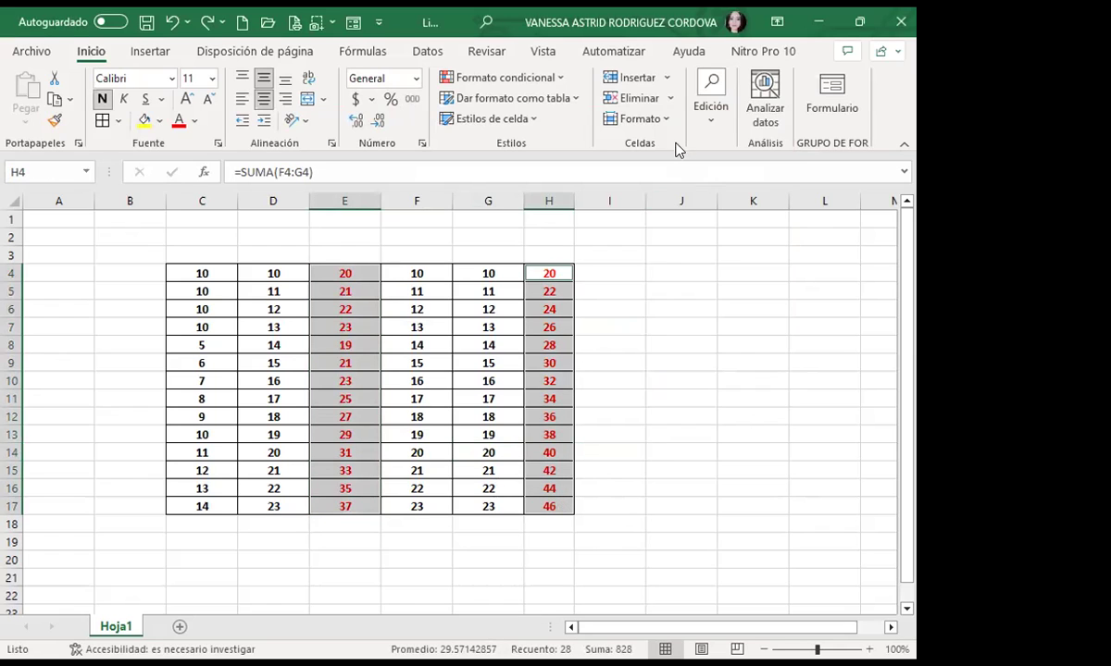
{"action": "left_click", "coordinate": [659, 119]}
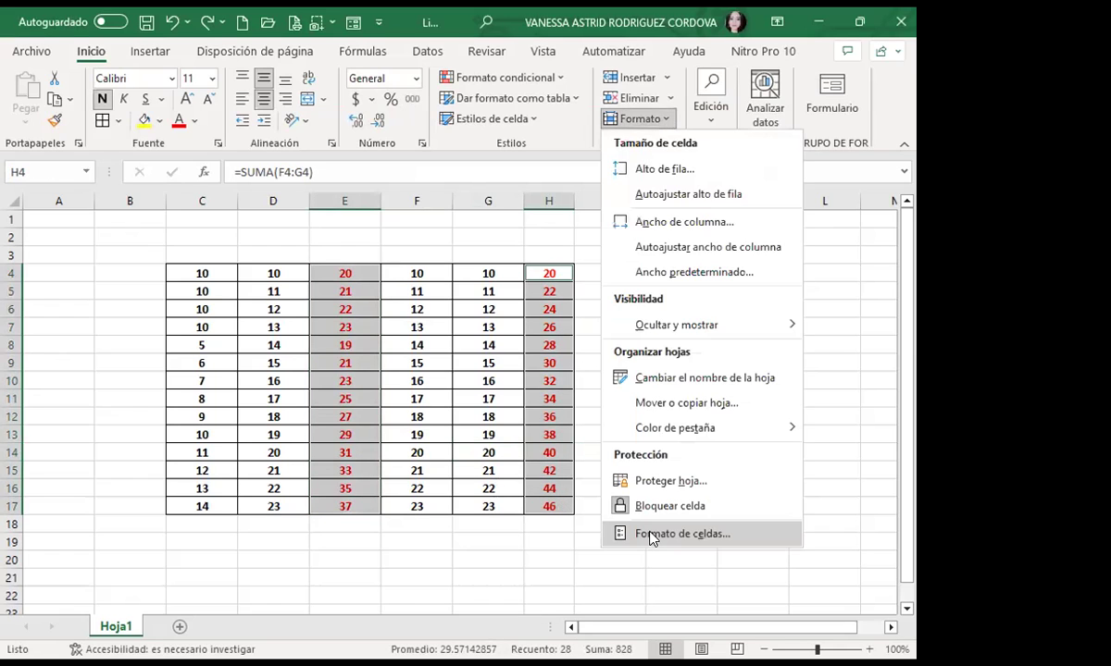
{"action": "left_click", "coordinate": [651, 536]}
{"action": "left_click", "coordinate": [333, 176]}
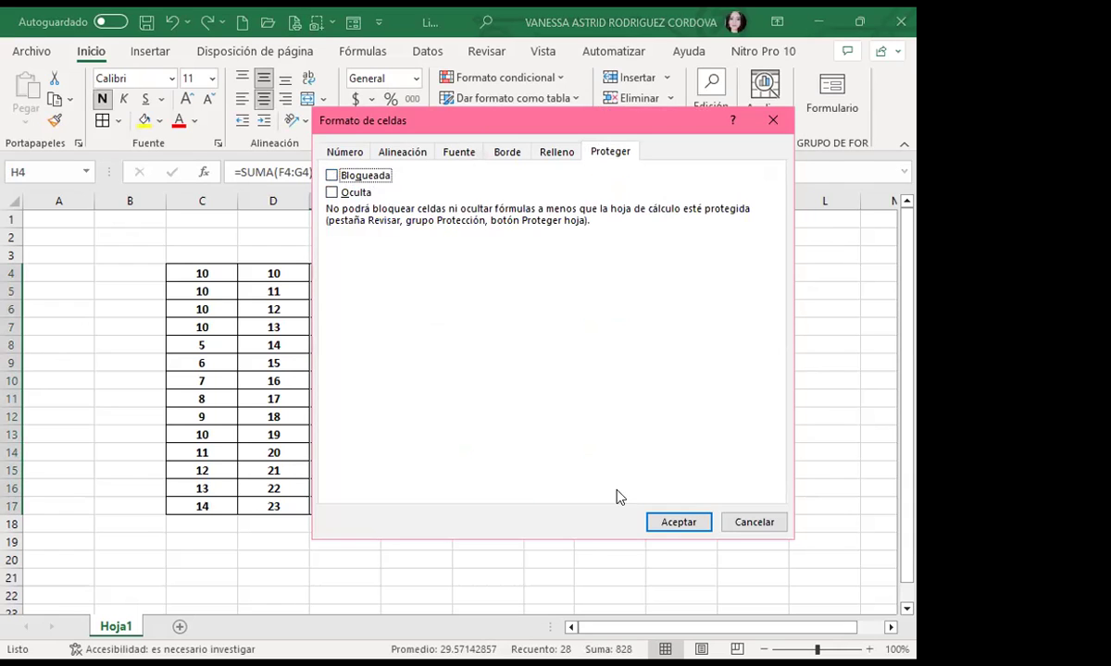
{"action": "left_click", "coordinate": [679, 523]}
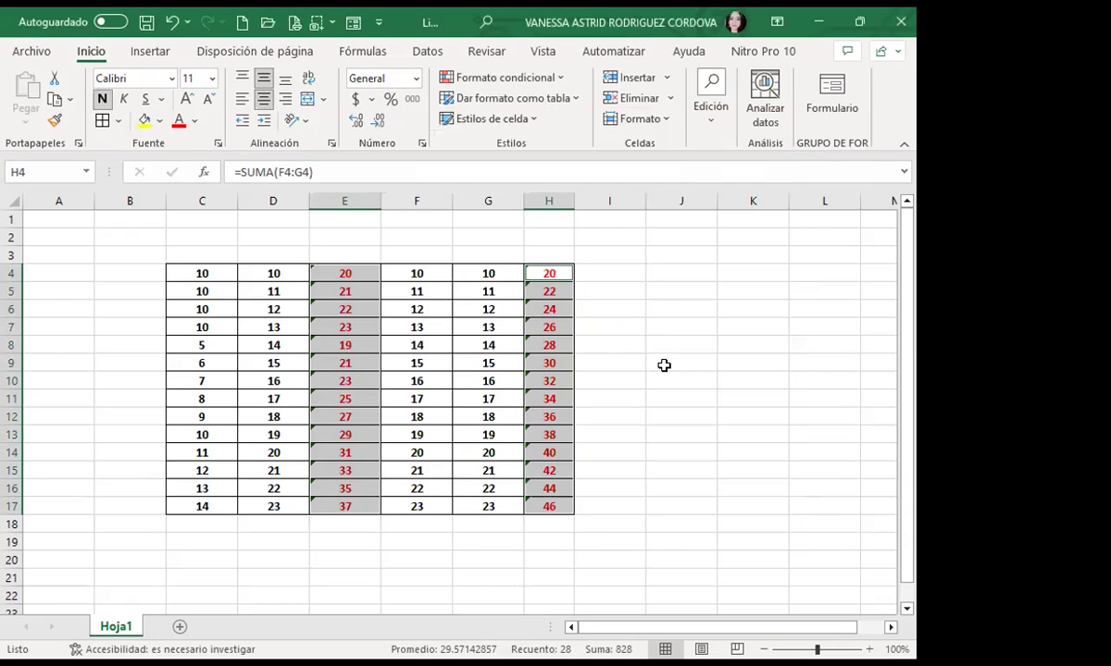
Re-protect Hoja1 with the password, confirming it, while sum columns E and H stay unlocked
{"action": "left_click", "coordinate": [494, 56]}
{"action": "left_click", "coordinate": [625, 111]}
{"action": "left_click", "coordinate": [618, 182]}
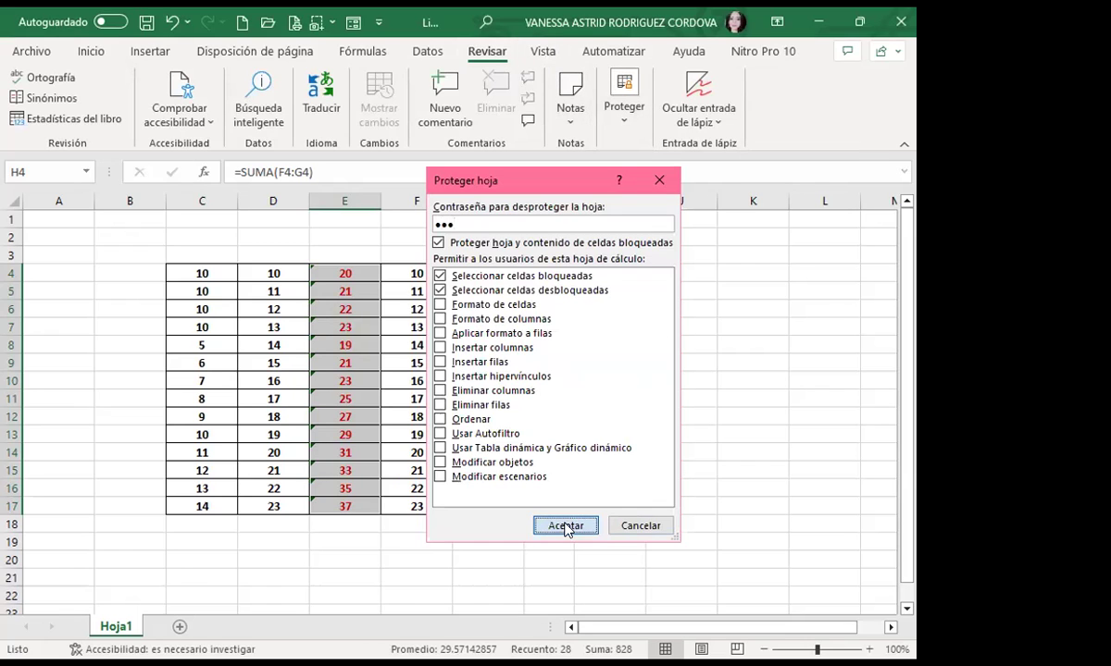
{"action": "left_click", "coordinate": [566, 525]}
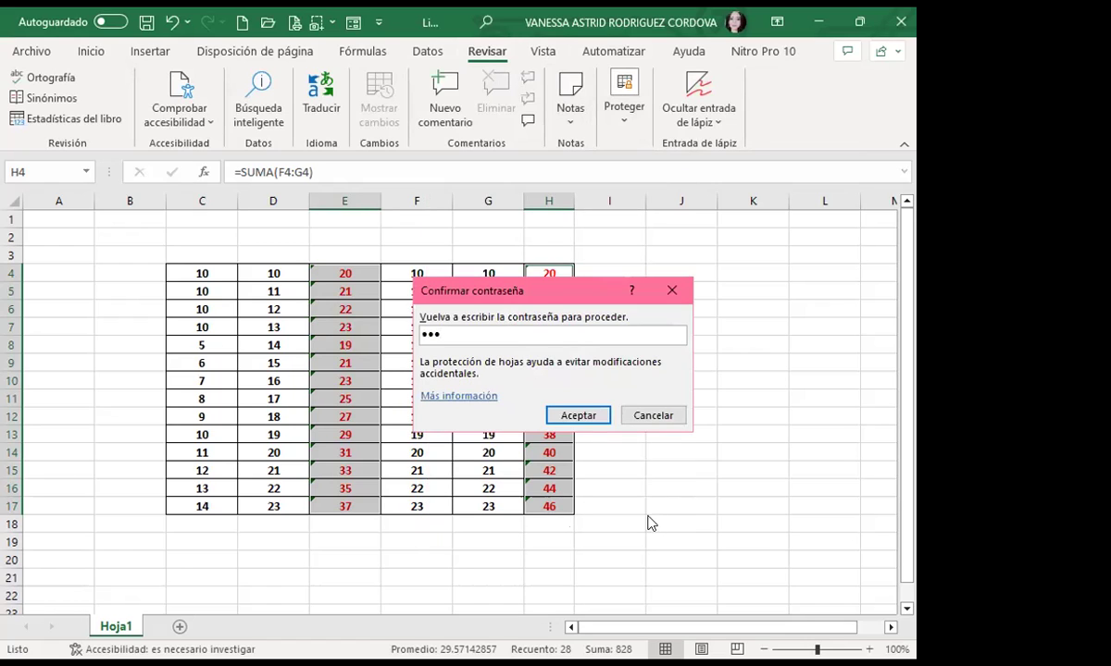
{"action": "left_click", "coordinate": [581, 416]}
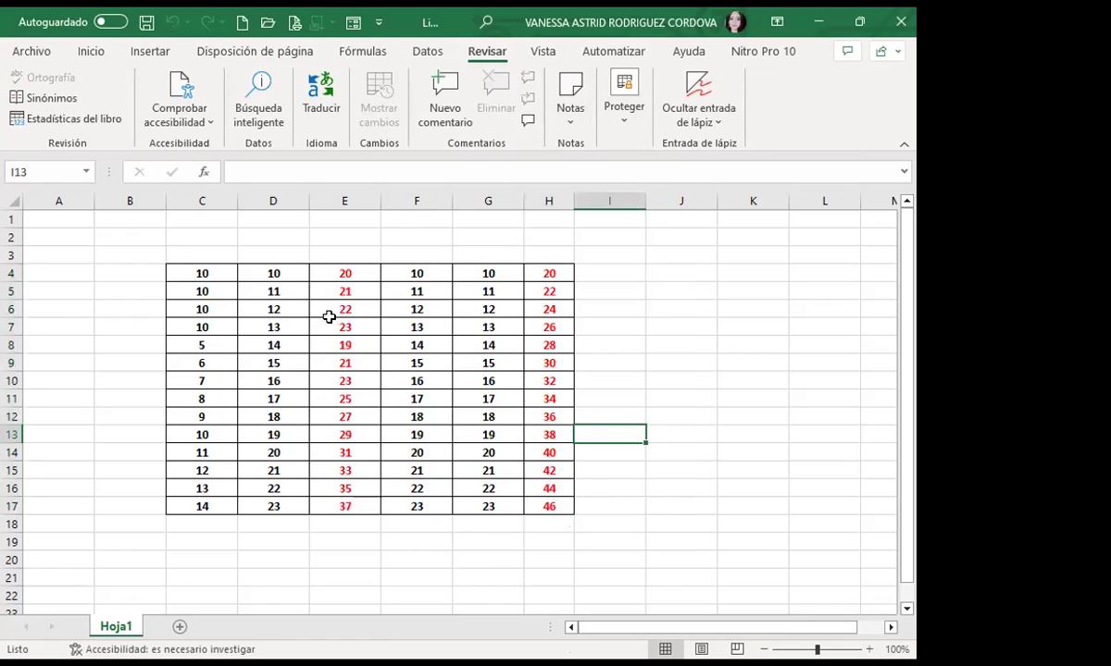
Enter BCVVB in unlocked cell E6, and confirm that typing 1 in D6 is refused
{"action": "left_click", "coordinate": [342, 306]}
{"action": "type", "text": "BCVVB"}
{"action": "left_click", "coordinate": [345, 345]}
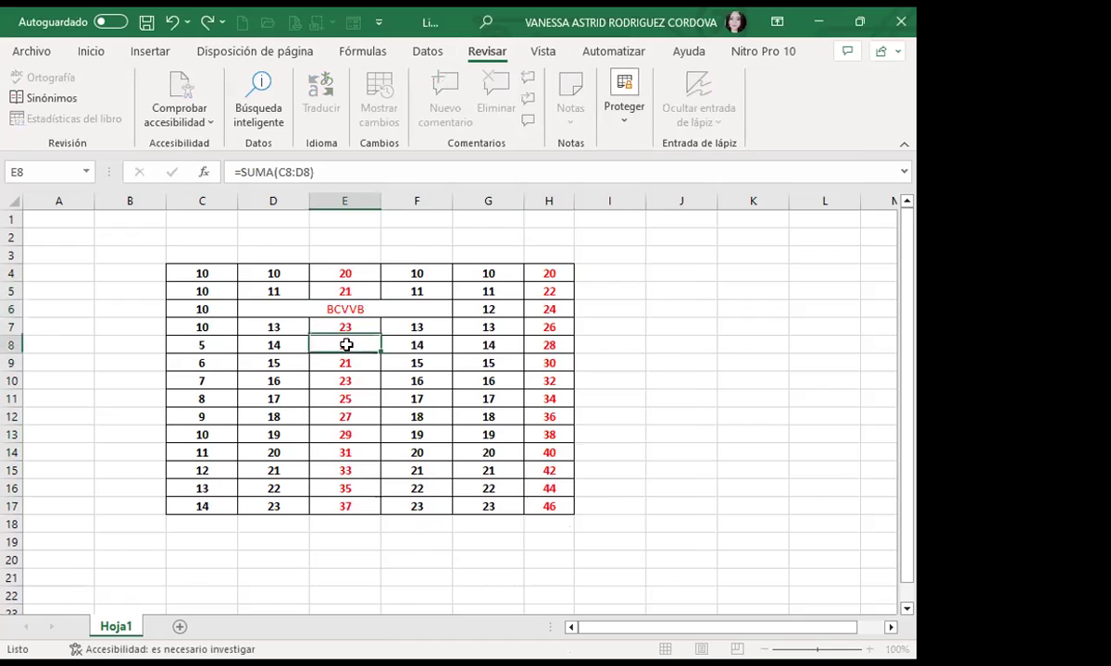
{"action": "left_click", "coordinate": [278, 309]}
{"action": "type", "text": "1"}
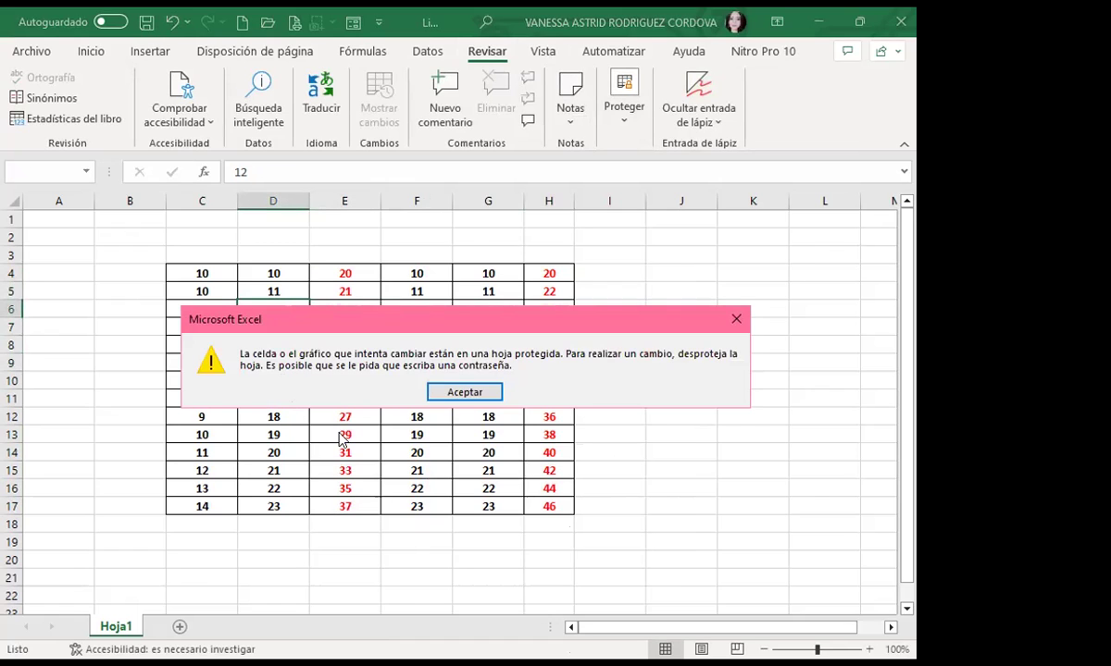
{"action": "left_click", "coordinate": [462, 391]}
Enter BVCB in H7, and confirm that repeated attempts to type 1 in G7 are refused
{"action": "left_click", "coordinate": [553, 324]}
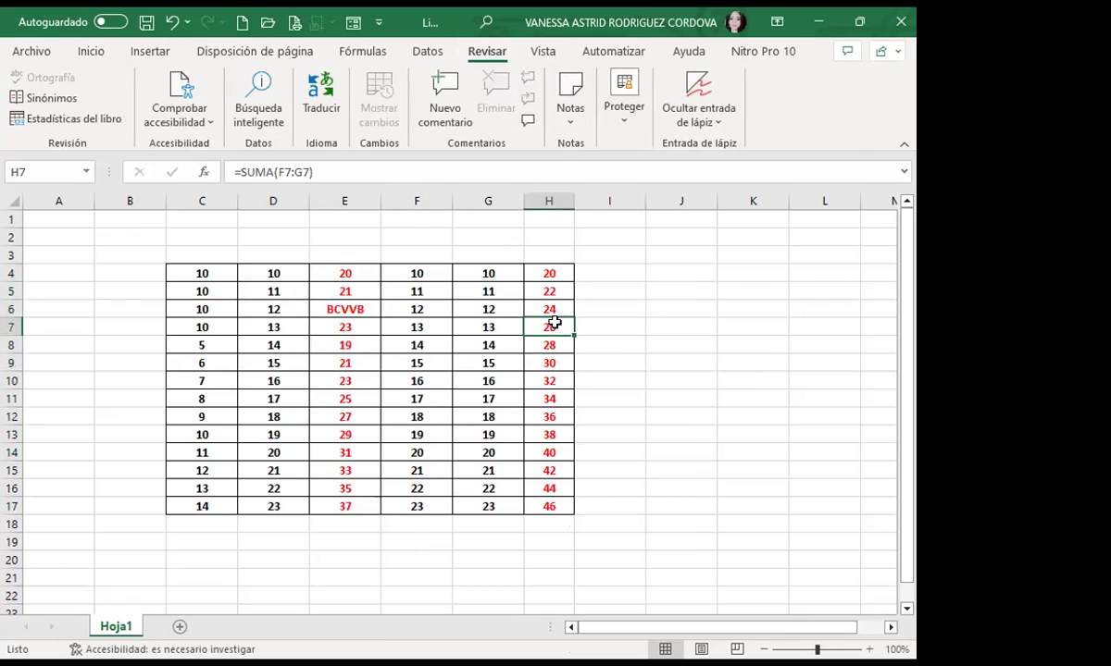
{"action": "type", "text": "BVCB"}
{"action": "left_click", "coordinate": [591, 346]}
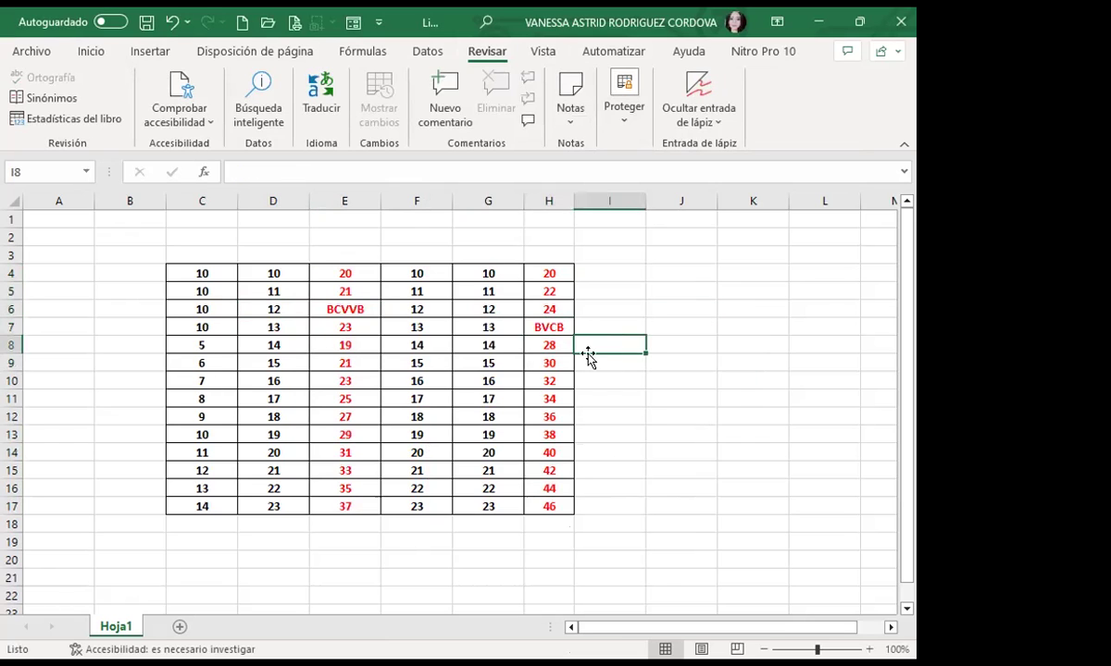
{"action": "left_click", "coordinate": [476, 329]}
{"action": "type", "text": "1"}
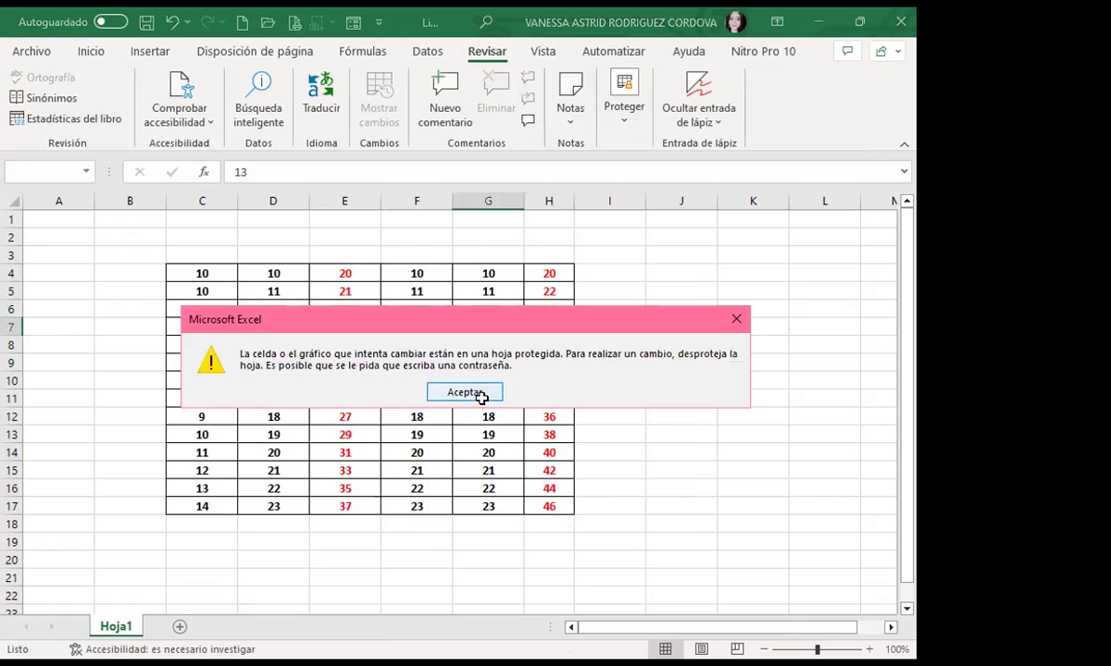
{"action": "left_click", "coordinate": [737, 320]}
{"action": "type", "text": "1"}
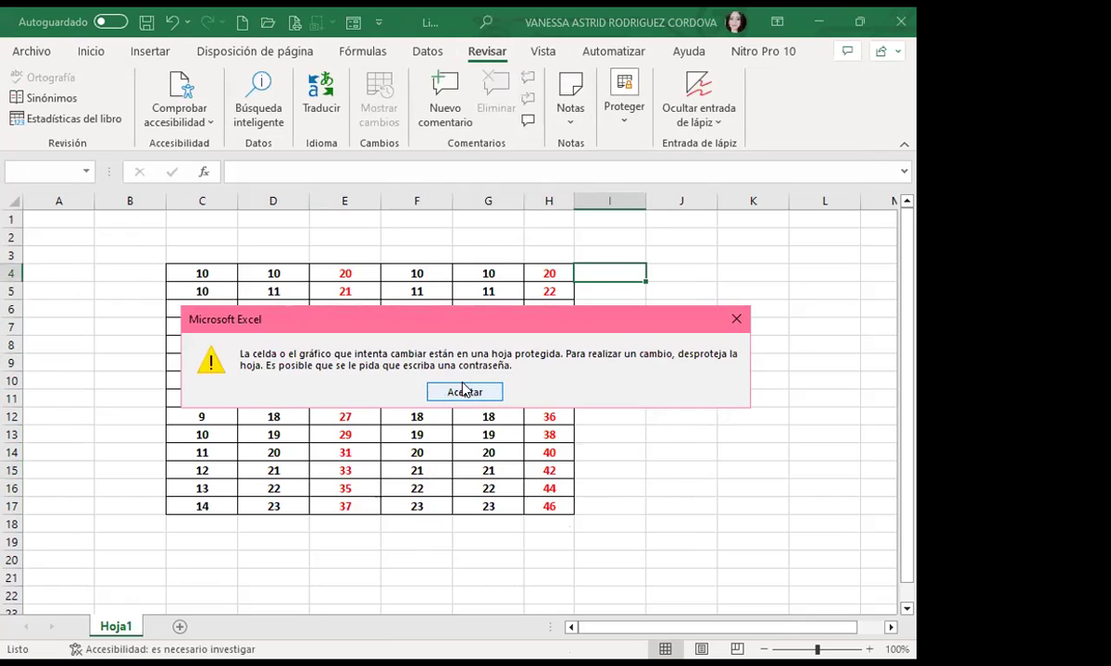
{"action": "left_click", "coordinate": [463, 390]}
Confirm that B6 refuses edits, then type BV into cells E4 and H4
{"action": "left_click", "coordinate": [146, 309]}
{"action": "type", "text": "1"}
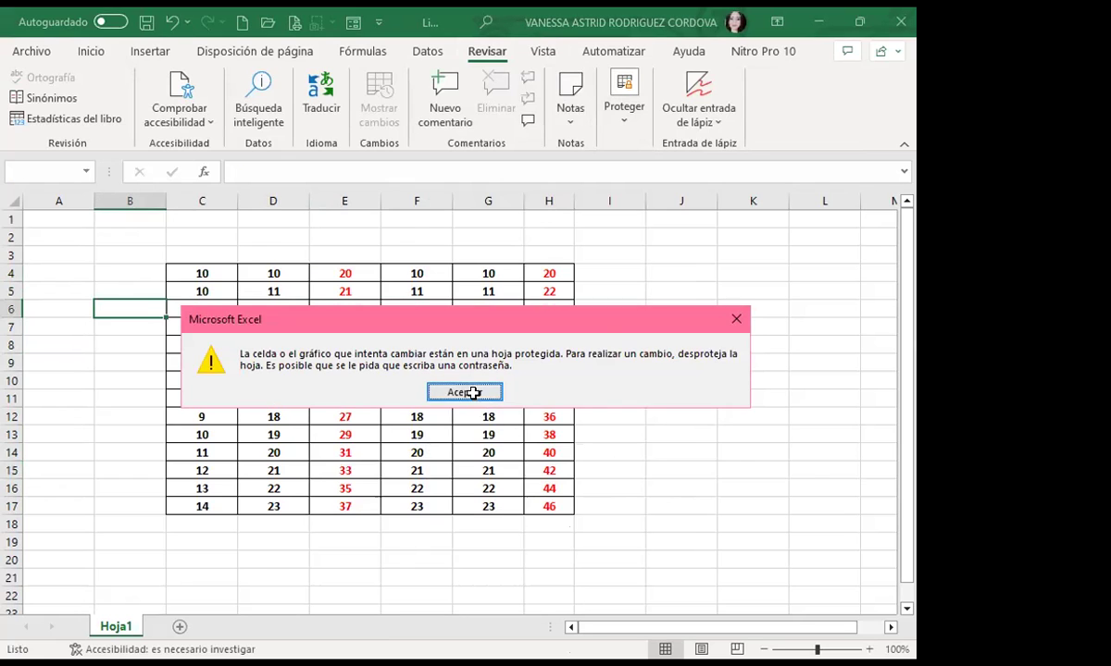
{"action": "left_click", "coordinate": [473, 393]}
{"action": "left_click", "coordinate": [344, 273]}
{"action": "type", "text": "BV"}
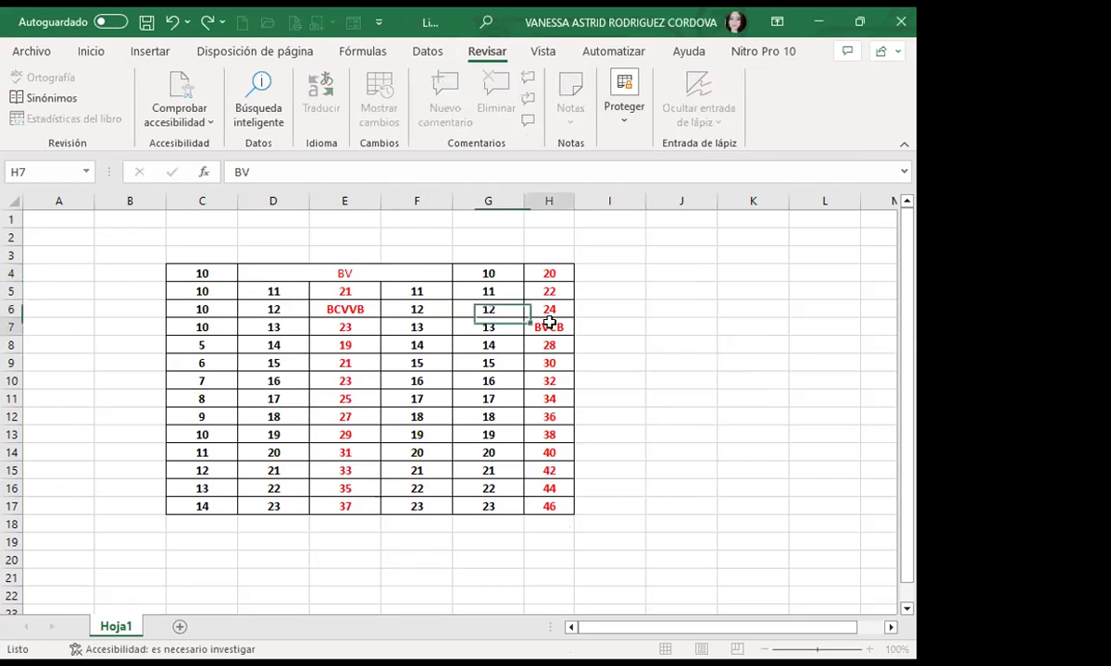
{"action": "left_click", "coordinate": [553, 273]}
{"action": "type", "text": "BV"}
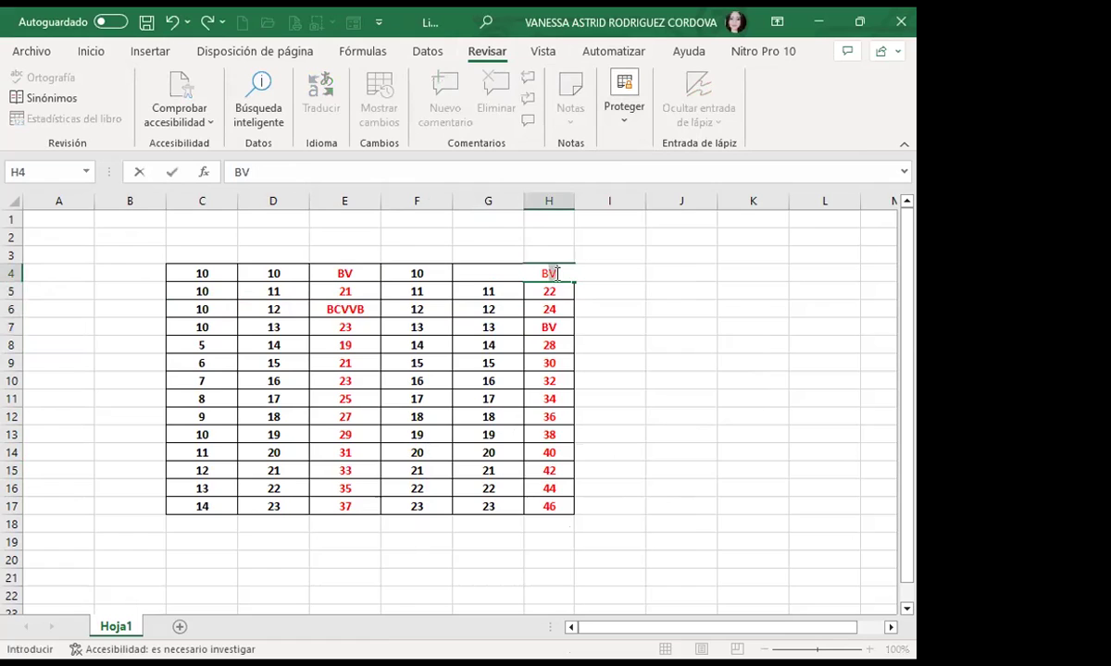
{"action": "left_click", "coordinate": [556, 313]}
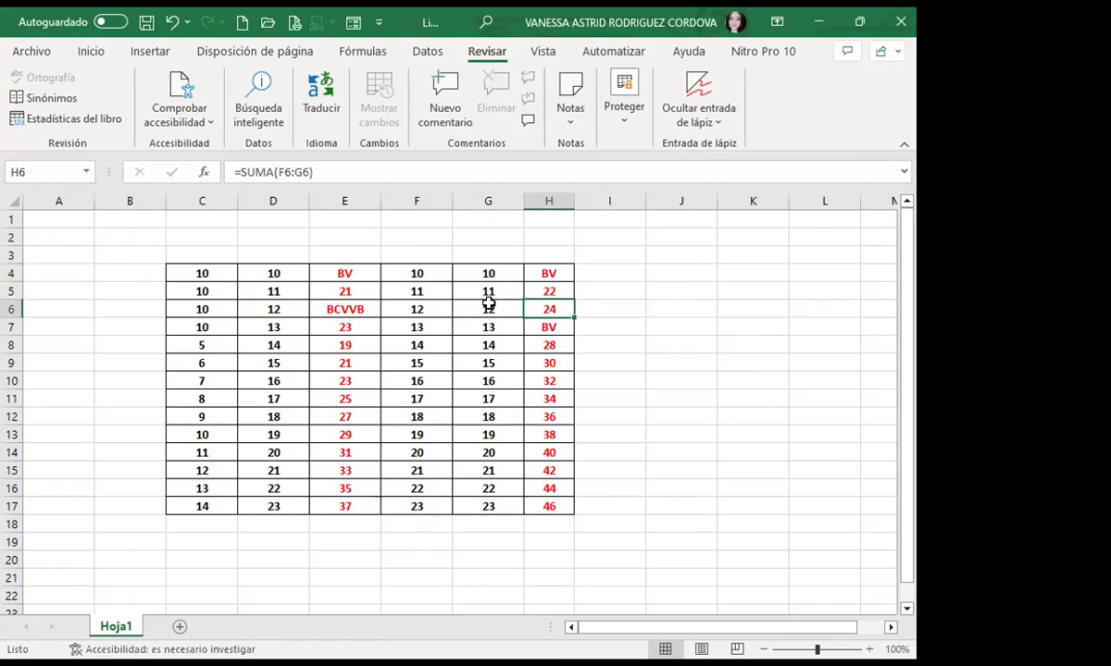
Select the column E sums, and confirm that deleting the locked value in F5 is refused
{"action": "left_click", "coordinate": [335, 287]}
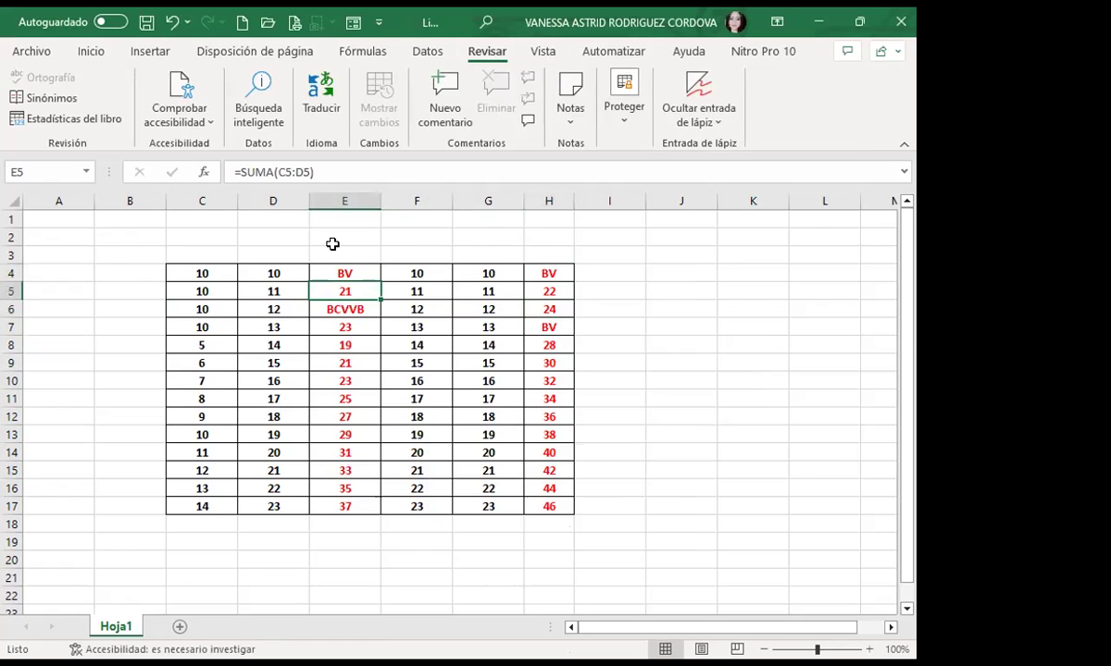
{"action": "left_click_drag", "start_coordinate": [344, 274], "coordinate": [344, 507]}
{"action": "left_click", "coordinate": [388, 287]}
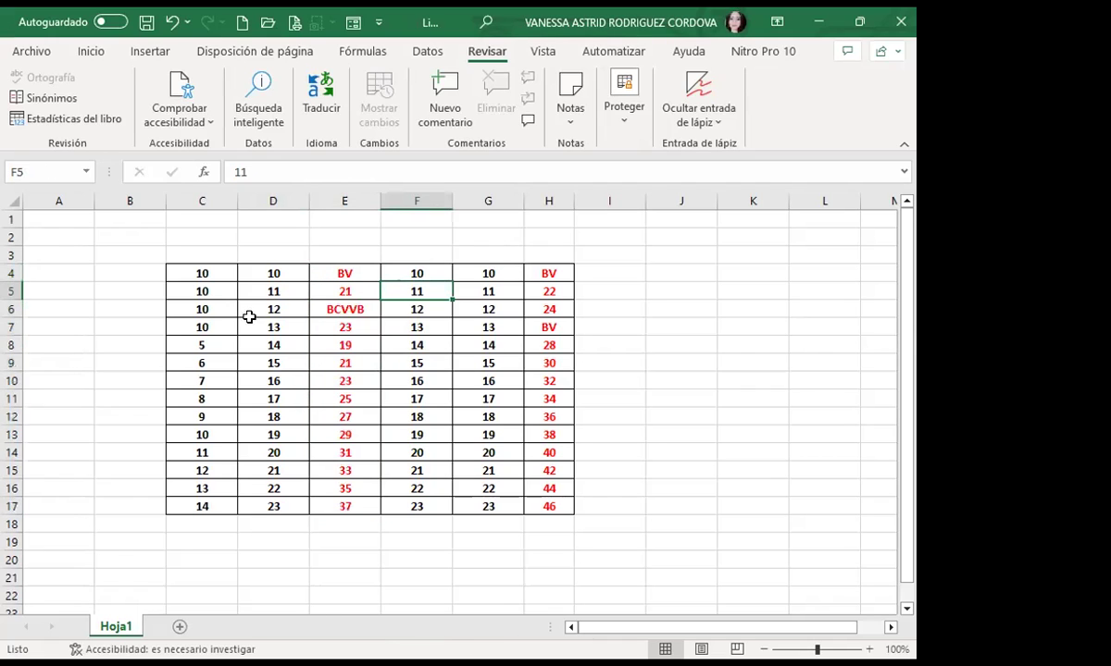
{"action": "key", "text": "Delete"}
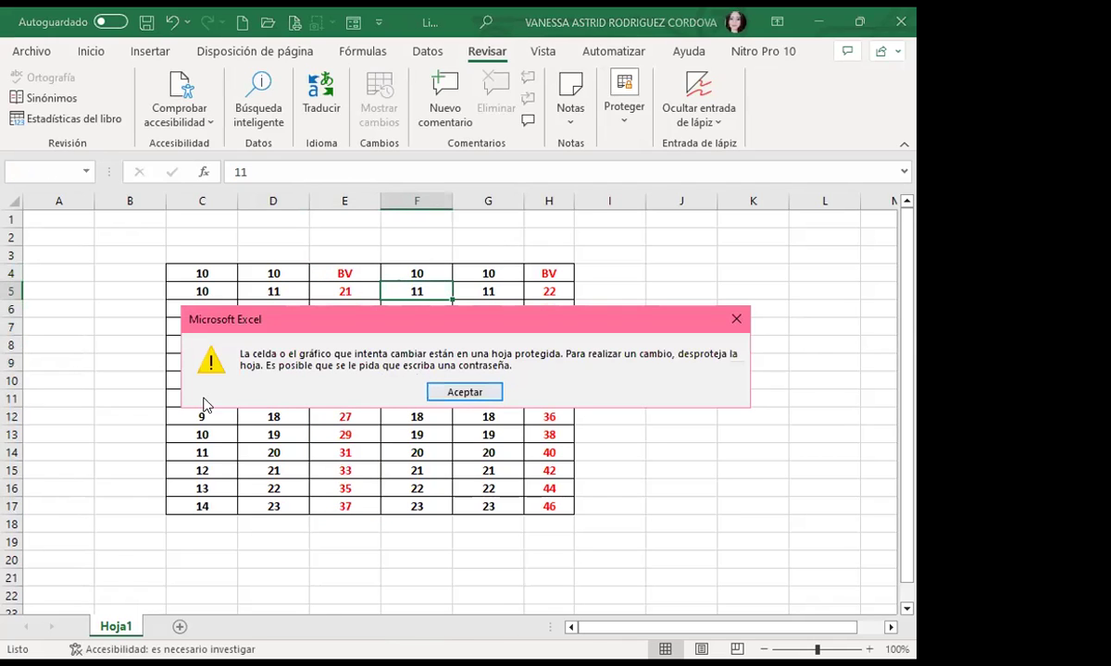
{"action": "left_click", "coordinate": [208, 409]}
{"action": "left_click", "coordinate": [436, 392]}
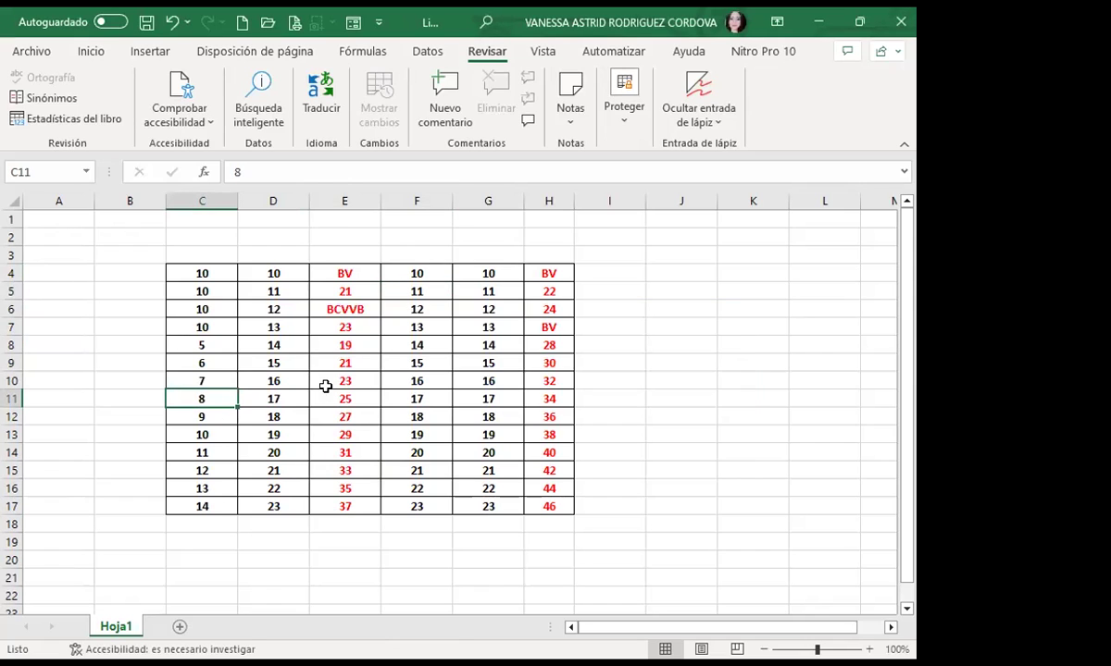
Undo the H4 and H7 test entries and unprotect Hoja1 with the sheet password
{"action": "key", "text": "ctrl+z"}
{"action": "key", "text": "ctrl+z"}
{"action": "key", "text": "ctrl+z"}
{"action": "key", "text": "ctrl+z"}
{"action": "key", "text": "ctrl+z"}
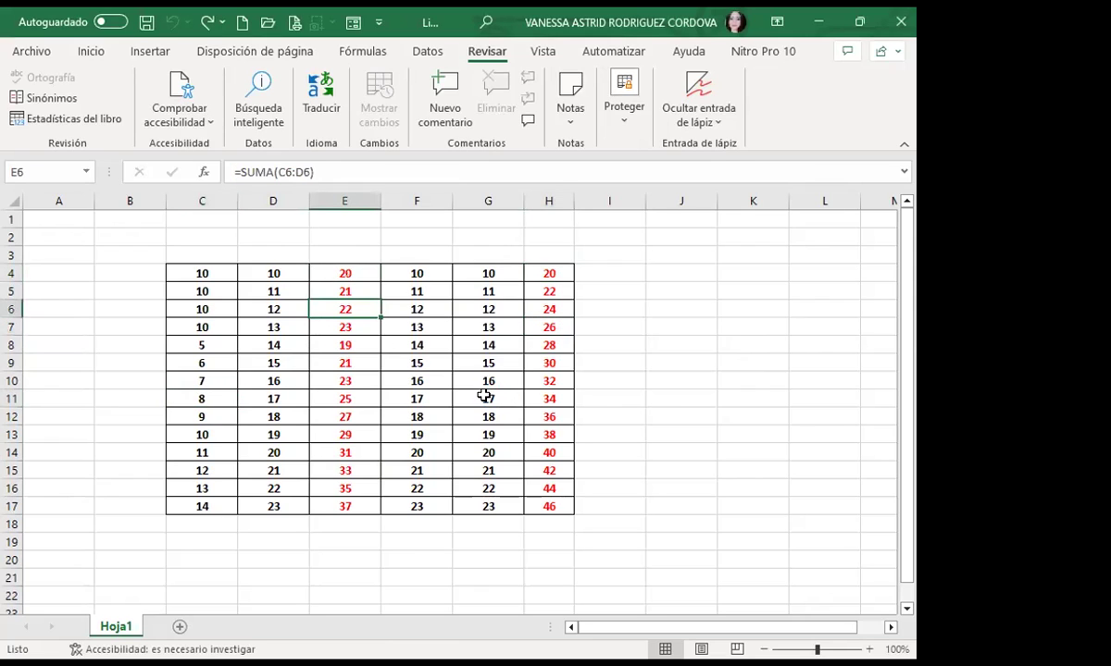
{"action": "left_click", "coordinate": [612, 417]}
{"action": "left_click", "coordinate": [543, 347]}
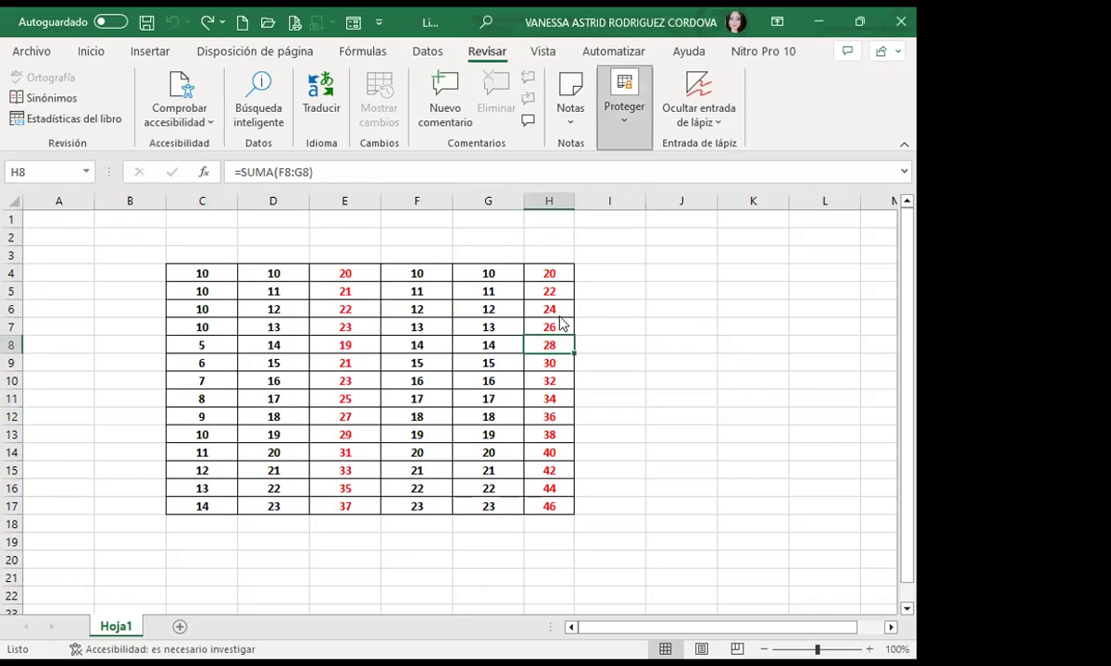
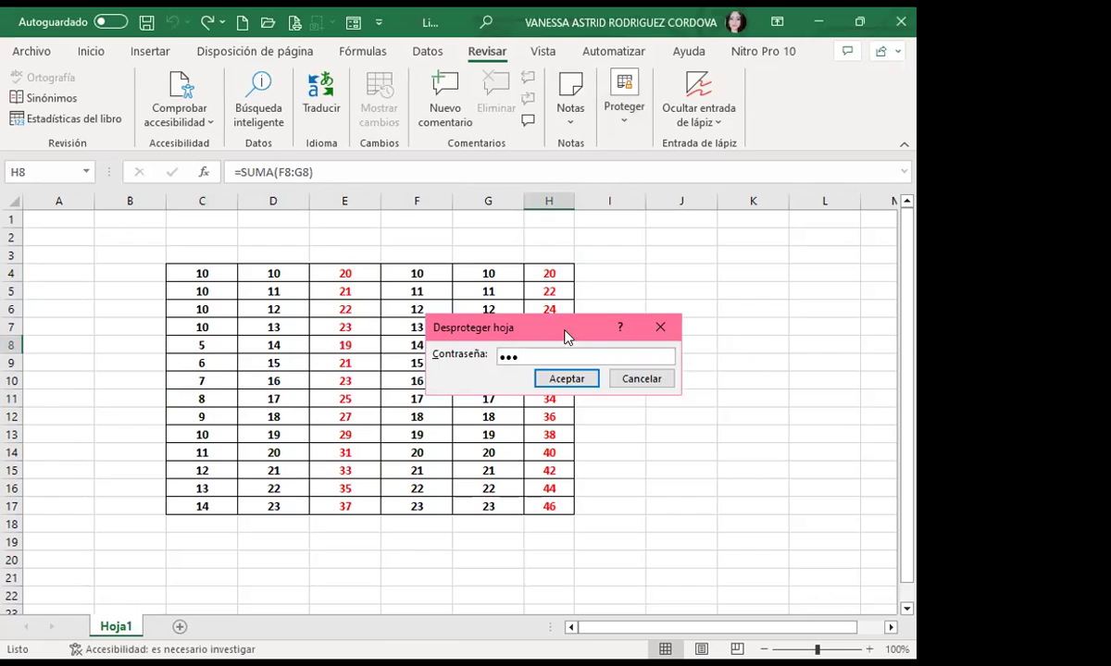
{"action": "left_click", "coordinate": [574, 381]}
{"action": "left_click", "coordinate": [629, 411]}
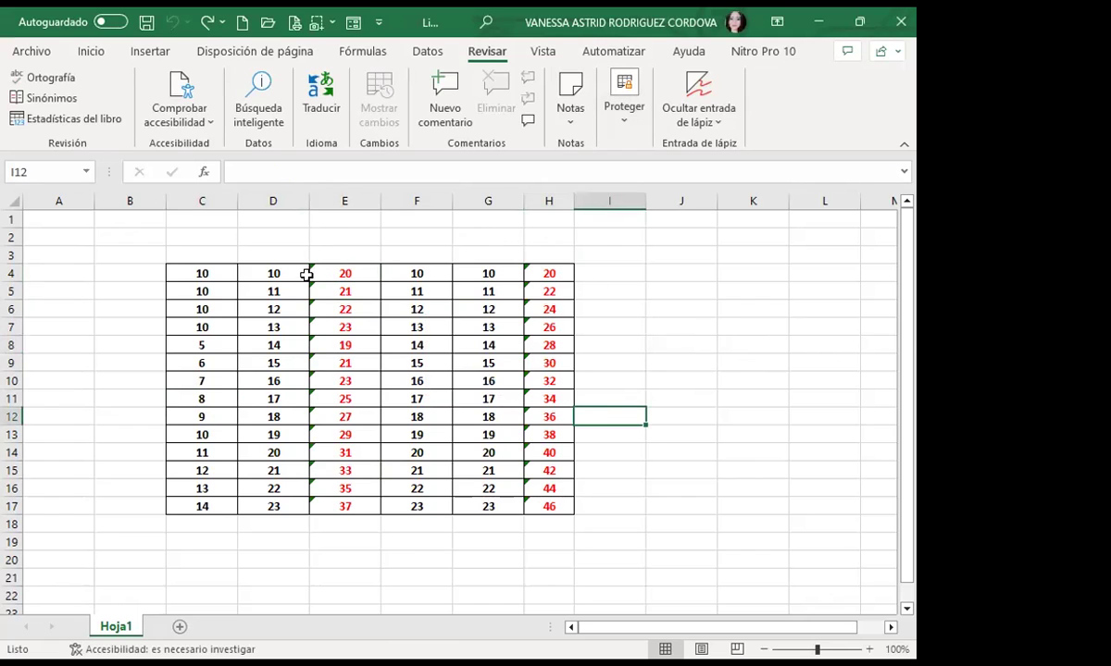
Inspect the error-check options shown on the E4 sum cell
{"action": "left_click", "coordinate": [226, 361]}
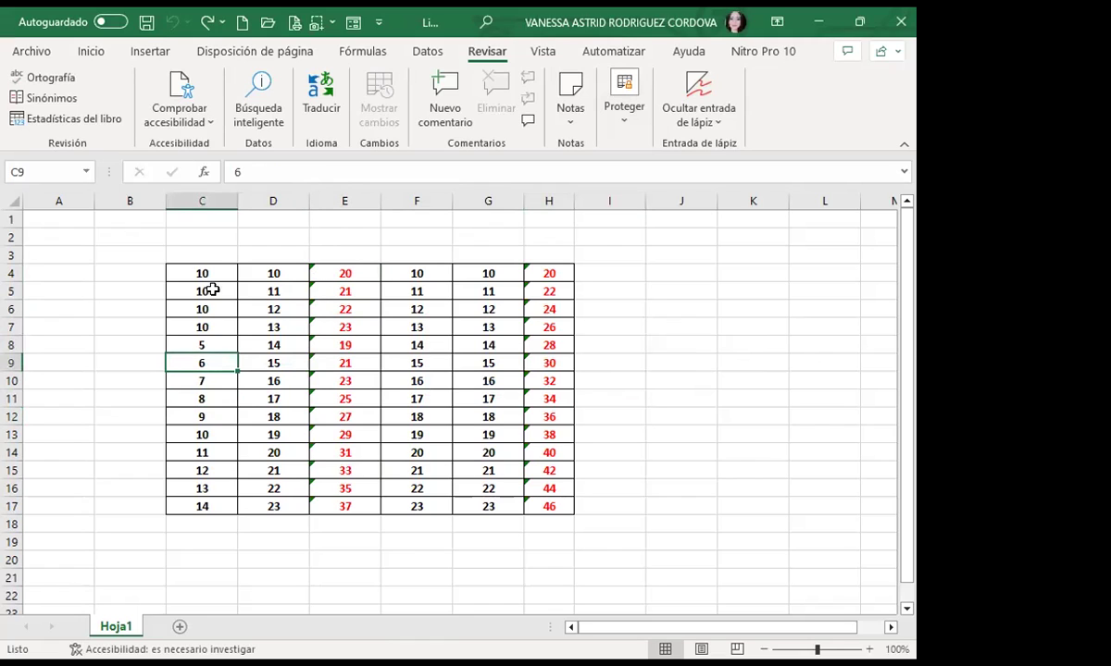
{"action": "left_click", "coordinate": [347, 272]}
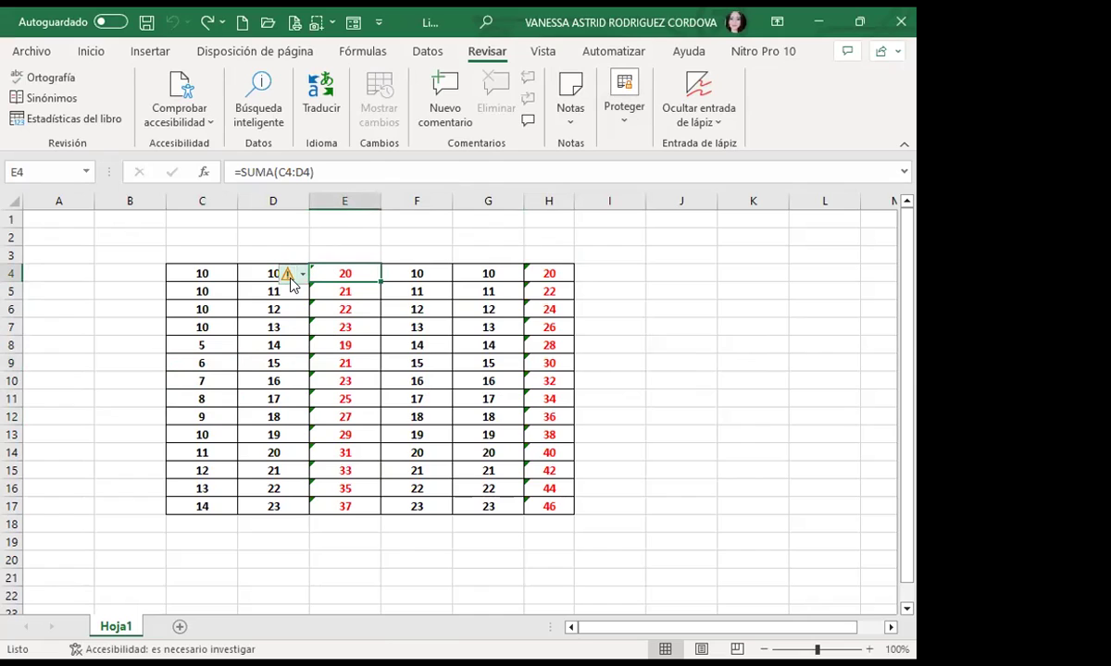
{"action": "left_click", "coordinate": [291, 280]}
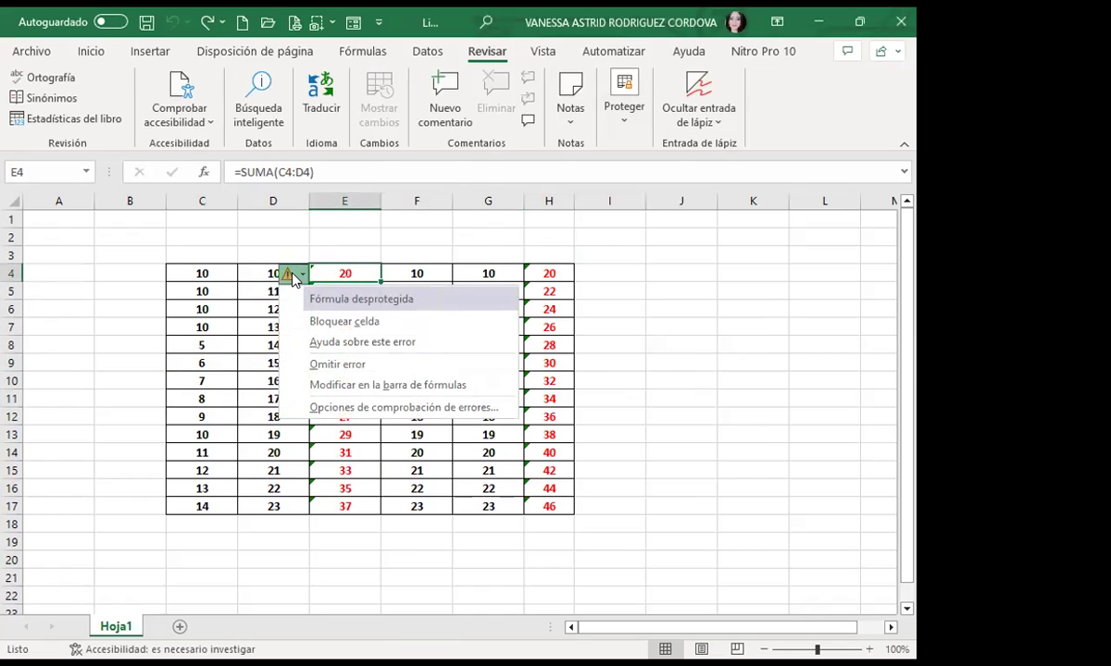
{"action": "left_click", "coordinate": [345, 273]}
Select E4:E17 and H4:H17 and switch Bloqueada back on in Formato de celdas
{"action": "mouse_move", "coordinate": [345, 274]}
{"action": "left_mouse_down"}
{"action": "mouse_move", "coordinate": [340, 515]}
{"action": "mouse_move", "coordinate": [343, 505]}
{"action": "left_mouse_up"}
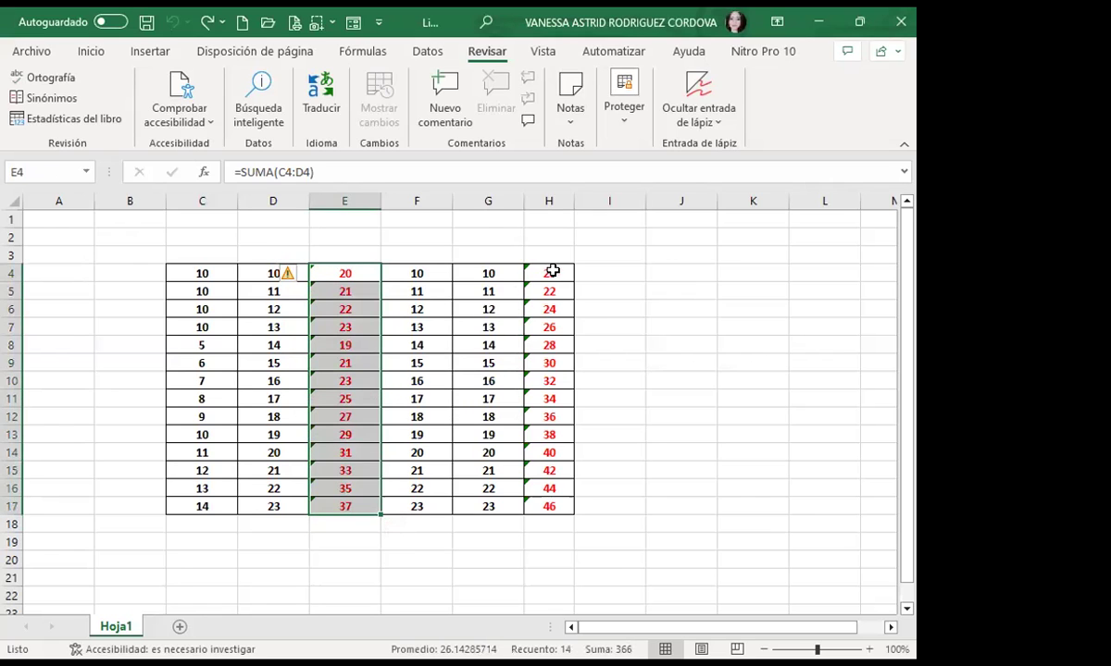
{"action": "left_click_drag", "start_coordinate": [550, 273], "coordinate": [546, 506]}
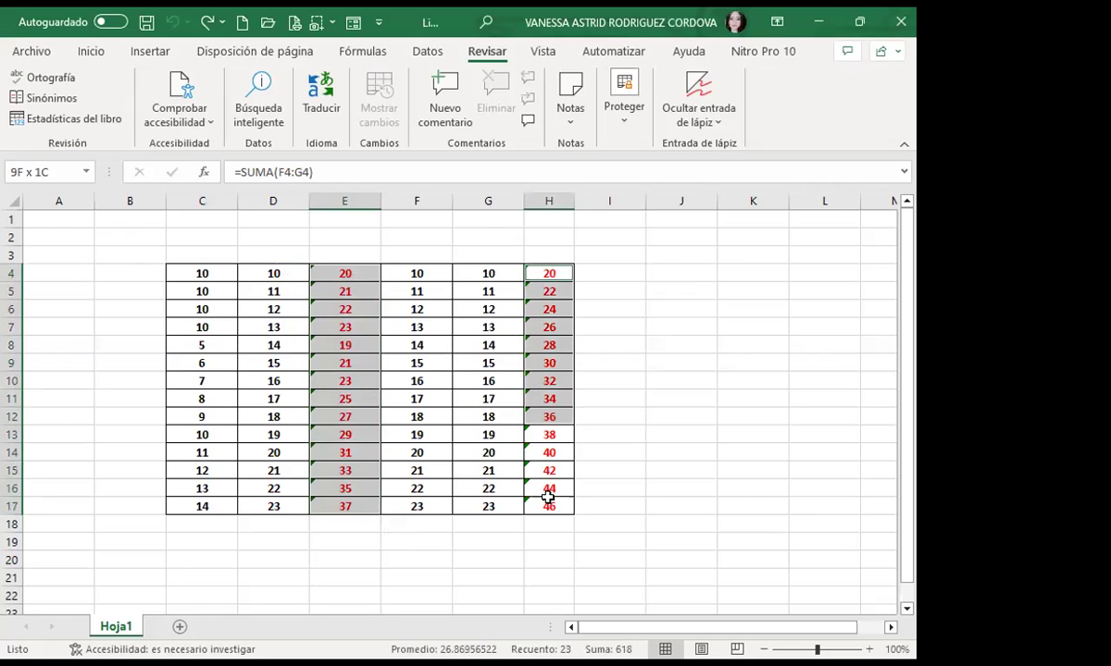
{"action": "left_click", "coordinate": [94, 53]}
{"action": "left_click", "coordinate": [218, 144]}
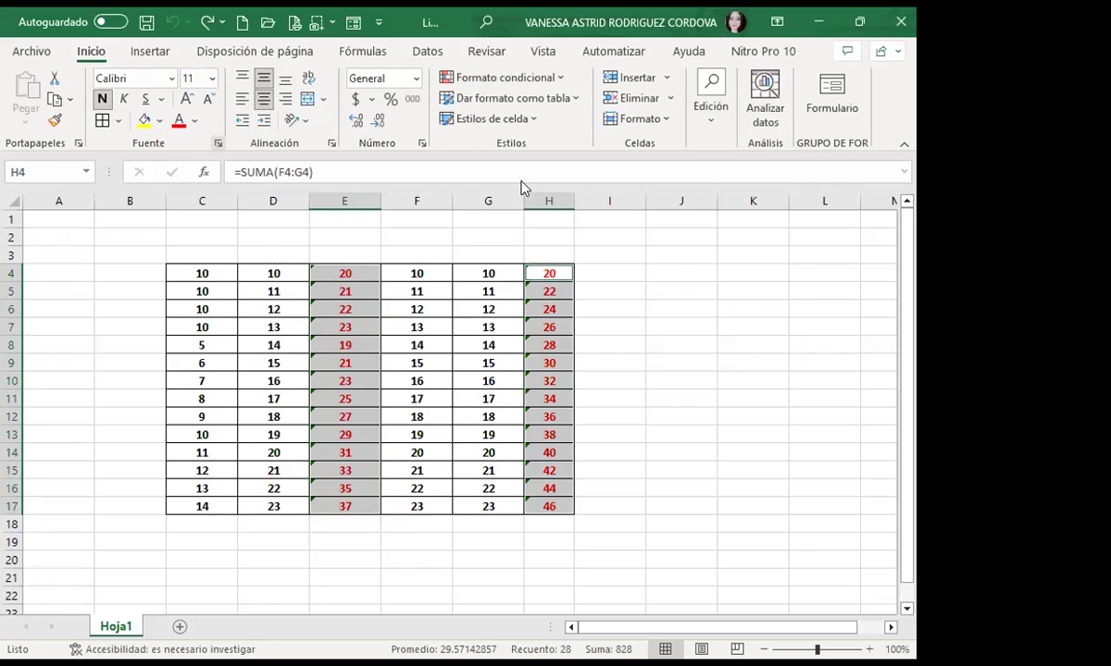
{"action": "left_click", "coordinate": [610, 151]}
{"action": "left_click", "coordinate": [331, 175]}
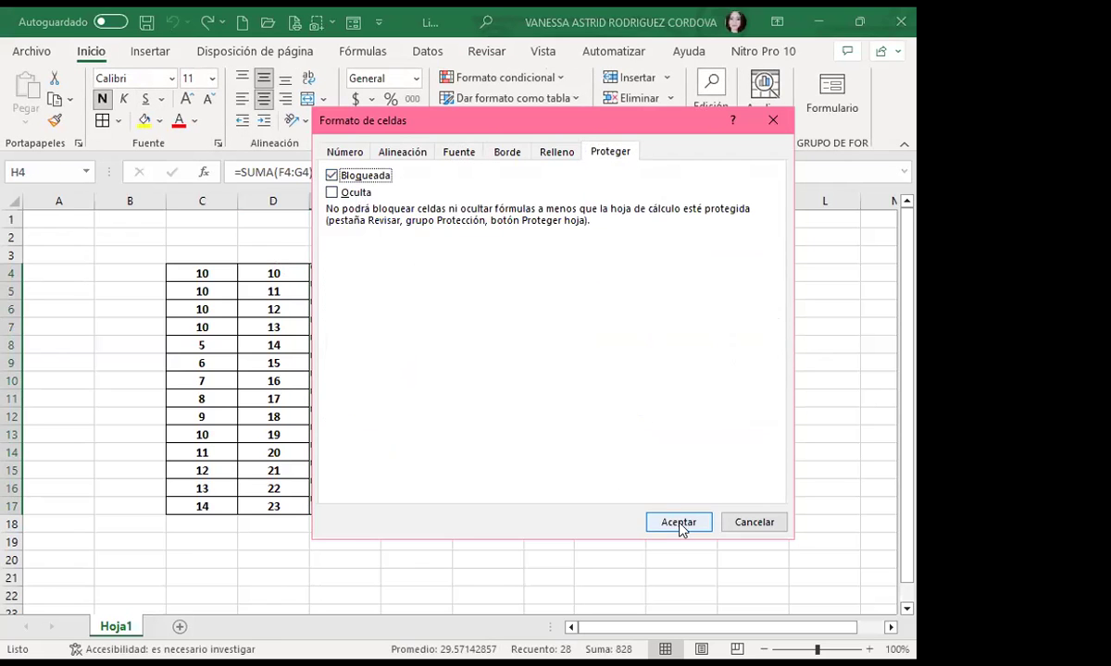
{"action": "key", "text": "Return"}
{"action": "left_click", "coordinate": [655, 424]}
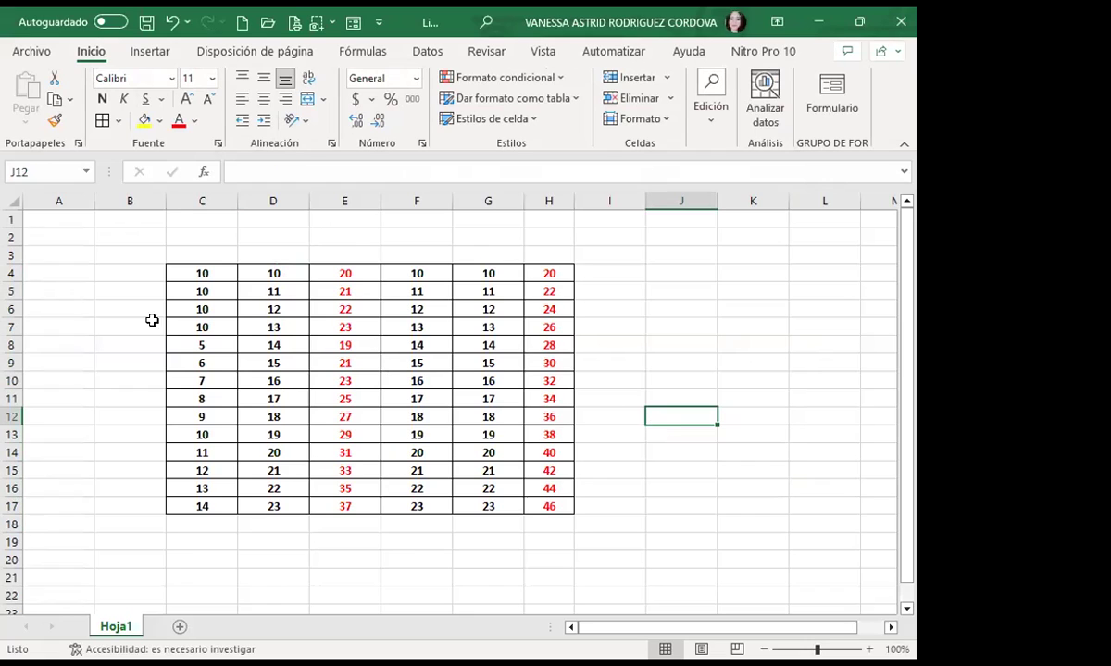
{"action": "left_click", "coordinate": [360, 342]}
{"action": "left_click", "coordinate": [359, 273]}
{"action": "left_click", "coordinate": [536, 506]}
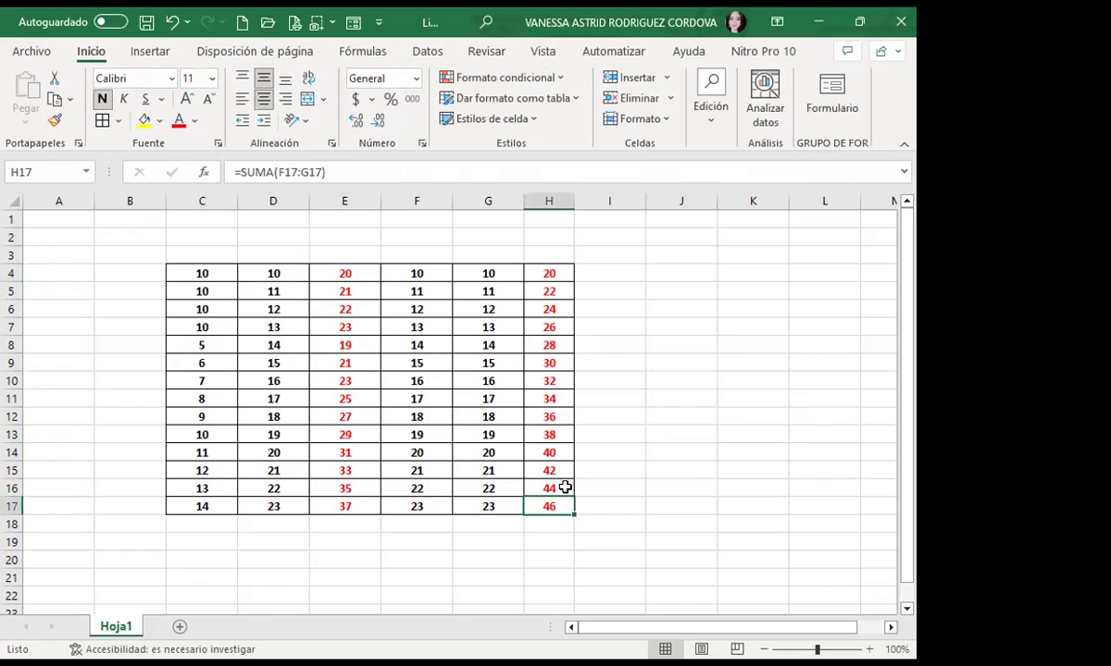
{"action": "left_click", "coordinate": [540, 416]}
{"action": "left_click", "coordinate": [539, 363]}
{"action": "left_click", "coordinate": [548, 311]}
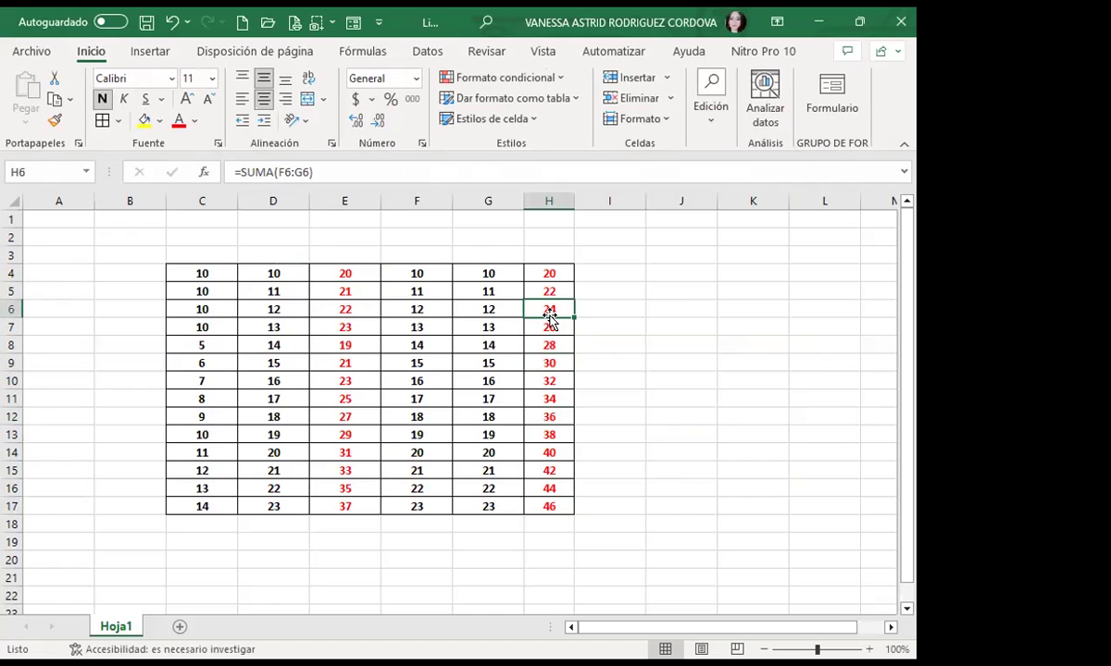
{"action": "left_click", "coordinate": [234, 441]}
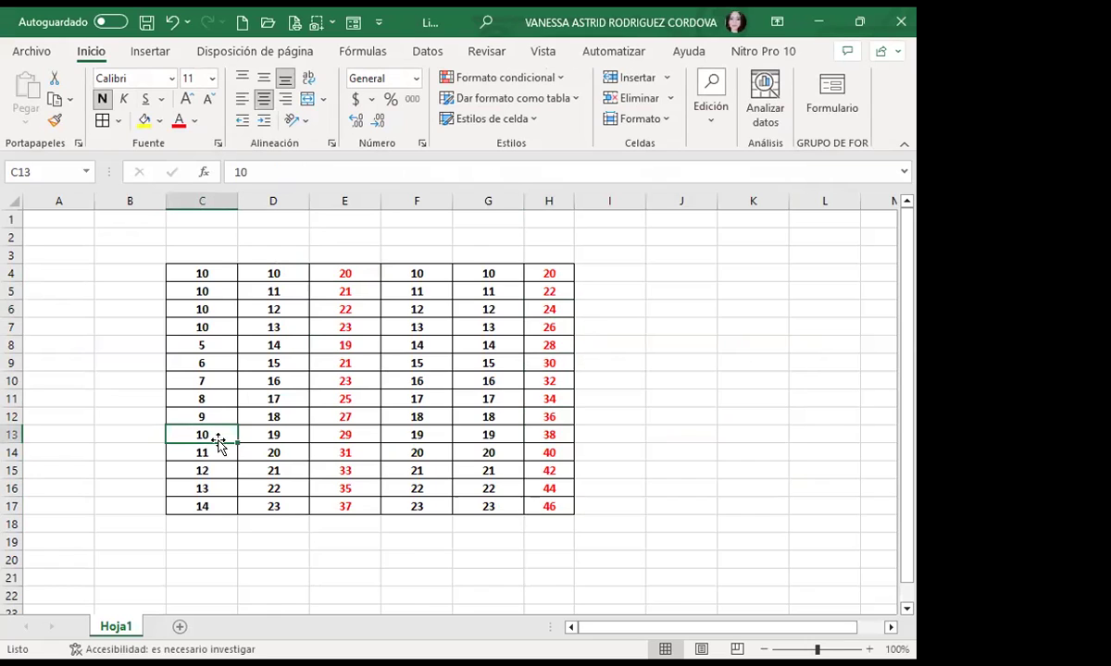
{"action": "left_click", "coordinate": [336, 361]}
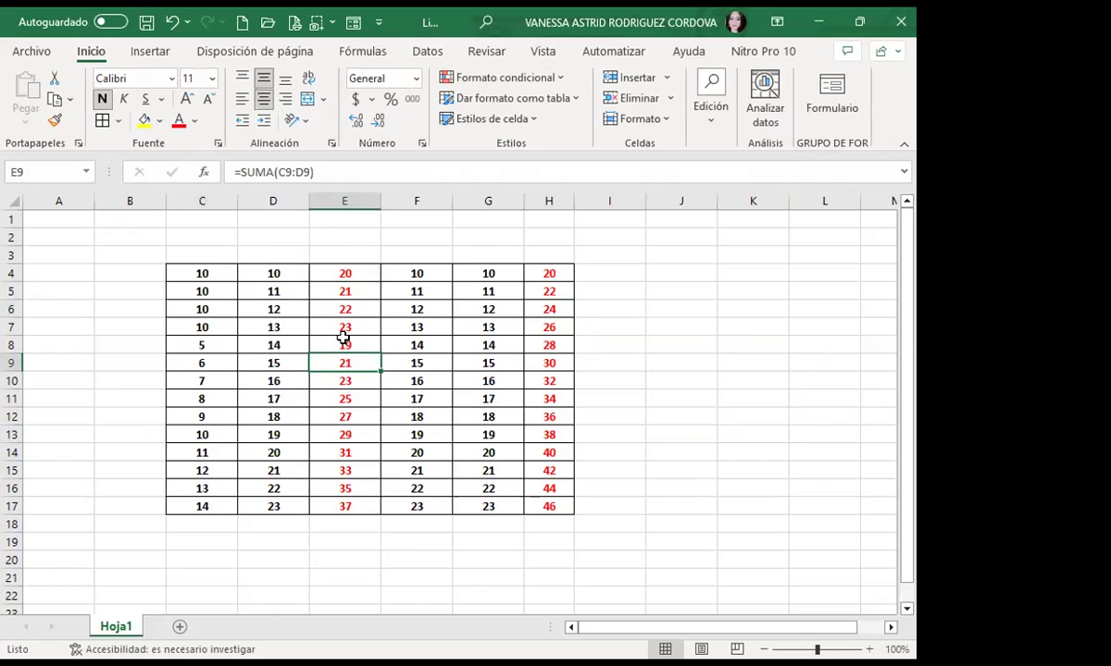
{"action": "left_click_drag", "start_coordinate": [356, 274], "coordinate": [347, 504]}
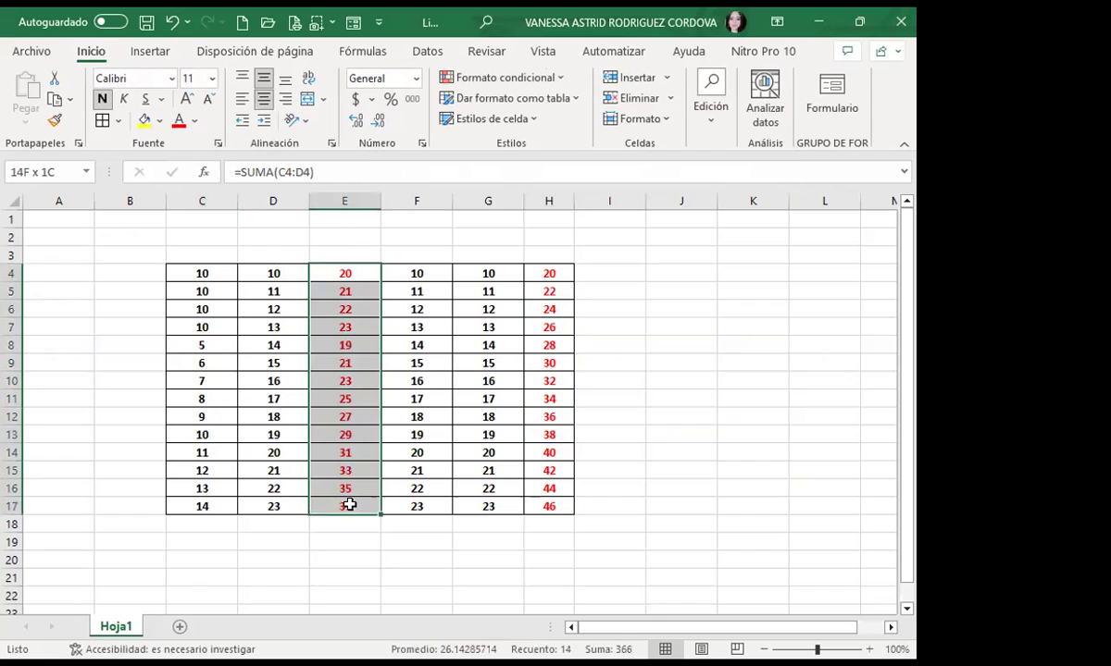
{"action": "left_click_drag", "start_coordinate": [550, 274], "coordinate": [542, 506]}
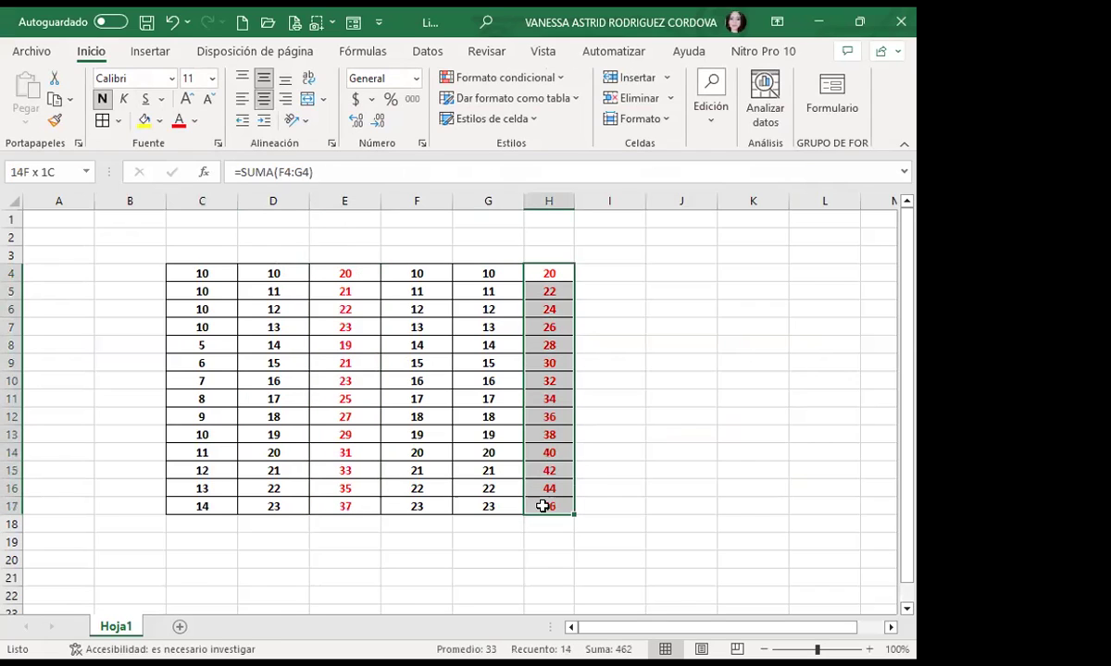
{"action": "left_click", "coordinate": [633, 442]}
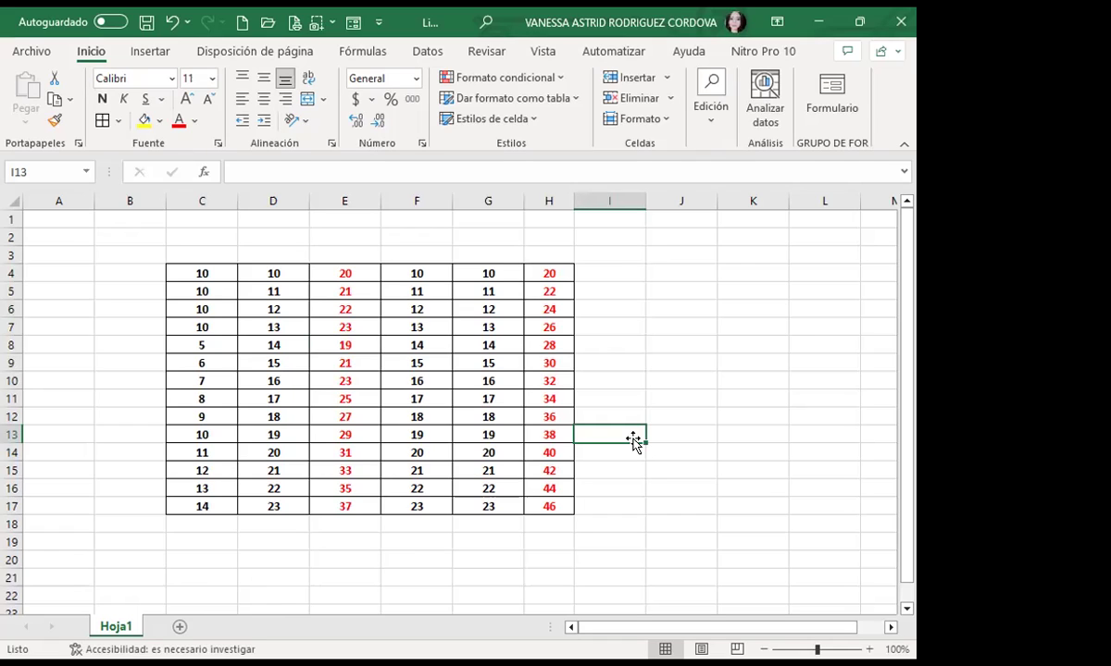
{"action": "left_click", "coordinate": [625, 380]}
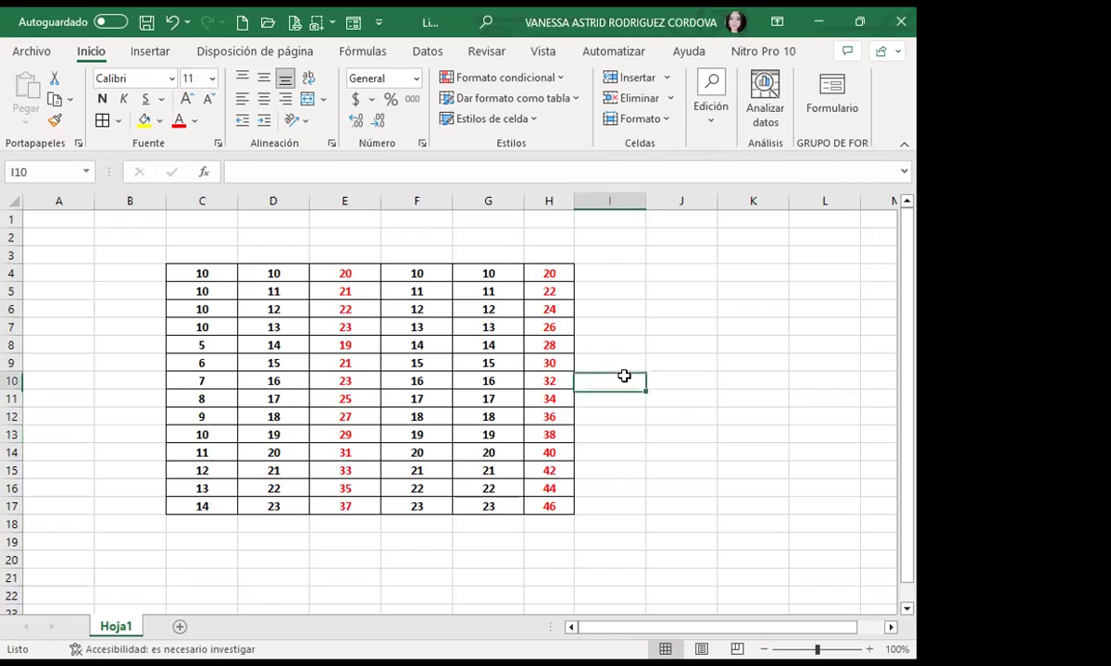
{"action": "left_click", "coordinate": [627, 328]}
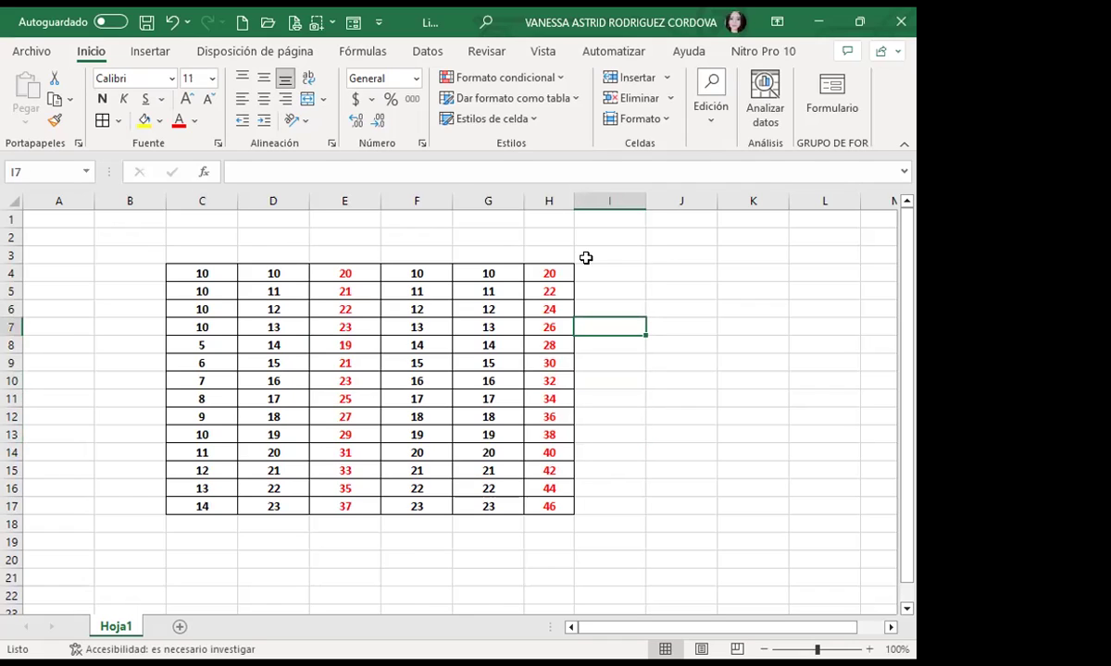
{"action": "left_click", "coordinate": [240, 535]}
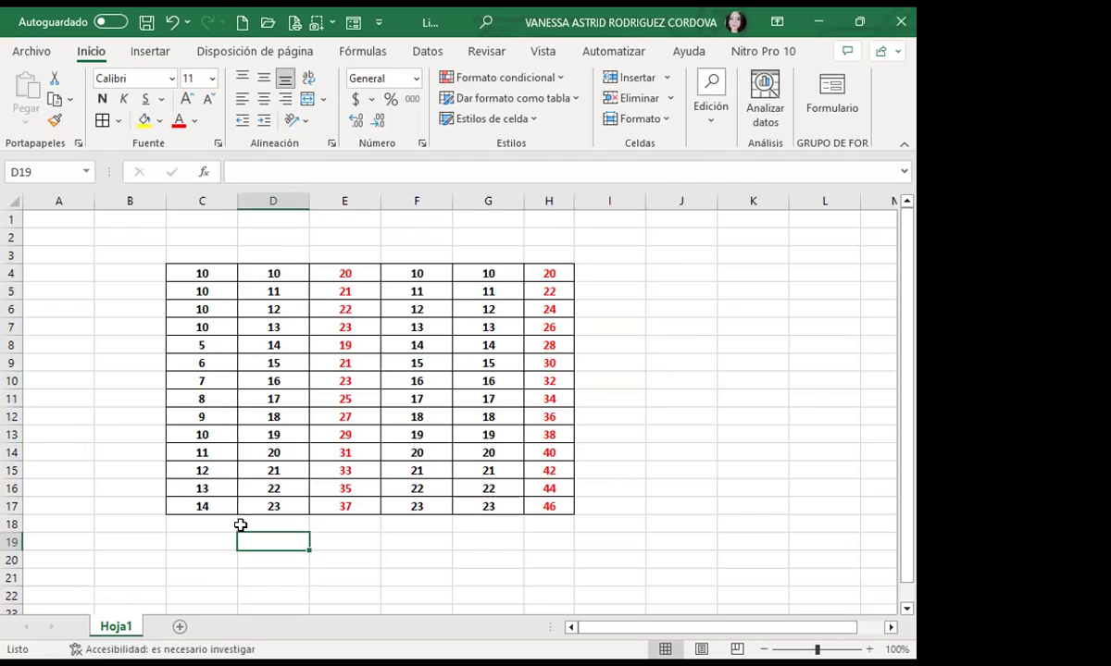
{"action": "left_click_drag", "start_coordinate": [342, 271], "coordinate": [338, 500]}
{"action": "left_click_drag", "start_coordinate": [549, 273], "coordinate": [539, 500]}
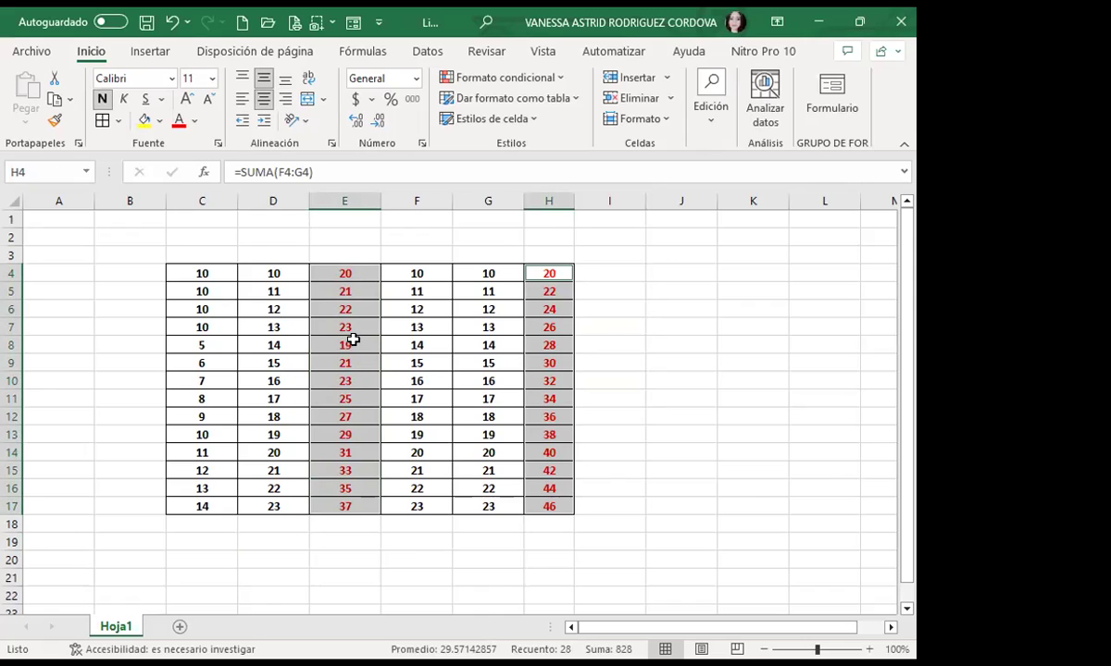
{"action": "mouse_move", "coordinate": [211, 271]}
{"action": "left_mouse_down"}
{"action": "mouse_move", "coordinate": [289, 397]}
{"action": "mouse_move", "coordinate": [297, 505]}
{"action": "left_mouse_up"}
{"action": "mouse_move", "coordinate": [413, 273]}
{"action": "left_mouse_down"}
{"action": "mouse_move", "coordinate": [501, 486]}
{"action": "mouse_move", "coordinate": [491, 507]}
{"action": "left_mouse_up"}
{"action": "left_click", "coordinate": [13, 199]}
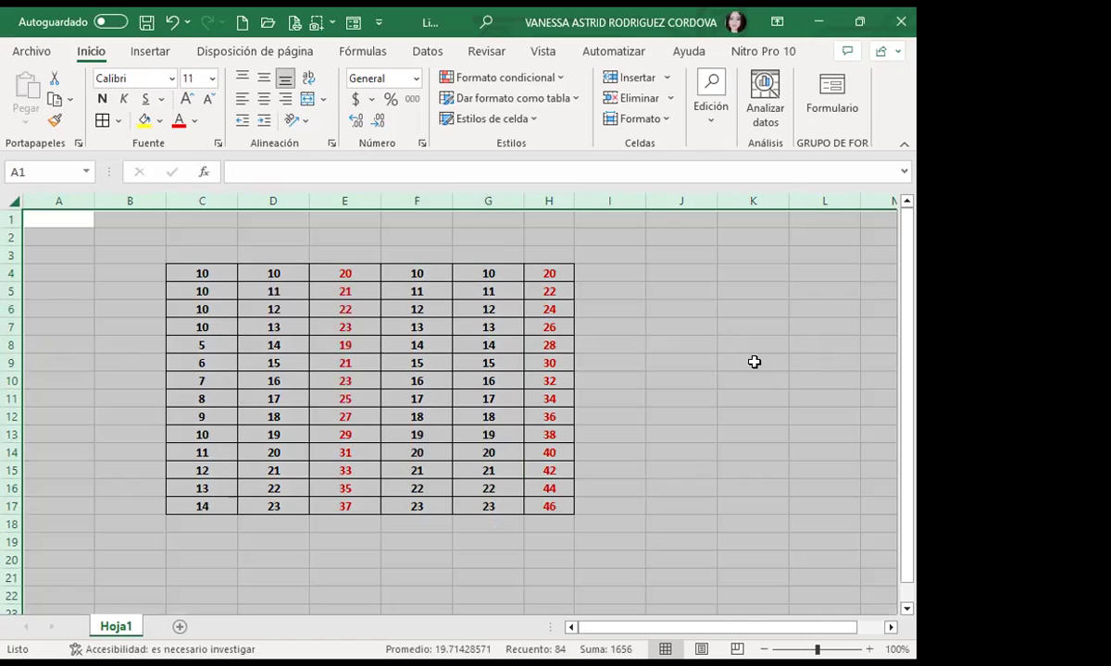
Uncheck Locked for every cell in the sheet via Format Cells > Protection
{"action": "left_click", "coordinate": [667, 121]}
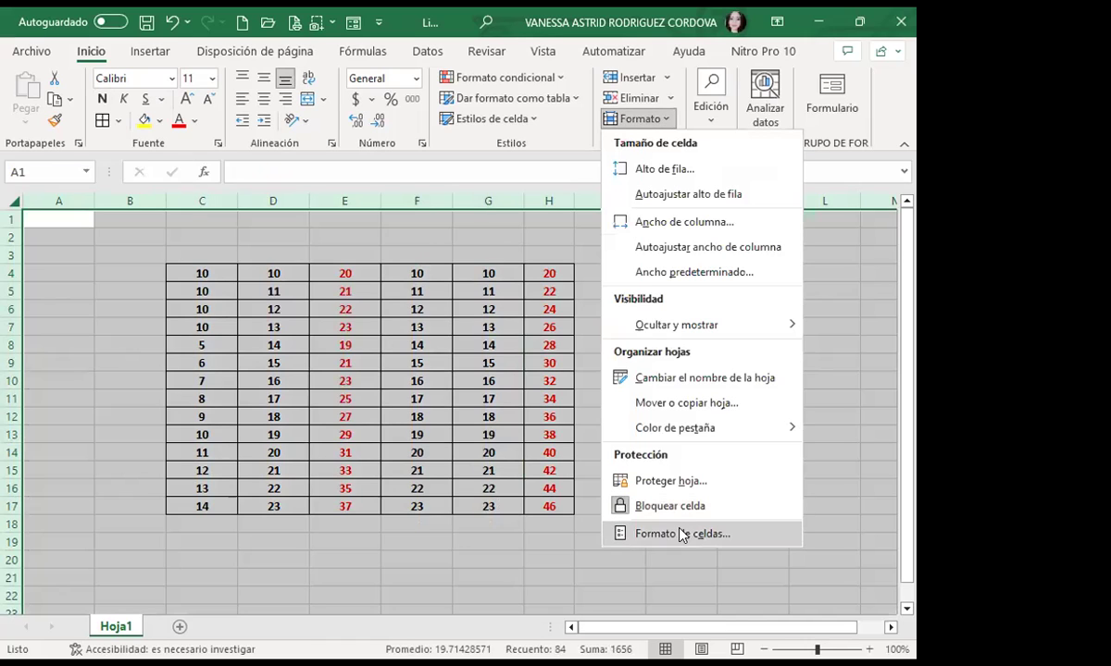
{"action": "left_click", "coordinate": [682, 535]}
{"action": "left_click", "coordinate": [333, 175]}
{"action": "left_click", "coordinate": [331, 175]}
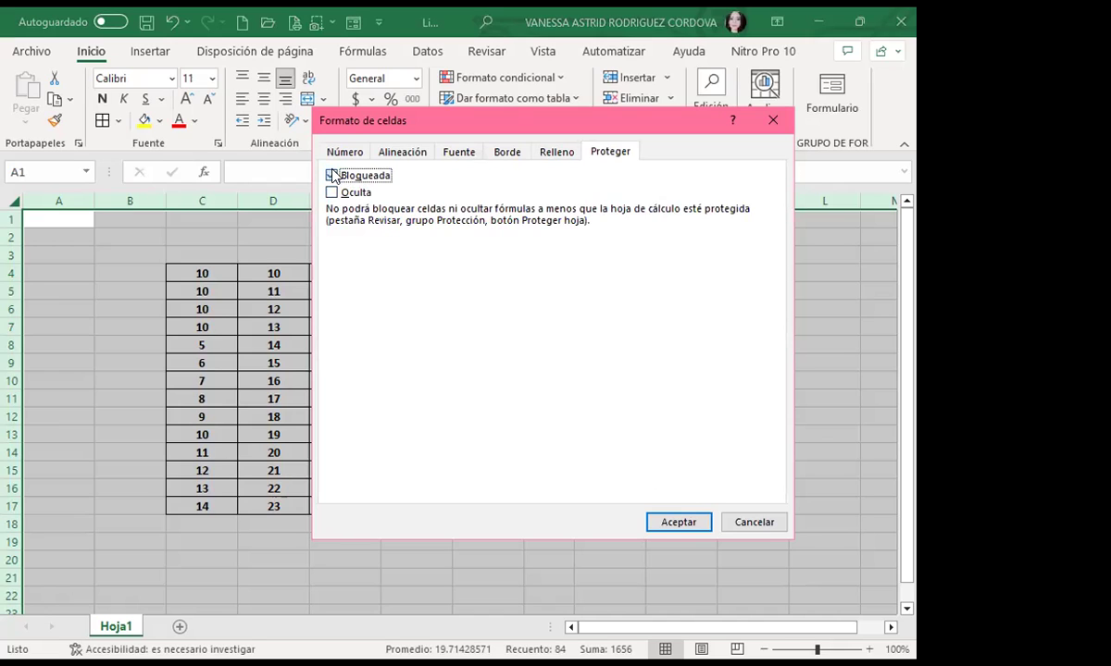
{"action": "left_click", "coordinate": [671, 518]}
{"action": "left_click", "coordinate": [701, 446]}
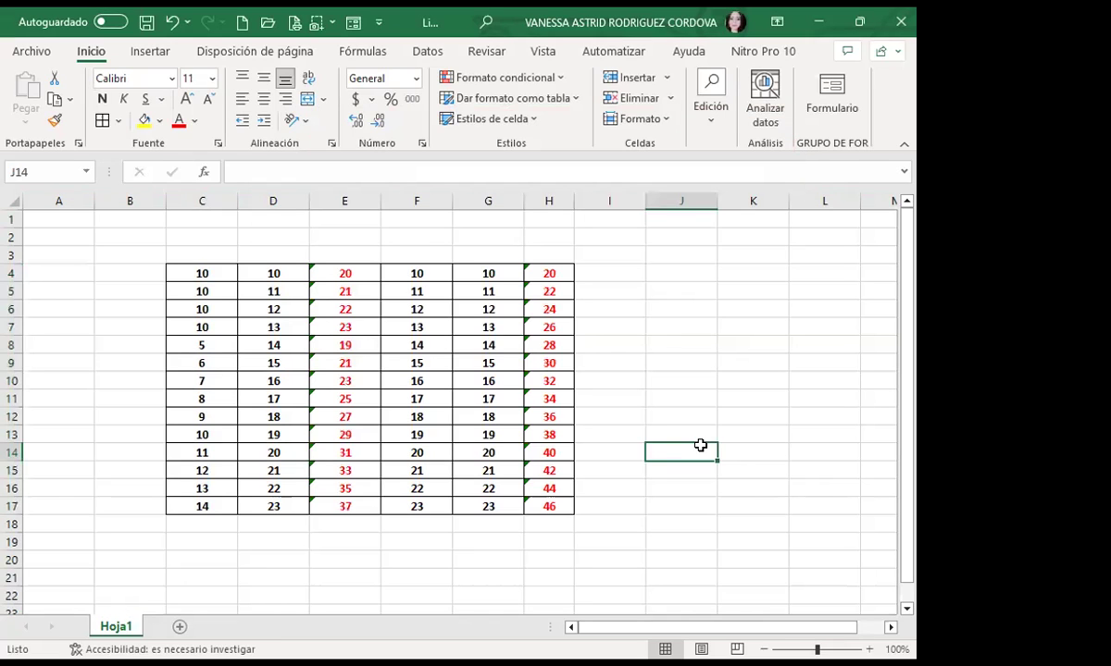
Keep the sum cells E4:E17 and H4:H17 locked in the protection settings
{"action": "left_click_drag", "start_coordinate": [352, 275], "coordinate": [368, 490]}
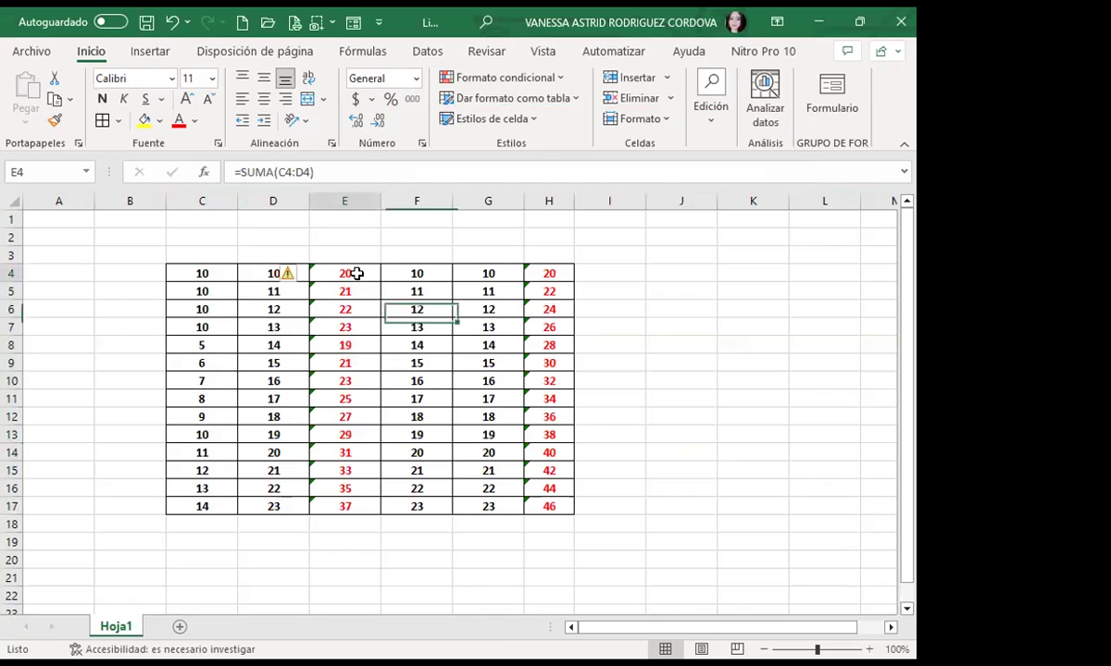
{"action": "left_click_drag", "start_coordinate": [549, 273], "coordinate": [560, 506]}
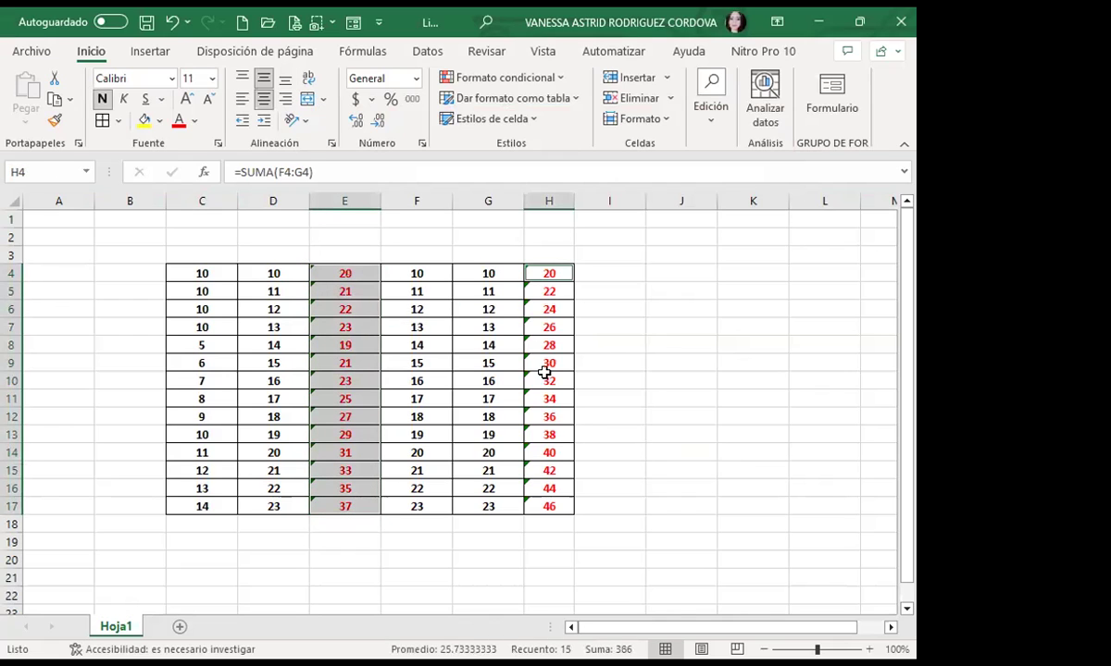
{"action": "left_click", "coordinate": [659, 119]}
{"action": "left_click", "coordinate": [653, 535]}
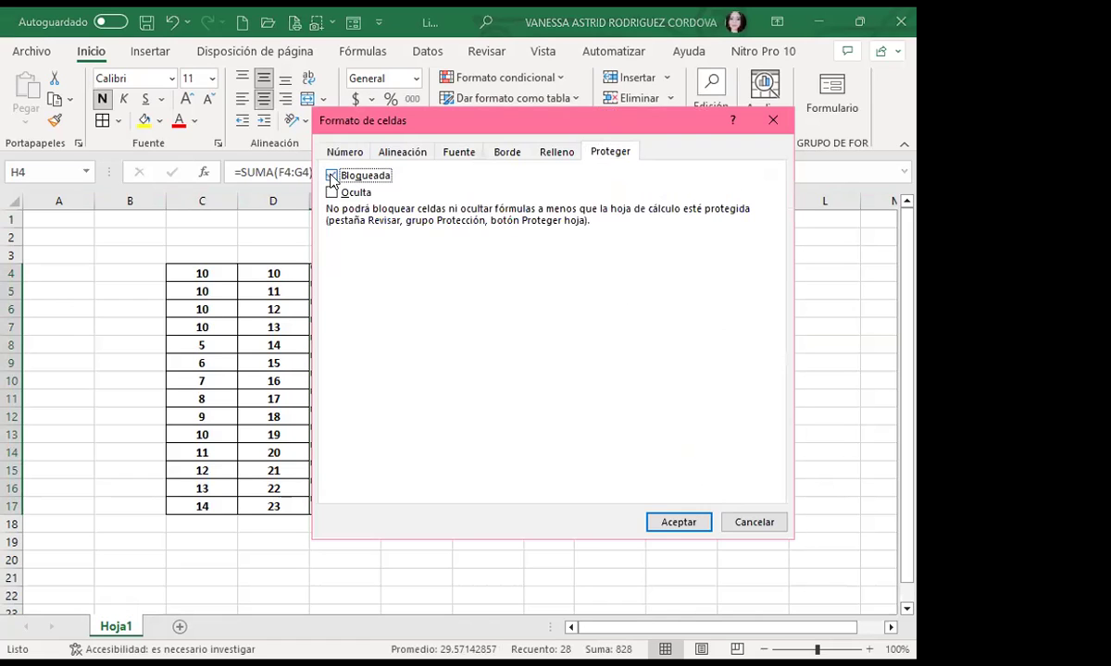
{"action": "left_click", "coordinate": [678, 523]}
{"action": "left_click", "coordinate": [653, 392]}
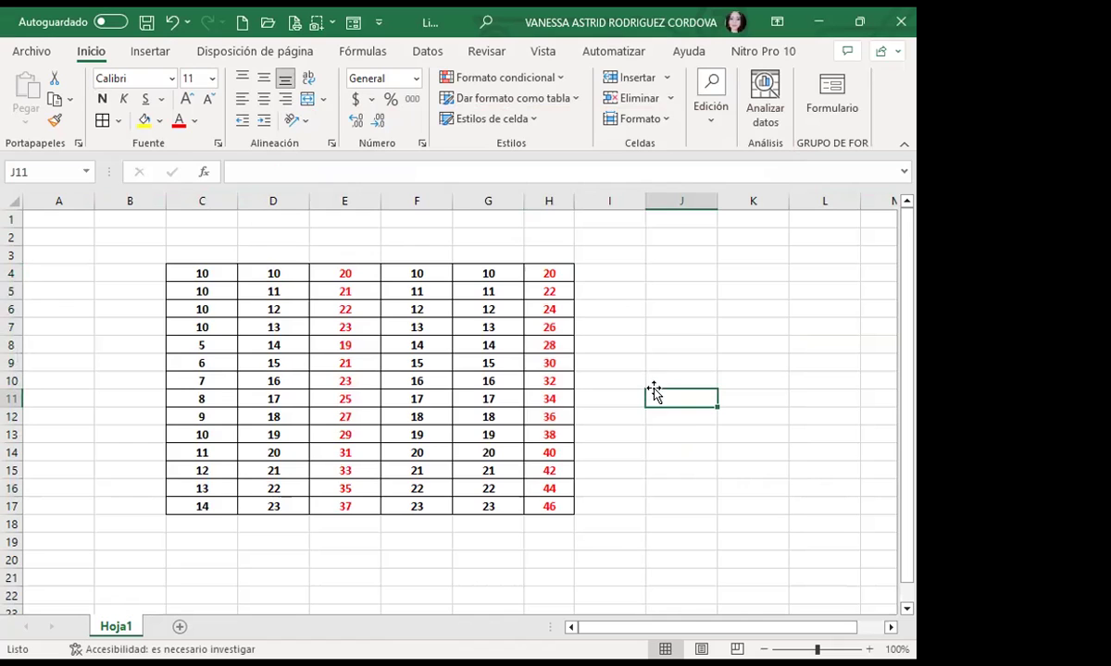
Protect the sheet from the Review tab, entering and confirming the sheet password
{"action": "left_click", "coordinate": [429, 52]}
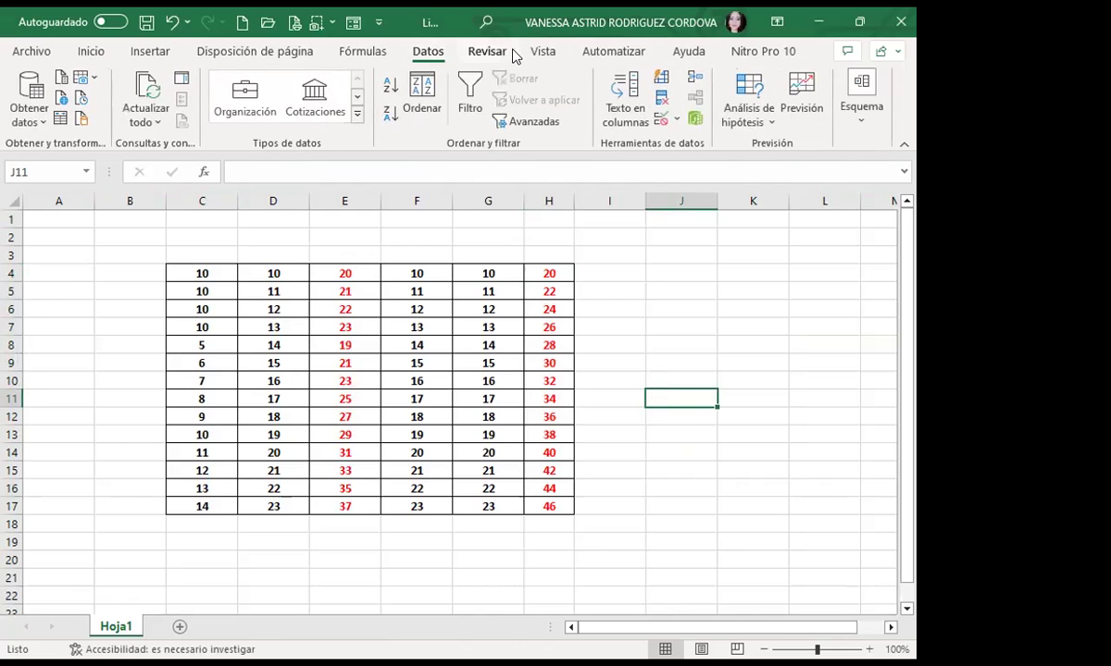
{"action": "left_click", "coordinate": [542, 51]}
{"action": "left_click", "coordinate": [487, 51]}
{"action": "left_click", "coordinate": [622, 117]}
{"action": "left_click", "coordinate": [602, 185]}
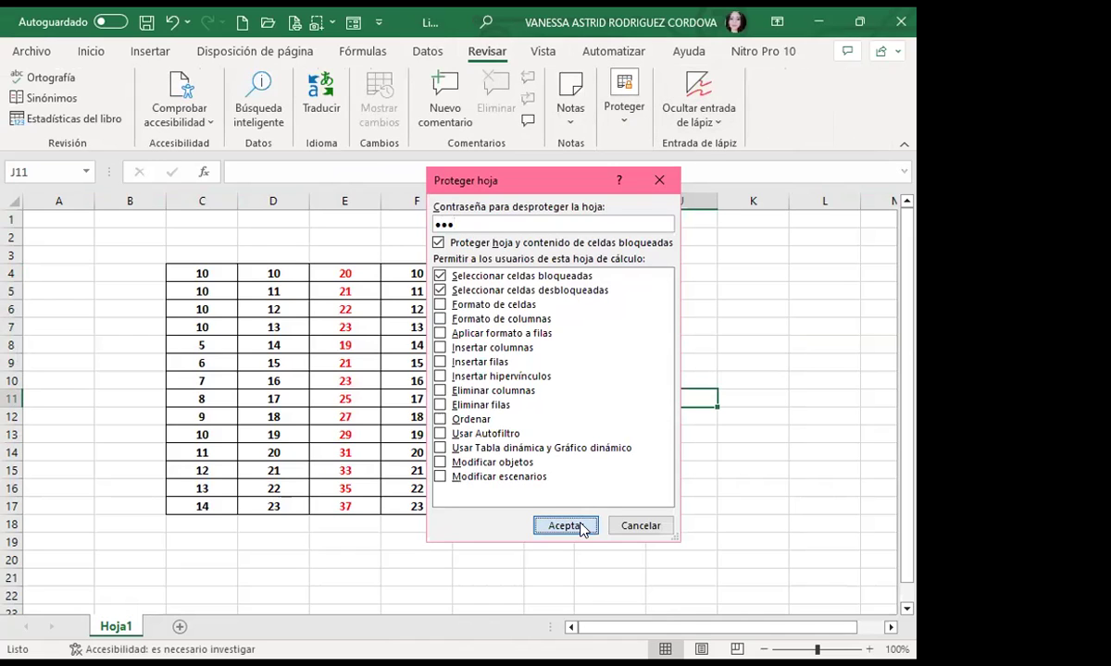
{"action": "left_click", "coordinate": [565, 526]}
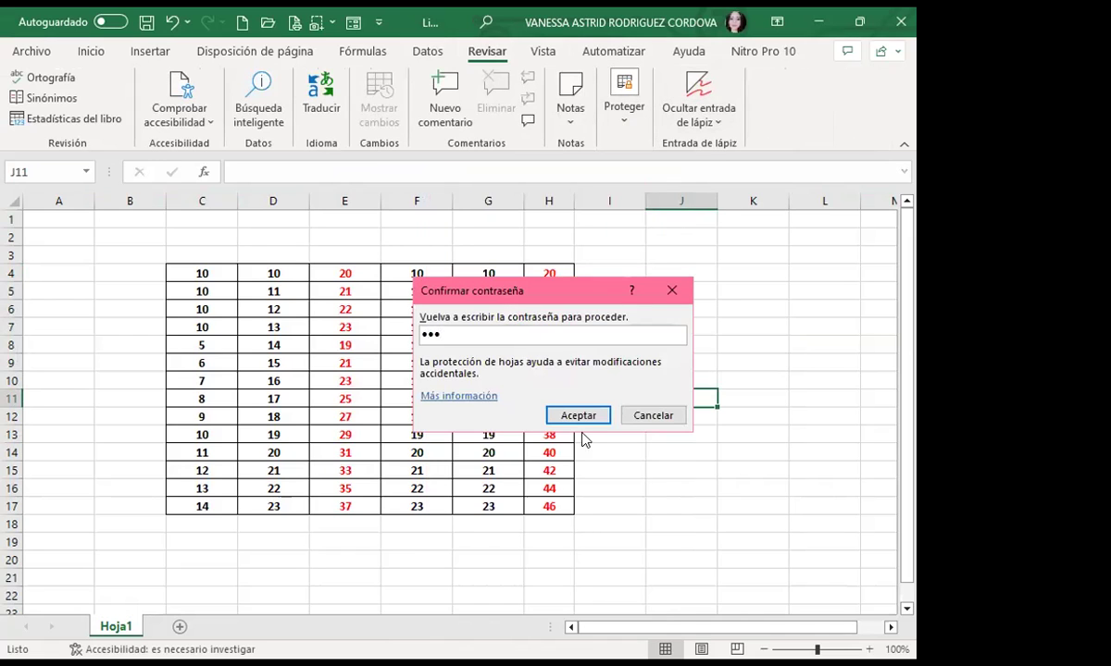
{"action": "left_click", "coordinate": [578, 415]}
{"action": "left_click", "coordinate": [624, 357]}
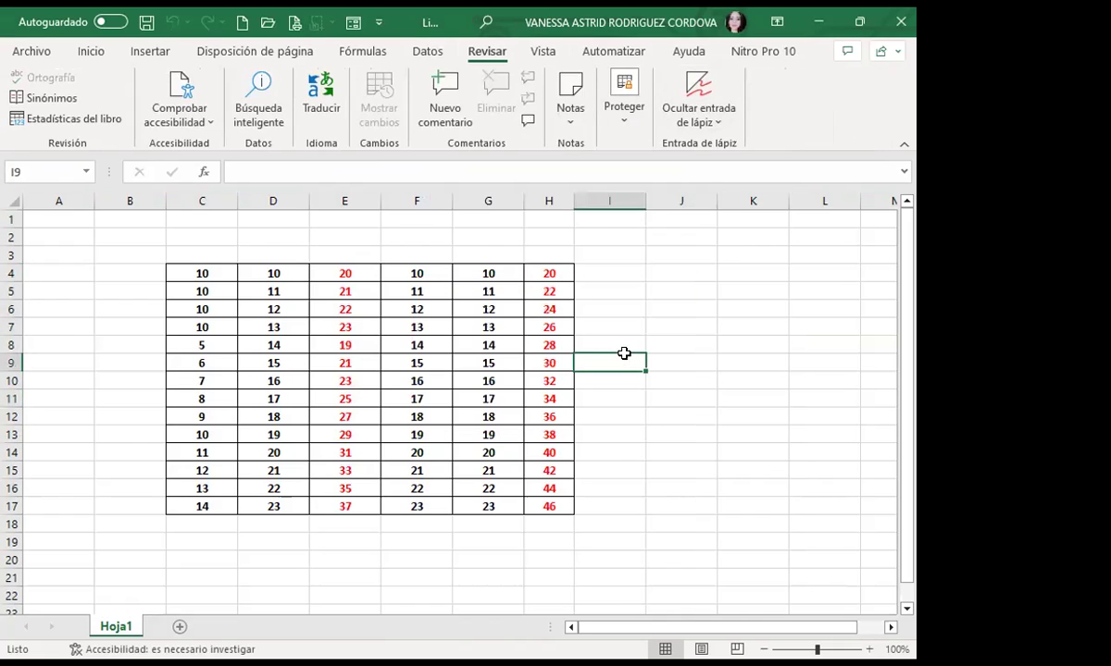
Type the test entries FGFGF, FGD, GF and FGFGF into cells B6, B8, B10 and B12
{"action": "left_click", "coordinate": [102, 307]}
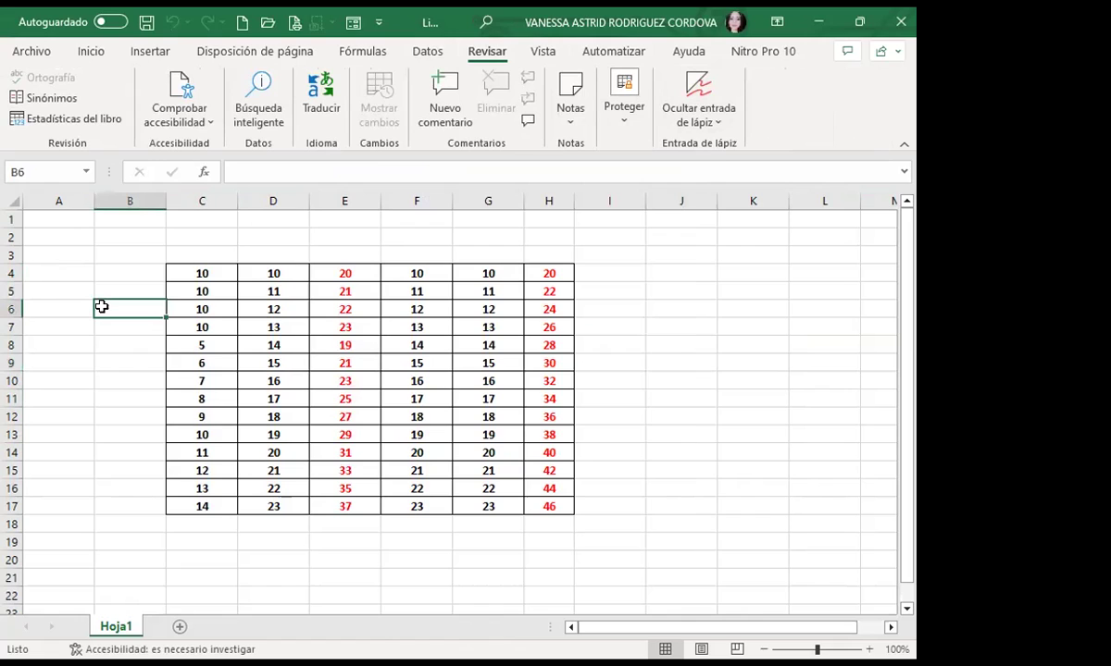
{"action": "type", "text": "FGFGF"}
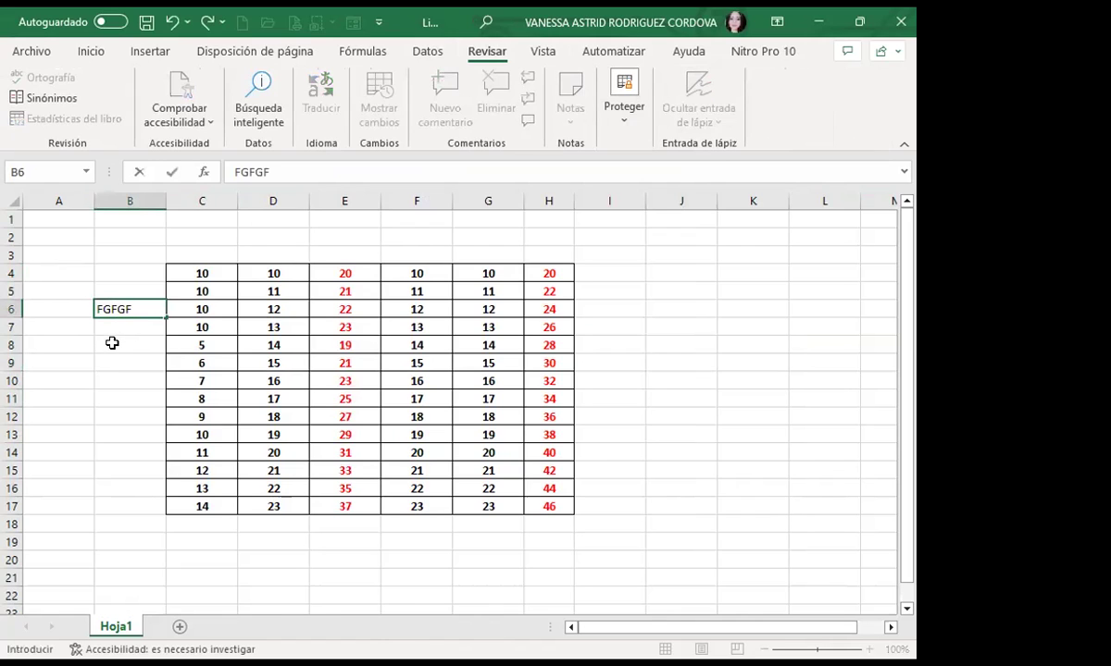
{"action": "key", "text": "Return"}
{"action": "left_click", "coordinate": [111, 346]}
{"action": "type", "text": "FGD"}
{"action": "left_click", "coordinate": [109, 381]}
{"action": "type", "text": "GF"}
{"action": "left_click", "coordinate": [109, 416]}
{"action": "type", "text": "FGFGF"}
{"action": "left_click", "coordinate": [112, 449]}
Overwrite C4, C5 and C6 with 20, 30 and 40
{"action": "left_click", "coordinate": [209, 273]}
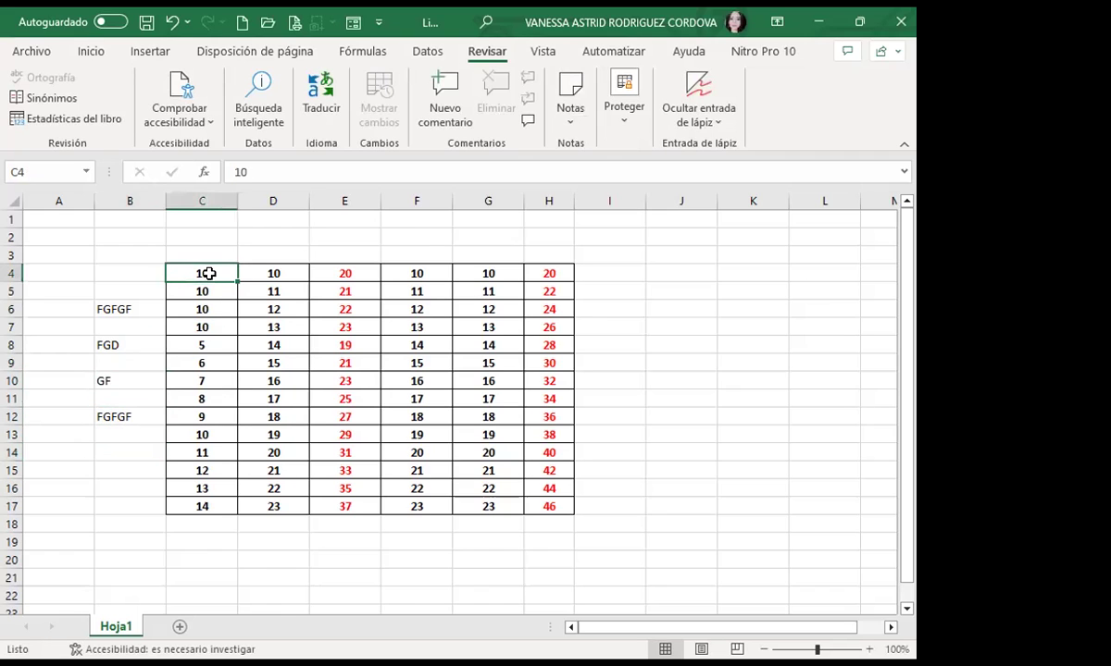
{"action": "type", "text": "20"}
{"action": "key", "text": "Return"}
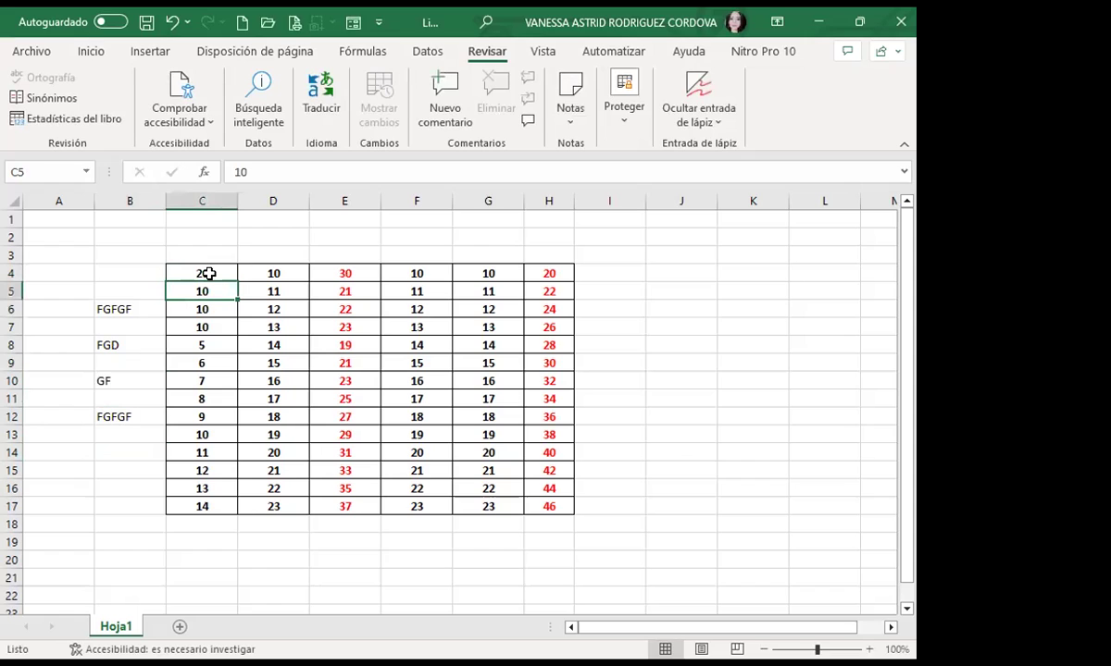
{"action": "type", "text": "3"}
{"action": "key", "text": "Return"}
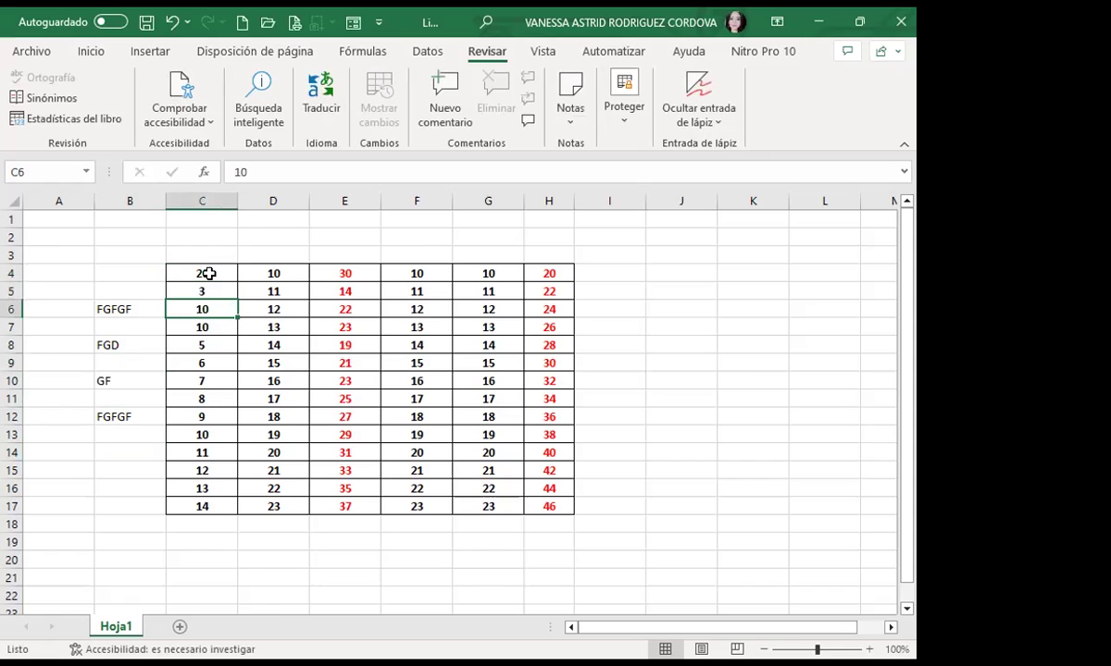
{"action": "key", "text": "Up"}
{"action": "type", "text": "0"}
{"action": "key", "text": "BackSpace"}
{"action": "type", "text": "30"}
{"action": "key", "text": "Return"}
{"action": "type", "text": "40"}
{"action": "key", "text": "Return"}
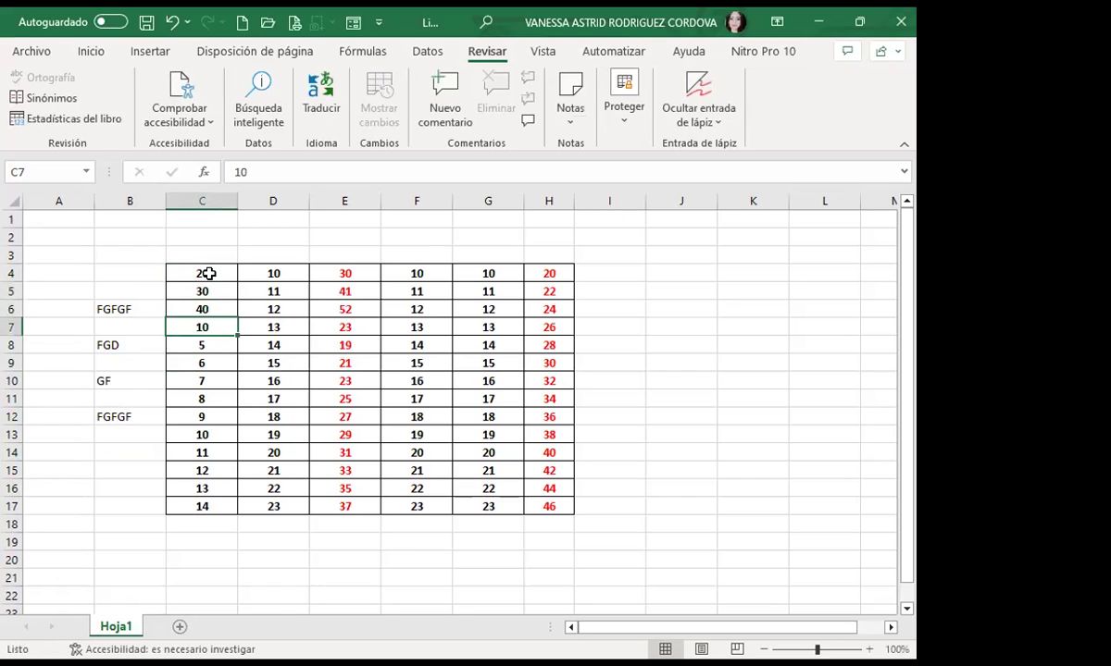
{"action": "key", "text": "Return"}
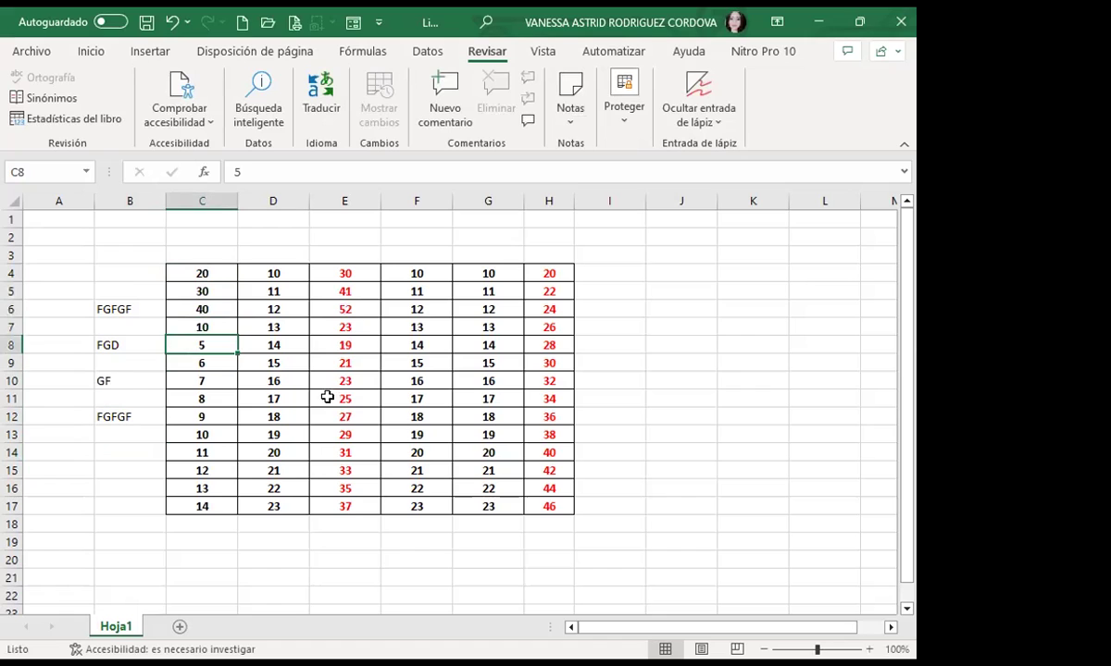
Type GFG into J7 and FG into K14, J18 and F20
{"action": "left_click", "coordinate": [681, 327]}
{"action": "type", "text": "GFG"}
{"action": "left_click_drag", "start_coordinate": [752, 452], "coordinate": [709, 515]}
{"action": "type", "text": "FG"}
{"action": "left_click", "coordinate": [414, 560]}
{"action": "type", "text": "FG"}
{"action": "left_click", "coordinate": [201, 578]}
{"action": "type", "text": "FG"}
{"action": "left_click", "coordinate": [58, 542]}
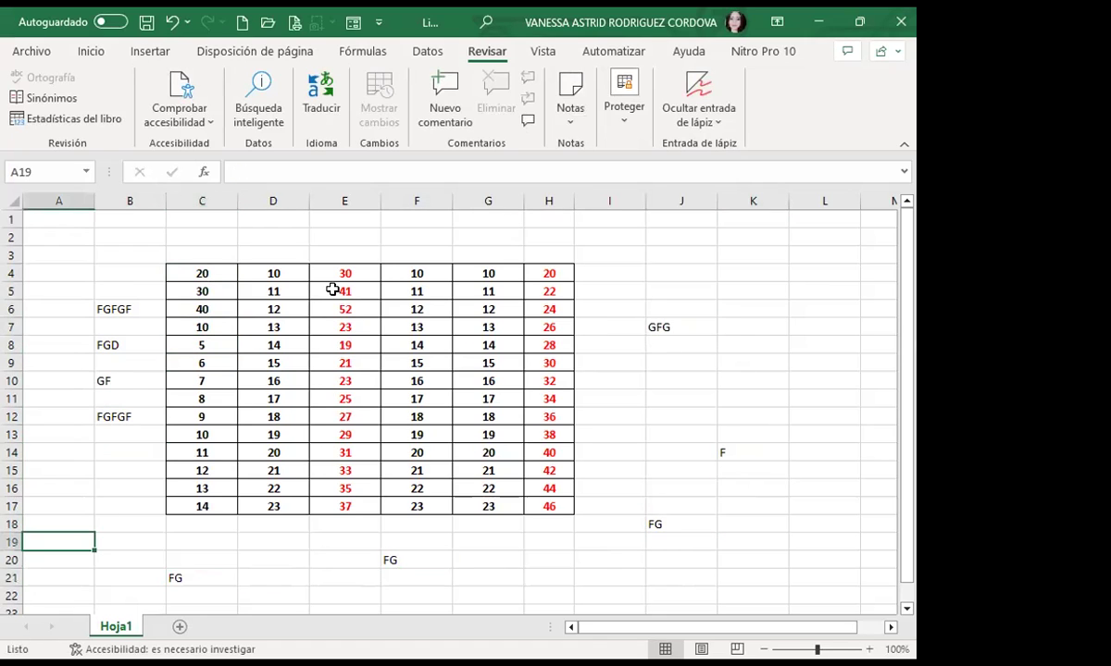
Try editing the locked sums in E4 and H4, and dismiss each protection warning
{"action": "left_click", "coordinate": [312, 271]}
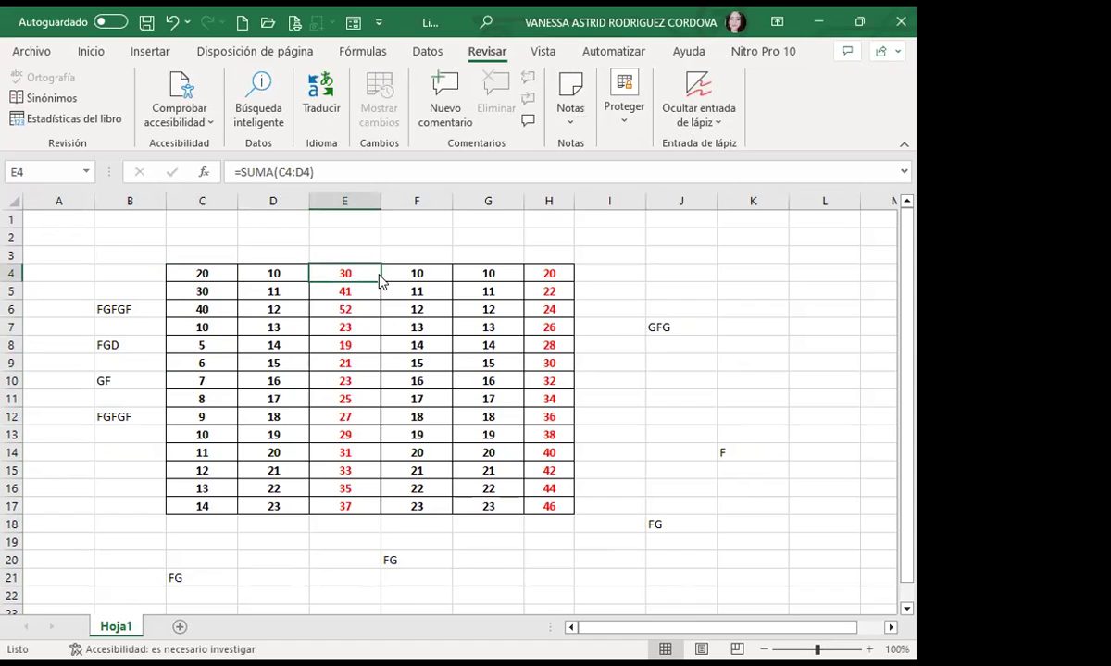
{"action": "left_click_drag", "start_coordinate": [379, 274], "coordinate": [380, 280]}
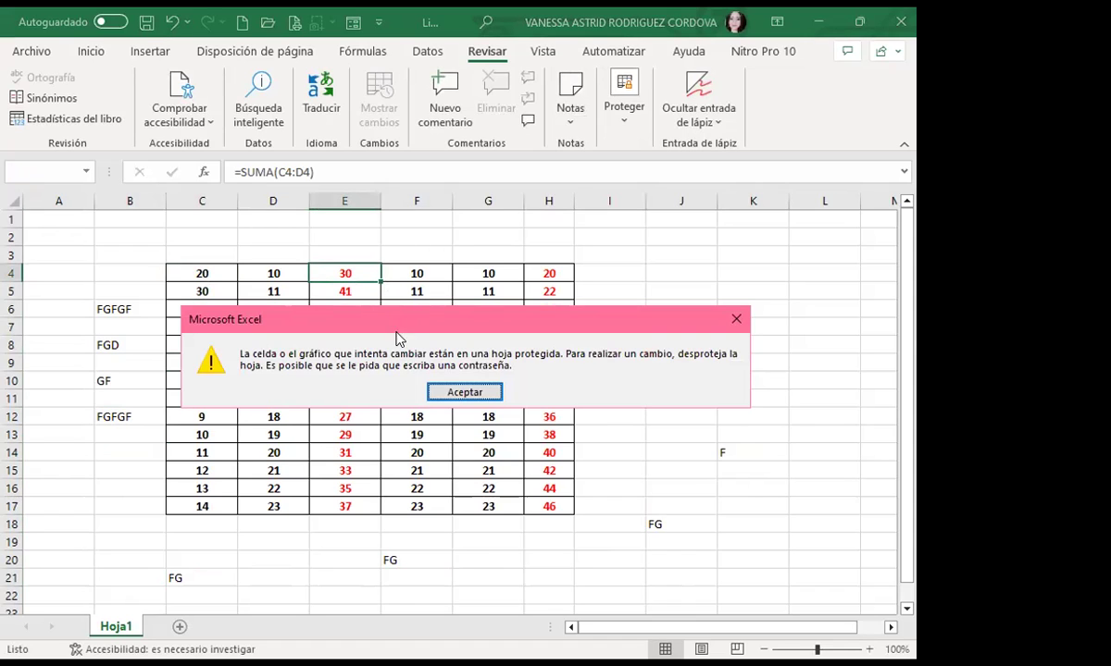
{"action": "key", "text": "Return"}
{"action": "left_click", "coordinate": [548, 275]}
{"action": "double_click", "coordinate": [548, 275]}
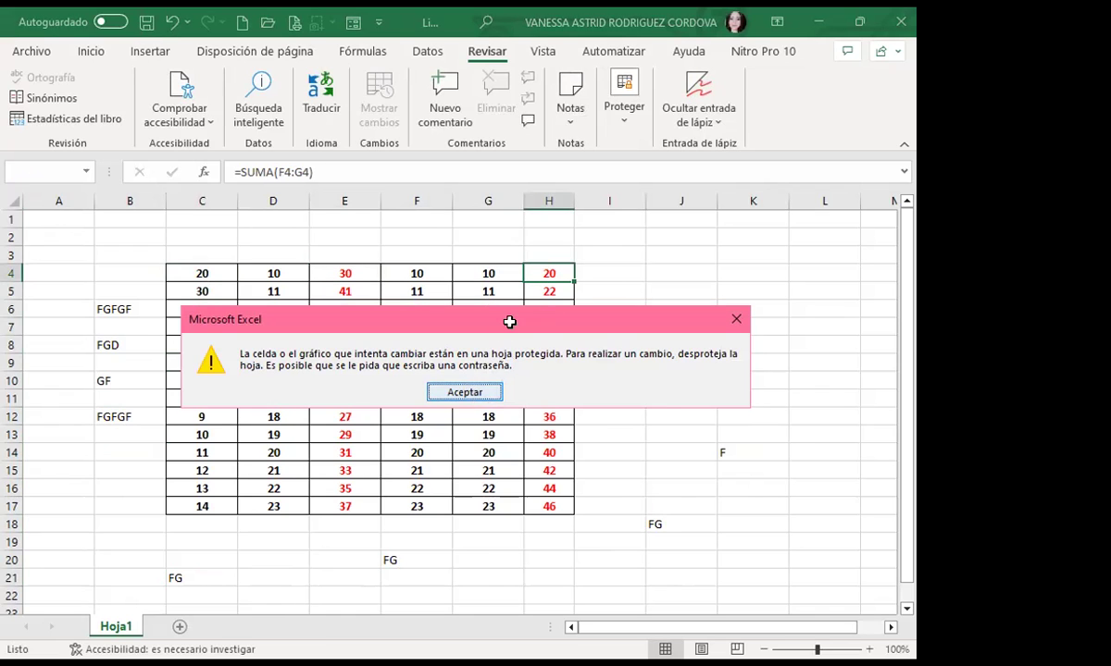
{"action": "key", "text": "Return"}
{"action": "left_click", "coordinate": [353, 271]}
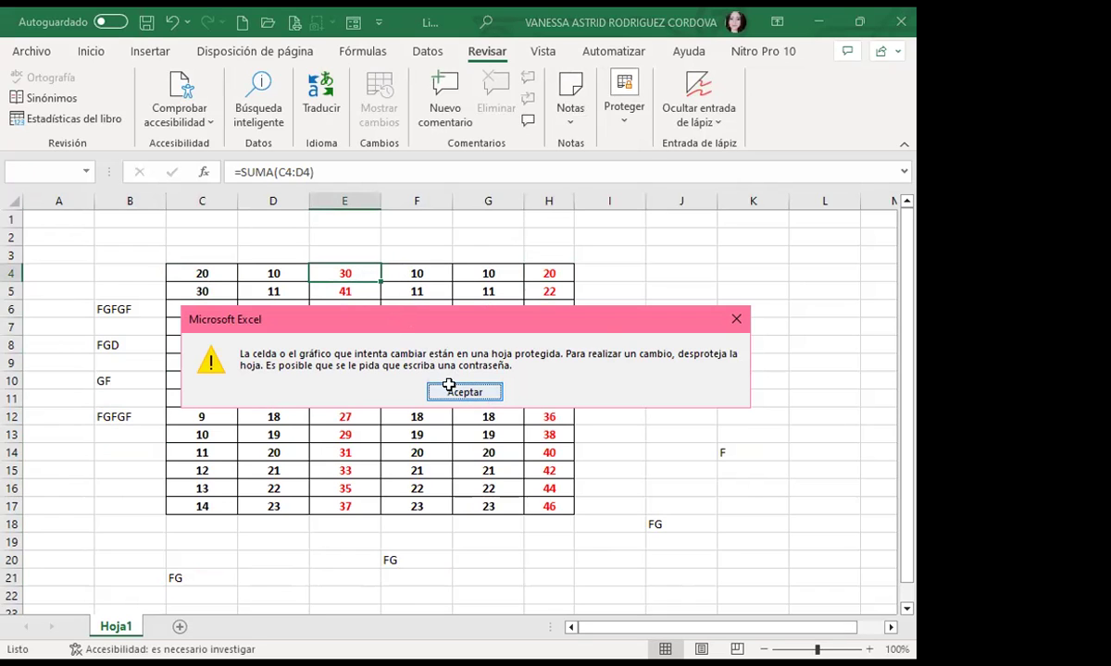
{"action": "left_click", "coordinate": [448, 387]}
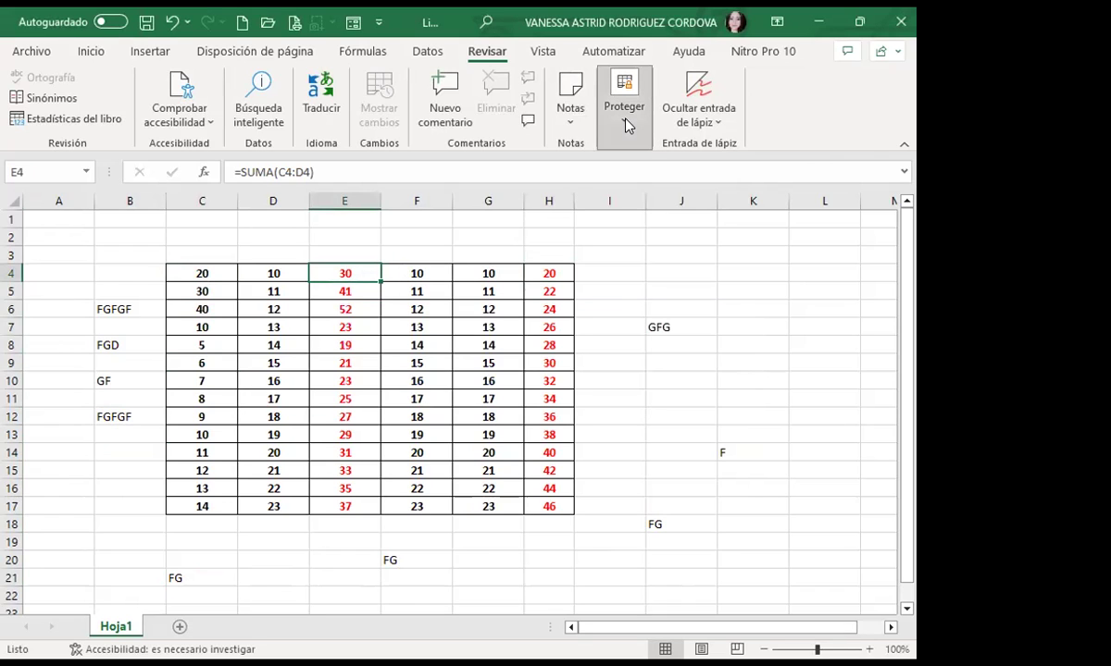
{"action": "left_click", "coordinate": [626, 120]}
{"action": "left_click", "coordinate": [548, 275]}
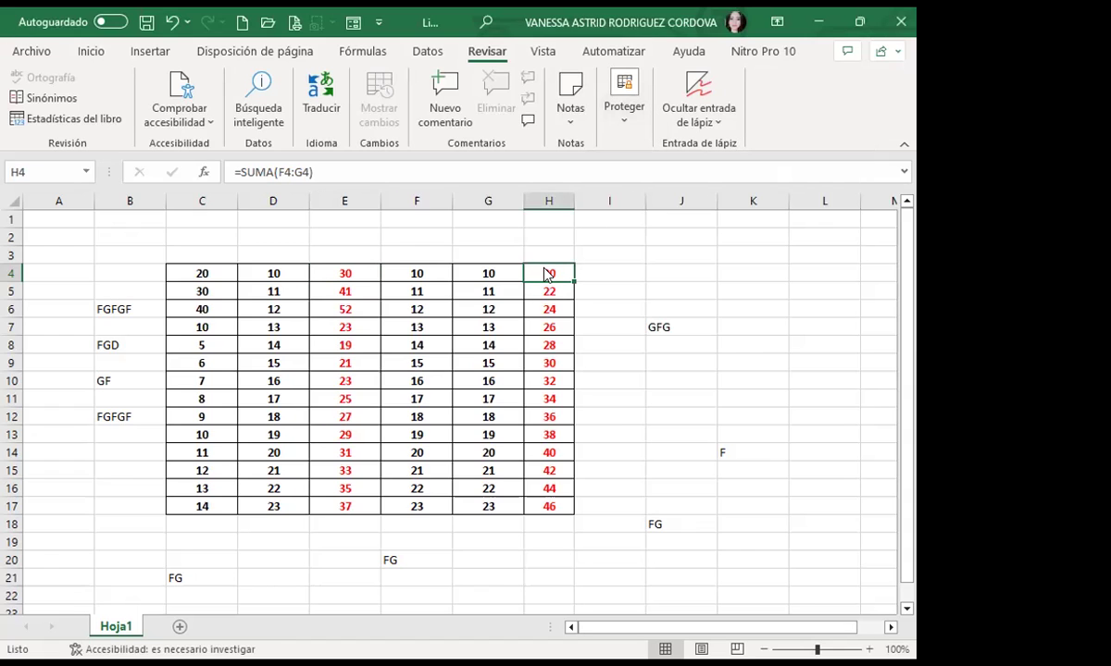
{"action": "double_click", "coordinate": [544, 270]}
{"action": "key", "text": "Return"}
{"action": "left_click", "coordinate": [612, 433]}
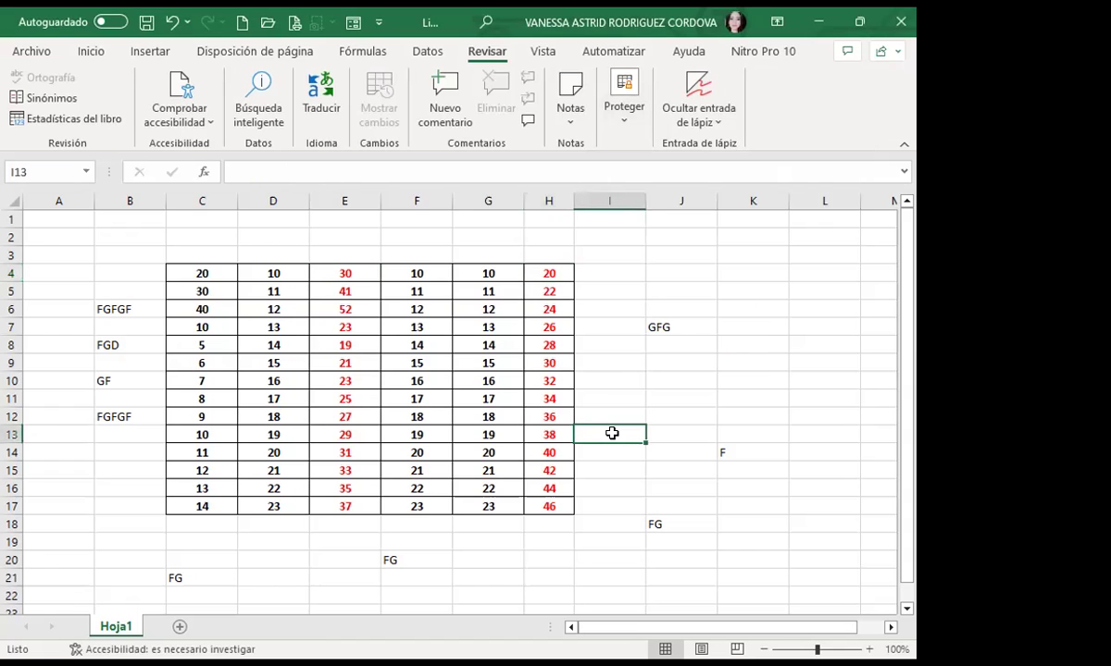
Type VBV in C7 and BVB in C10, and confirm that deleting the E9 formula is refused
{"action": "left_click", "coordinate": [97, 52]}
{"action": "left_click", "coordinate": [120, 233]}
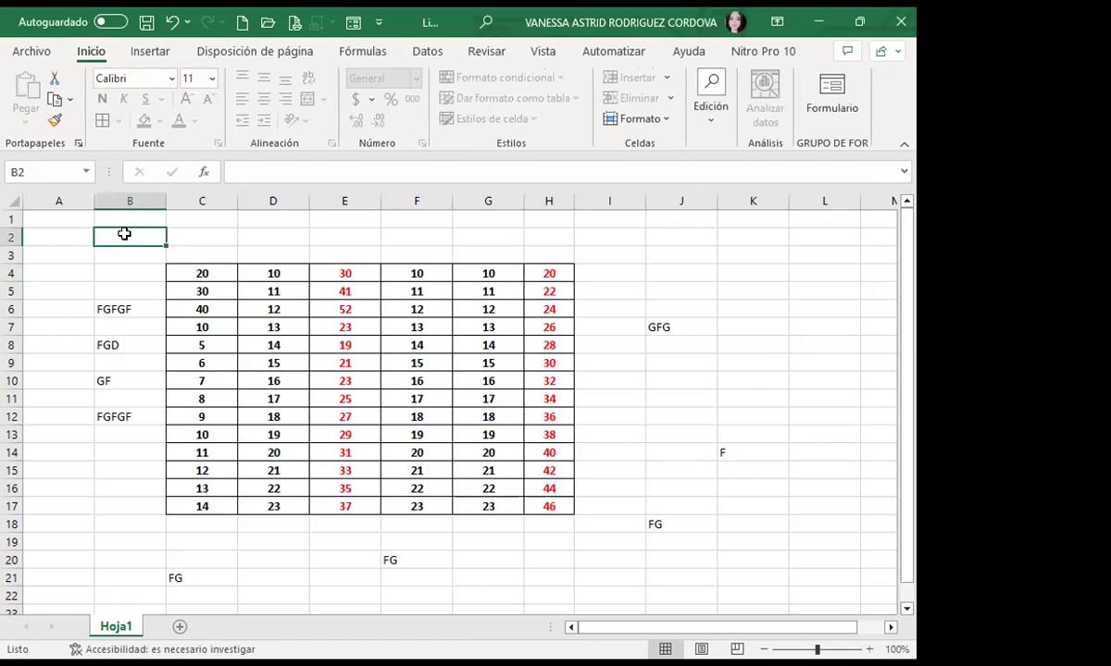
{"action": "left_click", "coordinate": [193, 276]}
{"action": "left_click", "coordinate": [204, 327]}
{"action": "type", "text": "VBV"}
{"action": "left_click", "coordinate": [207, 381]}
{"action": "type", "text": "BVB"}
{"action": "key", "text": "Return"}
{"action": "left_click", "coordinate": [344, 363]}
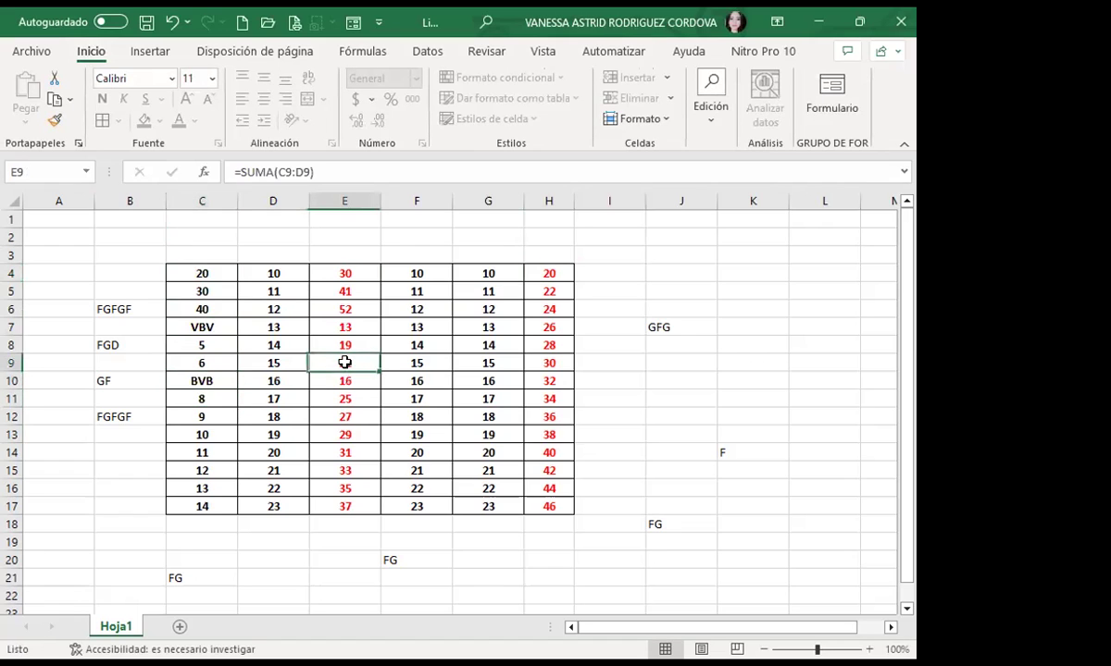
{"action": "key", "text": "Delete"}
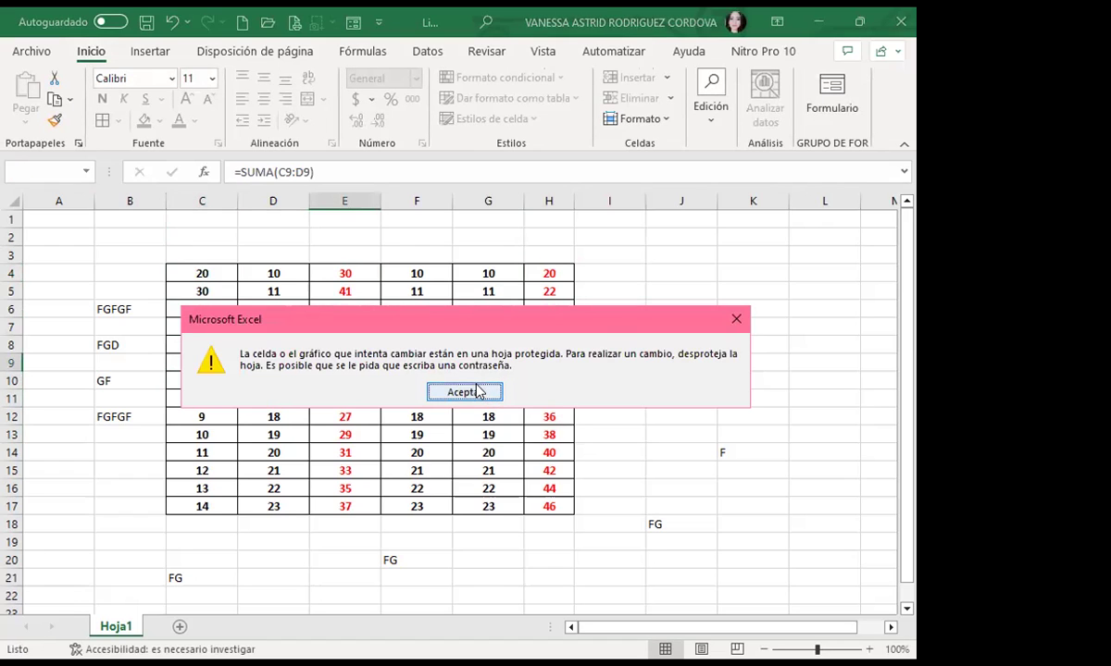
{"action": "left_click", "coordinate": [458, 390]}
Undo the C10 and C7 test entries, then check the formula cells E6, H4 and H14
{"action": "key", "text": "ctrl+z"}
{"action": "key", "text": "ctrl+z"}
{"action": "left_click", "coordinate": [198, 360]}
{"action": "left_click", "coordinate": [321, 307]}
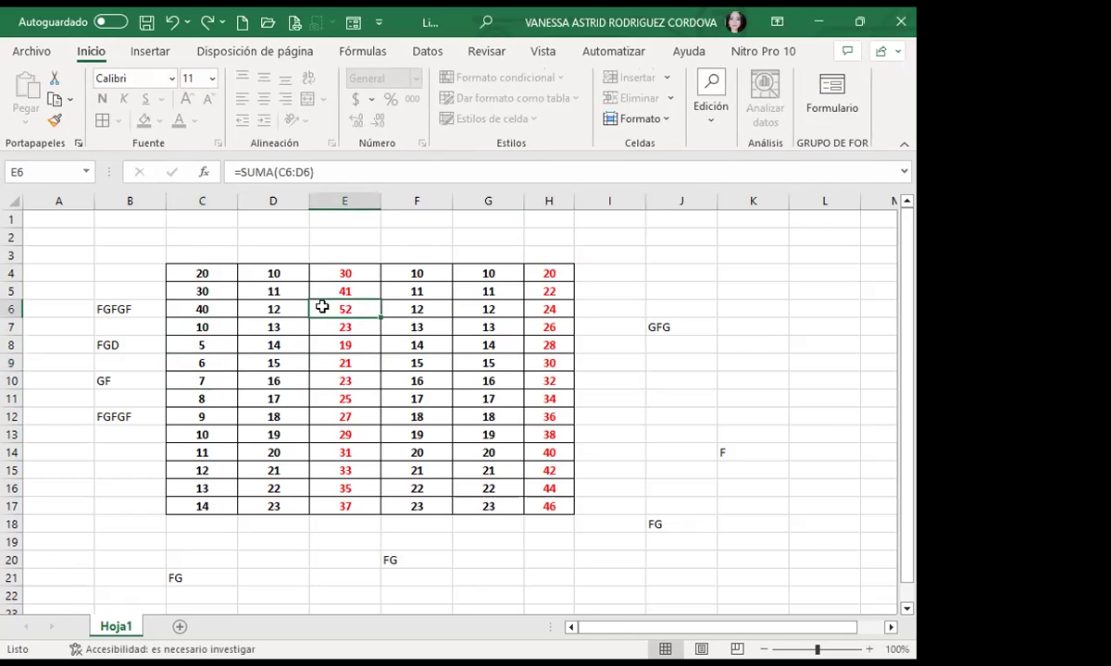
{"action": "left_click", "coordinate": [548, 276]}
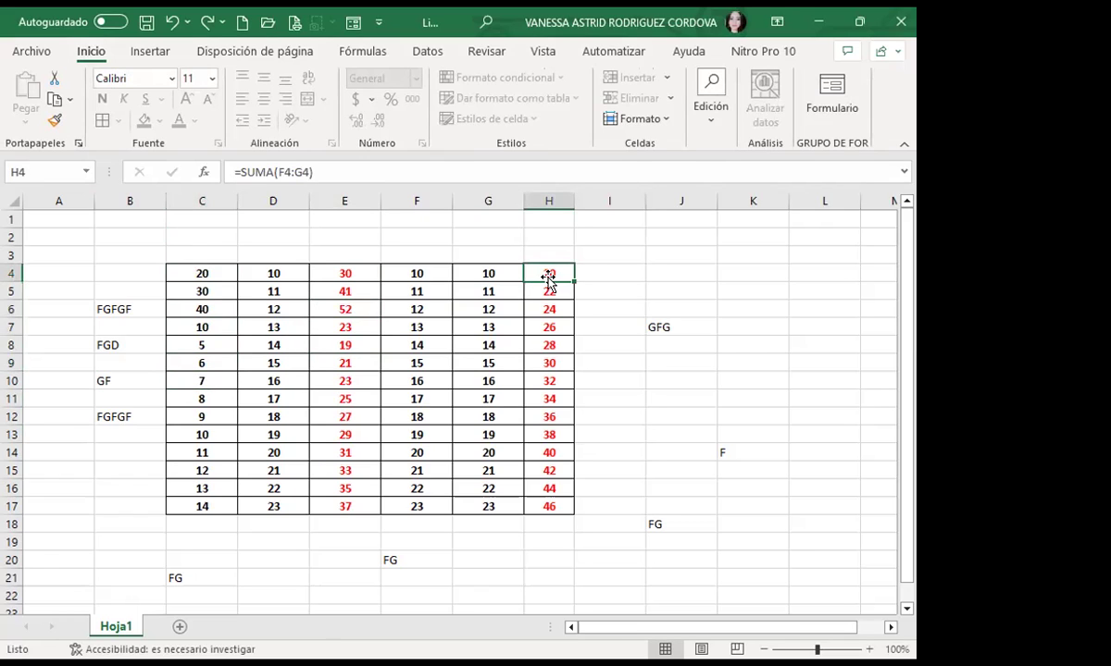
{"action": "left_click", "coordinate": [357, 303]}
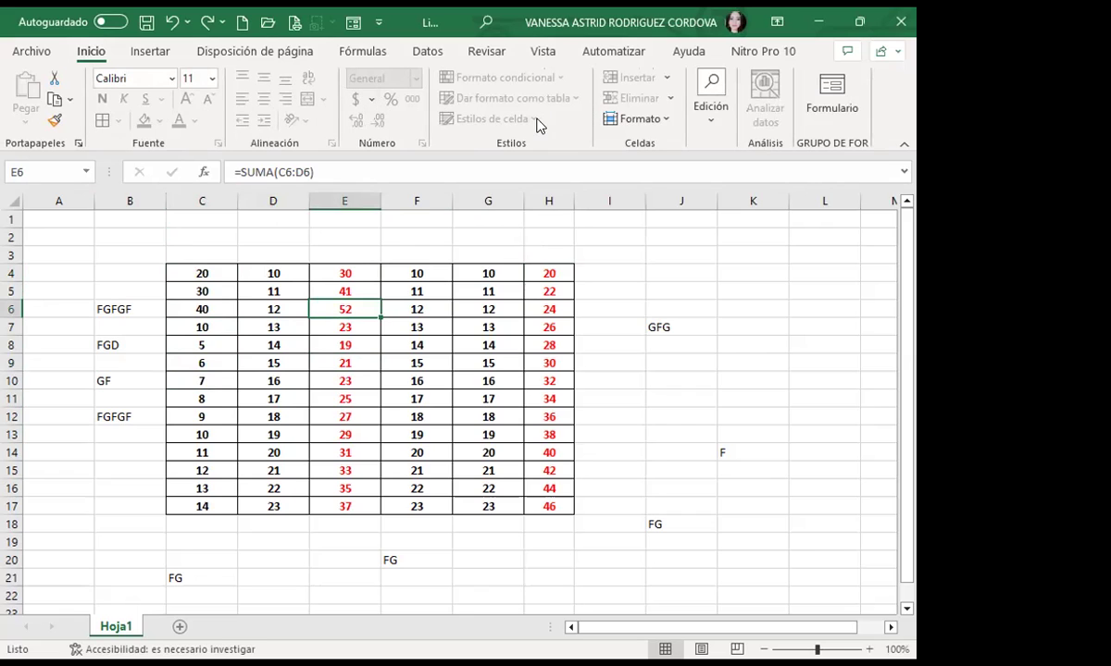
{"action": "left_click", "coordinate": [201, 273]}
{"action": "left_click", "coordinate": [180, 452]}
{"action": "key", "text": "ctrl+Right"}
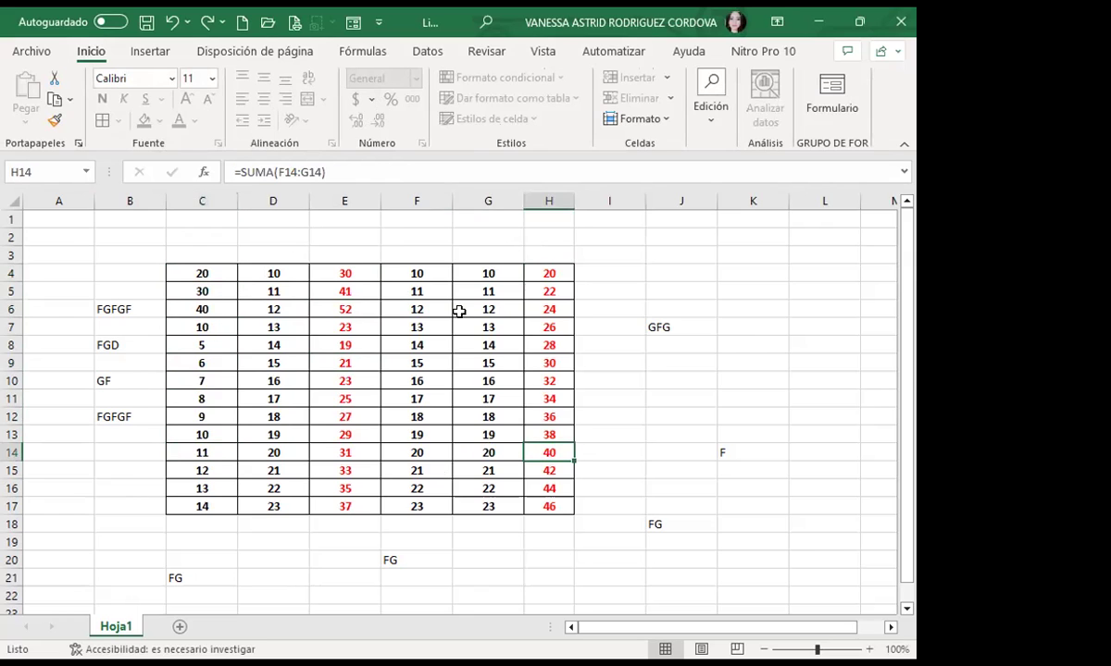
{"action": "left_click", "coordinate": [229, 339]}
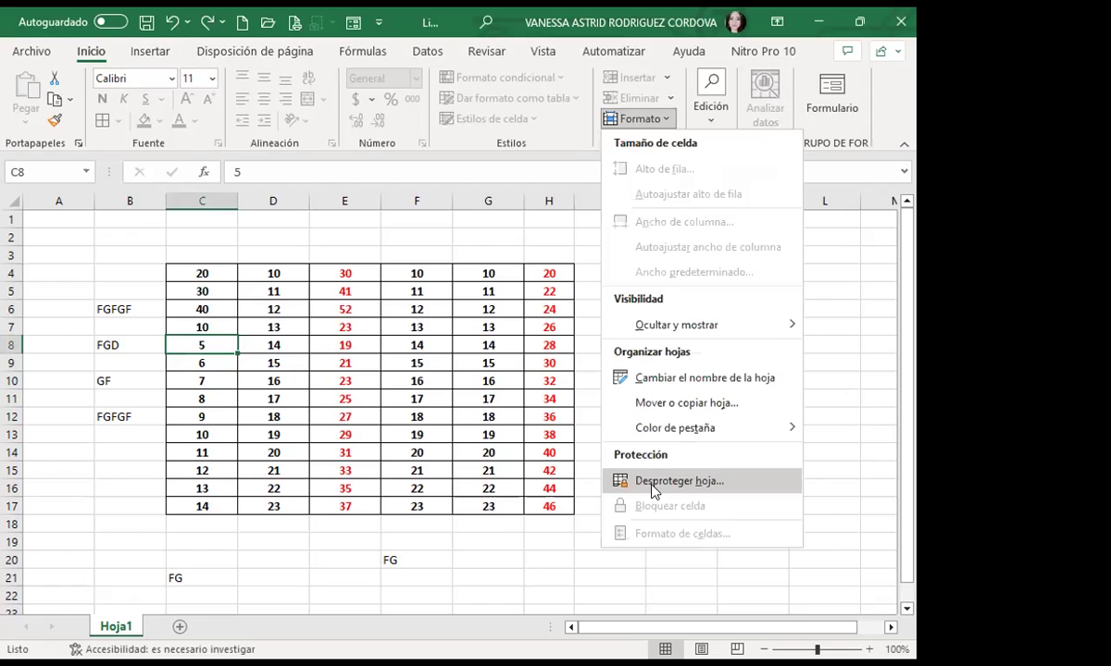
Unprotect Hoja1 with its password and confirm cell C8 stays unlocked in Formato de celdas
{"action": "left_click", "coordinate": [647, 481]}
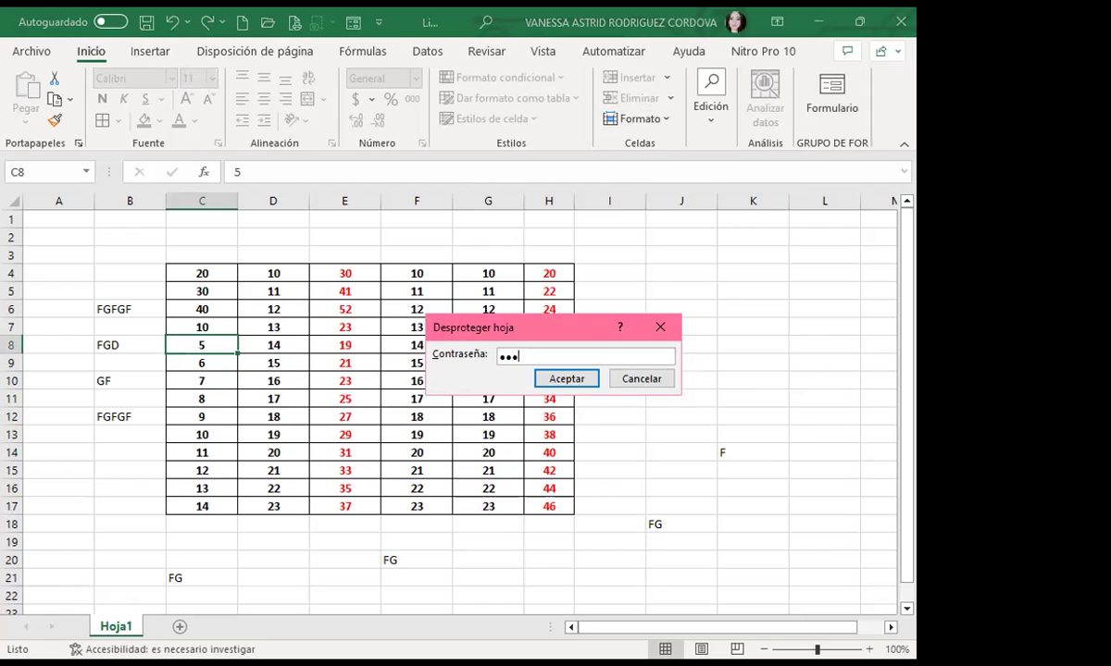
{"action": "left_click", "coordinate": [543, 379]}
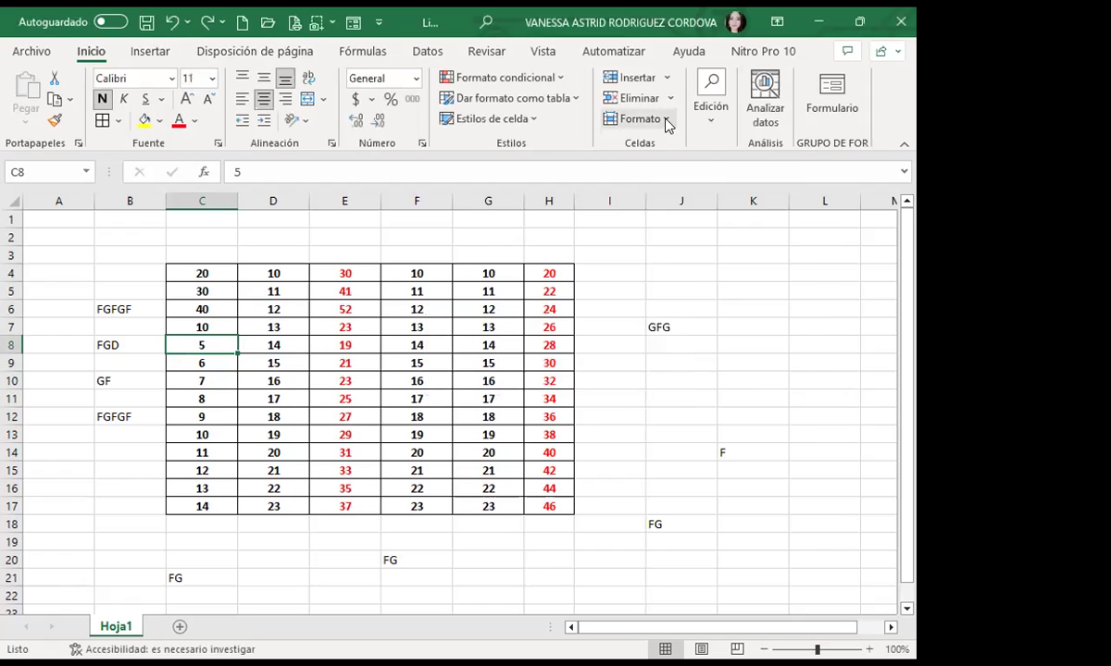
{"action": "left_click", "coordinate": [666, 120]}
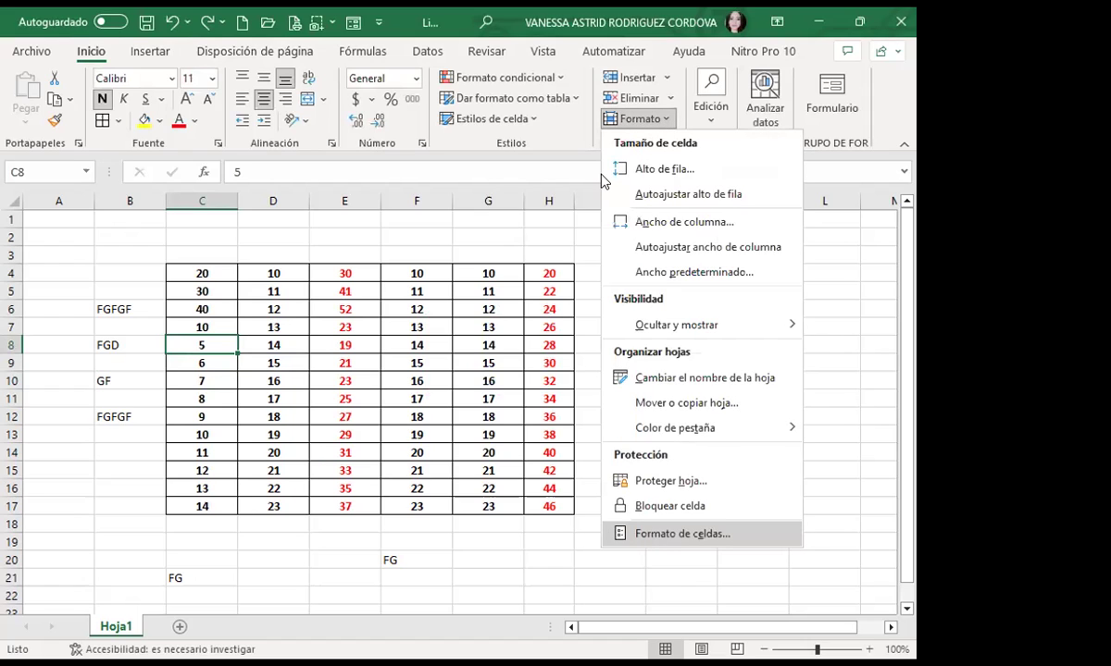
{"action": "key", "text": "Return"}
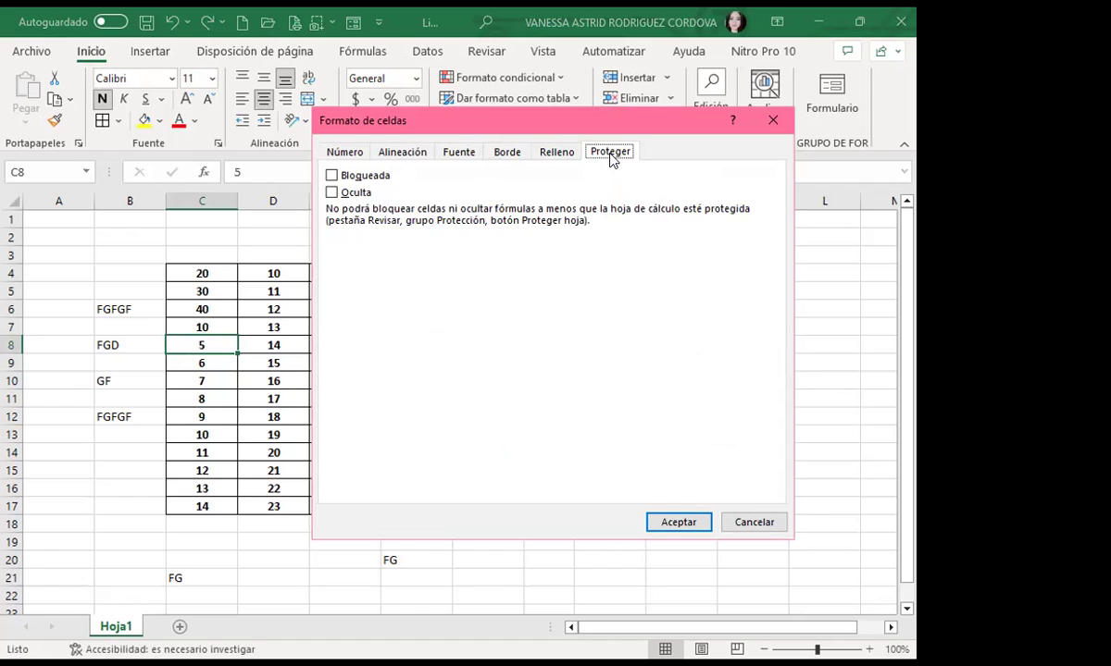
{"action": "left_click", "coordinate": [773, 119]}
{"action": "left_click", "coordinate": [632, 360]}
{"action": "left_click", "coordinate": [613, 338]}
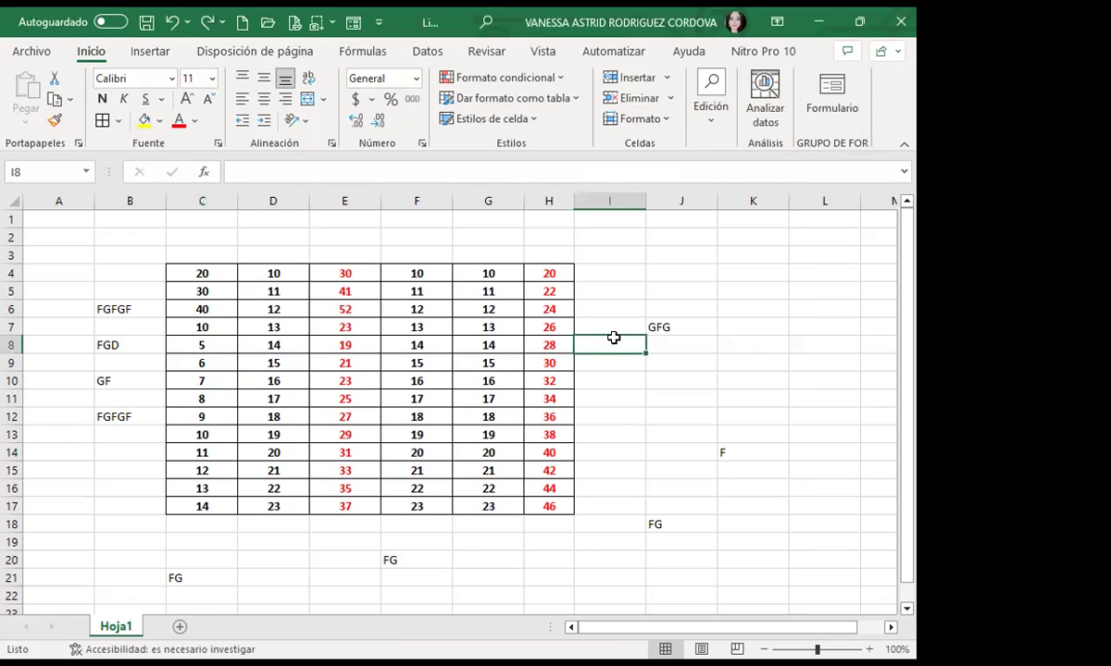
{"action": "left_click", "coordinate": [426, 51]}
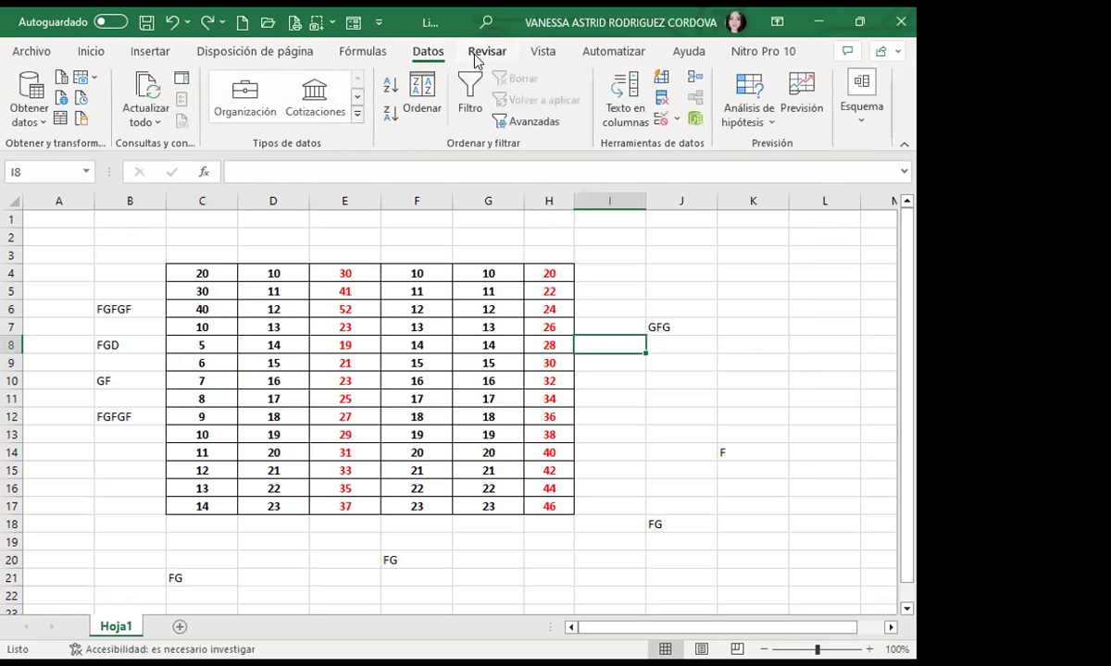
Check the Revisar protection options, then enter 1231 in cell G3
{"action": "left_click", "coordinate": [477, 54]}
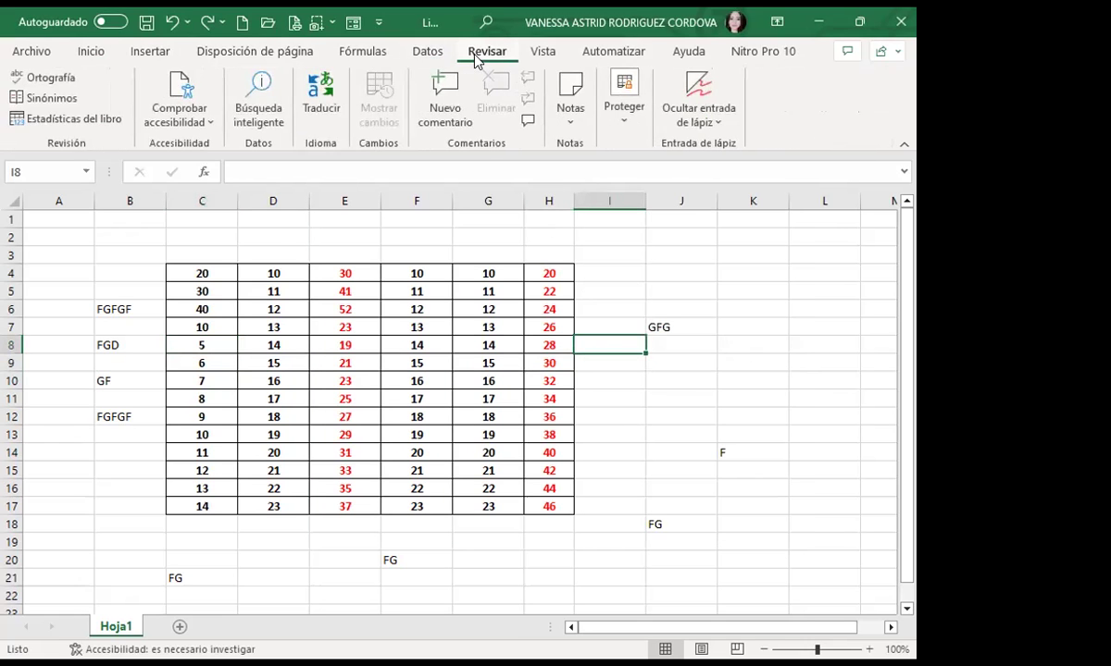
{"action": "left_click", "coordinate": [610, 113]}
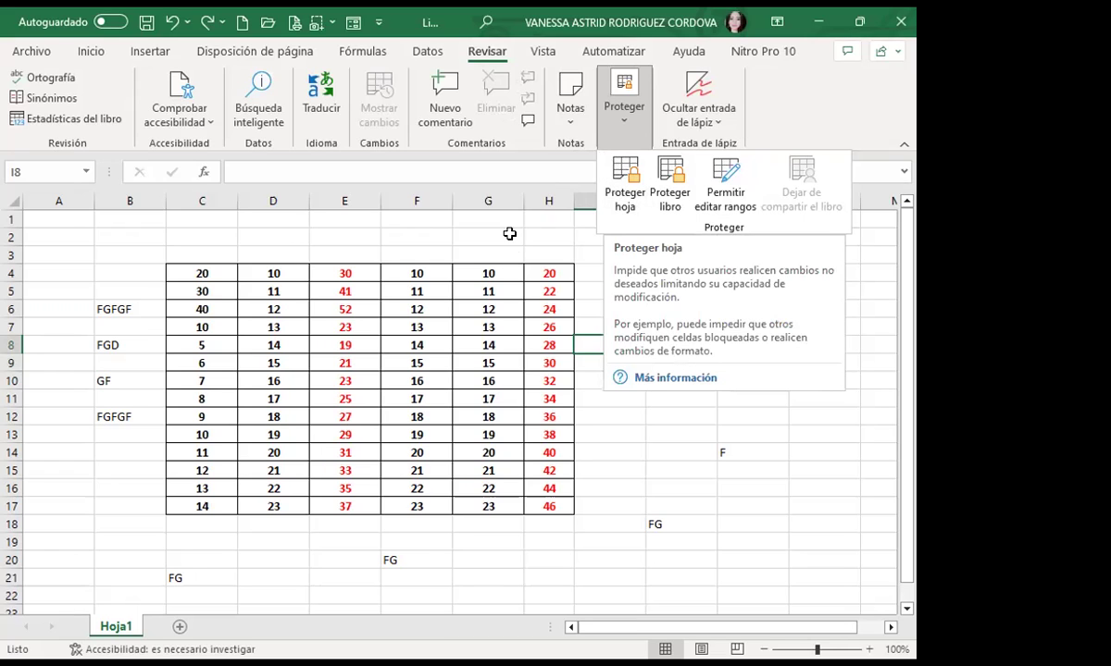
{"action": "left_click", "coordinate": [490, 255]}
{"action": "type", "text": "1231"}
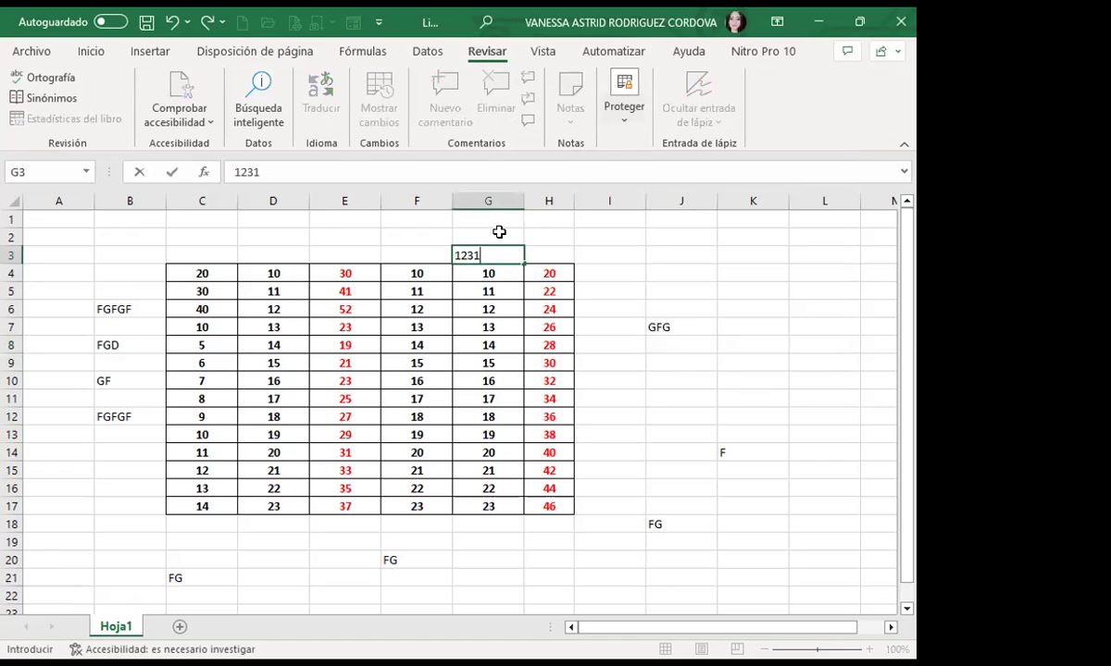
{"action": "key", "text": "Return"}
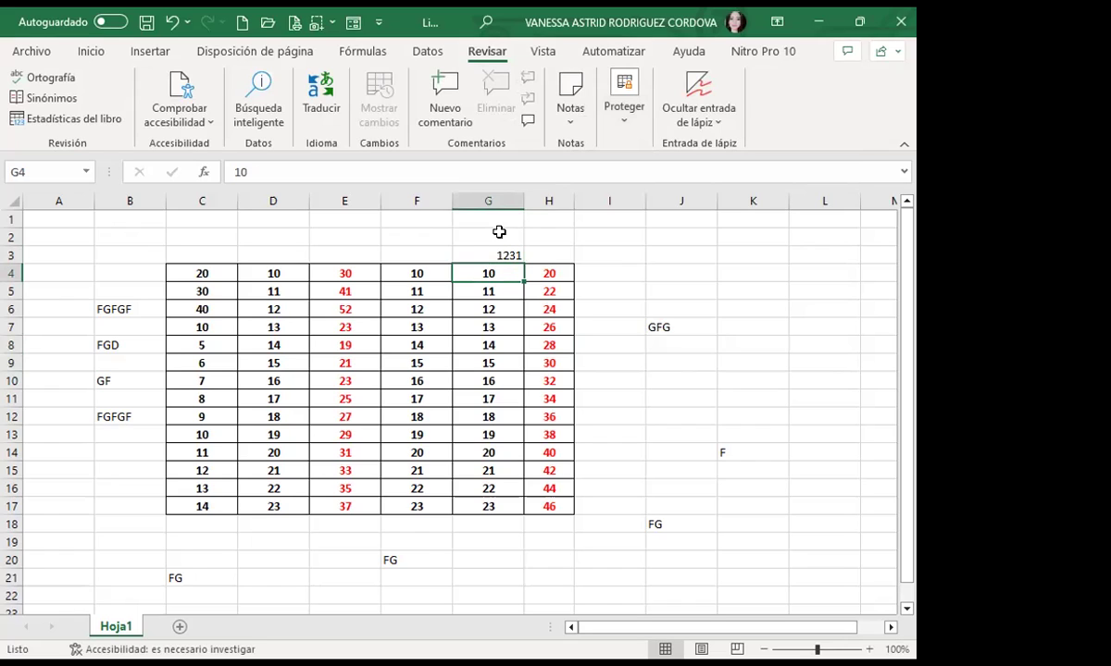
{"action": "left_click", "coordinate": [343, 275]}
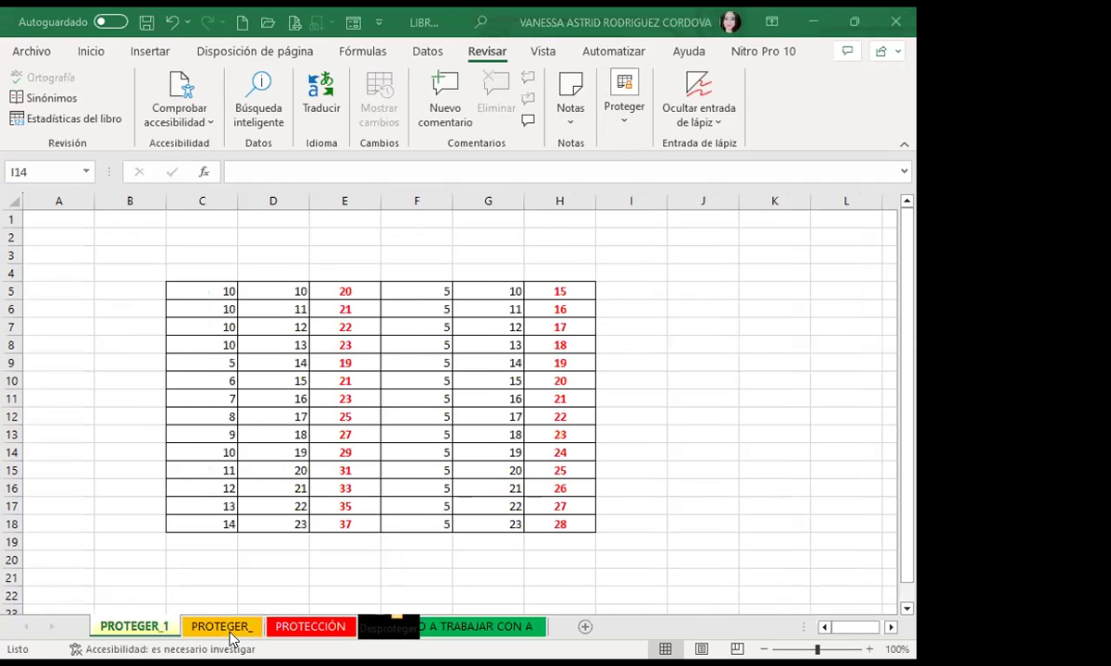
Browse the PROTEGER_, PROTECCIÓN and EJERCICIO sheets, ending on PROTEGER_'s first SUELDO value
{"action": "left_click", "coordinate": [220, 627]}
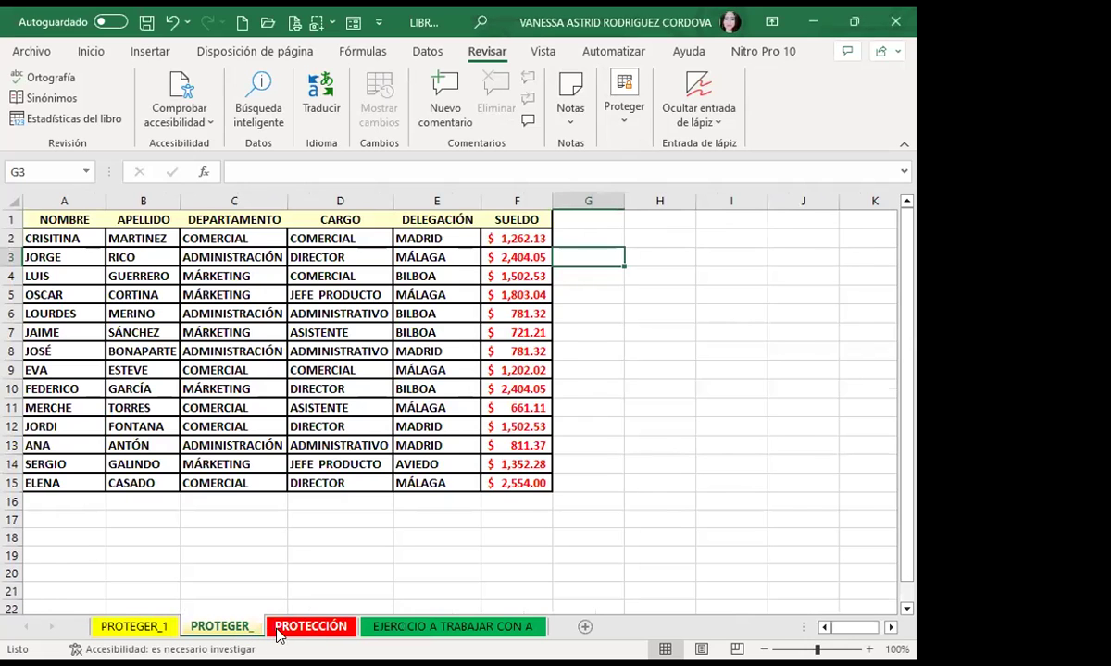
{"action": "left_click", "coordinate": [289, 629]}
{"action": "left_click", "coordinate": [416, 626]}
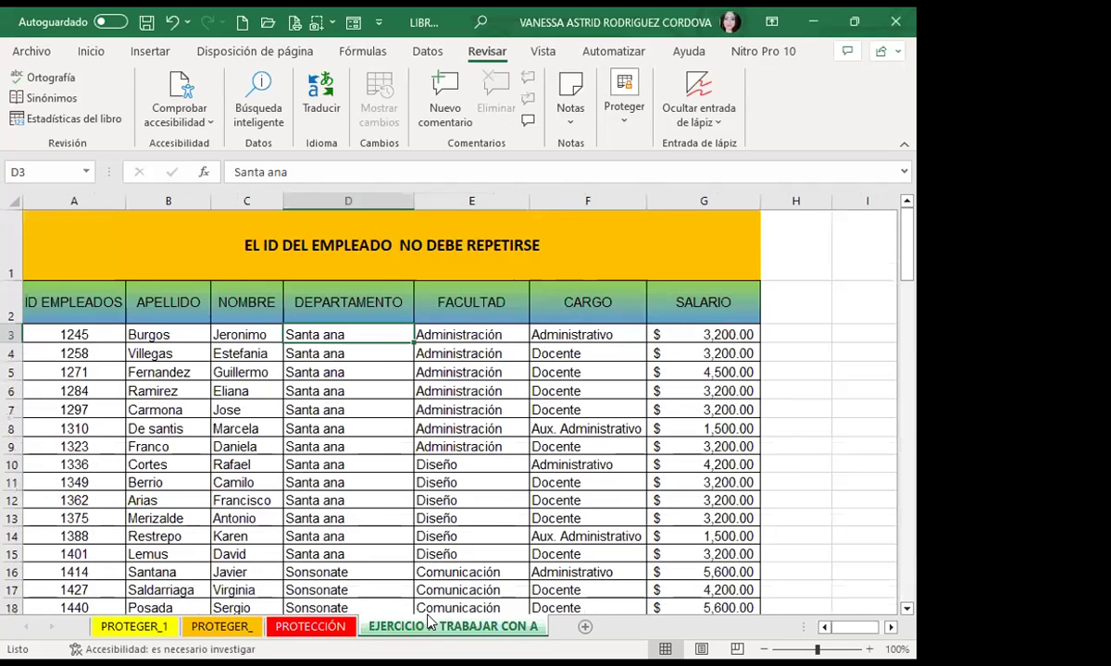
{"action": "left_click", "coordinate": [220, 627]}
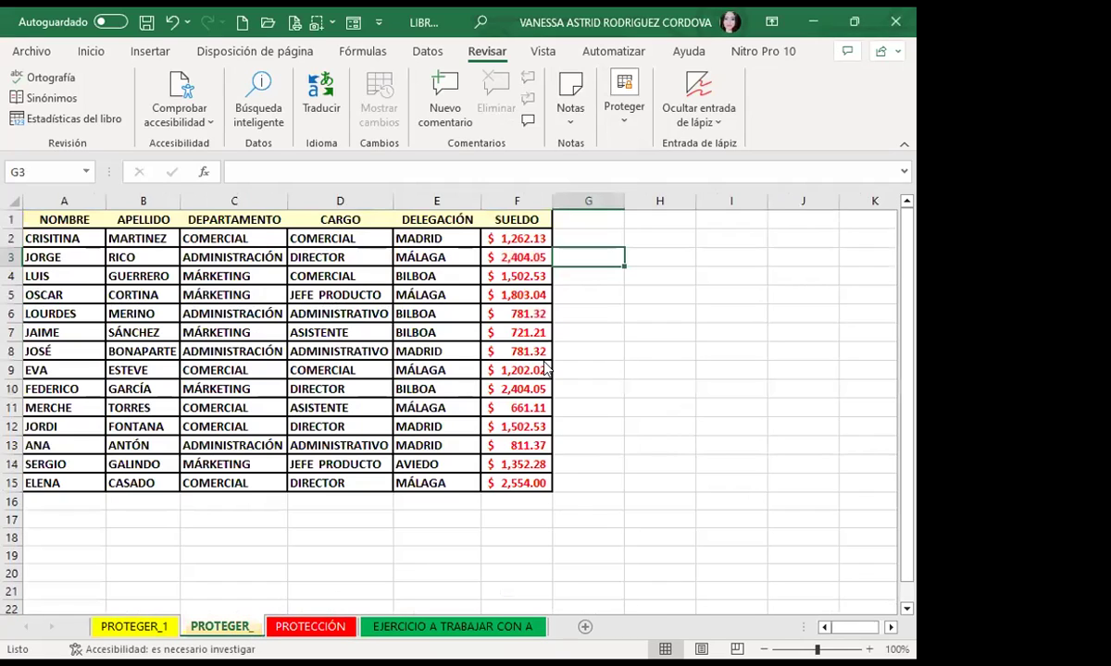
{"action": "left_click", "coordinate": [526, 234]}
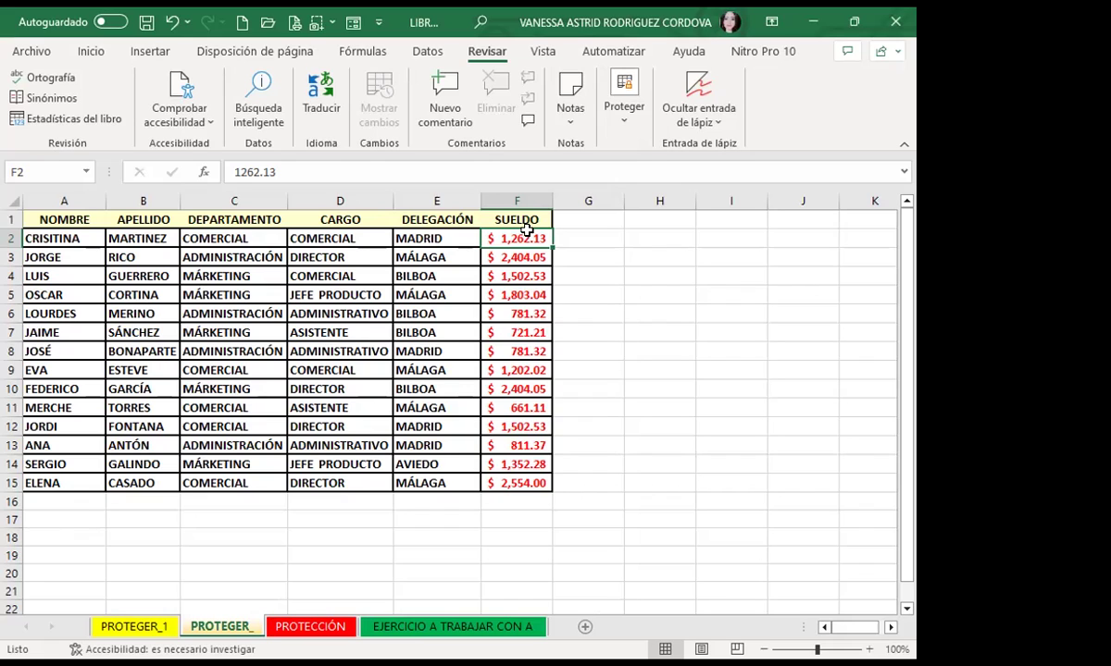
Select the DELEGACIÓN and SUELDO cells E2:F15 and tick Bloqueada under Formato de celdas > Proteger
{"action": "mouse_move", "coordinate": [431, 238]}
{"action": "left_mouse_down"}
{"action": "mouse_move", "coordinate": [506, 395]}
{"action": "mouse_move", "coordinate": [507, 475]}
{"action": "left_mouse_up"}
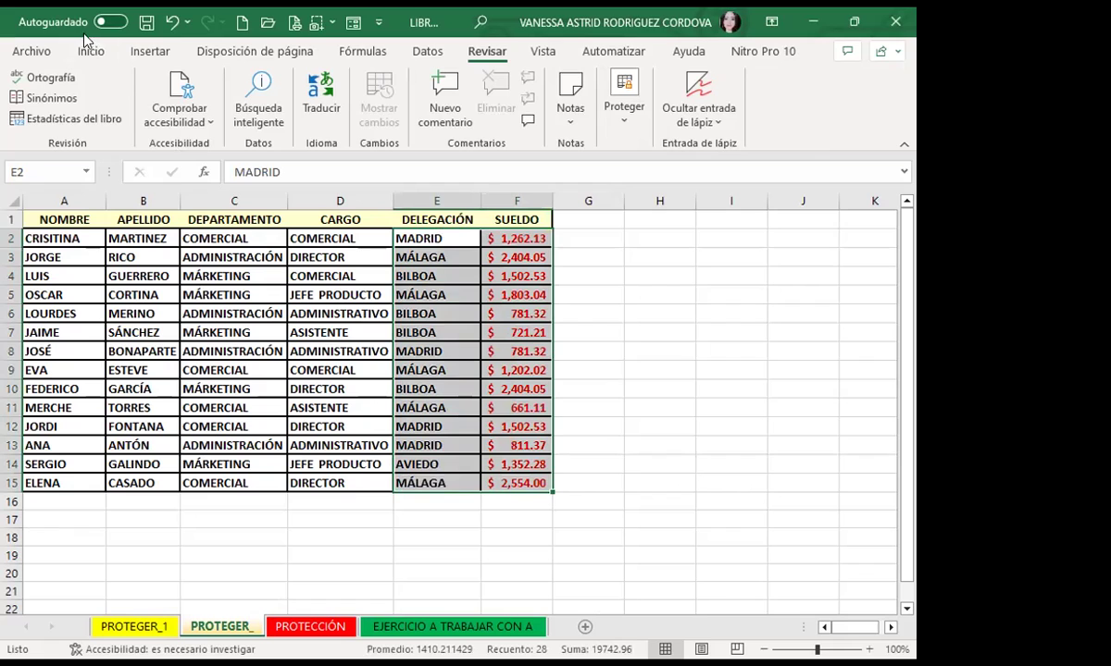
{"action": "left_click", "coordinate": [91, 51]}
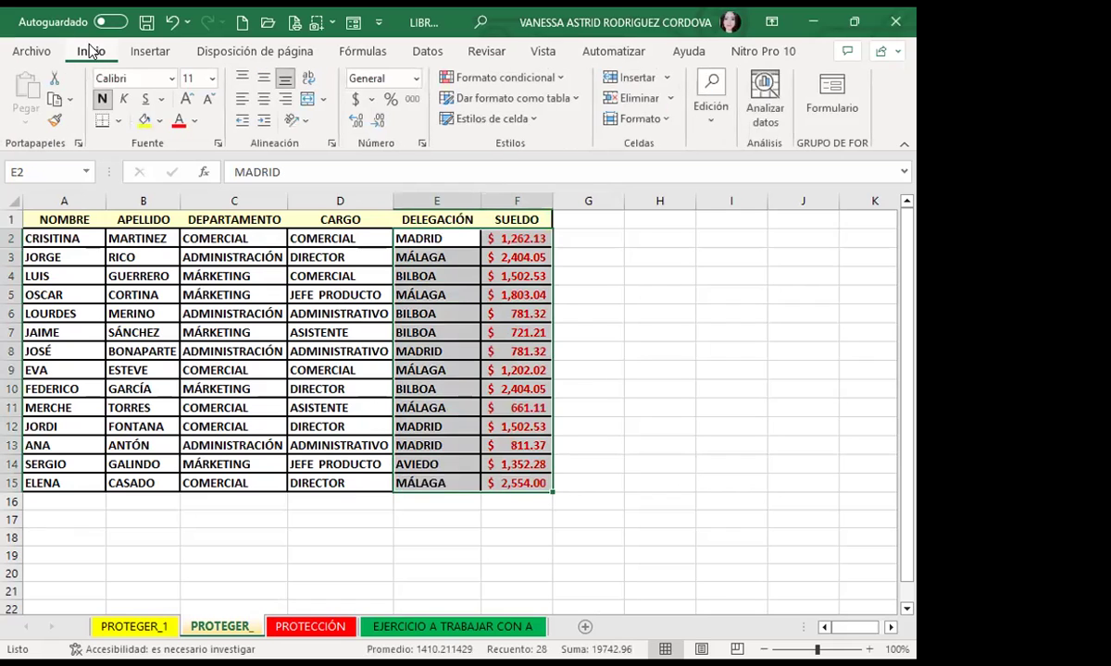
{"action": "left_click", "coordinate": [218, 143]}
{"action": "left_click", "coordinate": [603, 153]}
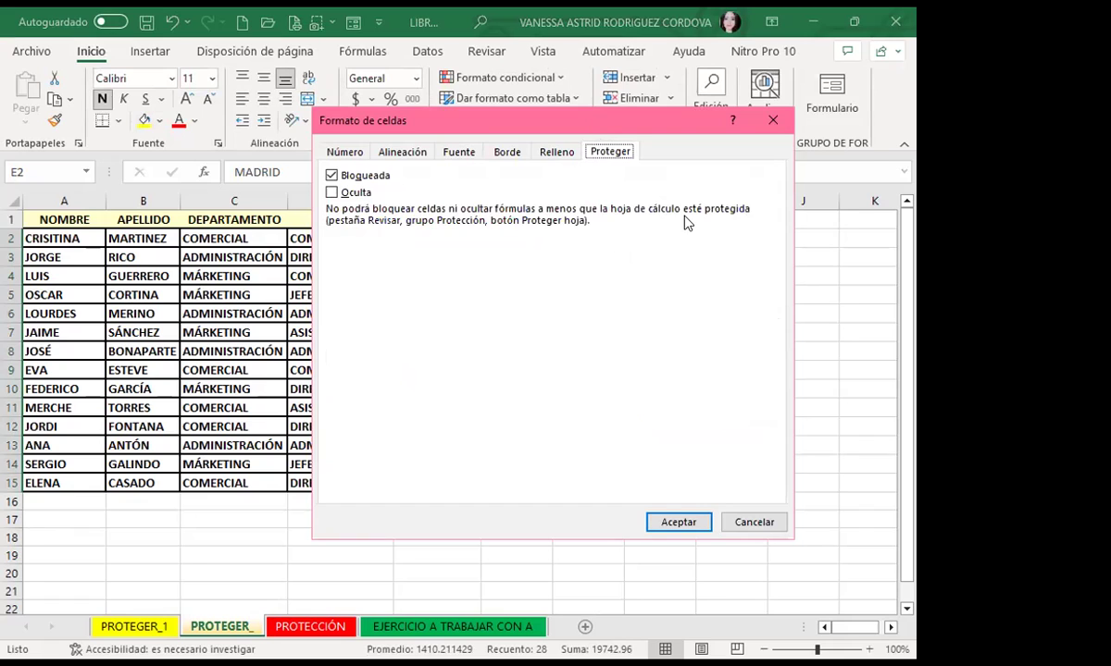
{"action": "left_click_drag", "start_coordinate": [594, 126], "coordinate": [844, 220]}
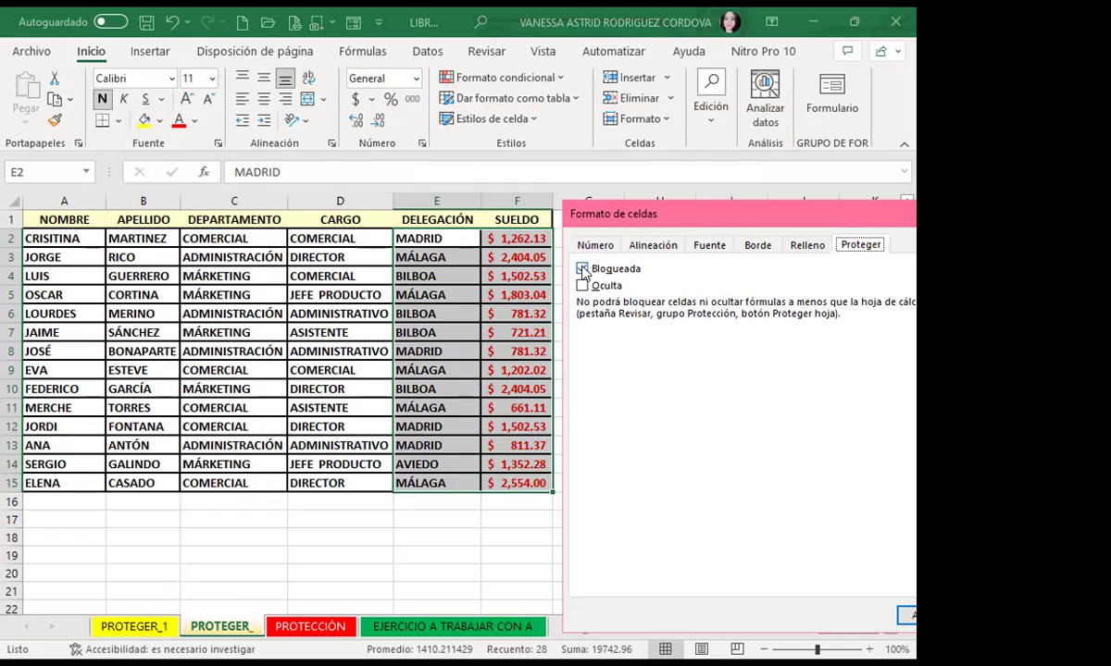
{"action": "left_click_drag", "start_coordinate": [699, 216], "coordinate": [662, 160]}
{"action": "left_click", "coordinate": [546, 214]}
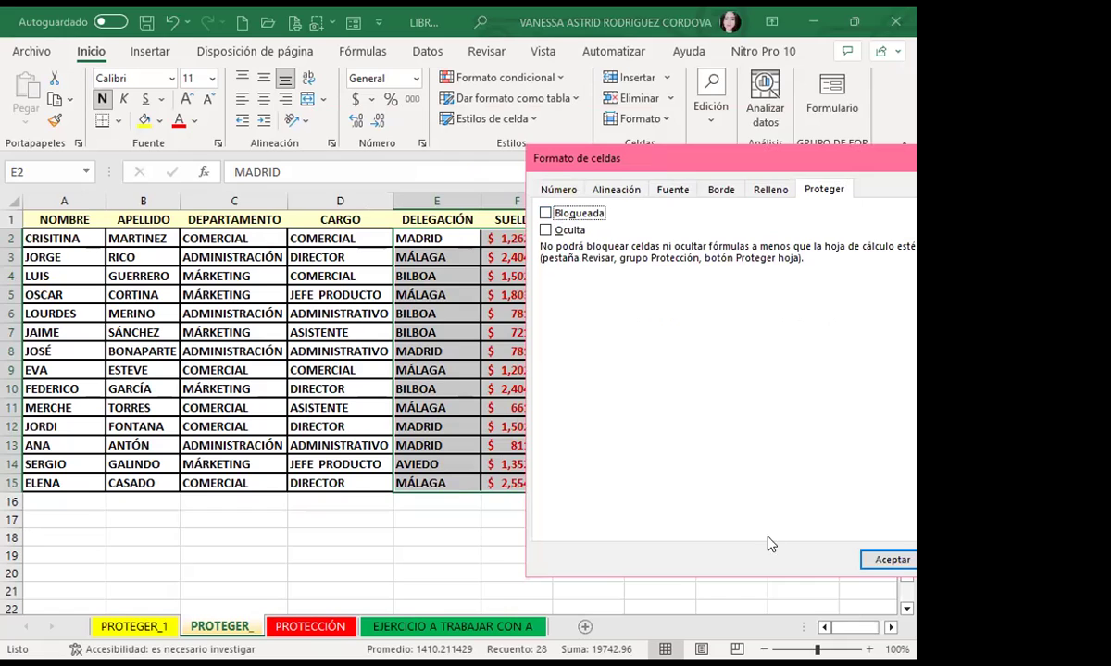
{"action": "left_click", "coordinate": [459, 190]}
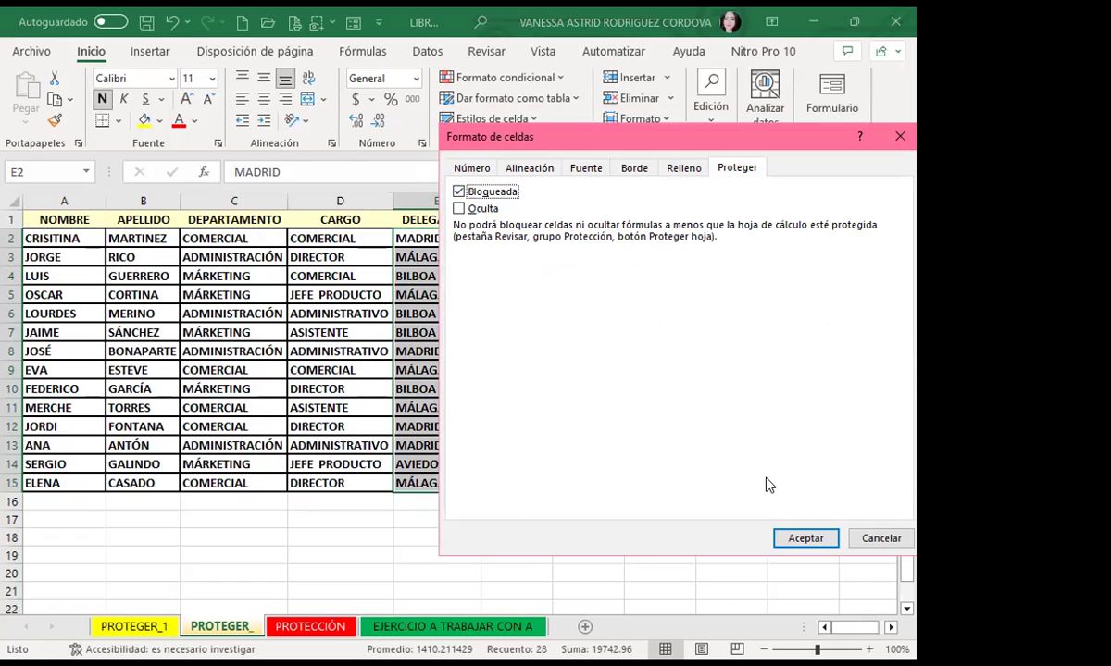
{"action": "left_click", "coordinate": [815, 538]}
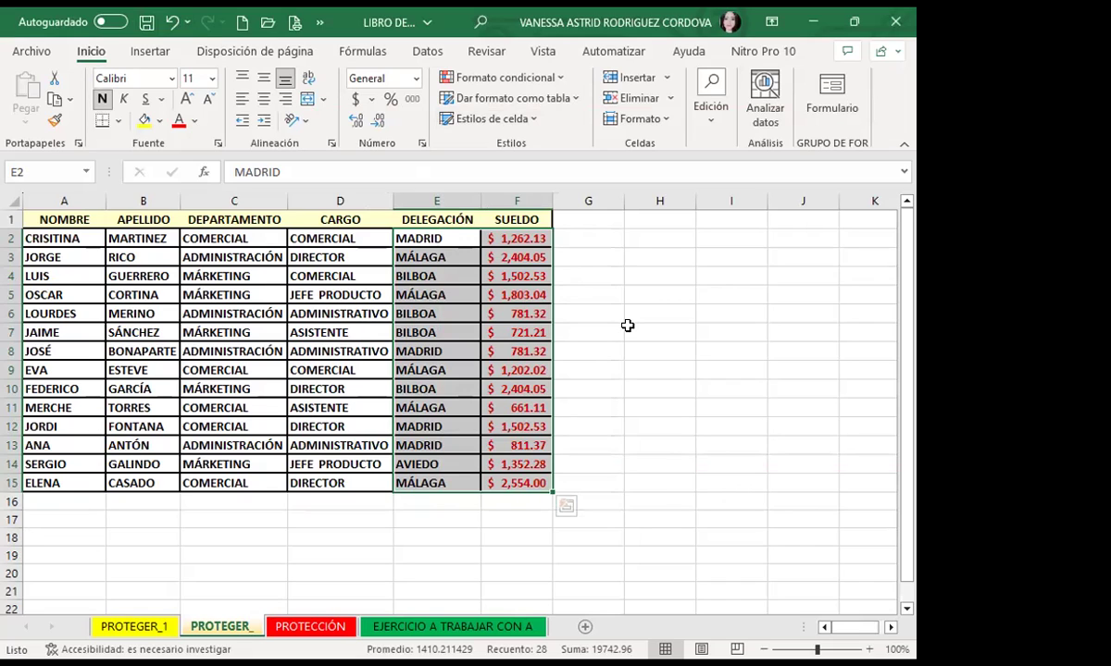
{"action": "left_click", "coordinate": [424, 275]}
{"action": "type", "text": "GFDG"}
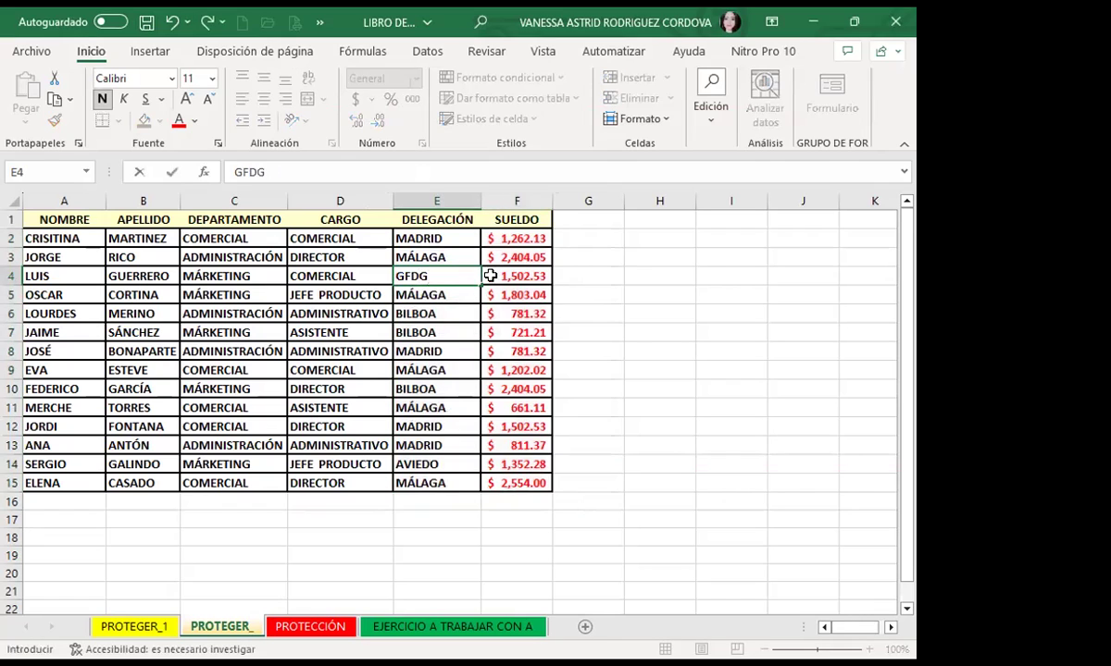
{"action": "left_click", "coordinate": [523, 277]}
{"action": "type", "text": "GFG"}
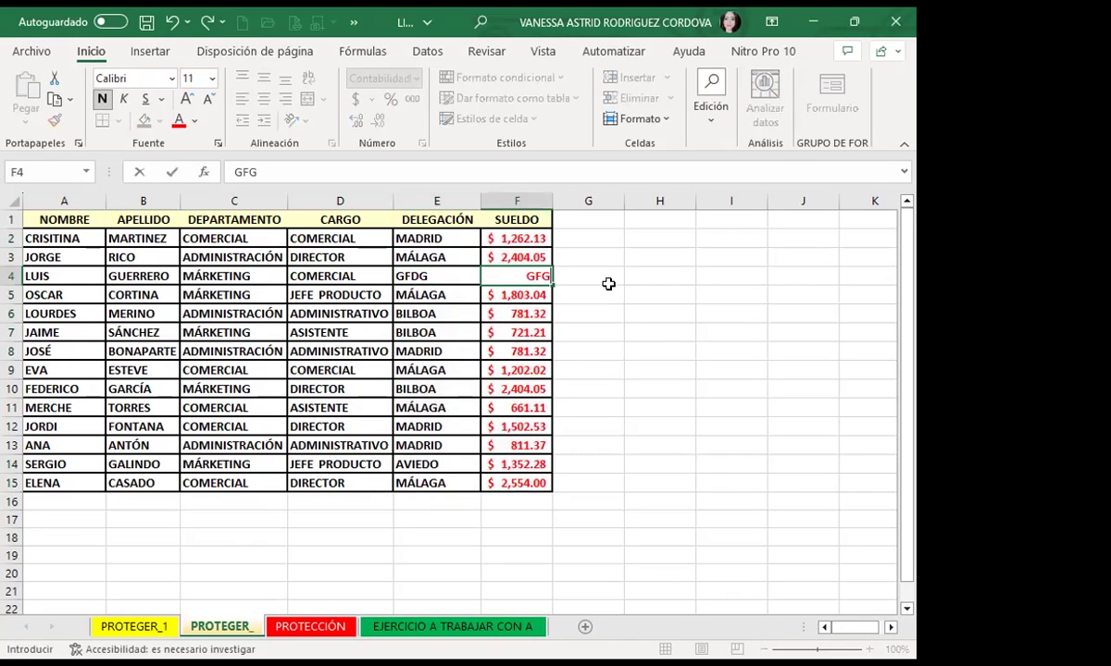
{"action": "key", "text": "Escape"}
{"action": "left_click", "coordinate": [598, 286]}
{"action": "key", "text": "ctrl+z"}
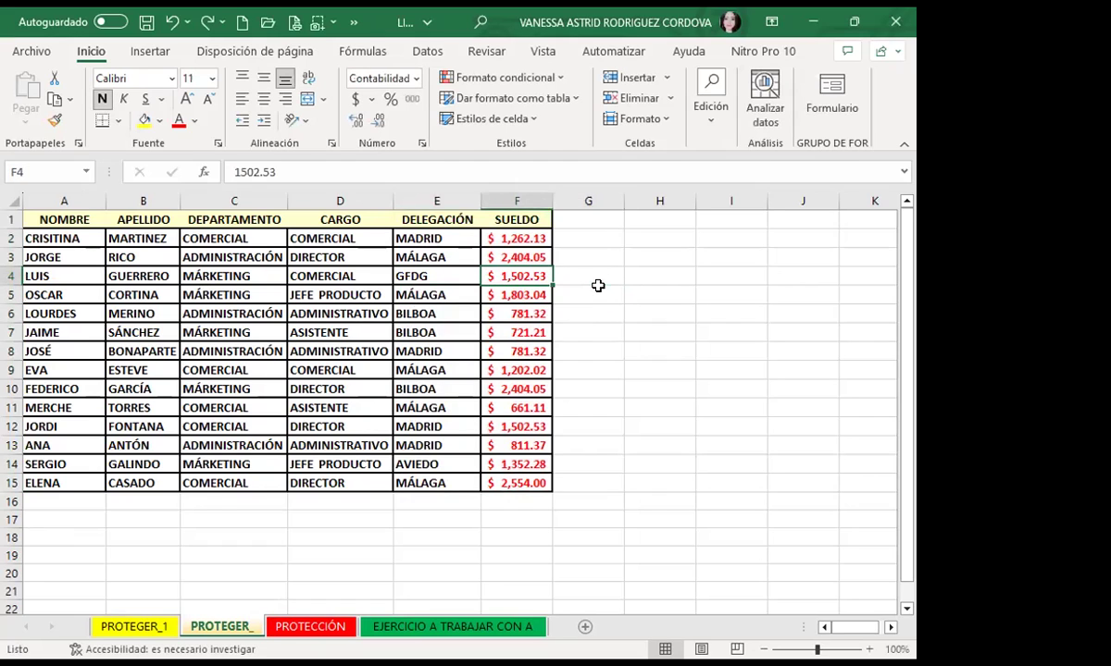
{"action": "key", "text": "ctrl+z"}
{"action": "left_click", "coordinate": [577, 346]}
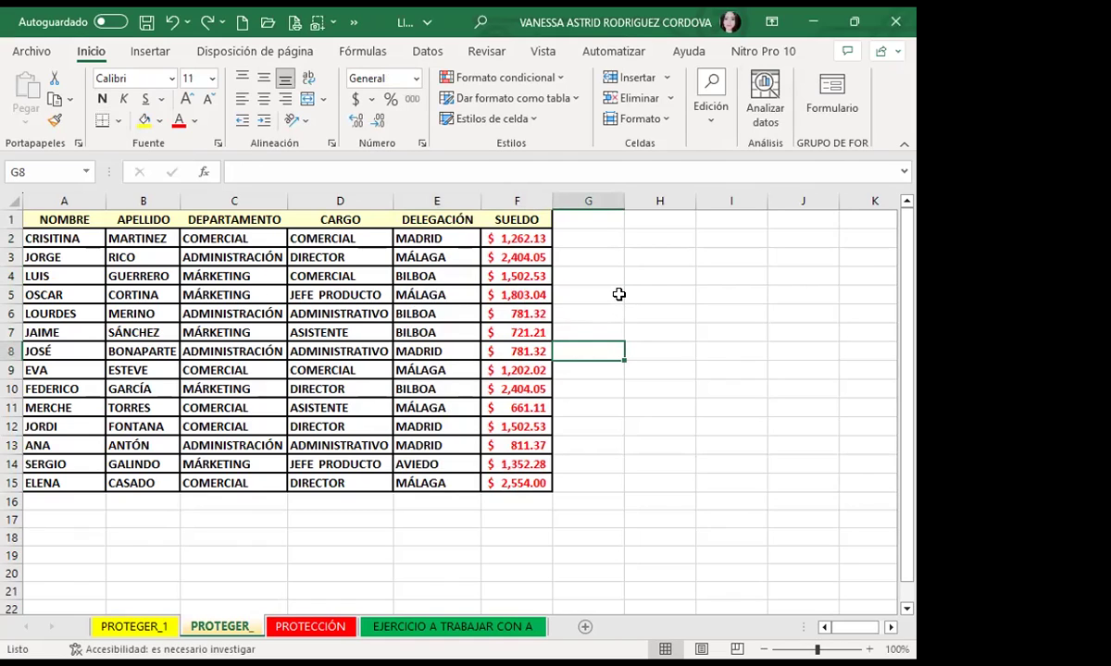
Select the Delegación and Sueldo data E2:F15 and view the Revisar protection options
{"action": "mouse_move", "coordinate": [405, 237]}
{"action": "left_mouse_down"}
{"action": "mouse_move", "coordinate": [517, 435]}
{"action": "mouse_move", "coordinate": [524, 482]}
{"action": "left_mouse_up"}
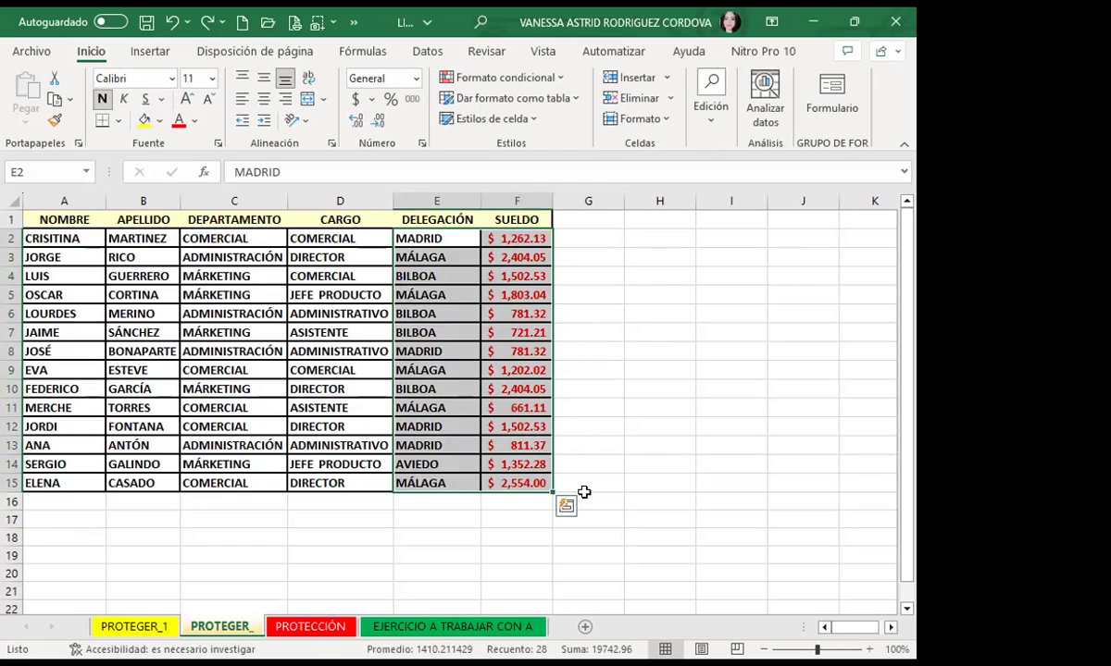
{"action": "left_click", "coordinate": [331, 474]}
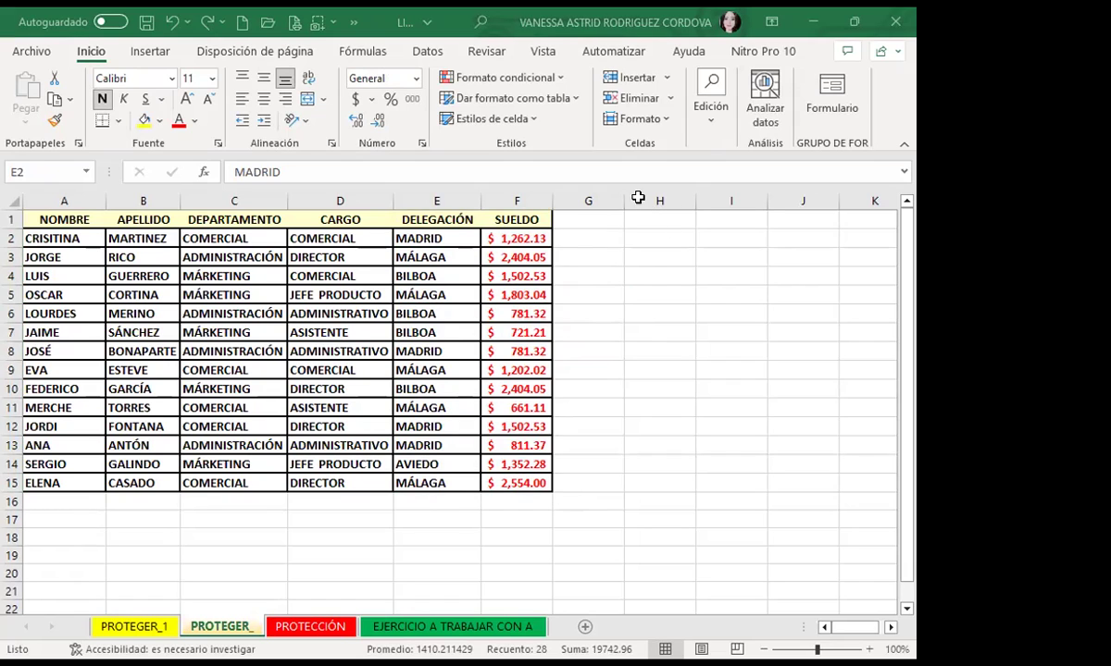
{"action": "left_click_drag", "start_coordinate": [435, 236], "coordinate": [519, 481]}
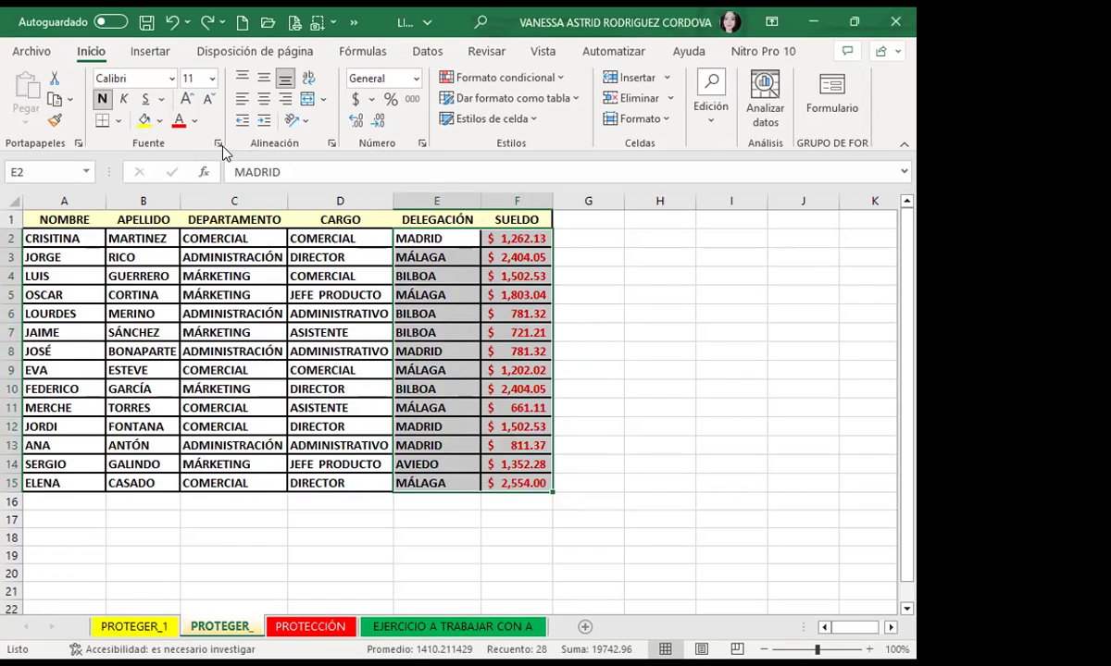
{"action": "left_click", "coordinate": [481, 52]}
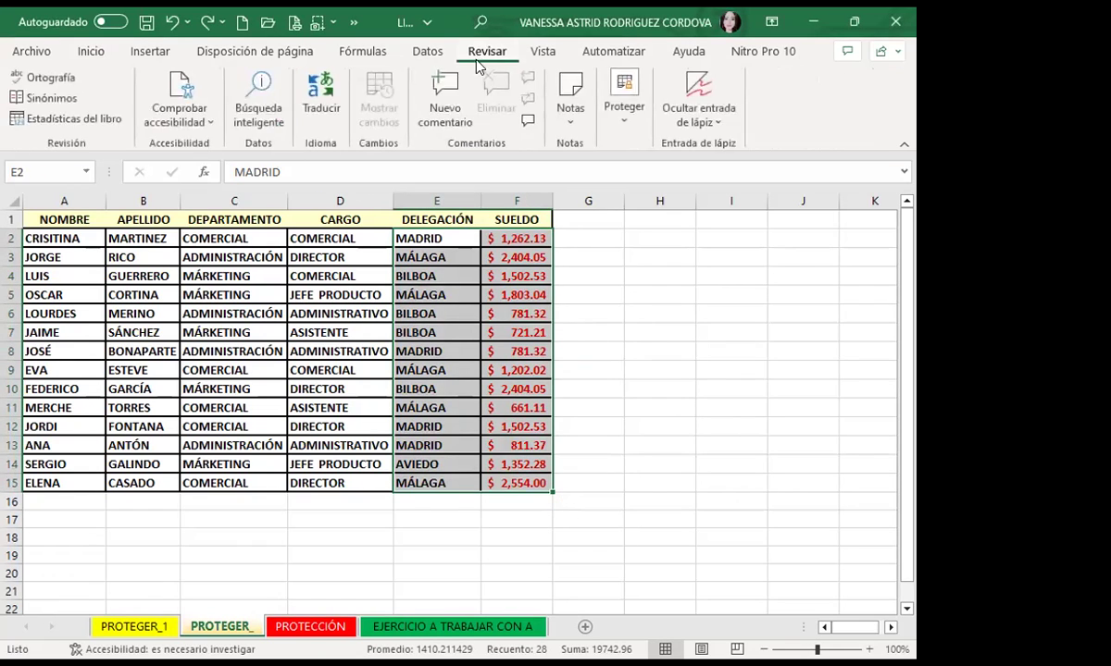
{"action": "left_click", "coordinate": [622, 125]}
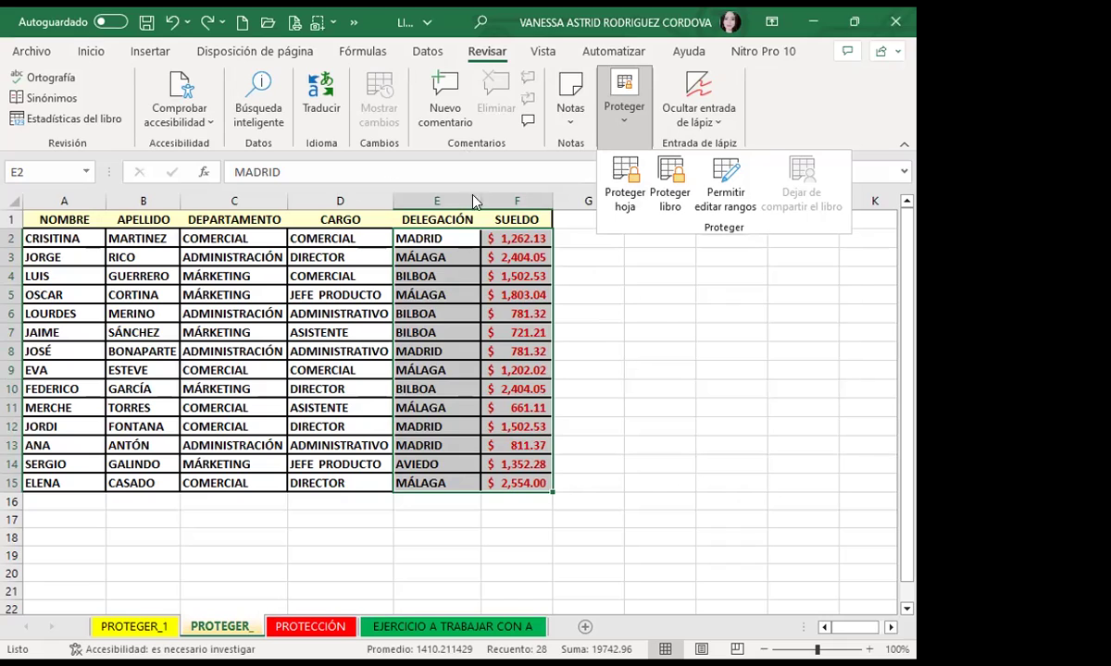
Recheck the range's protection settings in Formato de celdas, then return to Revisar's protection options
{"action": "left_click", "coordinate": [90, 51]}
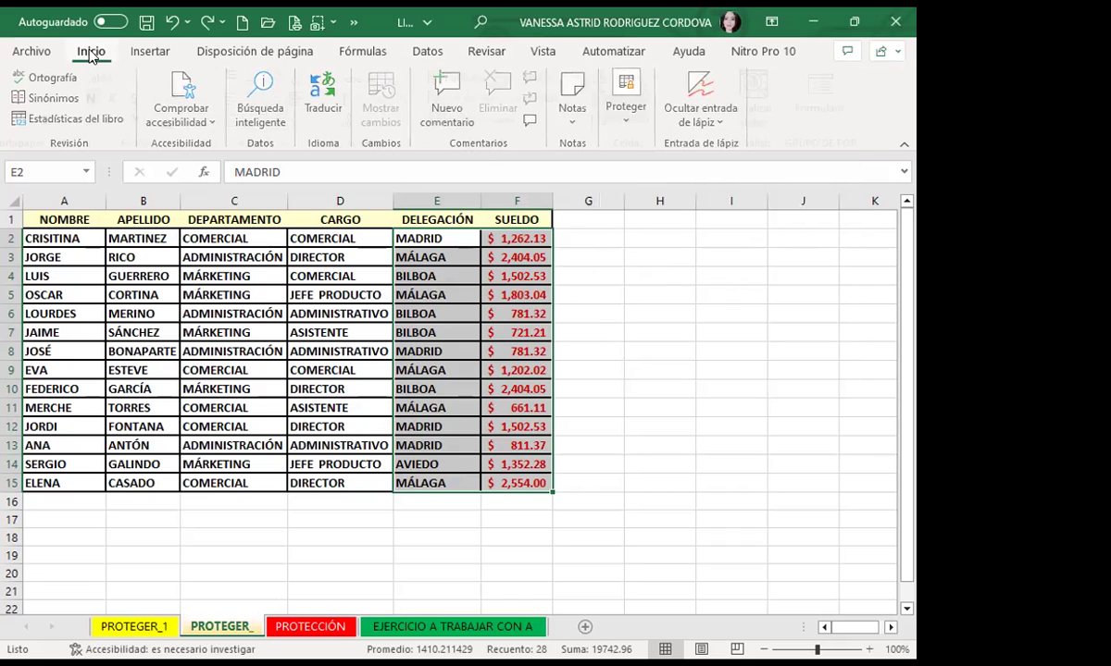
{"action": "left_click", "coordinate": [639, 119]}
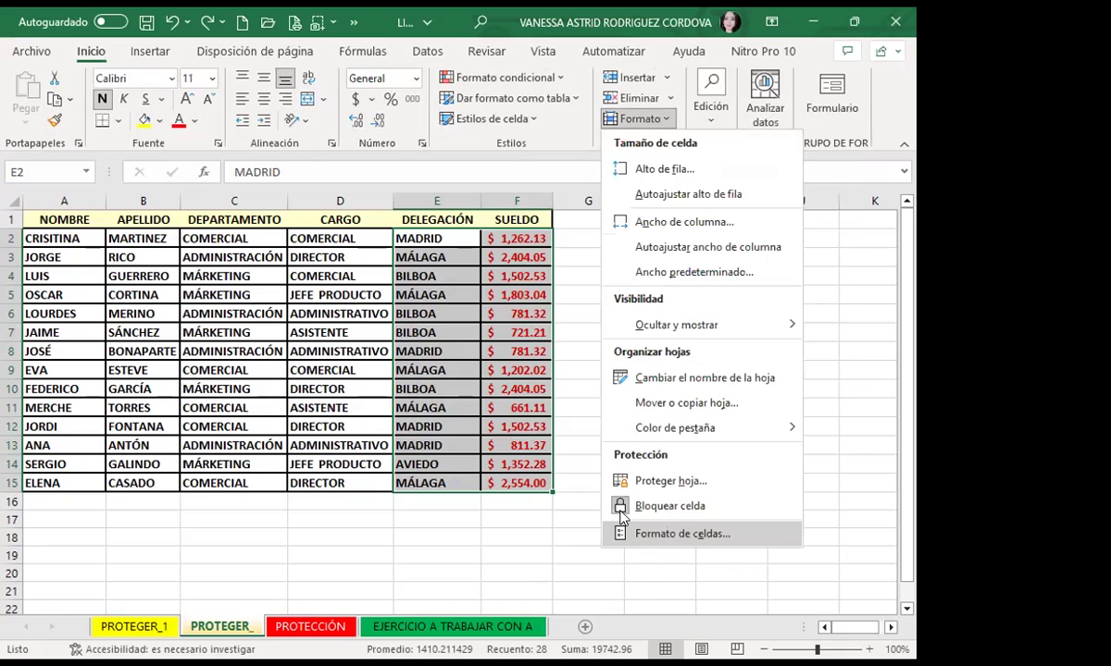
{"action": "left_click", "coordinate": [656, 540]}
{"action": "left_click", "coordinate": [886, 138]}
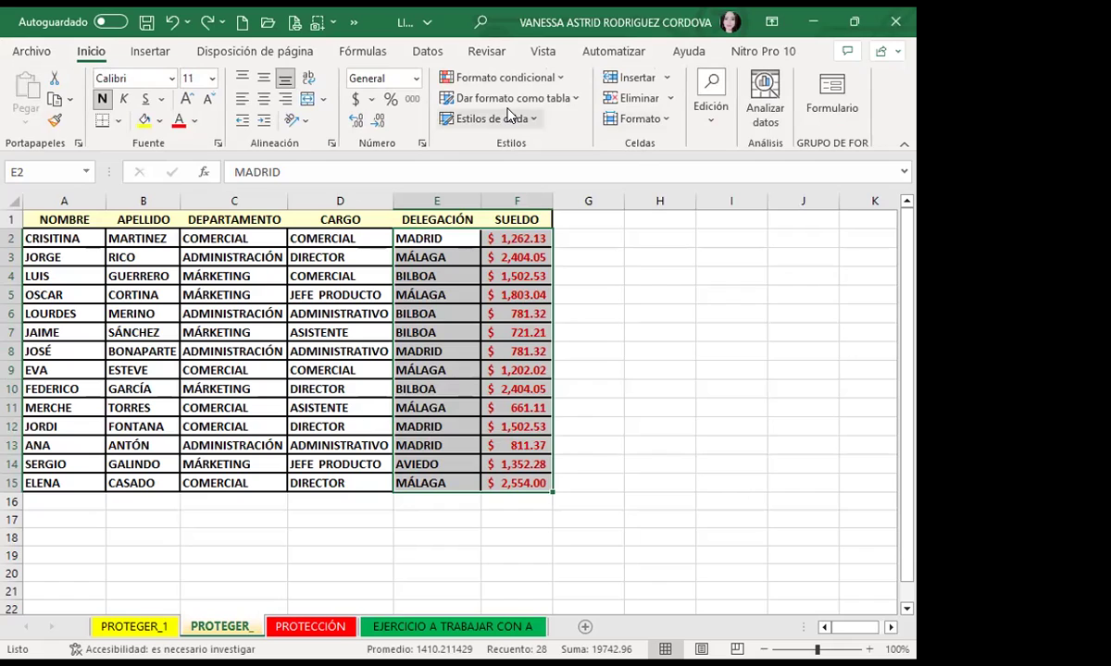
{"action": "left_click", "coordinate": [485, 51]}
{"action": "left_click", "coordinate": [632, 132]}
{"action": "left_click", "coordinate": [624, 176]}
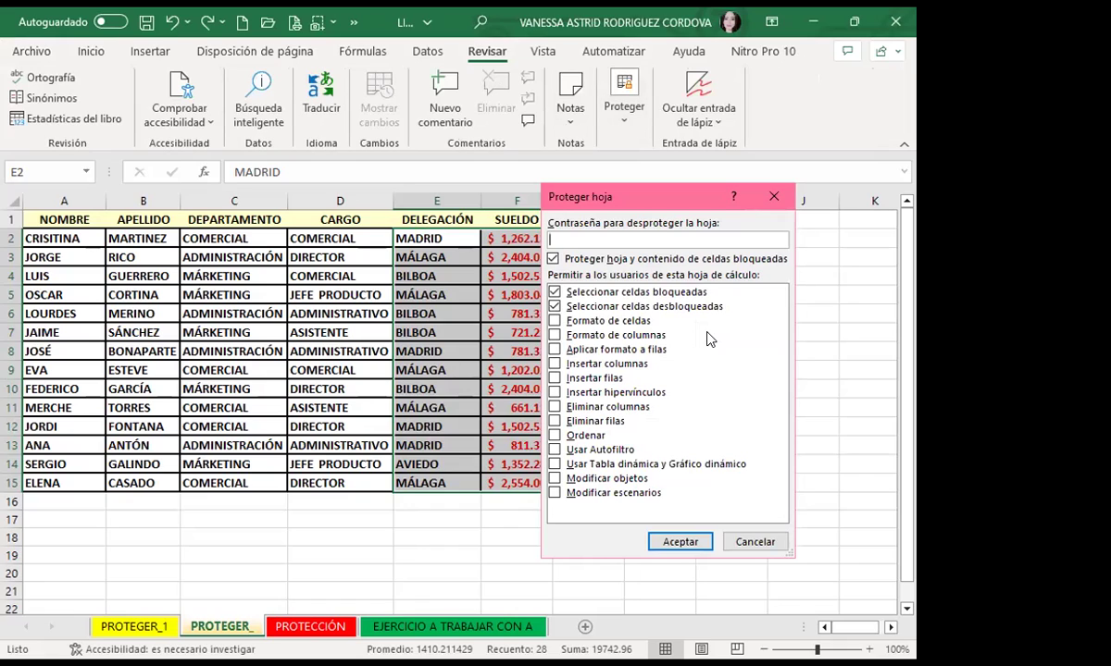
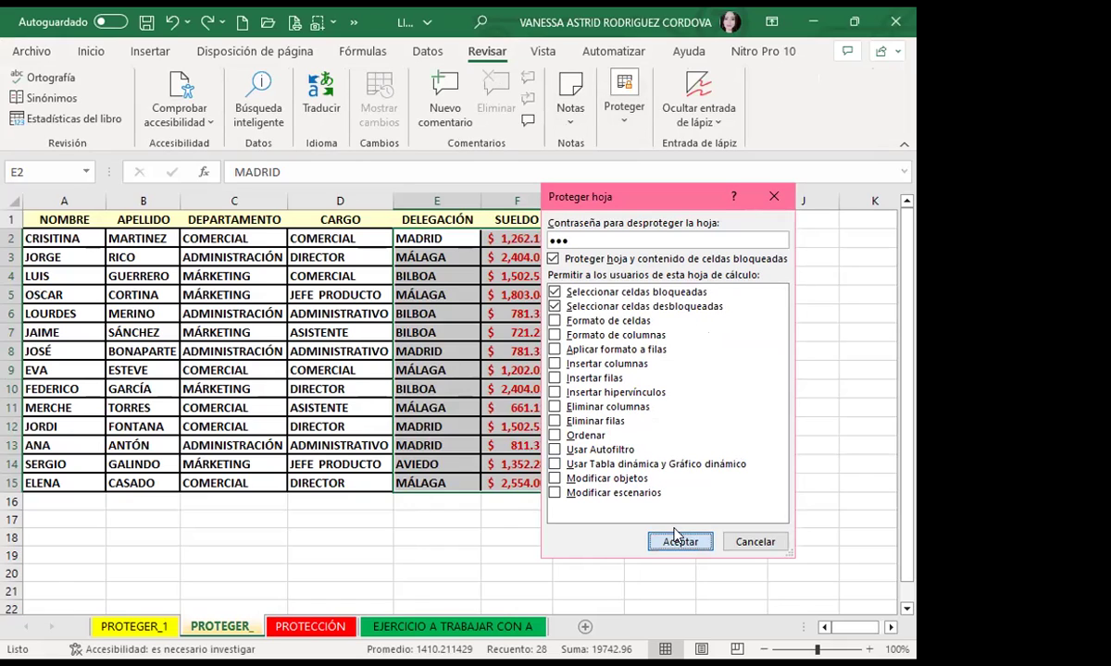
{"action": "left_click", "coordinate": [676, 538]}
{"action": "left_click", "coordinate": [690, 429]}
Test editing H10, D9, E10 and a Sueldo cell, dismissing each protection warning
{"action": "left_click", "coordinate": [636, 384]}
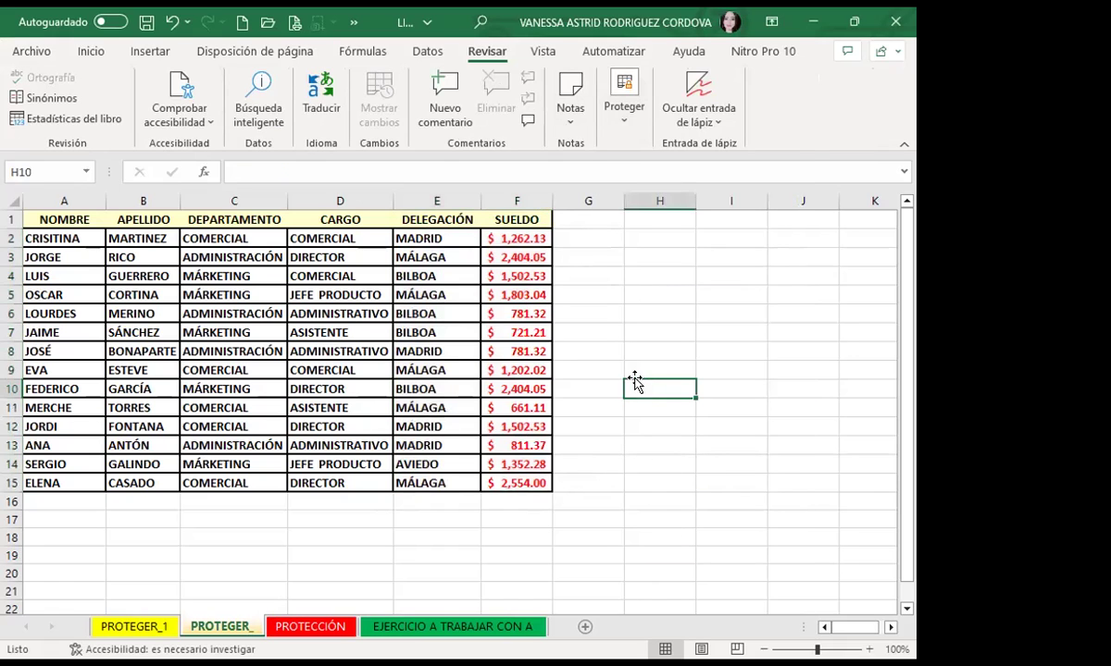
{"action": "double_click", "coordinate": [637, 384]}
{"action": "left_click", "coordinate": [463, 392]}
{"action": "left_click", "coordinate": [314, 370]}
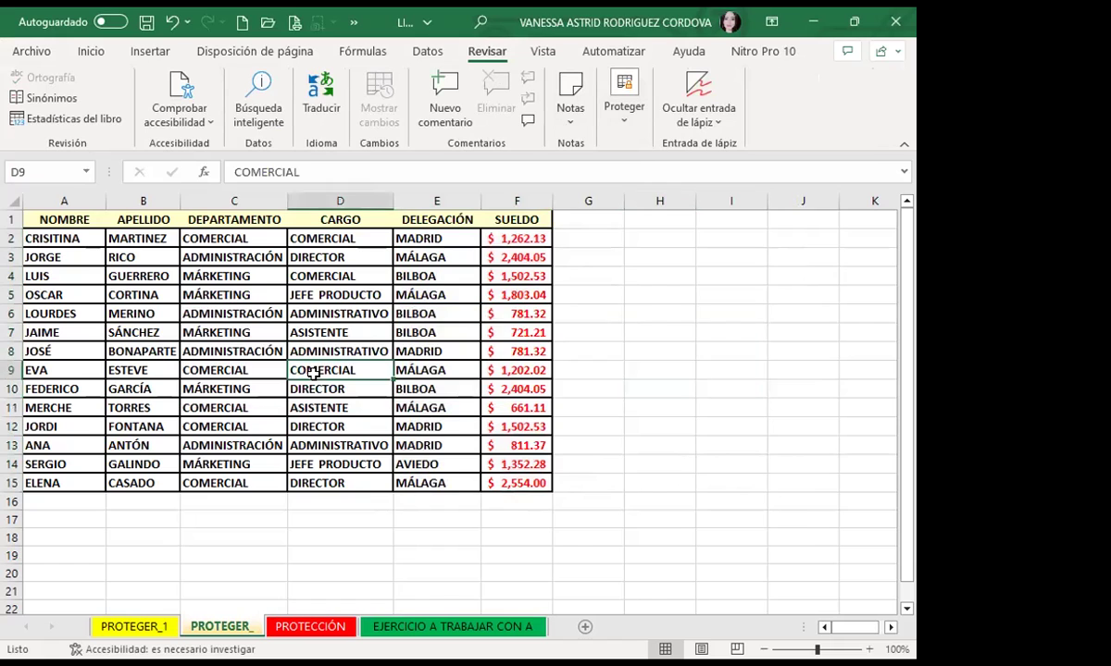
{"action": "double_click", "coordinate": [315, 370]}
{"action": "left_click", "coordinate": [464, 392]}
{"action": "left_click", "coordinate": [478, 388]}
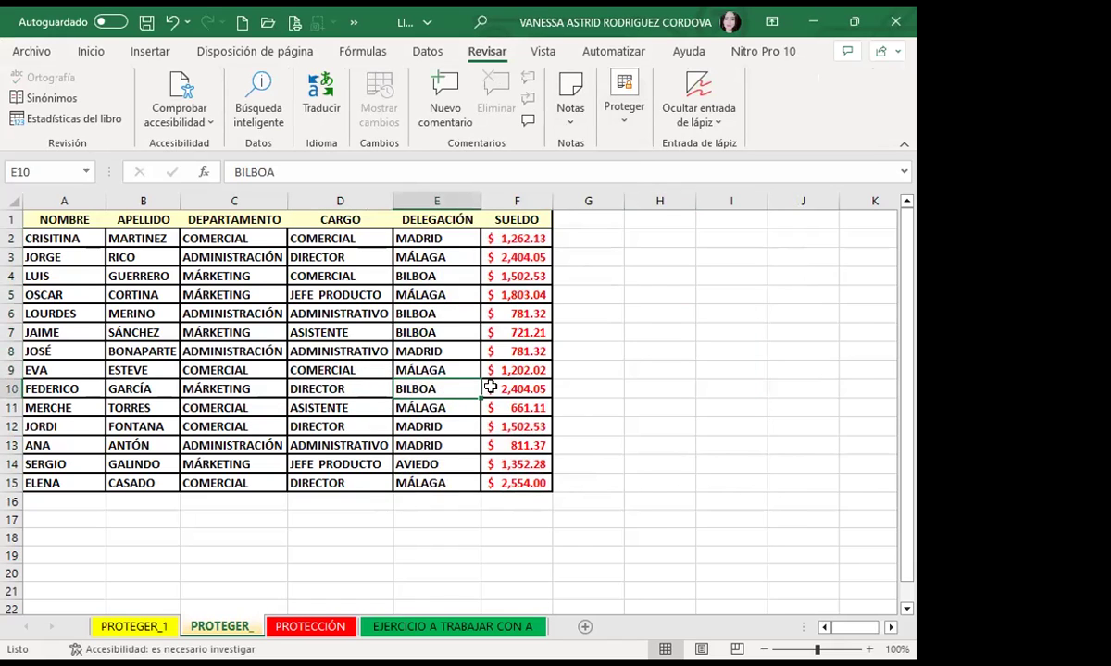
{"action": "double_click", "coordinate": [478, 389]}
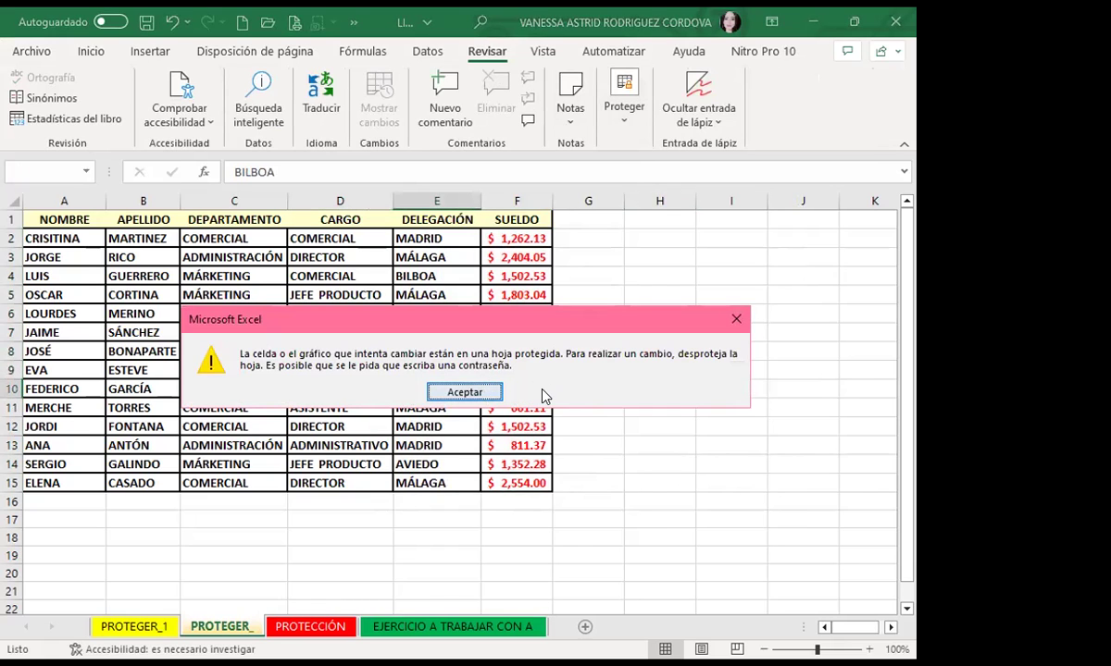
{"action": "left_click", "coordinate": [464, 393]}
{"action": "left_click", "coordinate": [516, 258]}
{"action": "double_click", "coordinate": [516, 257]}
{"action": "left_click", "coordinate": [740, 321]}
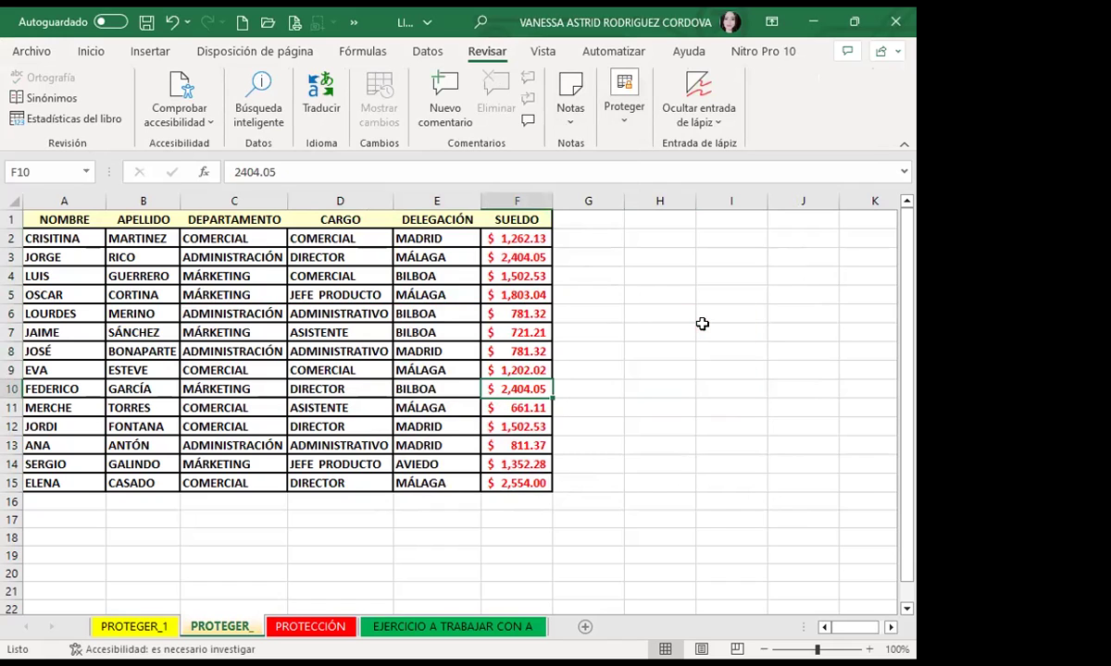
{"action": "left_click", "coordinate": [702, 325]}
Try editing cell C6 on the protected sheet and dismiss the warning
{"action": "left_click_drag", "start_coordinate": [417, 239], "coordinate": [504, 482]}
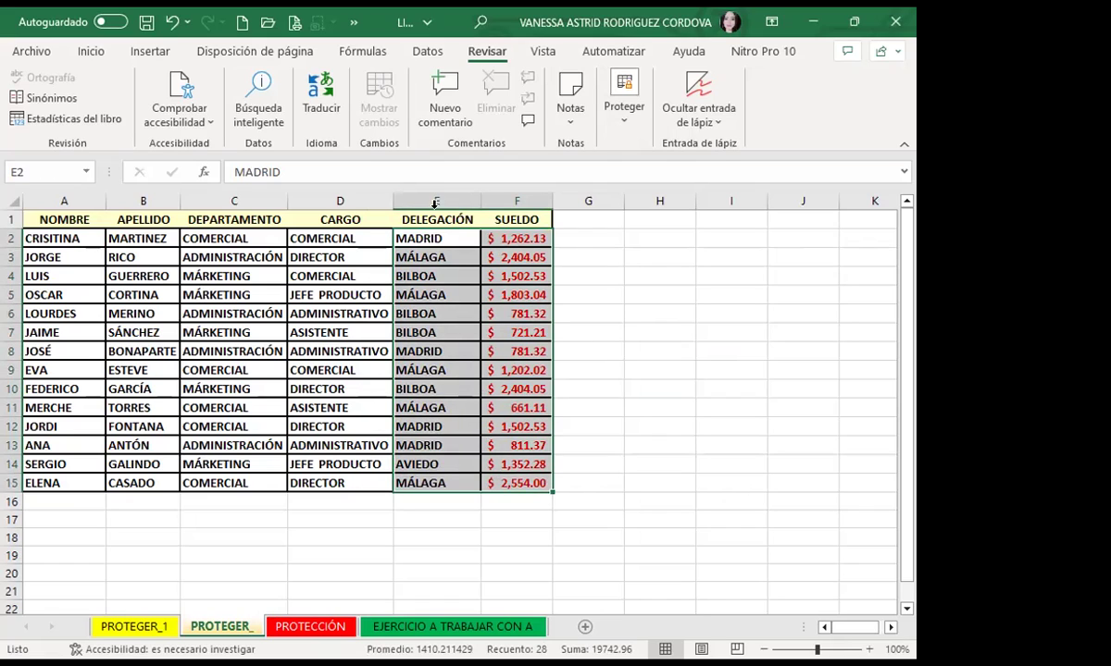
{"action": "left_click", "coordinate": [342, 332]}
{"action": "left_click", "coordinate": [211, 314]}
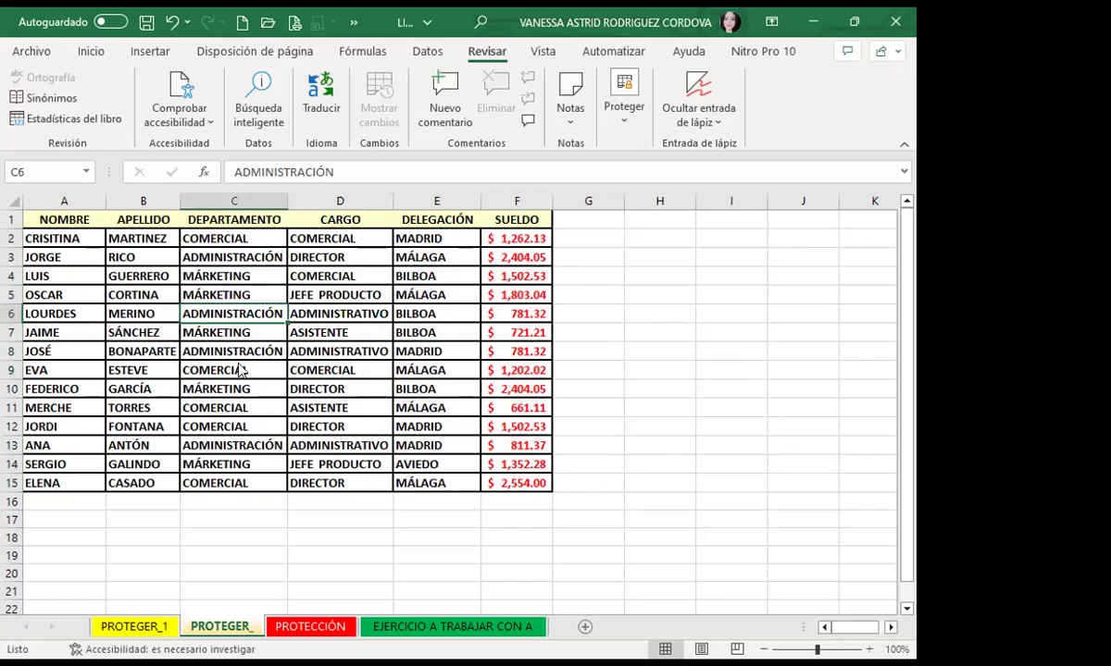
{"action": "double_click", "coordinate": [238, 371]}
{"action": "left_click", "coordinate": [457, 389]}
{"action": "left_click", "coordinate": [628, 115]}
{"action": "left_click", "coordinate": [629, 186]}
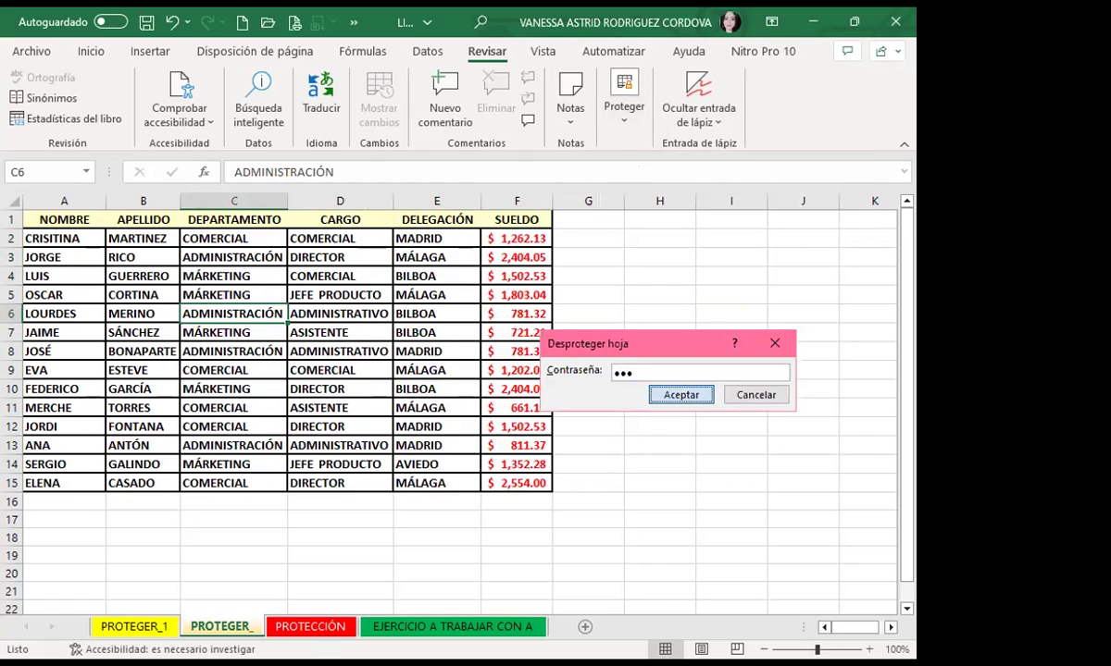
{"action": "key", "text": "Return"}
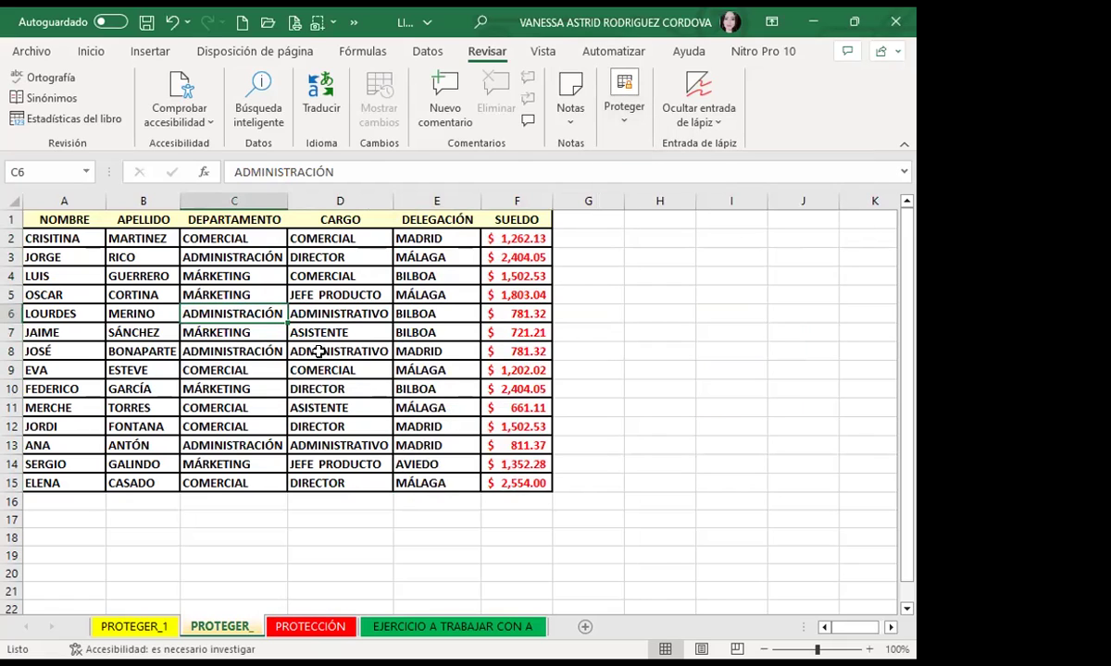
Type test entry XZ into D9, E12 and F13, then undo the entries
{"action": "left_click", "coordinate": [319, 370]}
{"action": "type", "text": "XZ"}
{"action": "left_click", "coordinate": [421, 427]}
{"action": "type", "text": "XZ"}
{"action": "left_click", "coordinate": [523, 445]}
{"action": "type", "text": "XZ"}
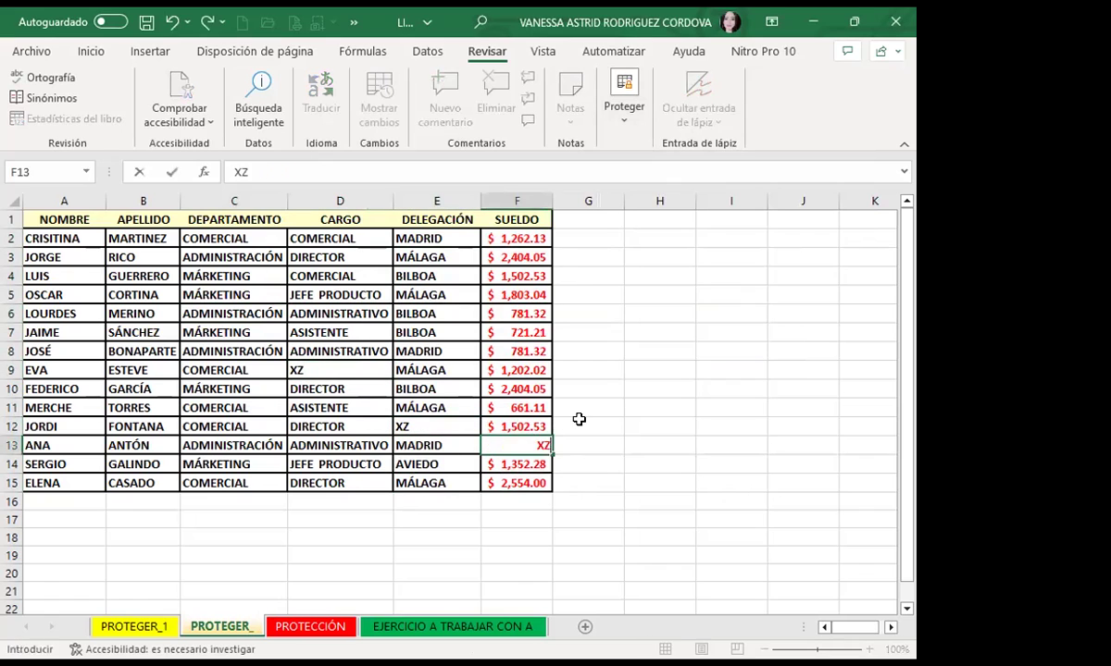
{"action": "left_click", "coordinate": [579, 419]}
{"action": "key", "text": "ctrl+z"}
{"action": "key", "text": "ctrl+z"}
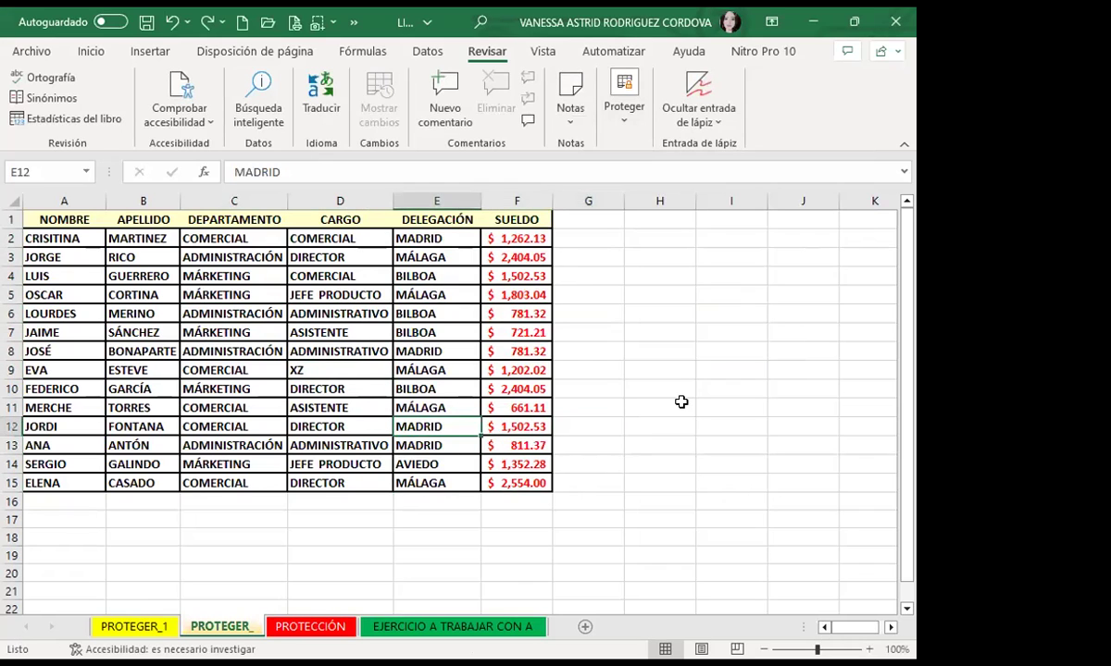
{"action": "key", "text": "ctrl+z"}
Mark the DELEGACIÓN and SUELDO cells E2:F15 as Bloqueada in Formato de celdas
{"action": "left_click_drag", "start_coordinate": [418, 239], "coordinate": [524, 483]}
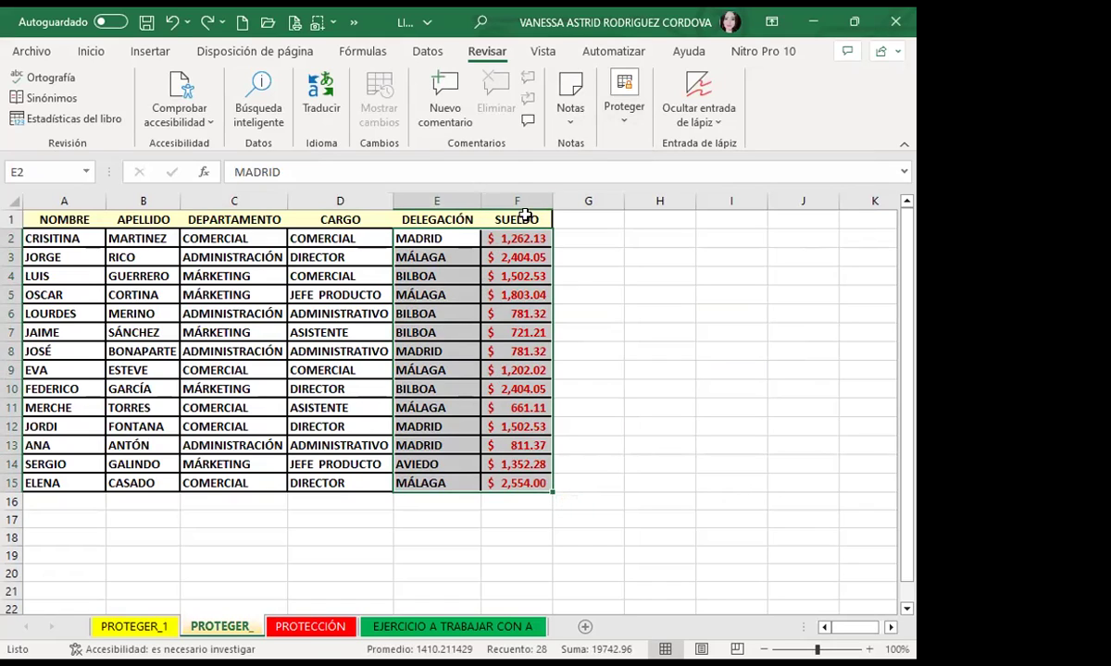
{"action": "left_click", "coordinate": [148, 52]}
{"action": "left_click", "coordinate": [93, 52]}
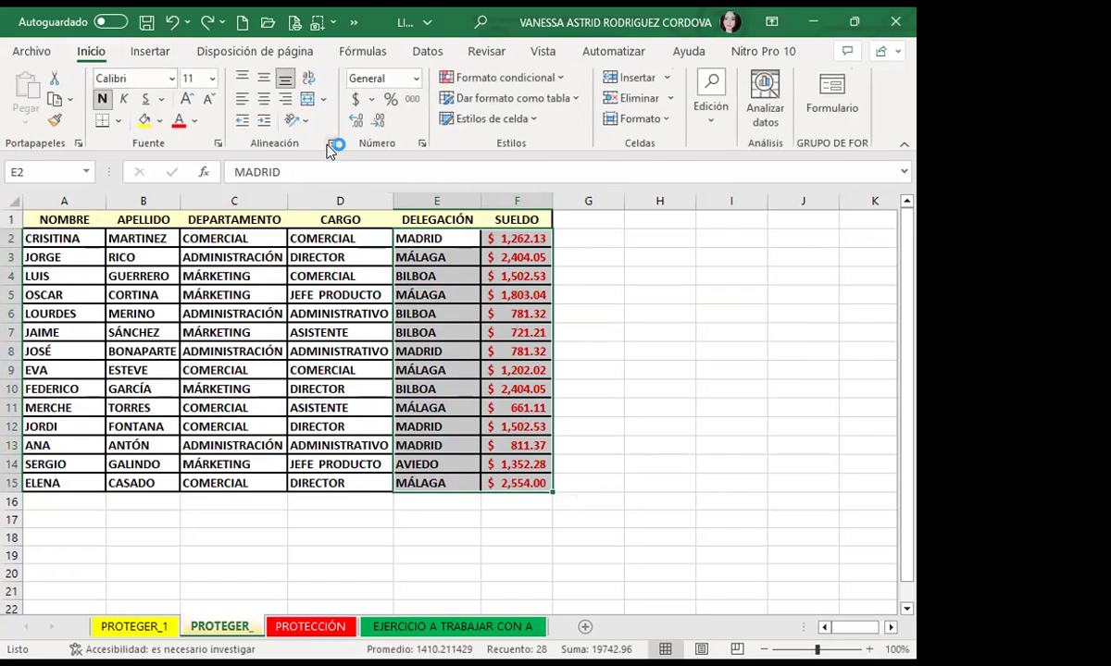
{"action": "left_click", "coordinate": [724, 169]}
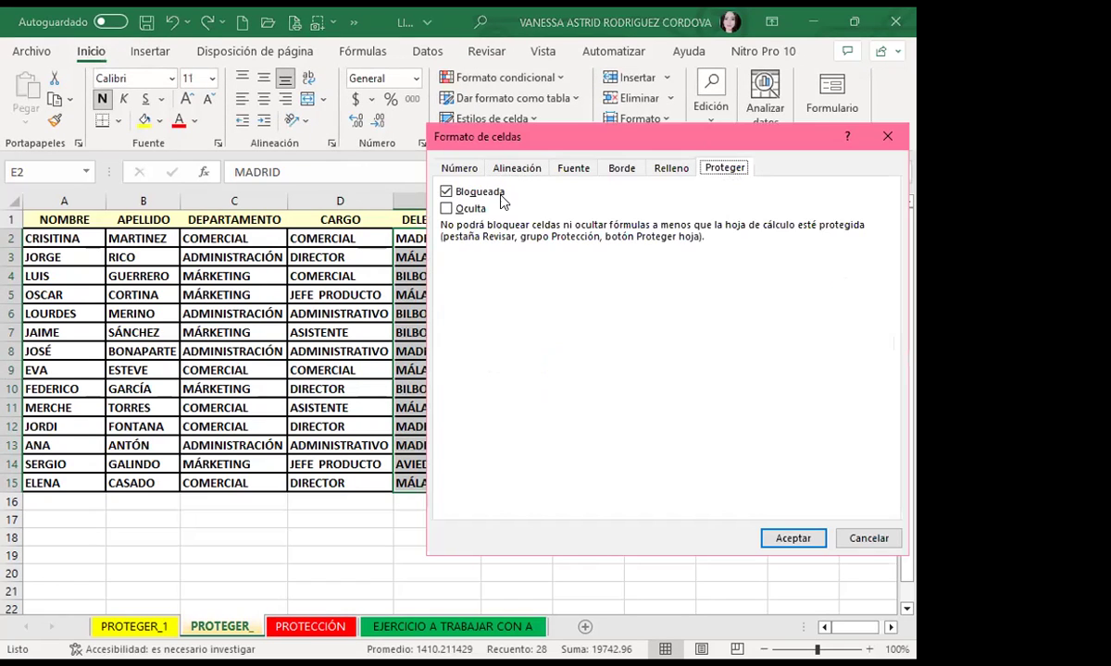
{"action": "left_click", "coordinate": [447, 194]}
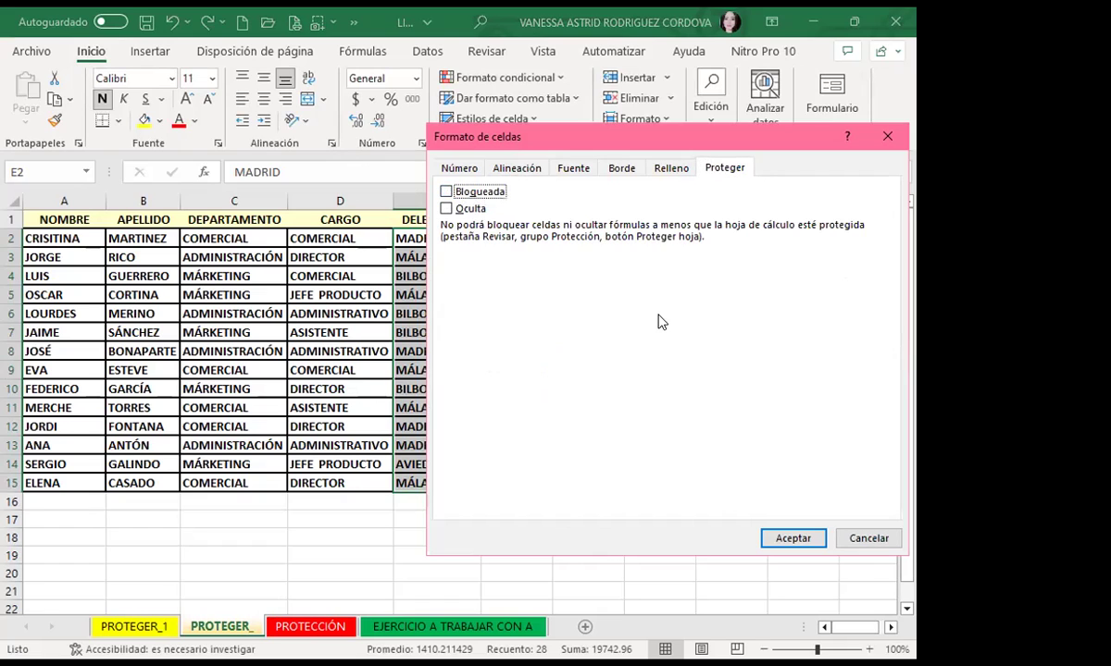
{"action": "left_click", "coordinate": [790, 539]}
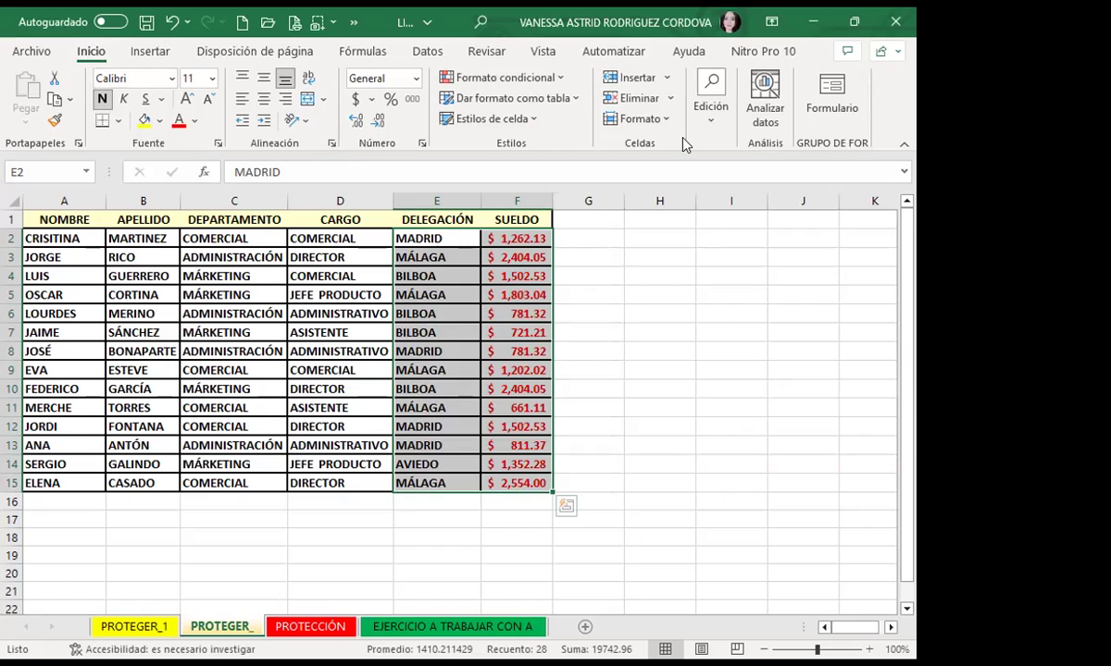
Reselect E2:F15 and reopen the protection settings to verify Bloqueada is still ticked
{"action": "key", "text": "ctrl+q"}
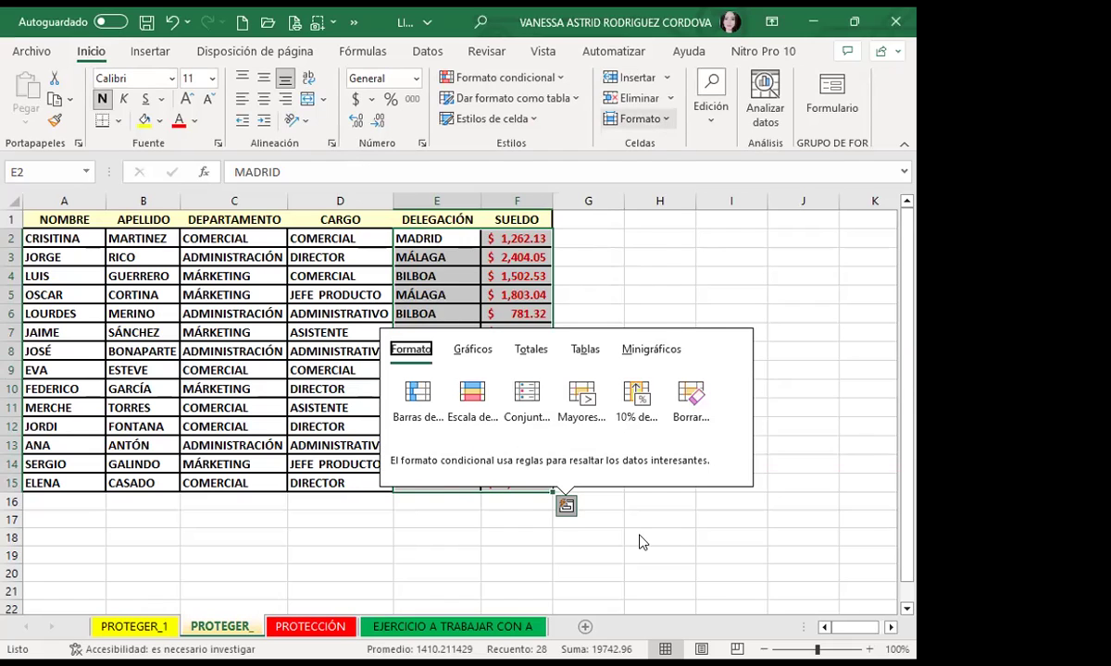
{"action": "key", "text": "alt+o"}
{"action": "key", "text": "f"}
{"action": "key", "text": "o"}
{"action": "key", "text": "Return"}
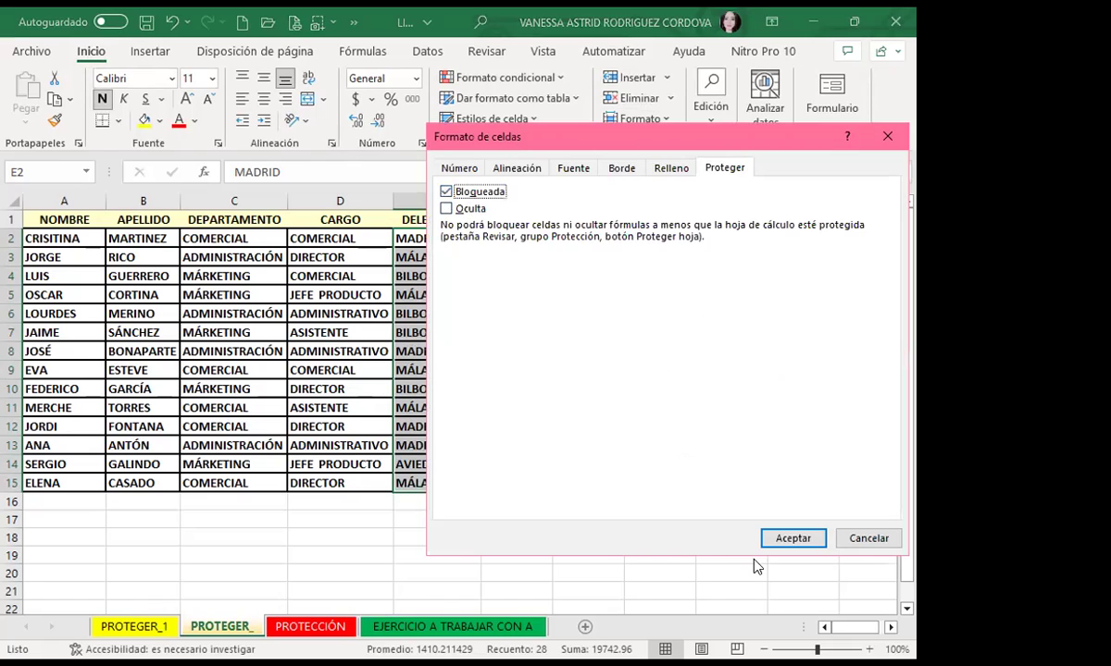
{"action": "left_click", "coordinate": [790, 539]}
{"action": "left_click", "coordinate": [664, 404]}
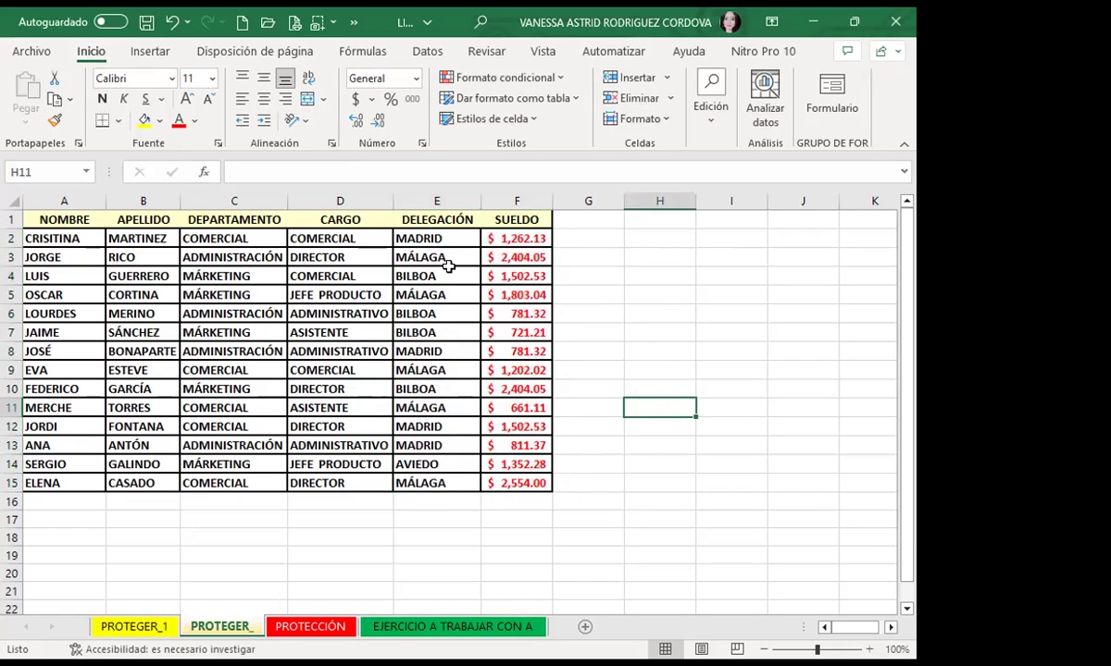
{"action": "mouse_move", "coordinate": [412, 233]}
{"action": "left_mouse_down"}
{"action": "mouse_move", "coordinate": [476, 278]}
{"action": "mouse_move", "coordinate": [500, 476]}
{"action": "left_mouse_up"}
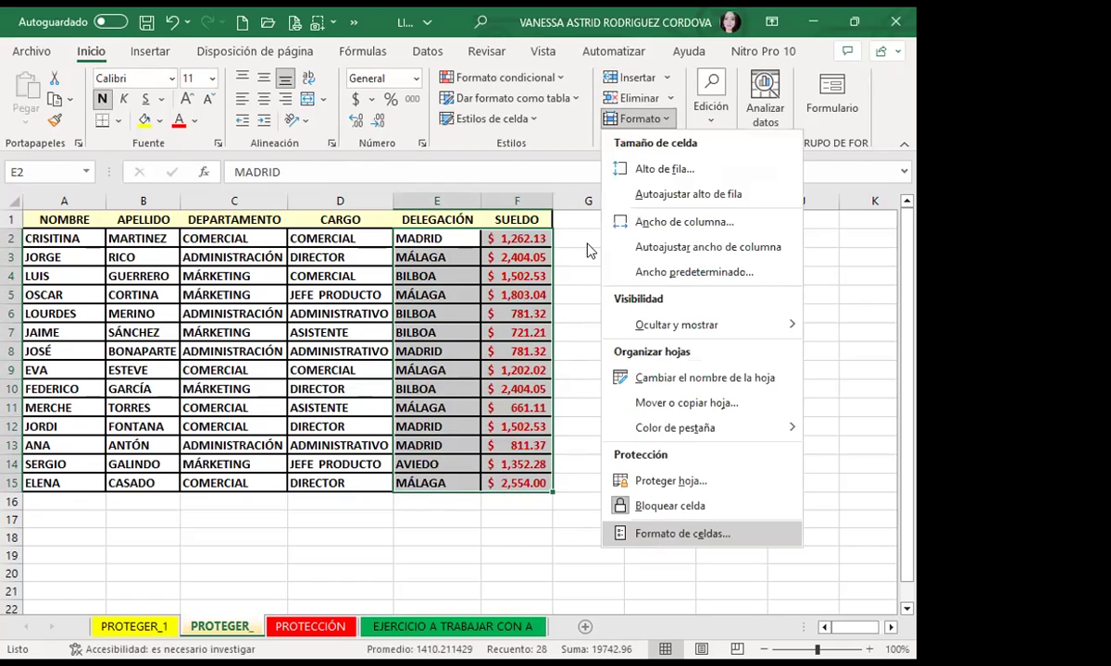
{"action": "left_click", "coordinate": [648, 533]}
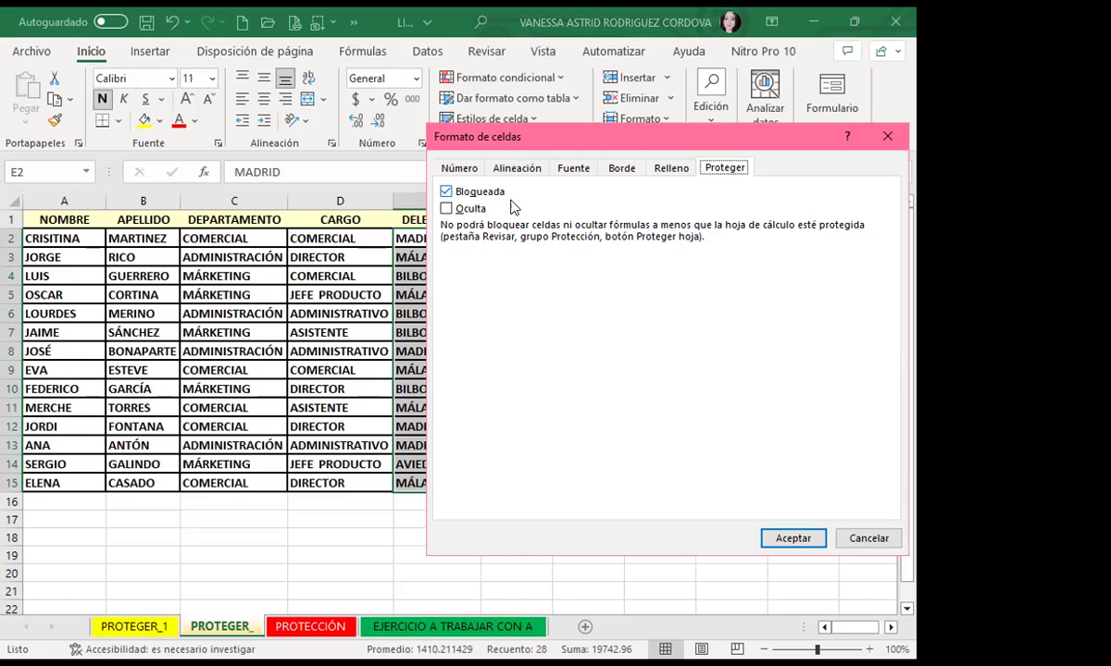
{"action": "left_click", "coordinate": [868, 539]}
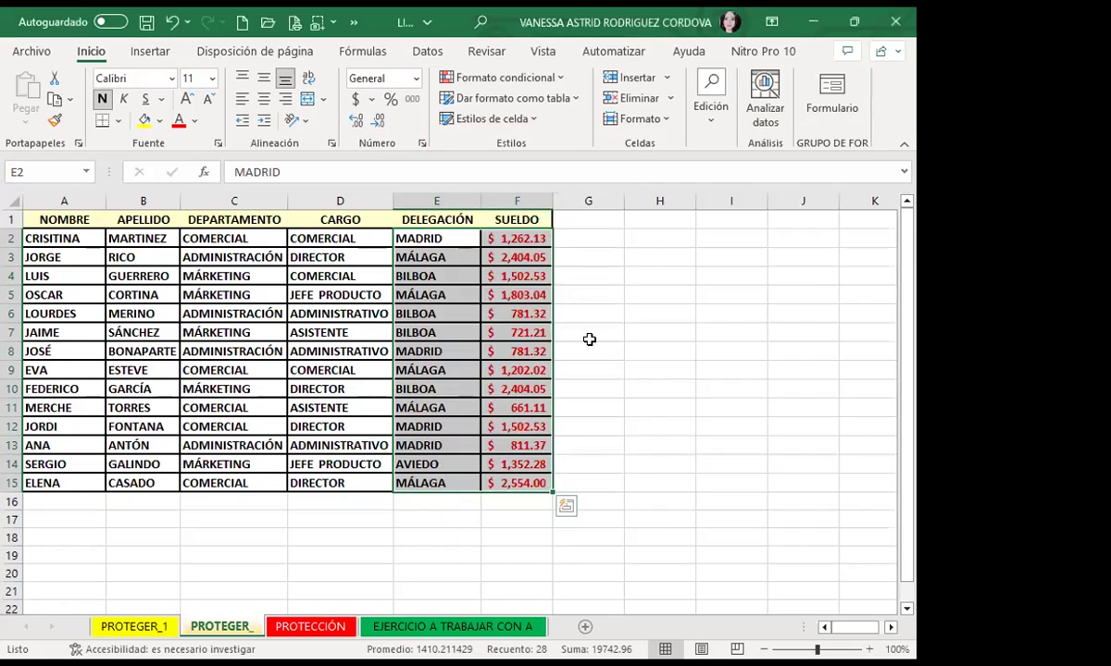
{"action": "left_click_drag", "start_coordinate": [518, 259], "coordinate": [548, 483]}
{"action": "left_click", "coordinate": [438, 236]}
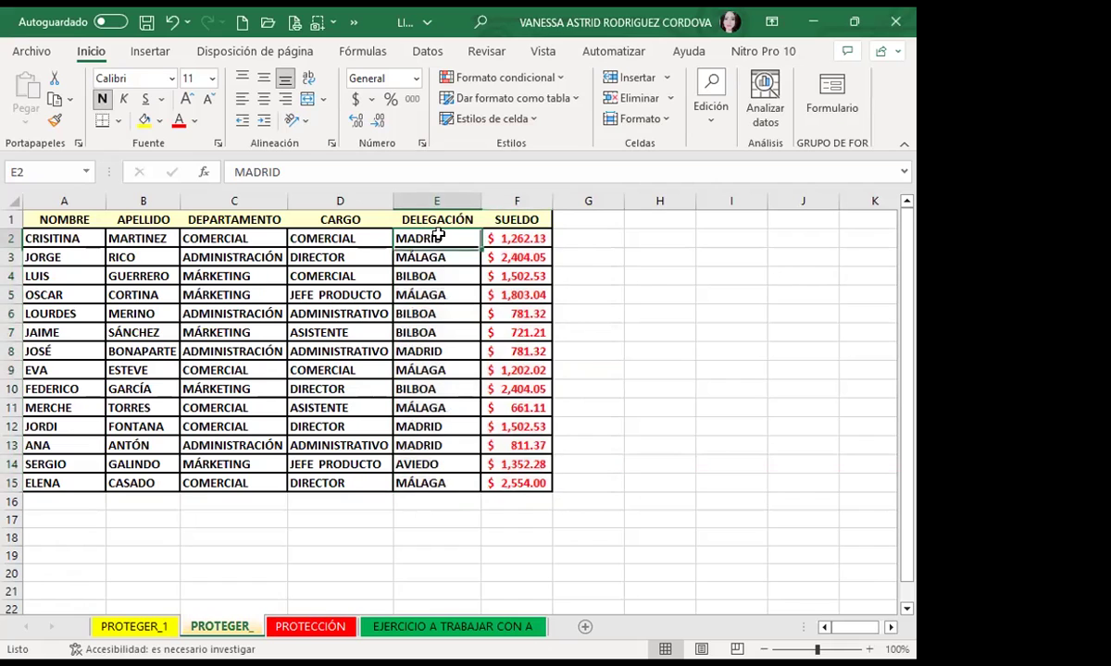
{"action": "left_click", "coordinate": [14, 201]}
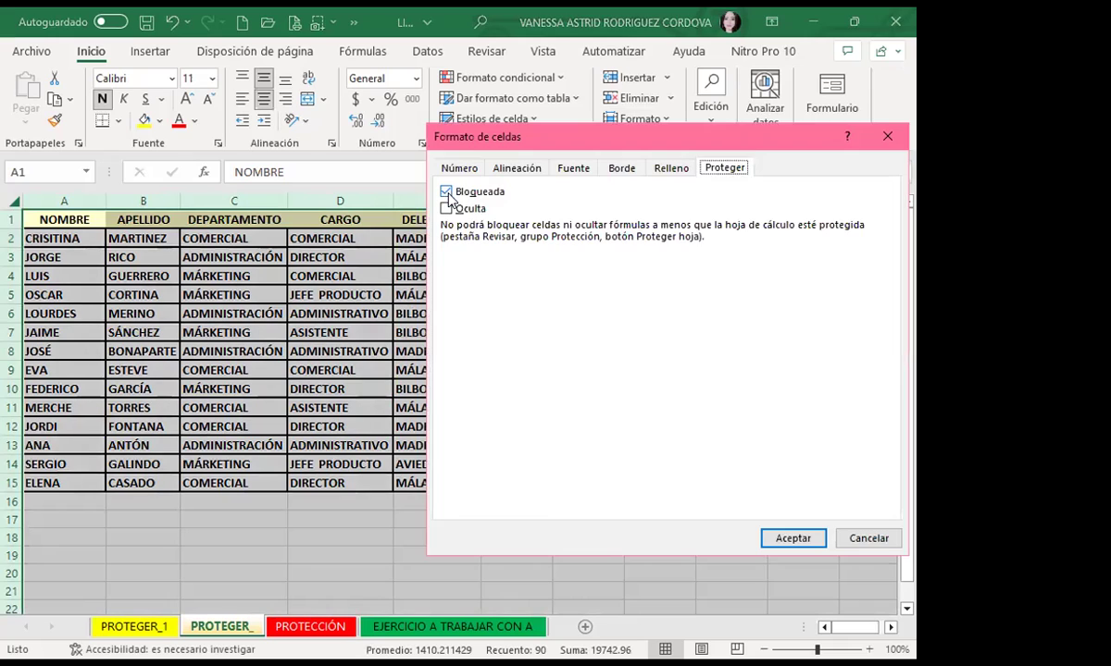
{"action": "left_click", "coordinate": [792, 538]}
{"action": "left_click", "coordinate": [652, 400]}
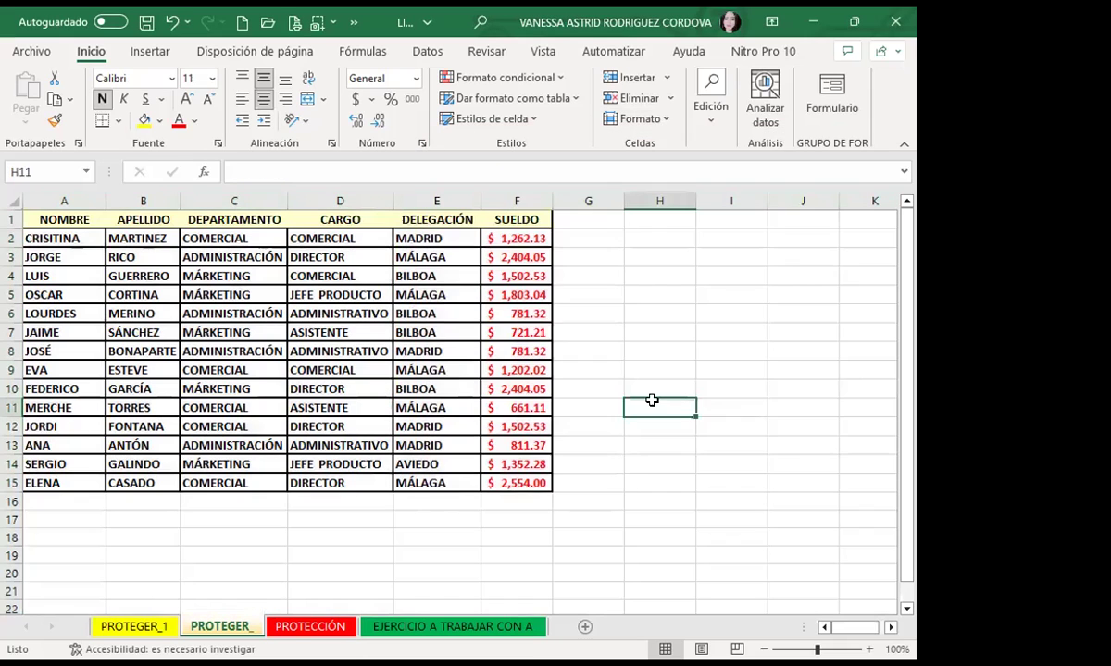
{"action": "left_click_drag", "start_coordinate": [425, 234], "coordinate": [510, 476]}
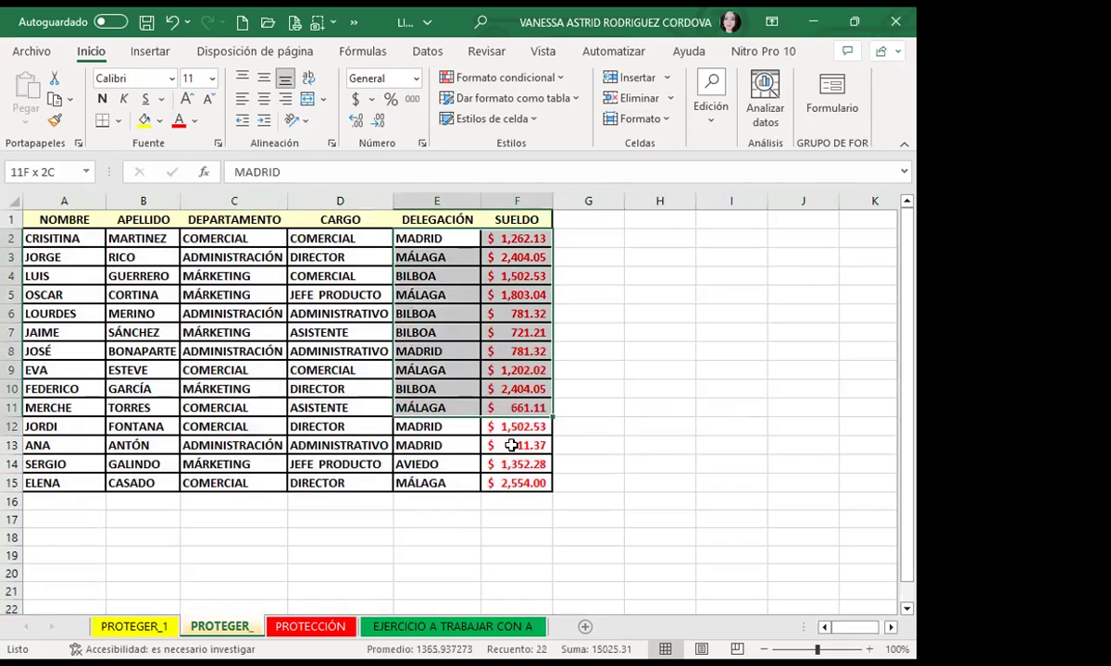
{"action": "left_click", "coordinate": [639, 118]}
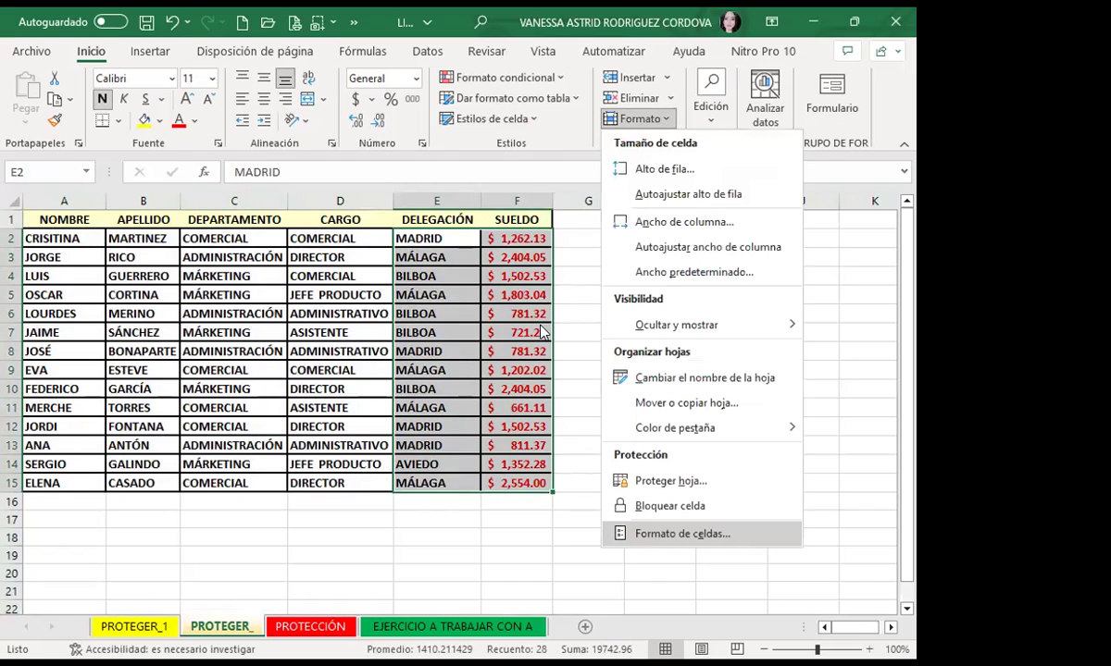
{"action": "left_click", "coordinate": [682, 534]}
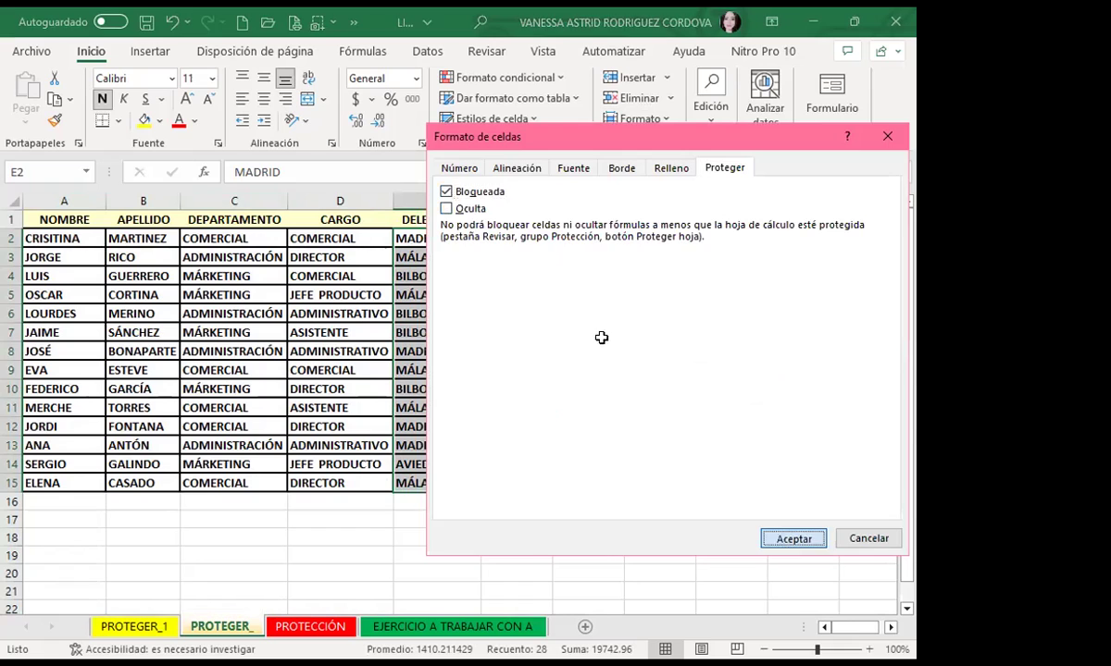
{"action": "key", "text": "Return"}
{"action": "left_click", "coordinate": [486, 51]}
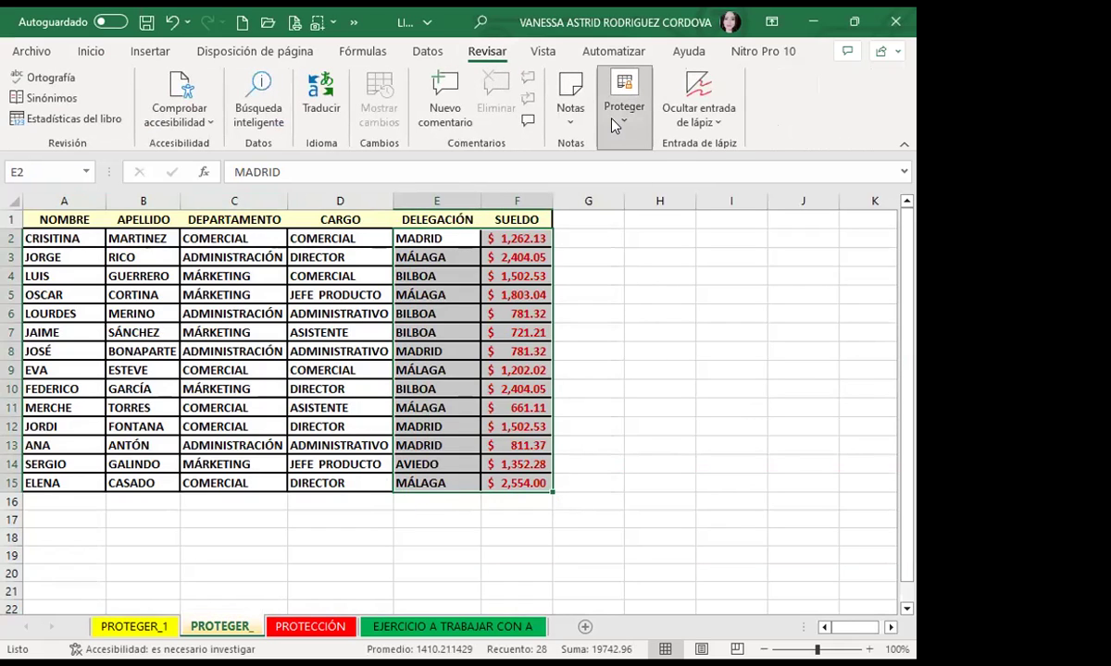
{"action": "left_click", "coordinate": [619, 188]}
{"action": "left_click", "coordinate": [676, 541]}
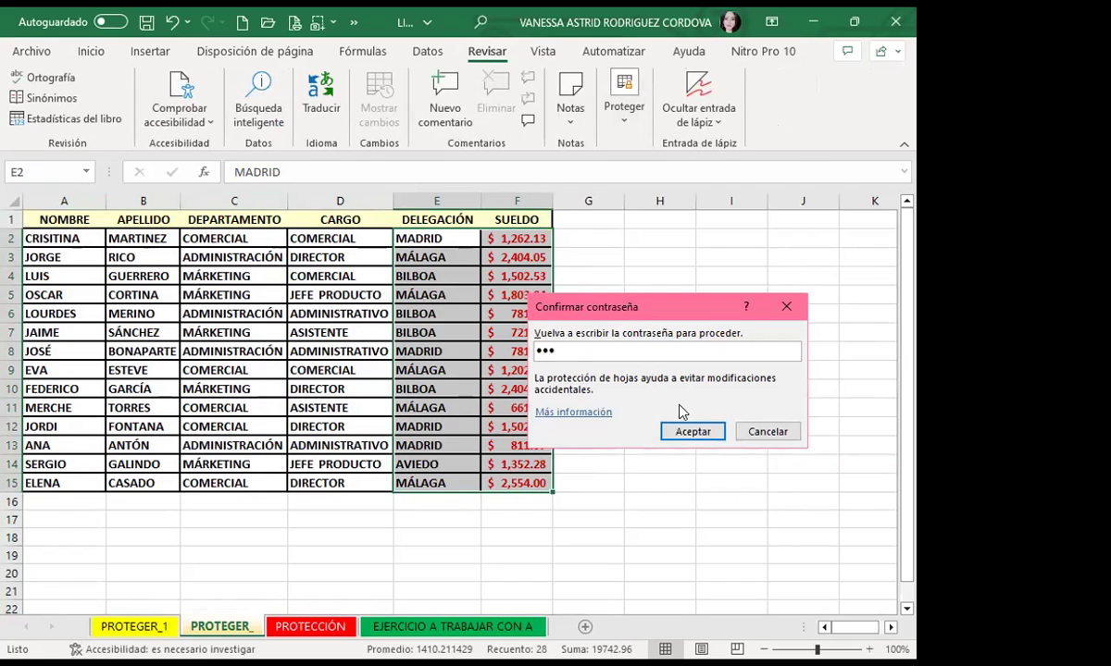
{"action": "left_click", "coordinate": [687, 434]}
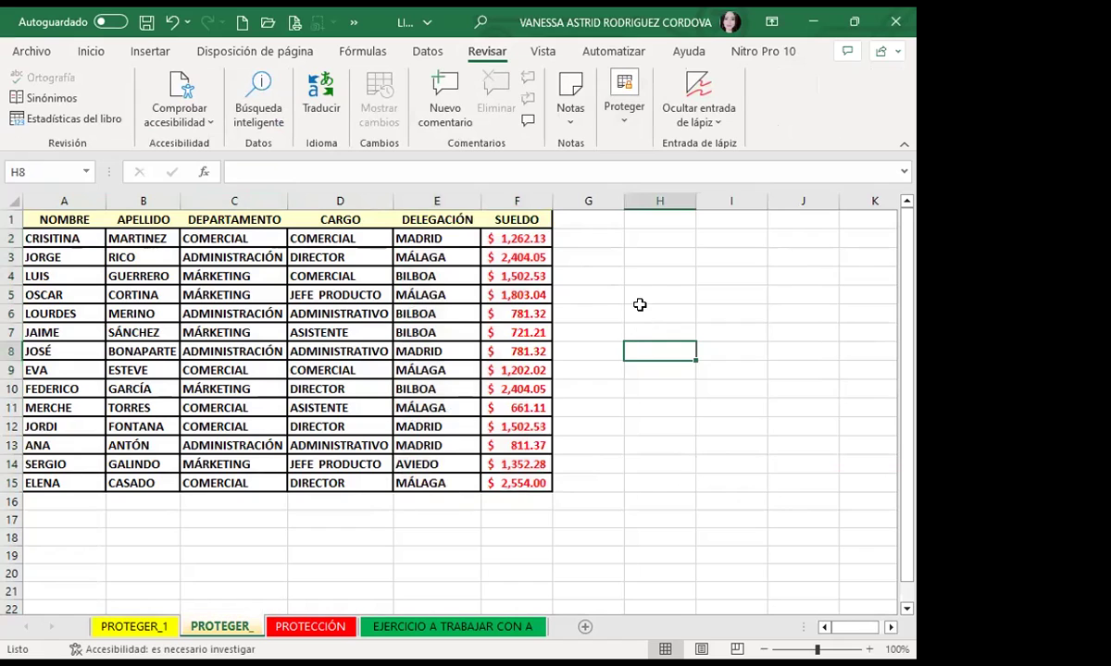
Type test letter Z into several unlocked cells, including D7 and D6
{"action": "type", "text": "Z"}
{"action": "left_click", "coordinate": [292, 332]}
{"action": "type", "text": "Z"}
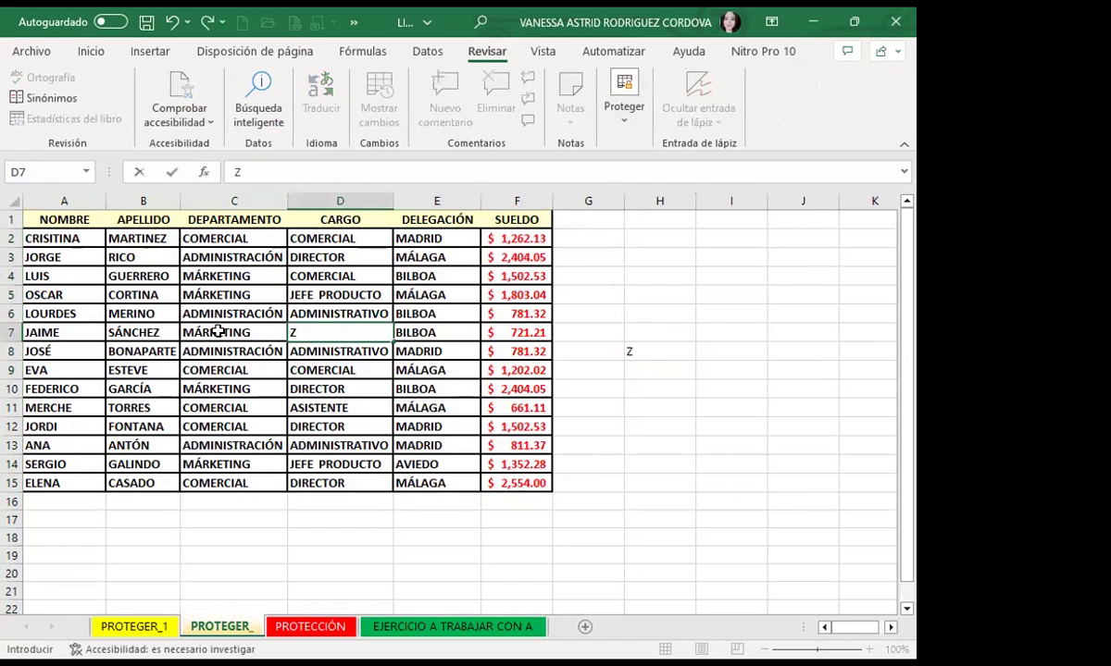
{"action": "left_click", "coordinate": [217, 333]}
{"action": "type", "text": "Z"}
{"action": "left_click", "coordinate": [139, 332]}
{"action": "type", "text": "Z"}
{"action": "left_click", "coordinate": [139, 295]}
{"action": "type", "text": "Z"}
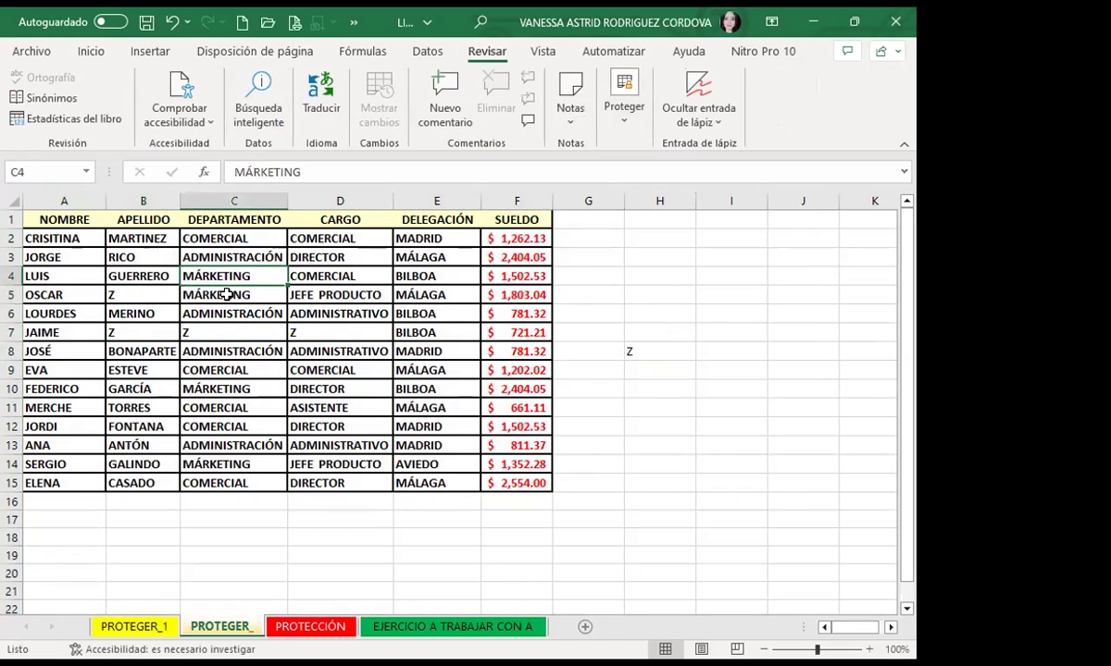
{"action": "type", "text": "Z"}
{"action": "left_click", "coordinate": [227, 314]}
{"action": "left_click", "coordinate": [315, 314]}
{"action": "type", "text": "Z"}
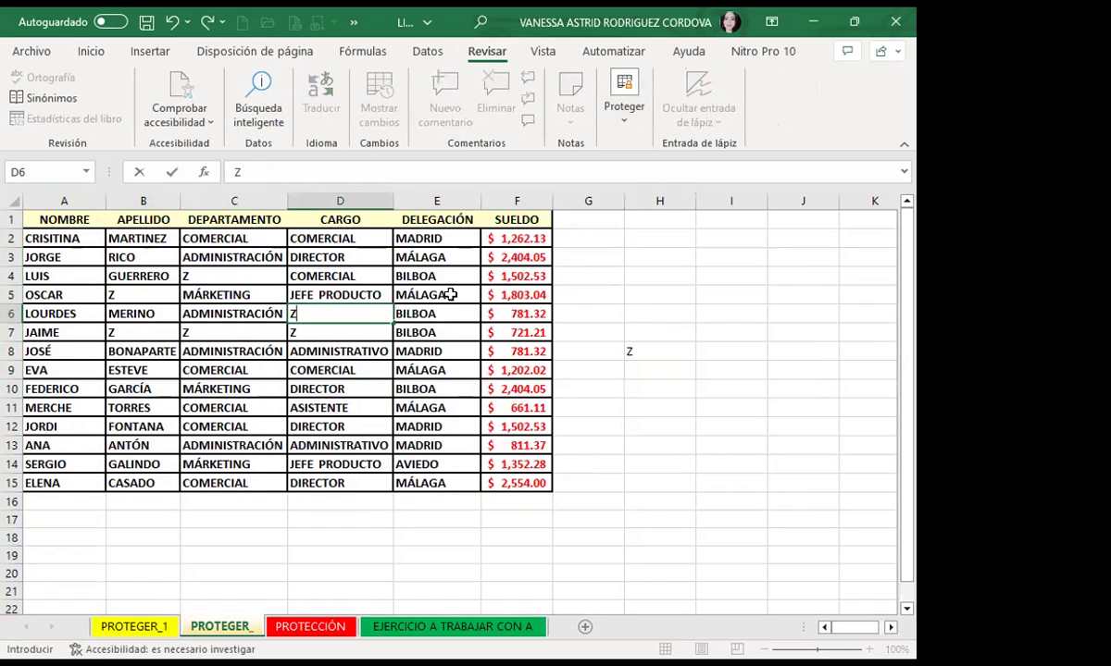
Try editing a locked DELEGACIÓN cell and a SUELDO value, dismissing each protection warning
{"action": "left_click", "coordinate": [451, 294]}
{"action": "type", "text": "Z"}
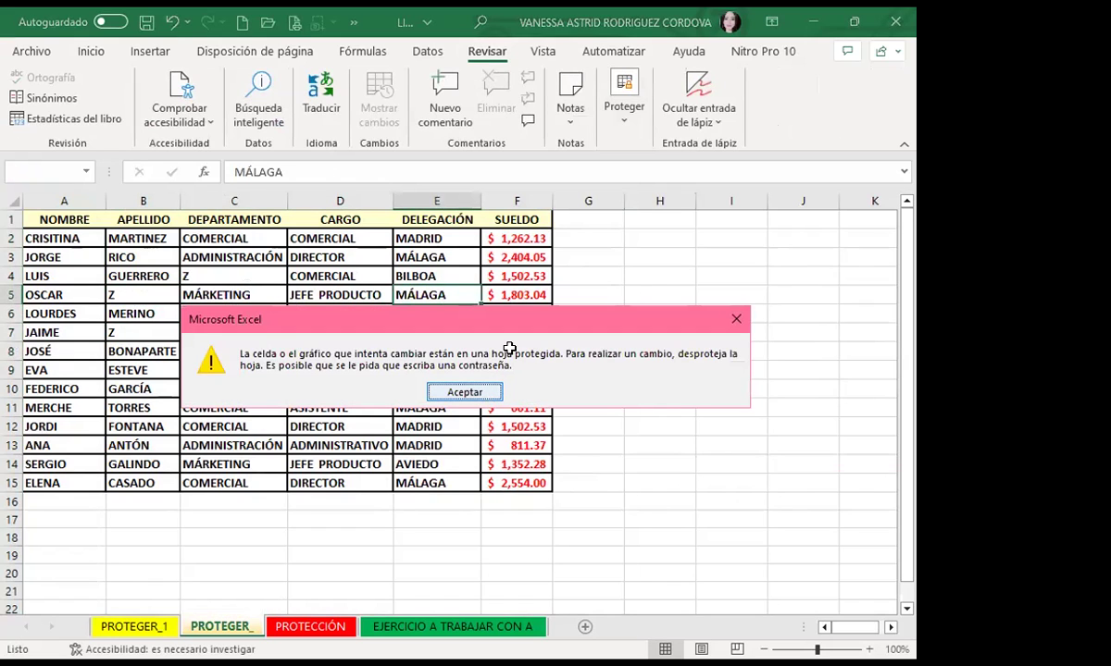
{"action": "left_click", "coordinate": [463, 392]}
{"action": "left_click", "coordinate": [507, 388]}
{"action": "type", "text": "Z"}
{"action": "left_click", "coordinate": [472, 390]}
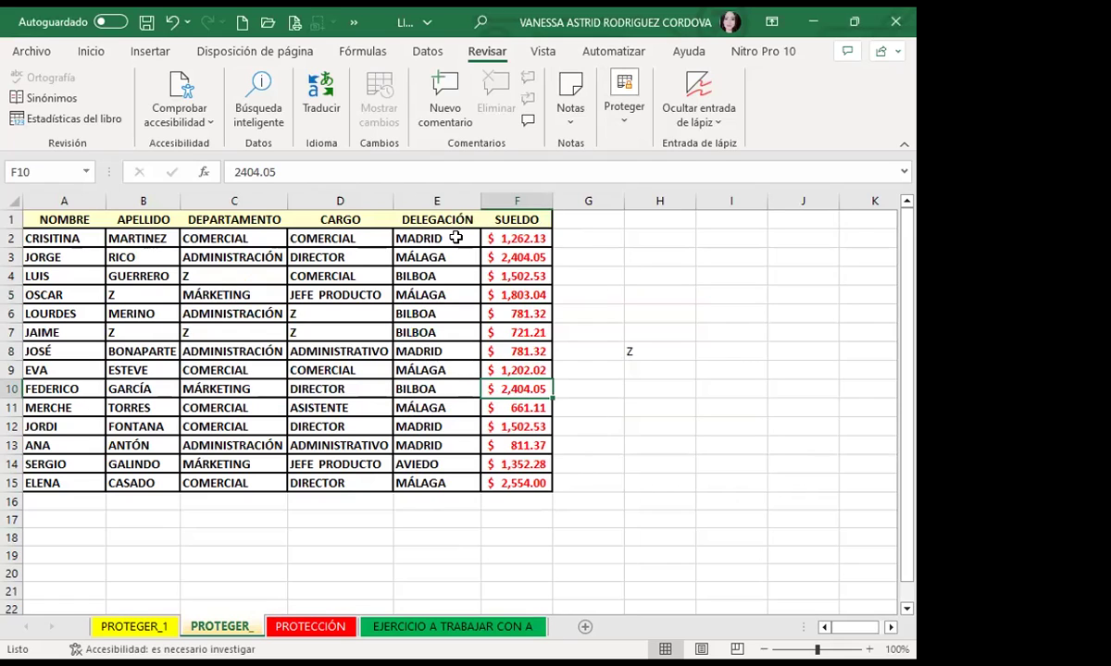
Inspect the locked DELEGACIÓN/SUELDO range and the Z test entries in D7 and H8
{"action": "mouse_move", "coordinate": [433, 237]}
{"action": "left_mouse_down"}
{"action": "mouse_move", "coordinate": [456, 257]}
{"action": "mouse_move", "coordinate": [471, 314]}
{"action": "mouse_move", "coordinate": [483, 476]}
{"action": "left_mouse_up"}
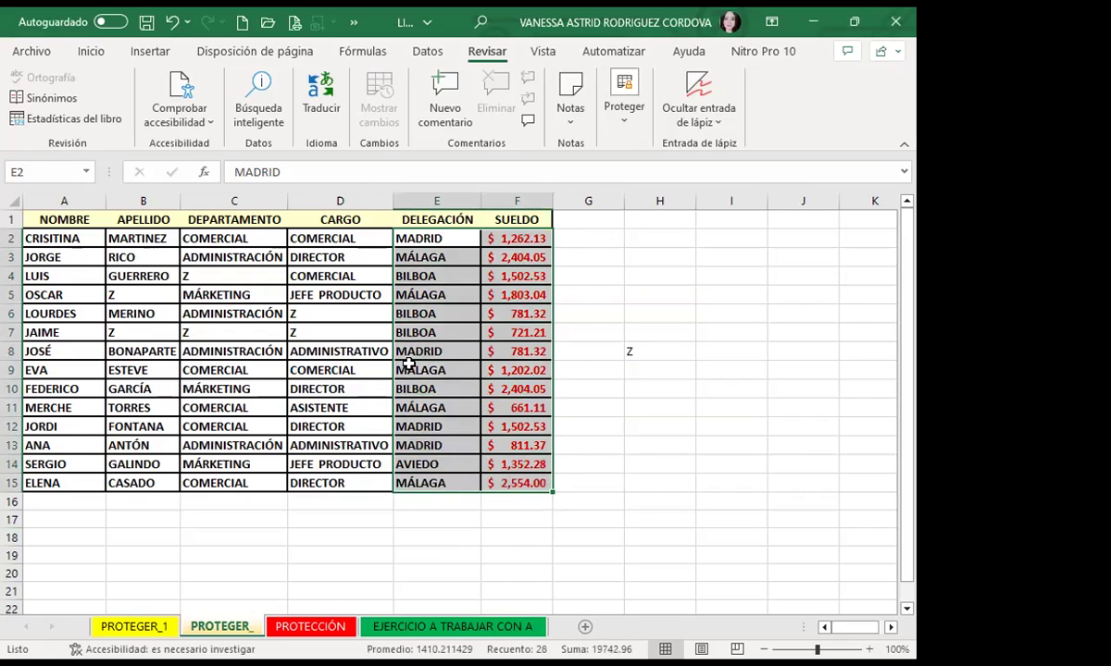
{"action": "left_click", "coordinate": [288, 329]}
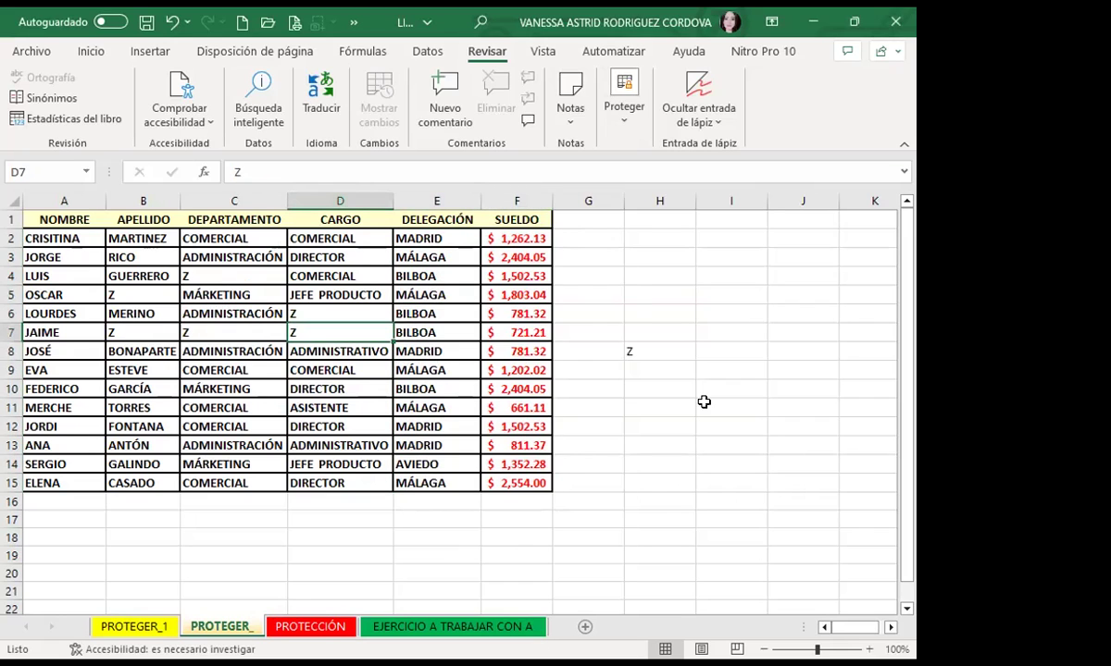
{"action": "left_click_drag", "start_coordinate": [704, 403], "coordinate": [727, 426]}
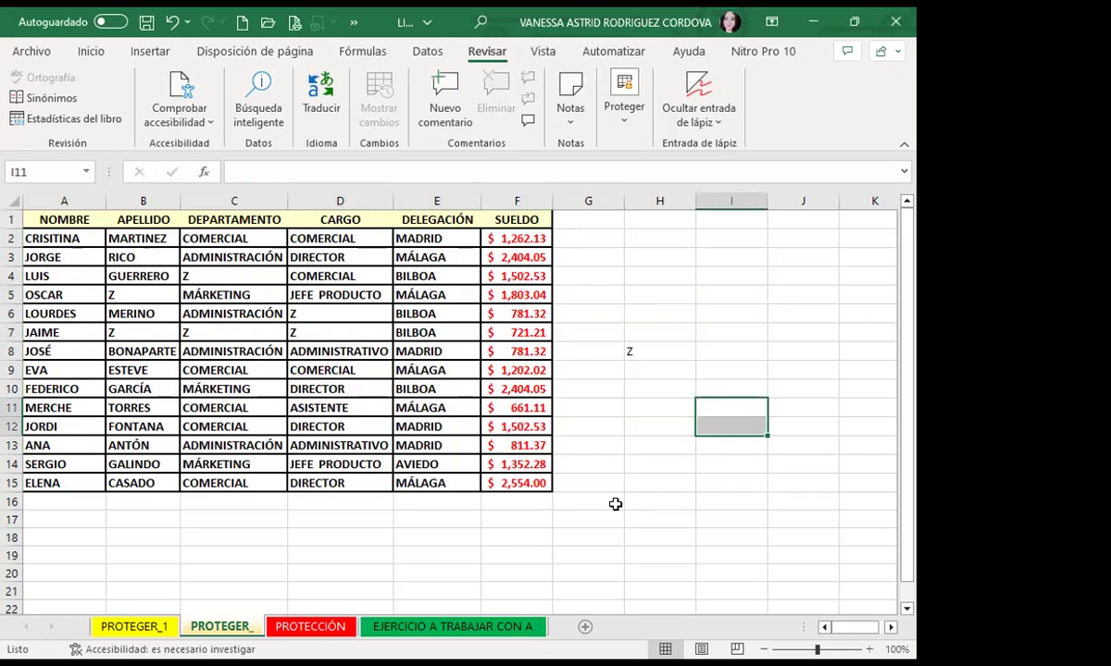
{"action": "left_click", "coordinate": [91, 51]}
{"action": "left_click", "coordinate": [615, 290]}
{"action": "left_click", "coordinate": [639, 294]}
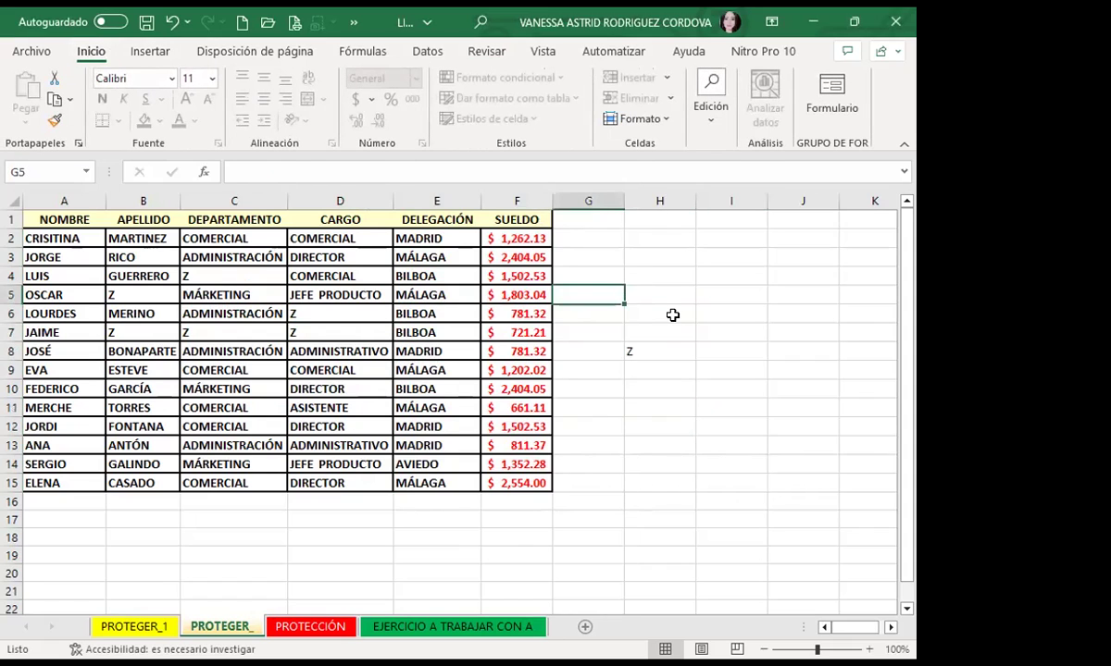
{"action": "left_click", "coordinate": [660, 389]}
{"action": "left_click", "coordinate": [651, 343]}
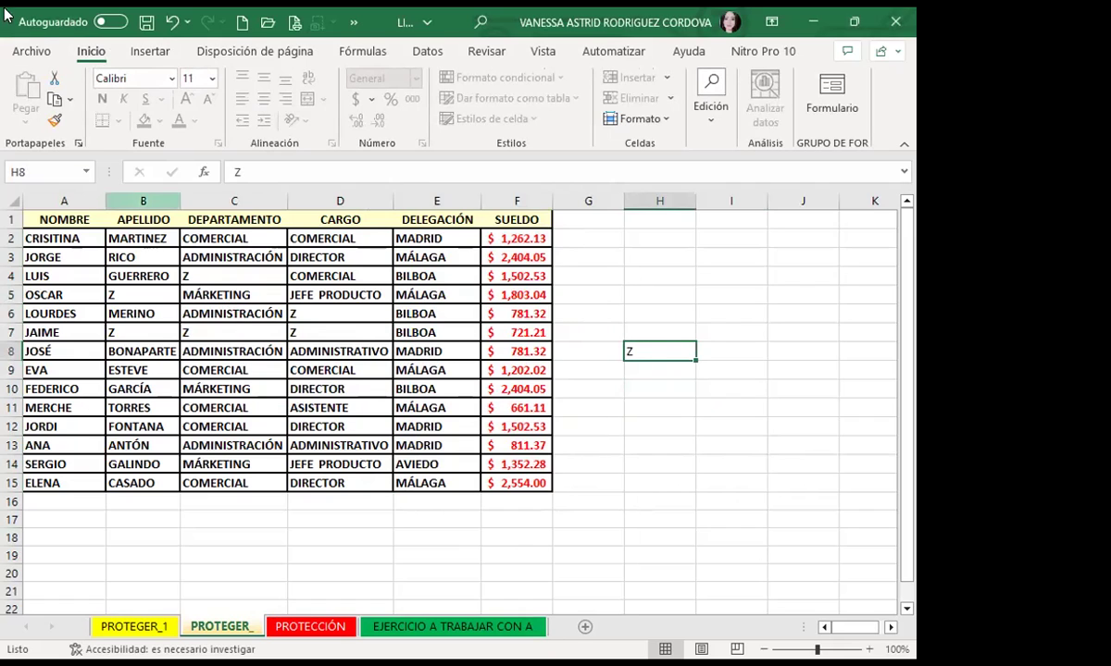
Undo the four test Z entries and check the restored employee values in column B
{"action": "left_click", "coordinate": [170, 22]}
{"action": "left_click", "coordinate": [170, 23]}
{"action": "left_click", "coordinate": [171, 22]}
{"action": "left_click", "coordinate": [170, 22]}
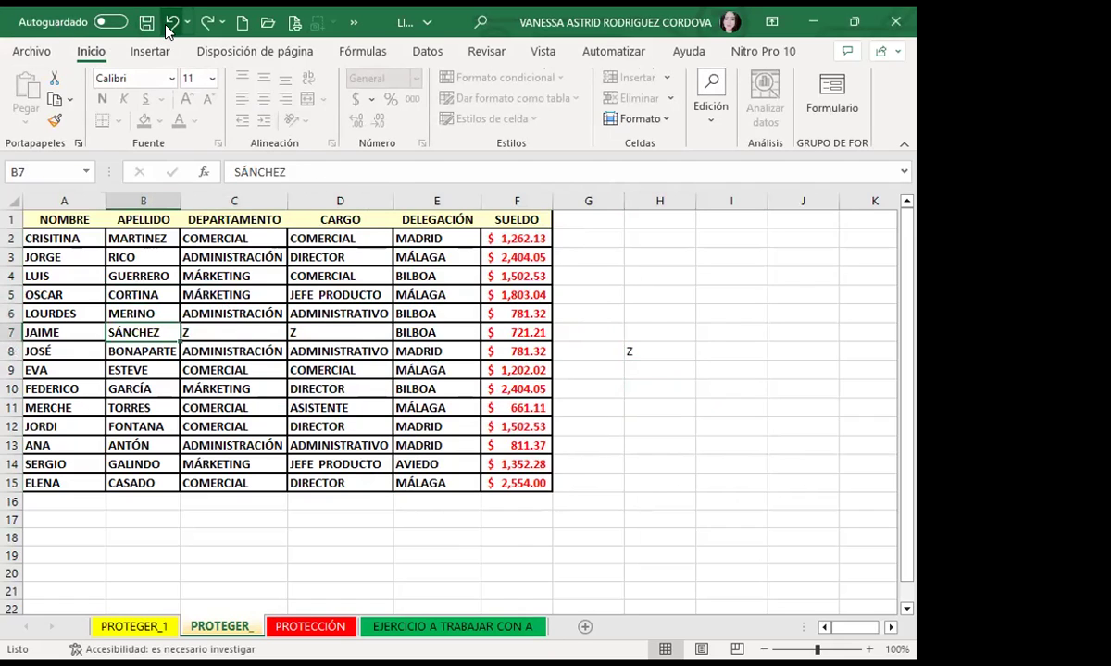
{"action": "left_click", "coordinate": [170, 23]}
{"action": "left_click", "coordinate": [170, 22]}
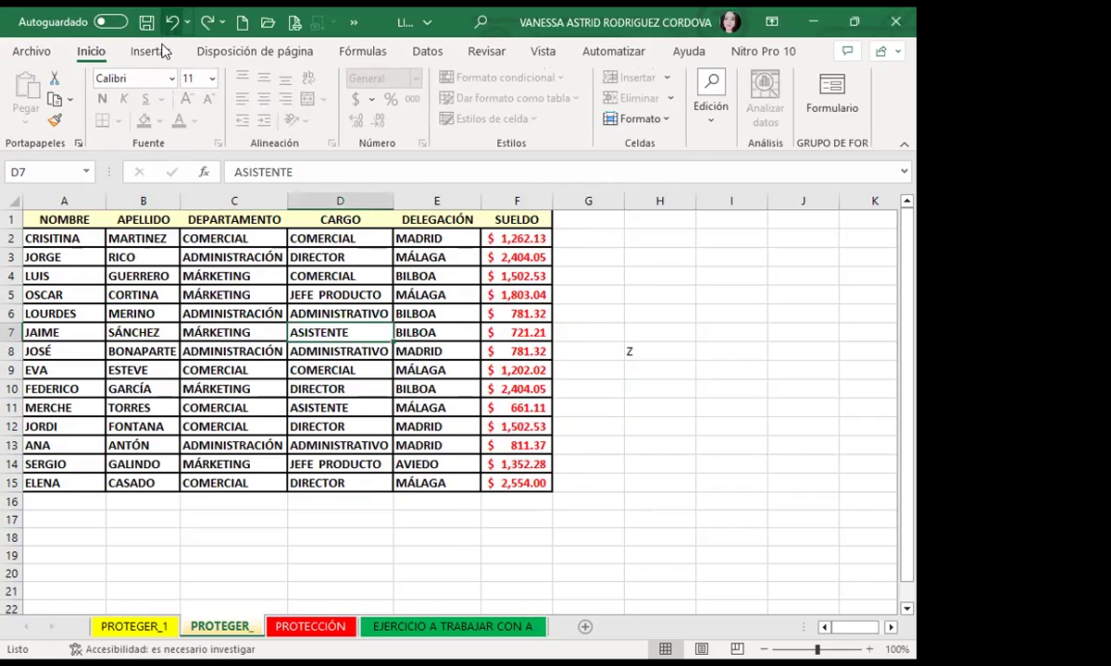
{"action": "left_click", "coordinate": [219, 332]}
{"action": "left_click", "coordinate": [154, 294]}
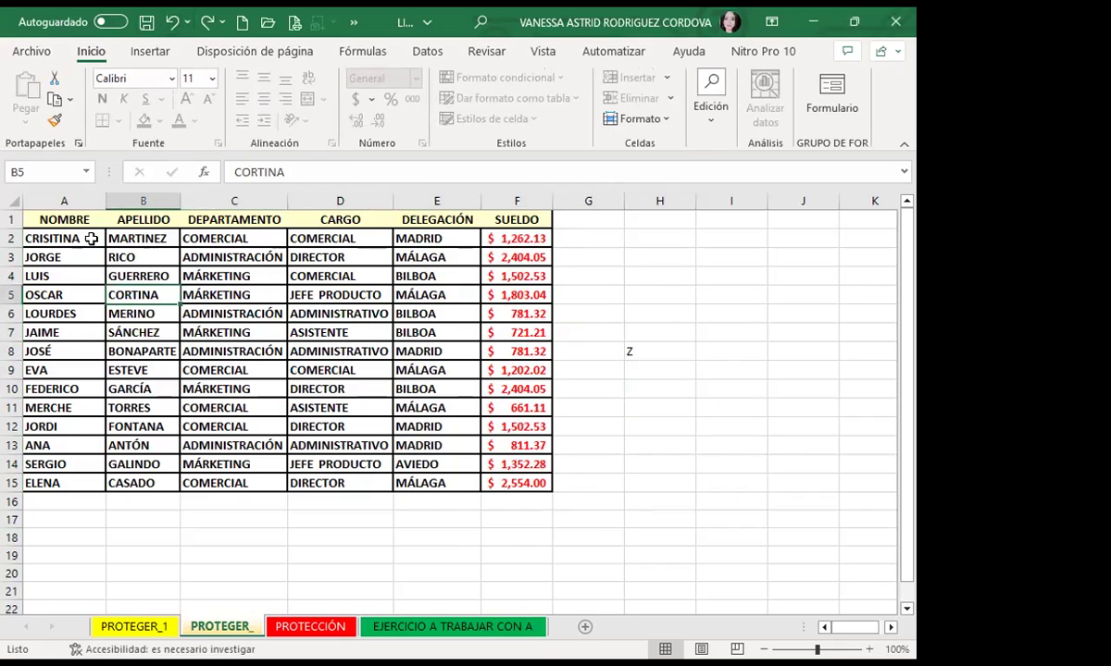
{"action": "left_click", "coordinate": [51, 231]}
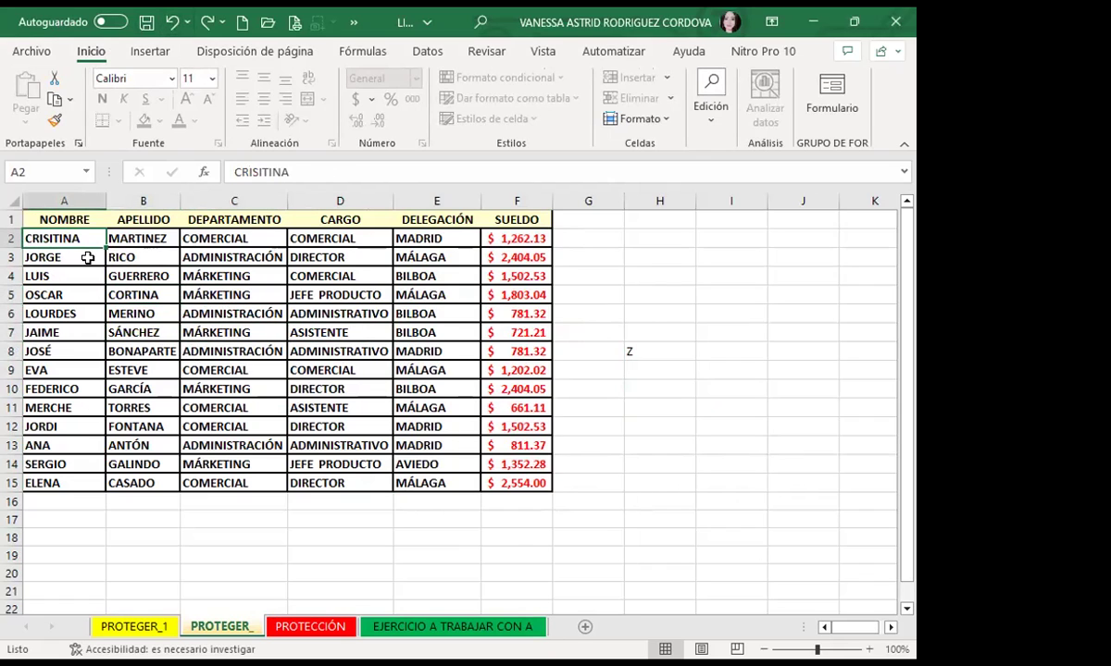
{"action": "left_click", "coordinate": [86, 257]}
{"action": "left_click", "coordinate": [154, 352]}
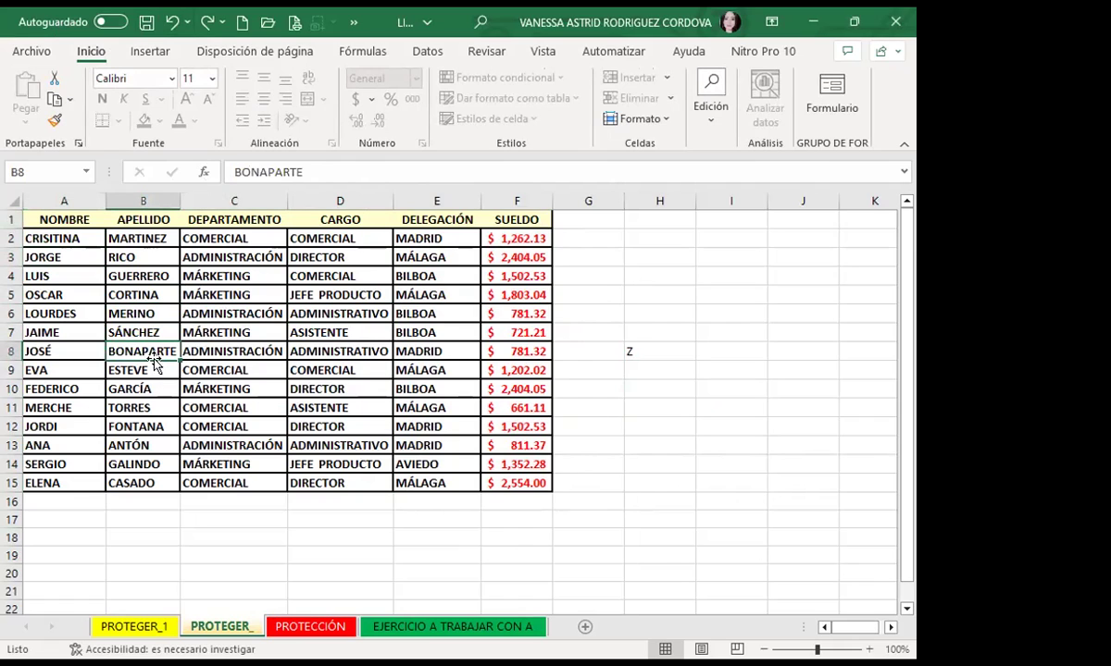
Clear the leftover Z test entry from cell H8
{"action": "left_click", "coordinate": [659, 357]}
{"action": "key", "text": "Delete"}
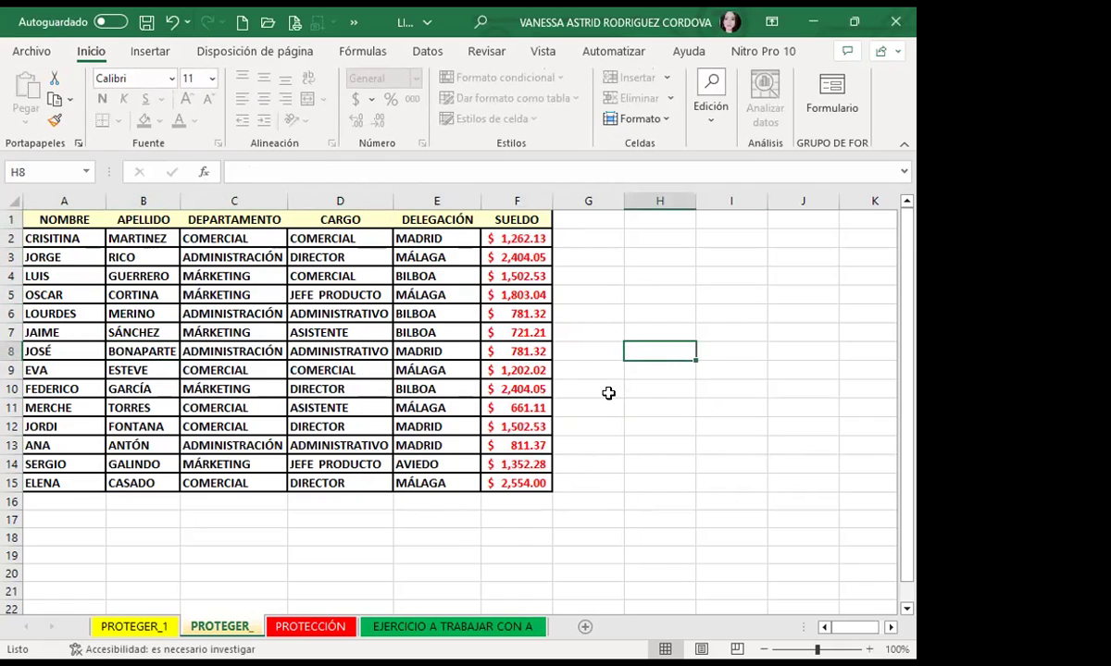
{"action": "left_click_drag", "start_coordinate": [659, 389], "coordinate": [659, 407]}
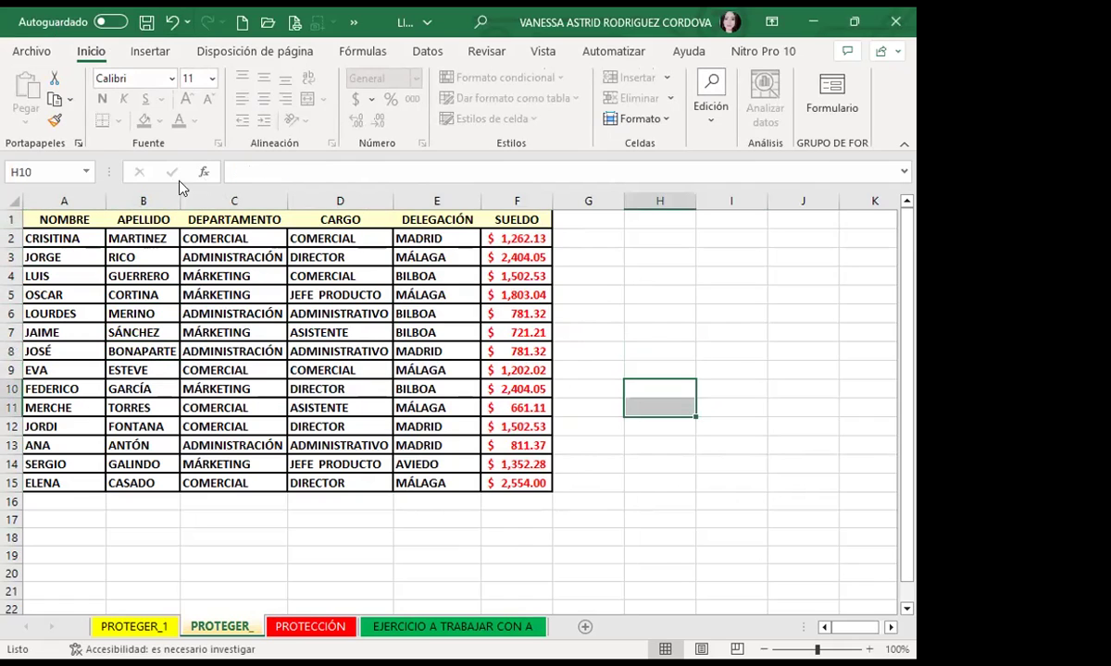
Try deleting the locked DELEGACIÓN cell E5 and dismiss the protected-sheet warning
{"action": "left_click", "coordinate": [135, 314]}
{"action": "left_click", "coordinate": [139, 274]}
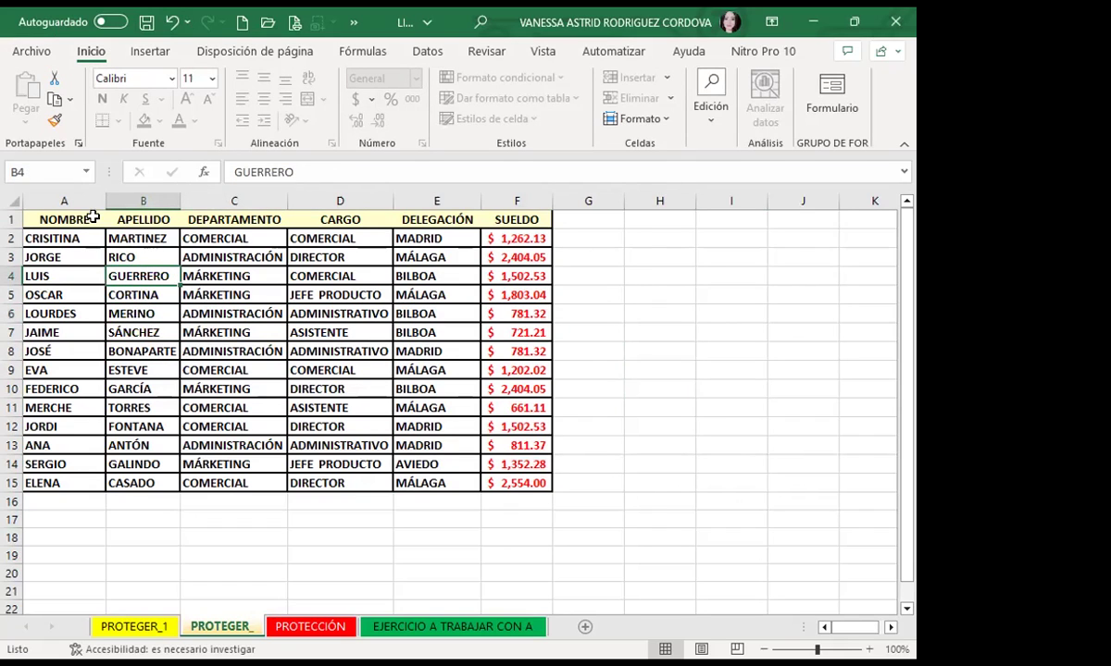
{"action": "left_click", "coordinate": [289, 313]}
{"action": "left_click", "coordinate": [428, 255]}
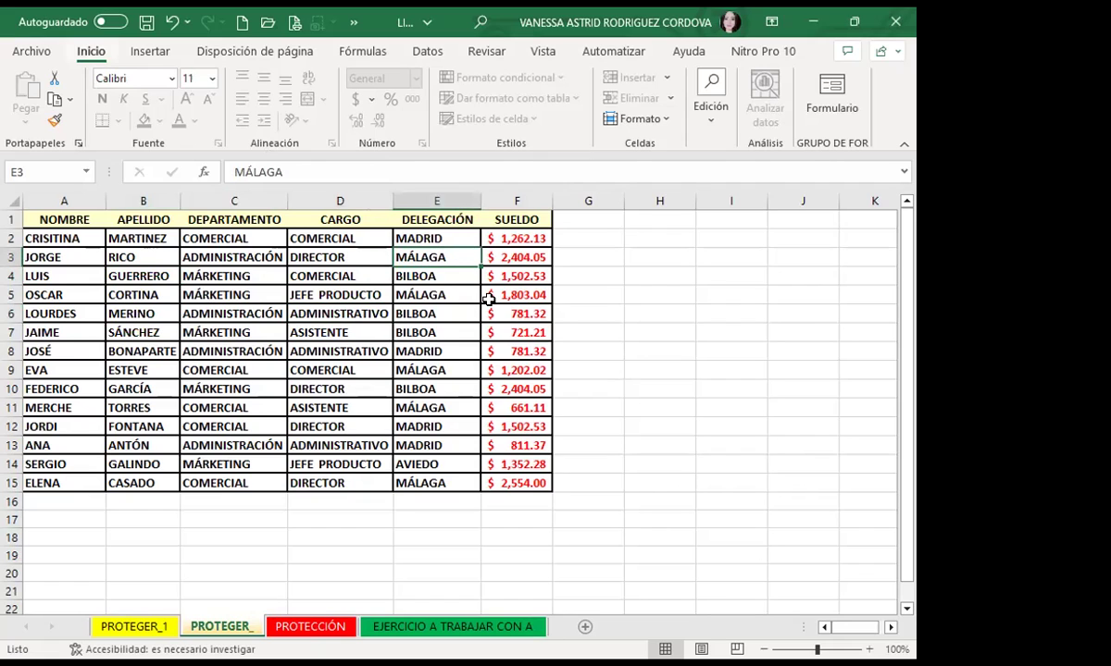
{"action": "left_click", "coordinate": [434, 294]}
{"action": "key", "text": "Delete"}
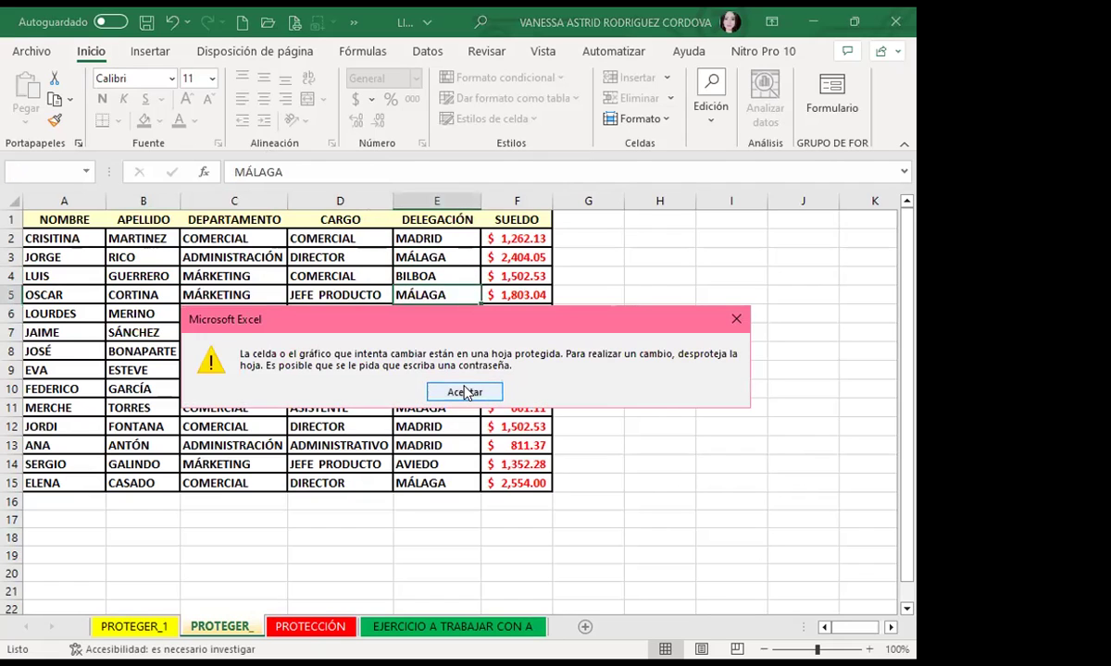
{"action": "left_click", "coordinate": [466, 393]}
Enter test text DD in H13 and D in I11 and I15 beside the table
{"action": "left_click_drag", "start_coordinate": [659, 370], "coordinate": [606, 523]}
{"action": "left_click", "coordinate": [648, 520]}
{"action": "left_click", "coordinate": [659, 444]}
{"action": "type", "text": "DD"}
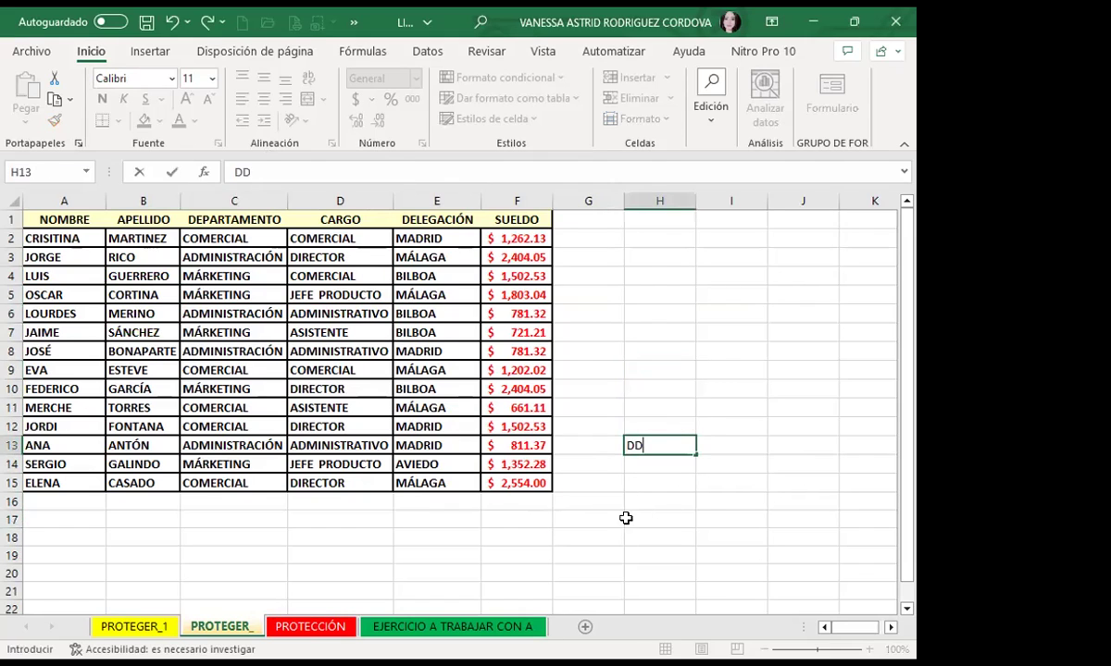
{"action": "left_click", "coordinate": [718, 350]}
{"action": "left_click", "coordinate": [732, 314]}
{"action": "left_click", "coordinate": [732, 407]}
{"action": "type", "text": "D"}
{"action": "left_click", "coordinate": [721, 482]}
{"action": "type", "text": "D"}
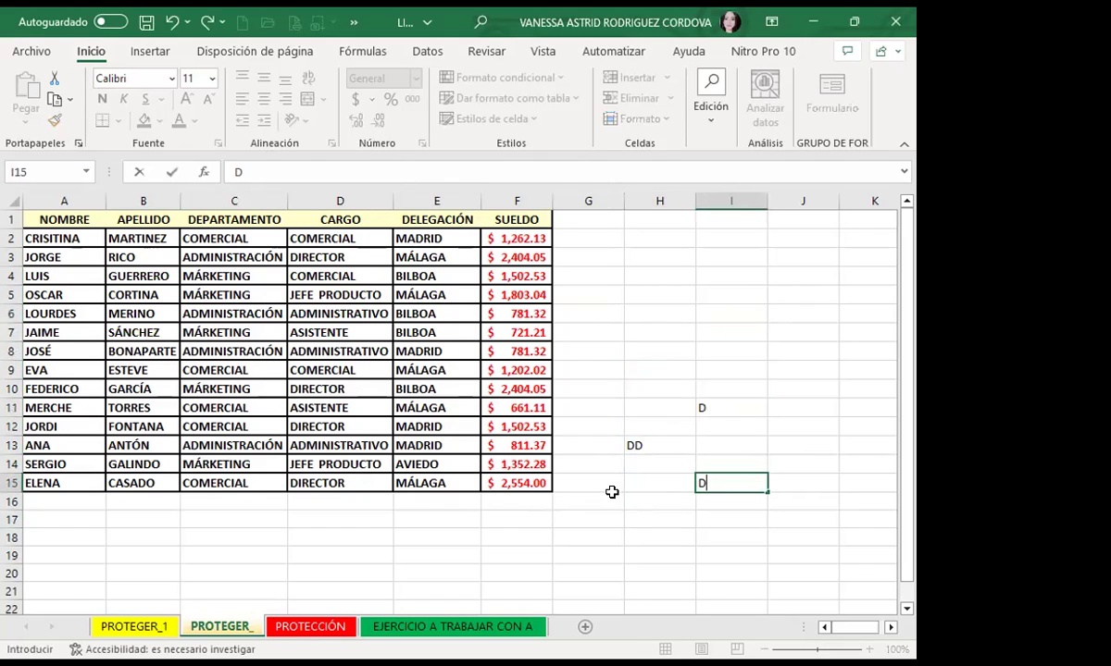
{"action": "left_click", "coordinate": [612, 492]}
Try deleting the locked MADRID cell E12 and dismiss the protection warning
{"action": "left_click", "coordinate": [457, 425]}
{"action": "key", "text": "Delete"}
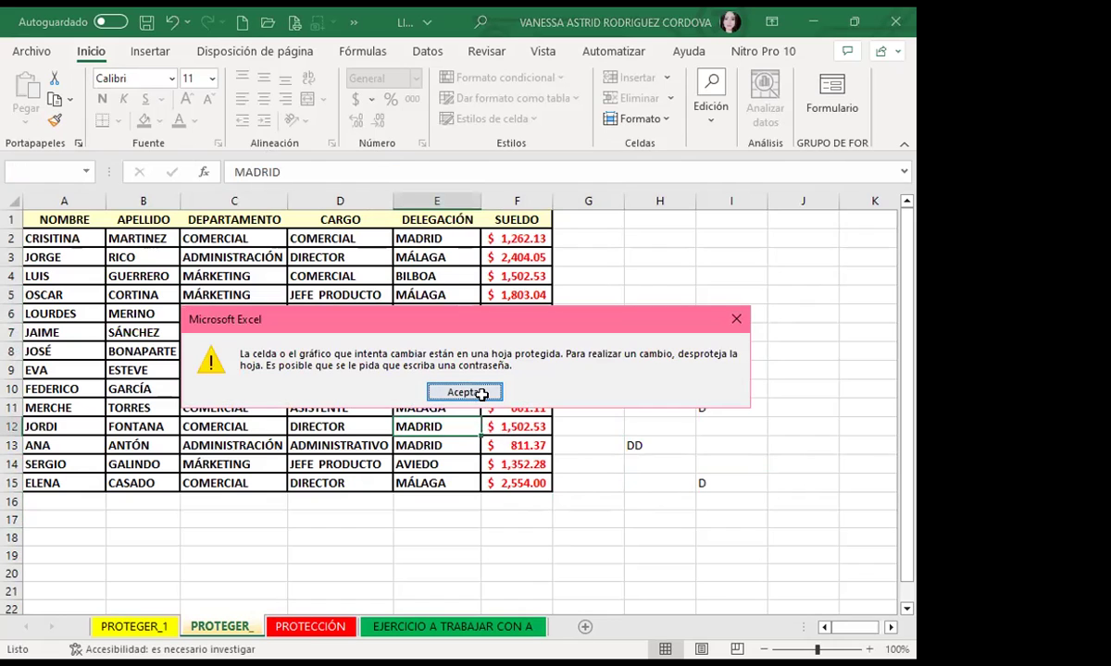
{"action": "left_click", "coordinate": [463, 391]}
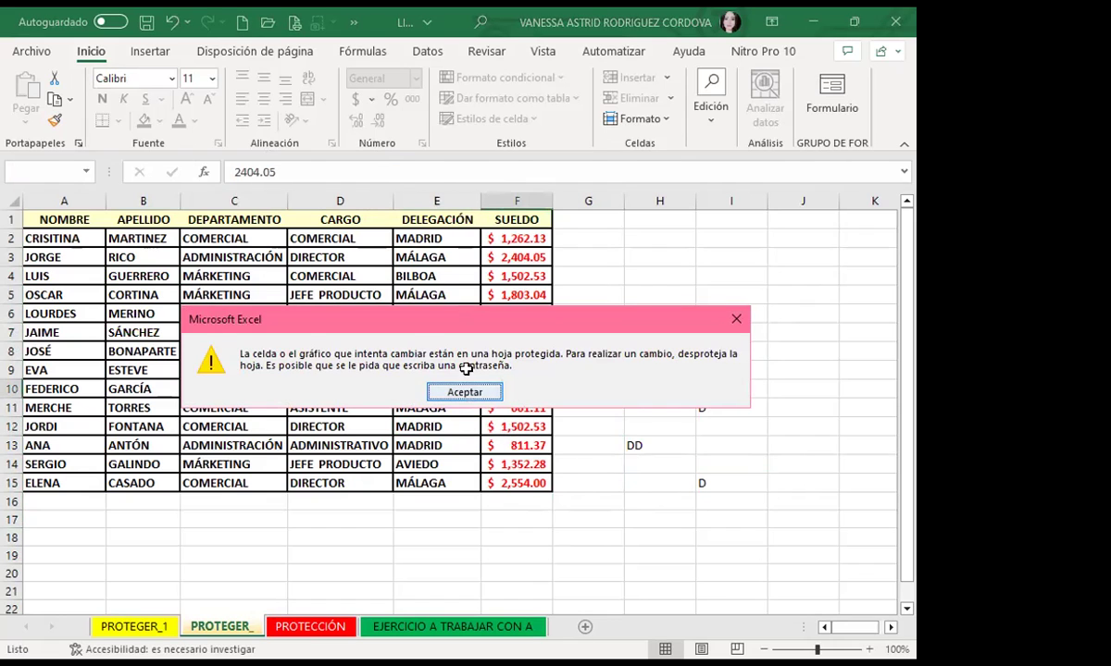
{"action": "left_click", "coordinate": [467, 367]}
Select the DELEGACIÓN and SUELDO data E2:F15 and columns to review the locked range
{"action": "left_click_drag", "start_coordinate": [427, 238], "coordinate": [501, 478]}
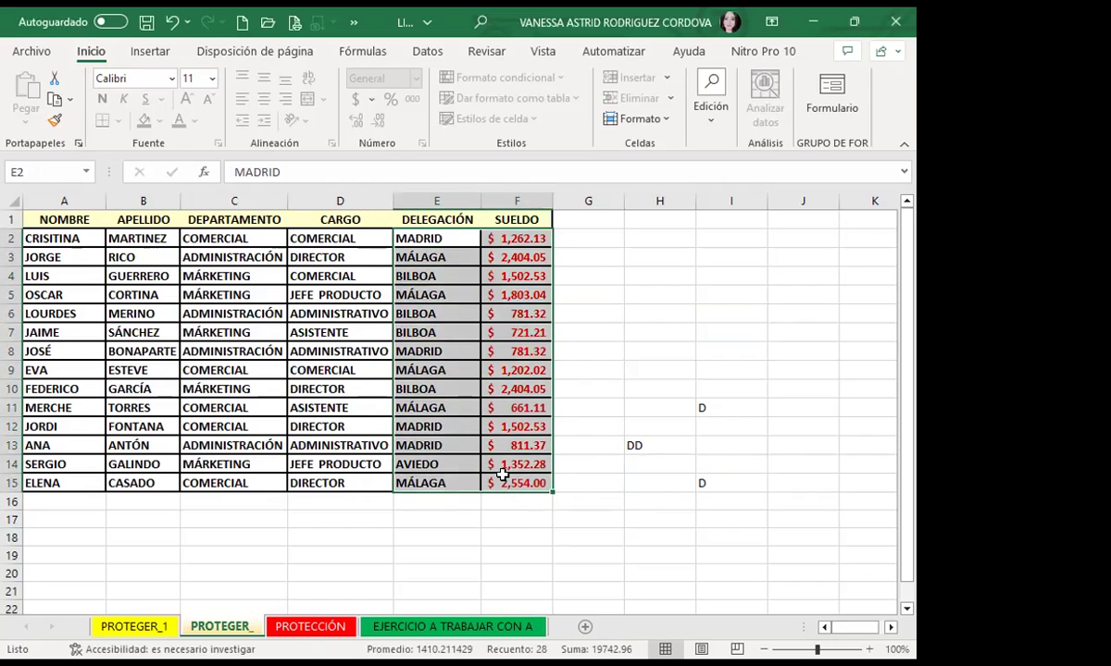
{"action": "left_click_drag", "start_coordinate": [418, 202], "coordinate": [510, 200]}
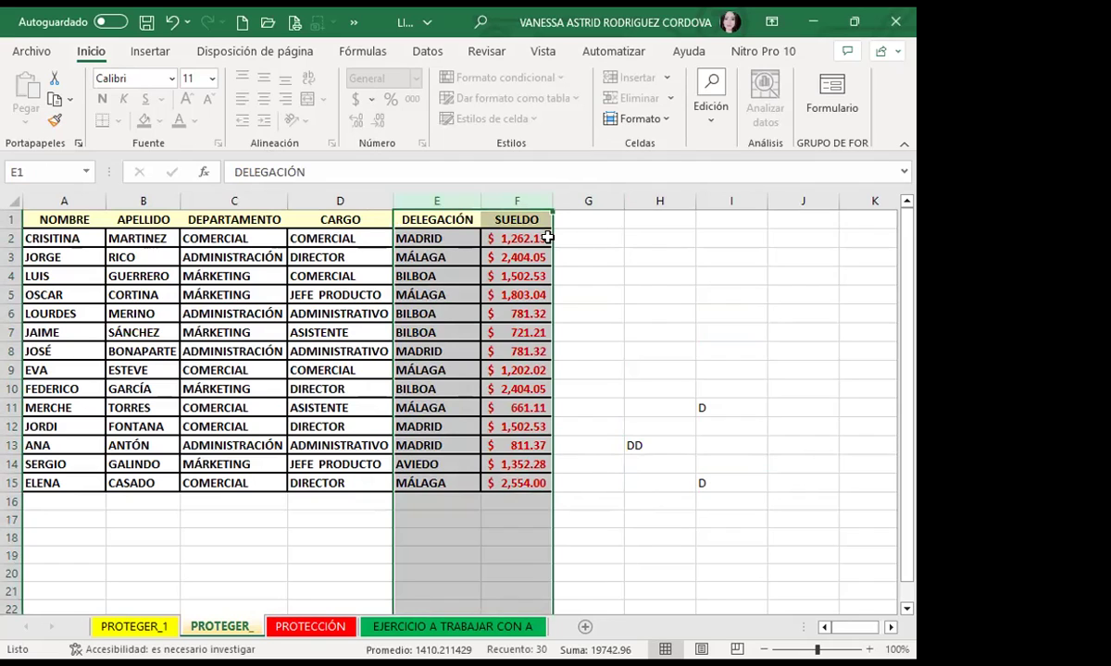
{"action": "left_click", "coordinate": [424, 274]}
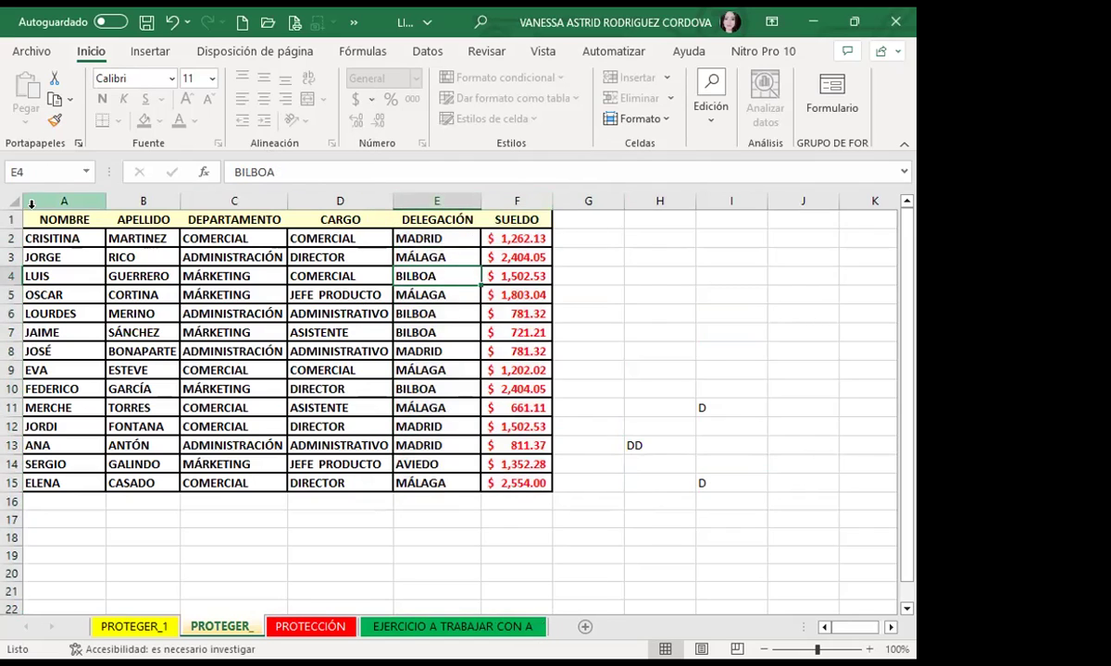
{"action": "left_click", "coordinate": [14, 202]}
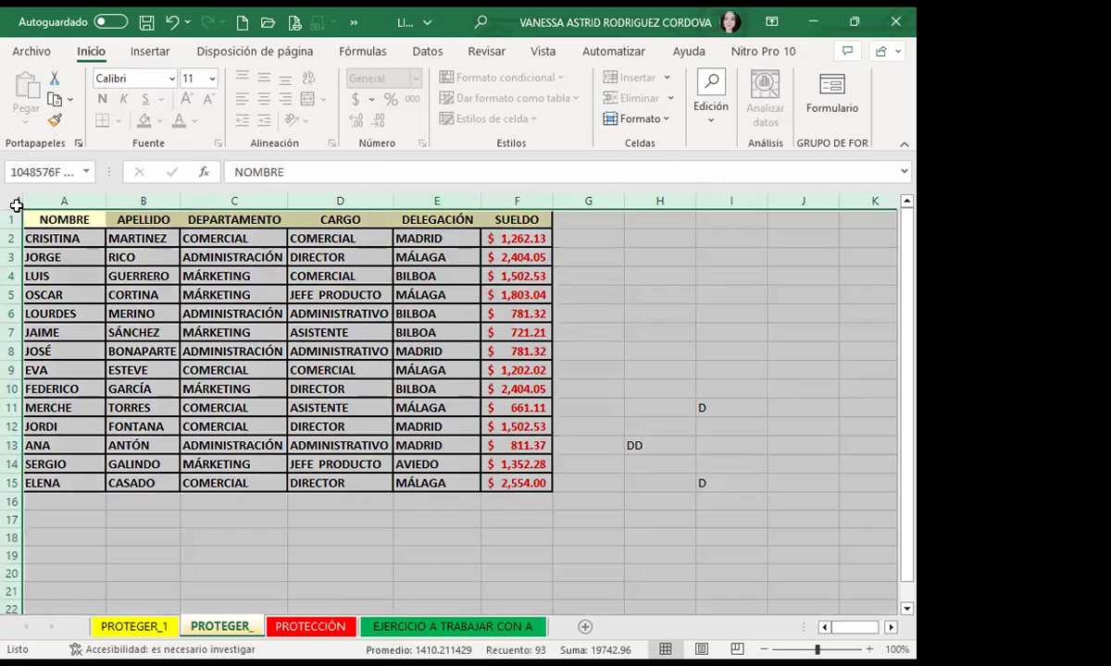
{"action": "left_click", "coordinate": [651, 340]}
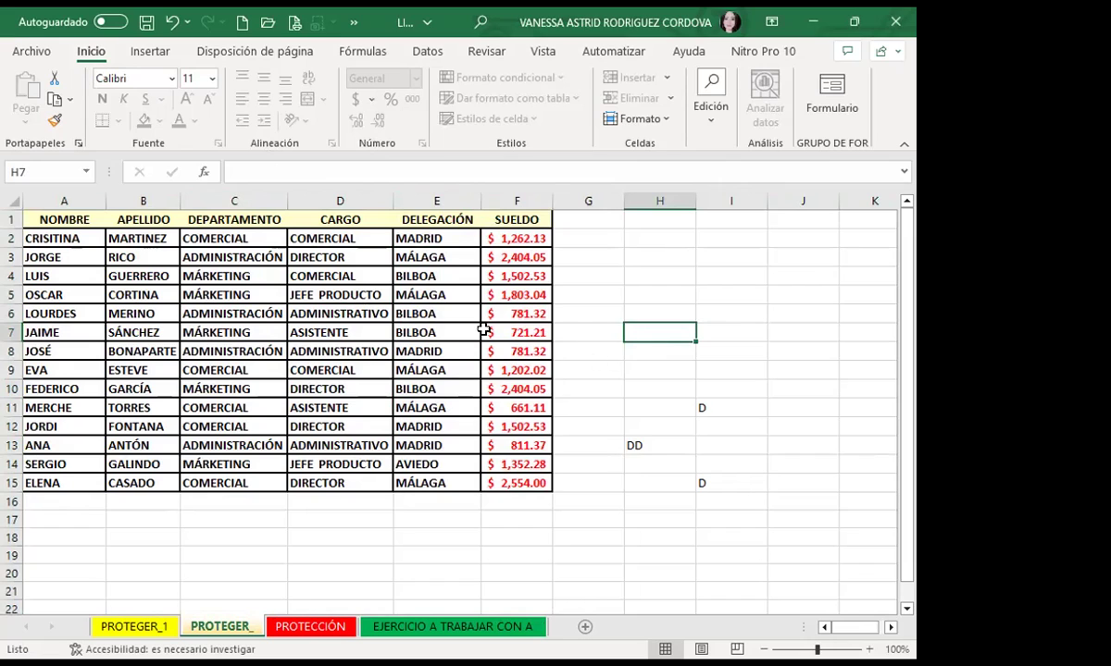
{"action": "left_click", "coordinate": [622, 394]}
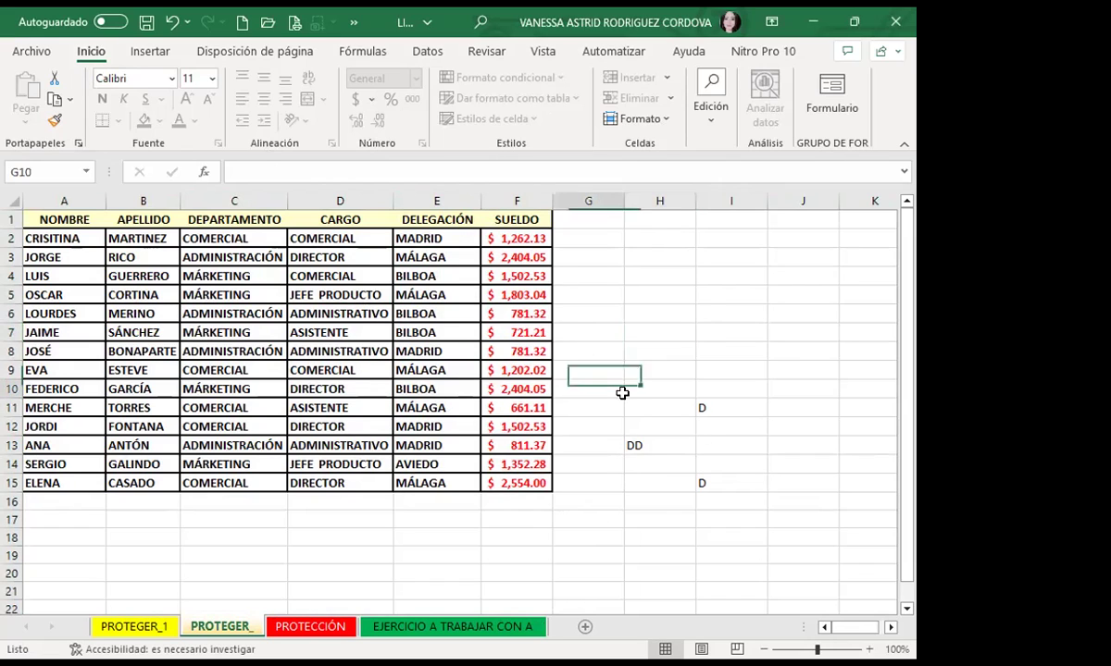
{"action": "mouse_move", "coordinate": [398, 236]}
{"action": "left_mouse_down"}
{"action": "mouse_move", "coordinate": [552, 404]}
{"action": "mouse_move", "coordinate": [541, 483]}
{"action": "left_mouse_up"}
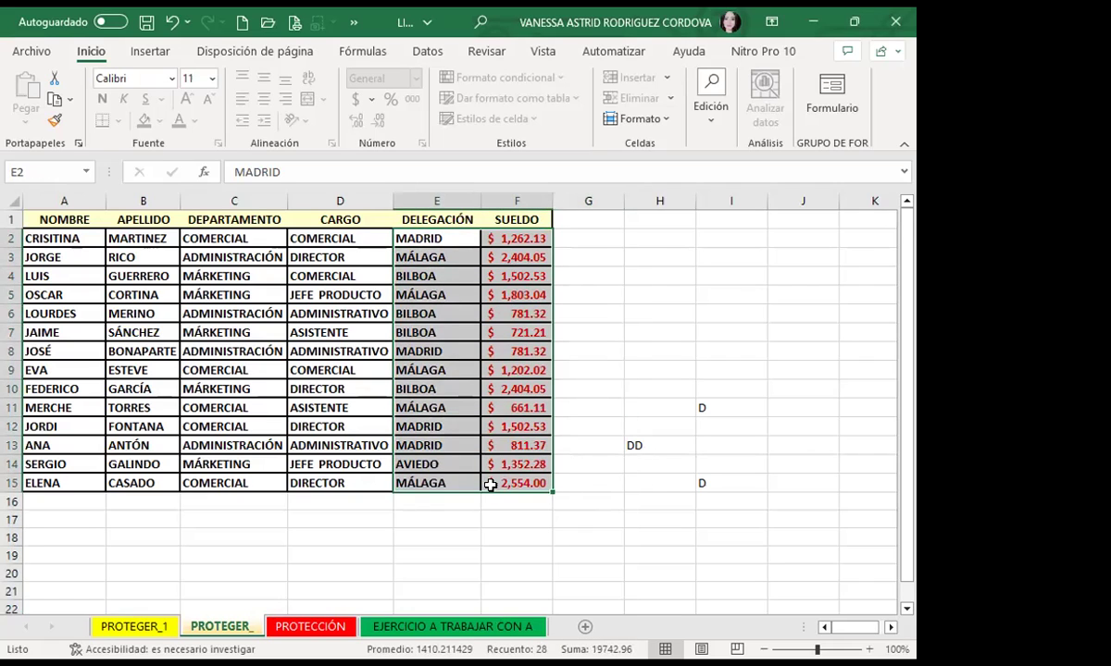
{"action": "left_click", "coordinate": [560, 446]}
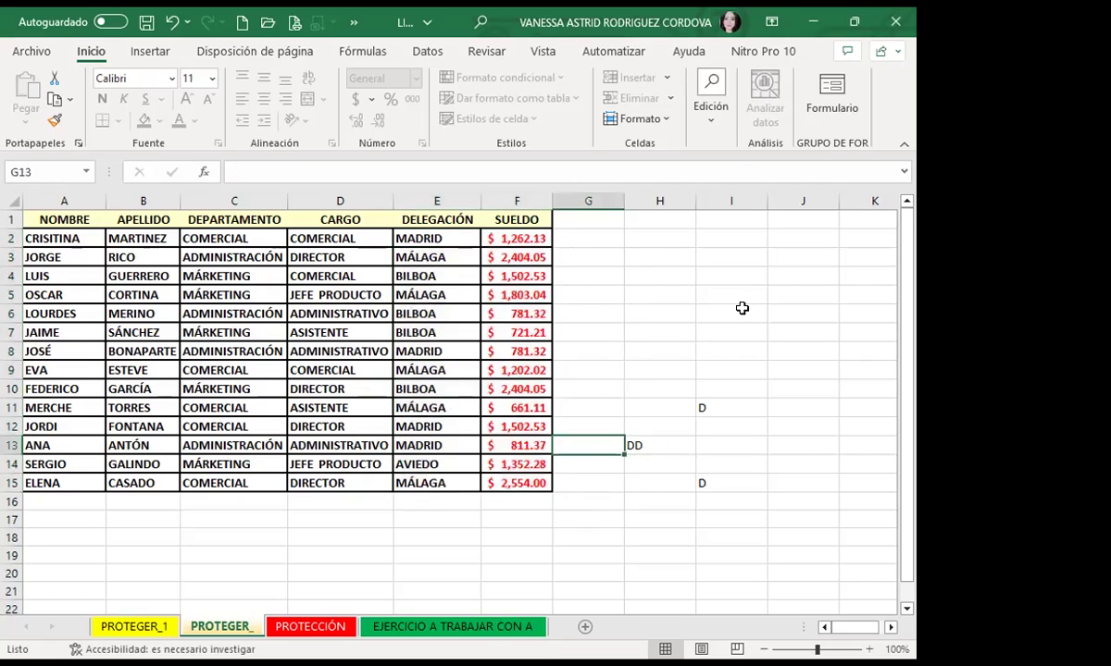
{"action": "left_click", "coordinate": [547, 51]}
Unprotect the sheet from Revisar > Proteger > Desproteger hoja with its password
{"action": "left_click", "coordinate": [507, 54]}
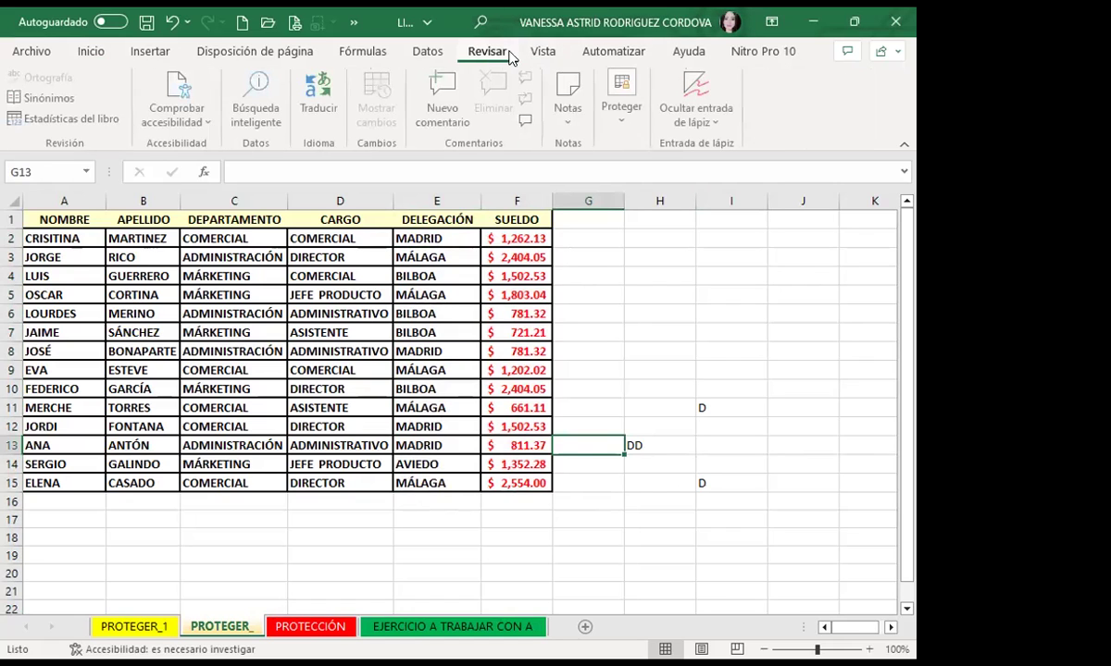
{"action": "left_click", "coordinate": [620, 109]}
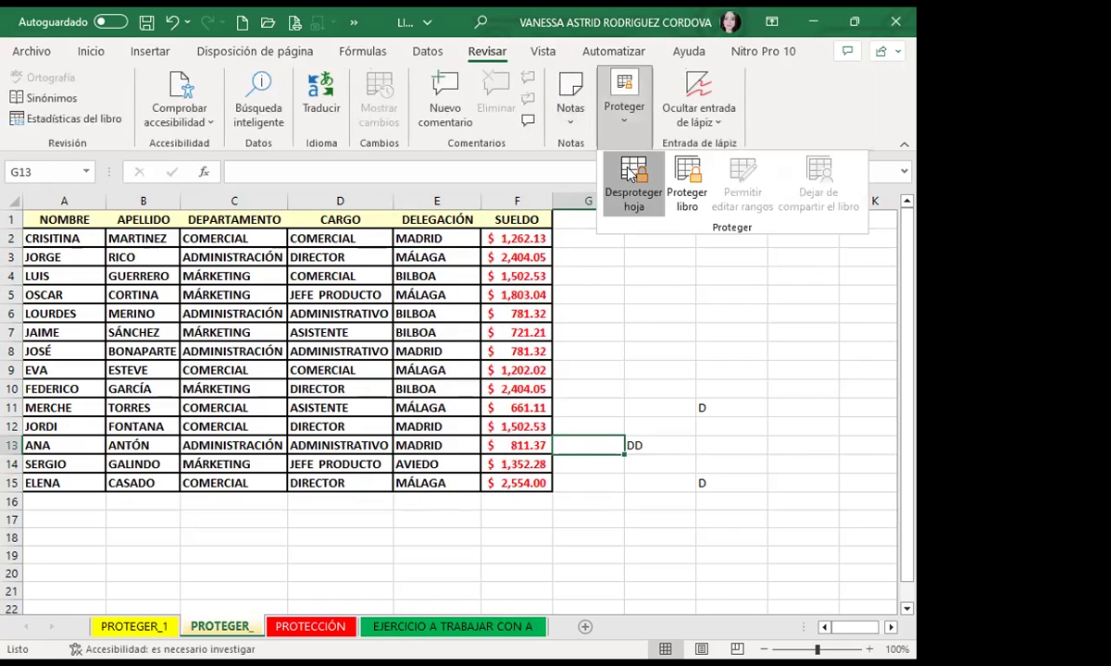
{"action": "left_click", "coordinate": [629, 174]}
{"action": "type", "text": "1"}
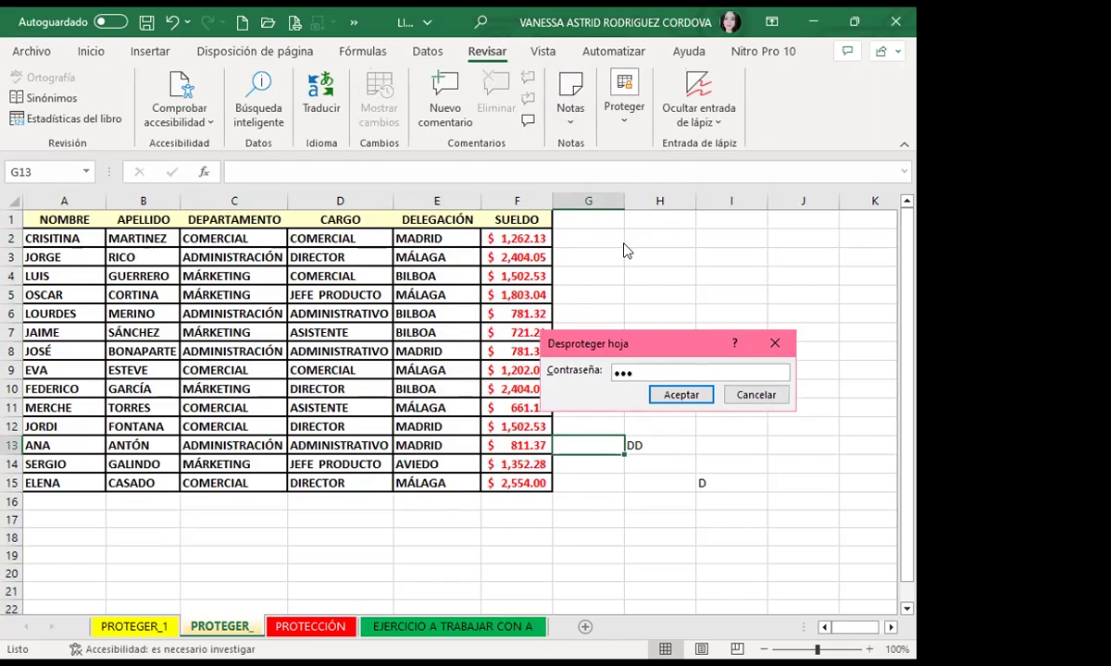
{"action": "left_click", "coordinate": [682, 395]}
Overwrite E5 with DF and F5 with F to confirm cells are editable
{"action": "left_click", "coordinate": [647, 337]}
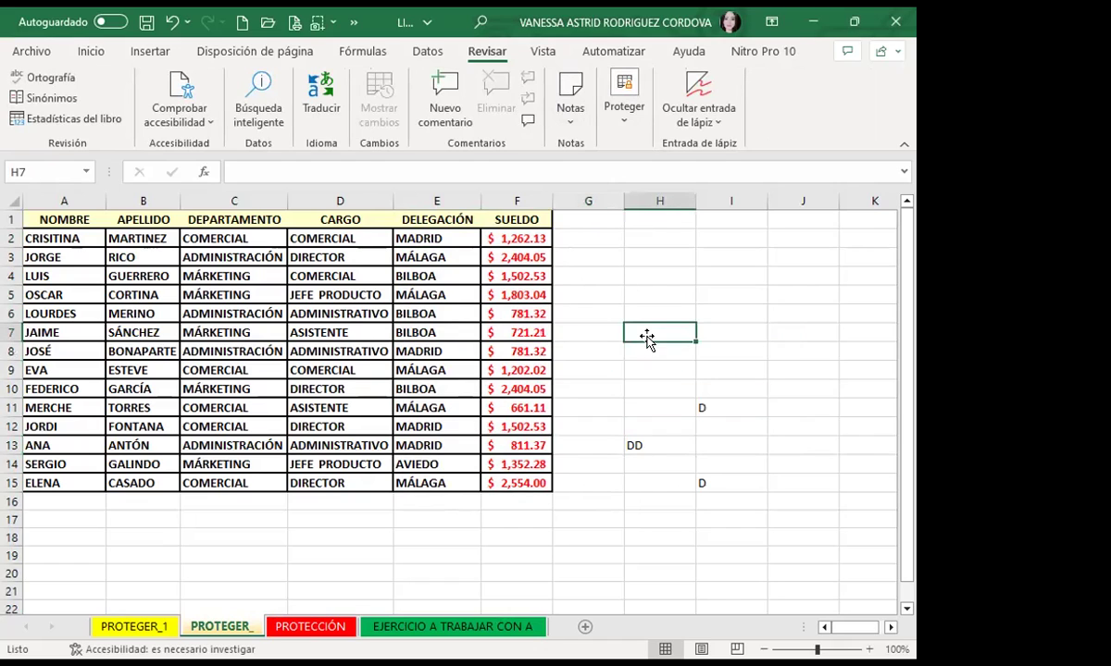
{"action": "left_click", "coordinate": [618, 294]}
{"action": "left_click", "coordinate": [626, 275]}
{"action": "left_click", "coordinate": [508, 292]}
{"action": "left_click", "coordinate": [418, 291]}
{"action": "left_click", "coordinate": [354, 293]}
{"action": "left_click", "coordinate": [414, 290]}
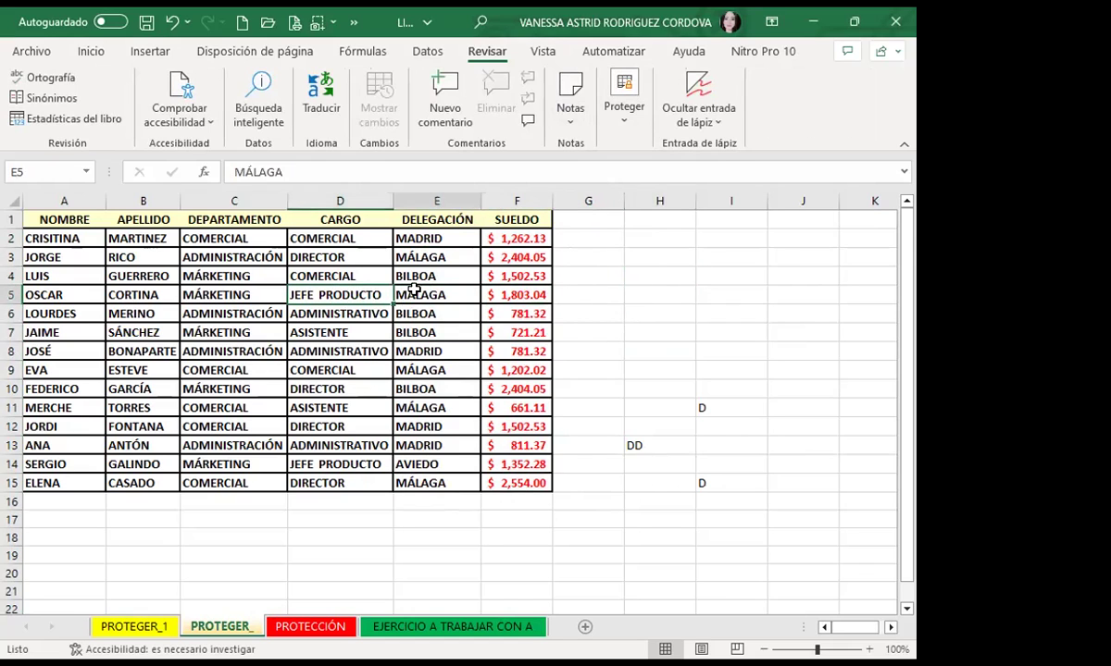
{"action": "type", "text": "DF"}
{"action": "key", "text": "Tab"}
{"action": "type", "text": "F"}
Type test value F into G6, I5, D13 and another cell
{"action": "left_click", "coordinate": [599, 313]}
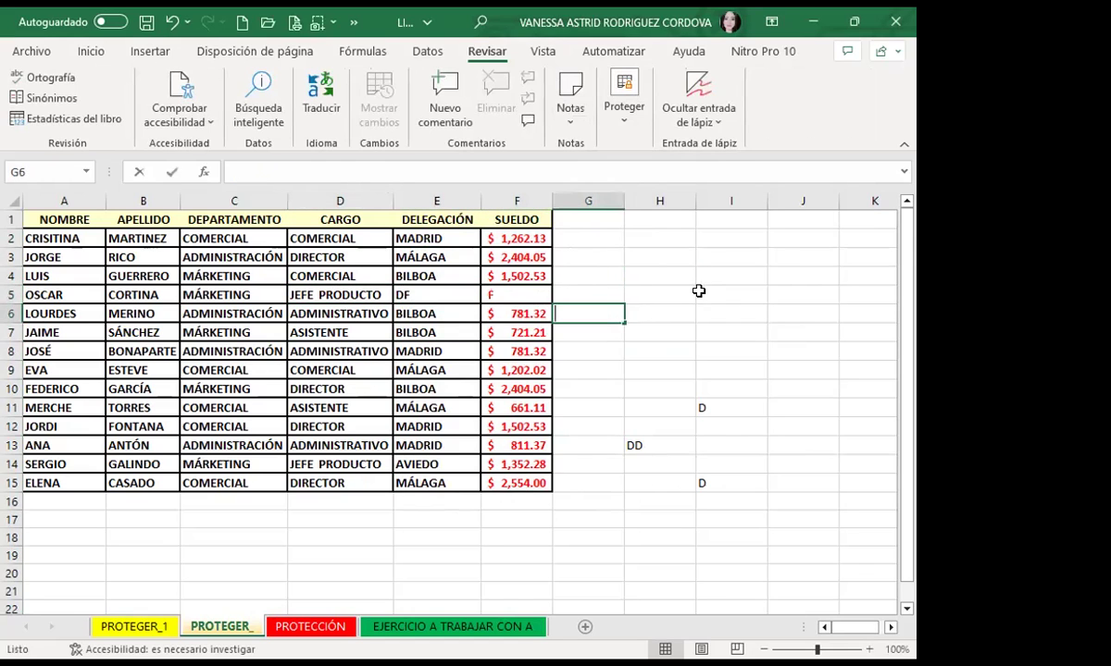
{"action": "type", "text": "F"}
{"action": "left_click", "coordinate": [698, 290]}
{"action": "type", "text": "F"}
{"action": "left_click", "coordinate": [703, 370]}
{"action": "type", "text": "F"}
{"action": "left_click", "coordinate": [365, 454]}
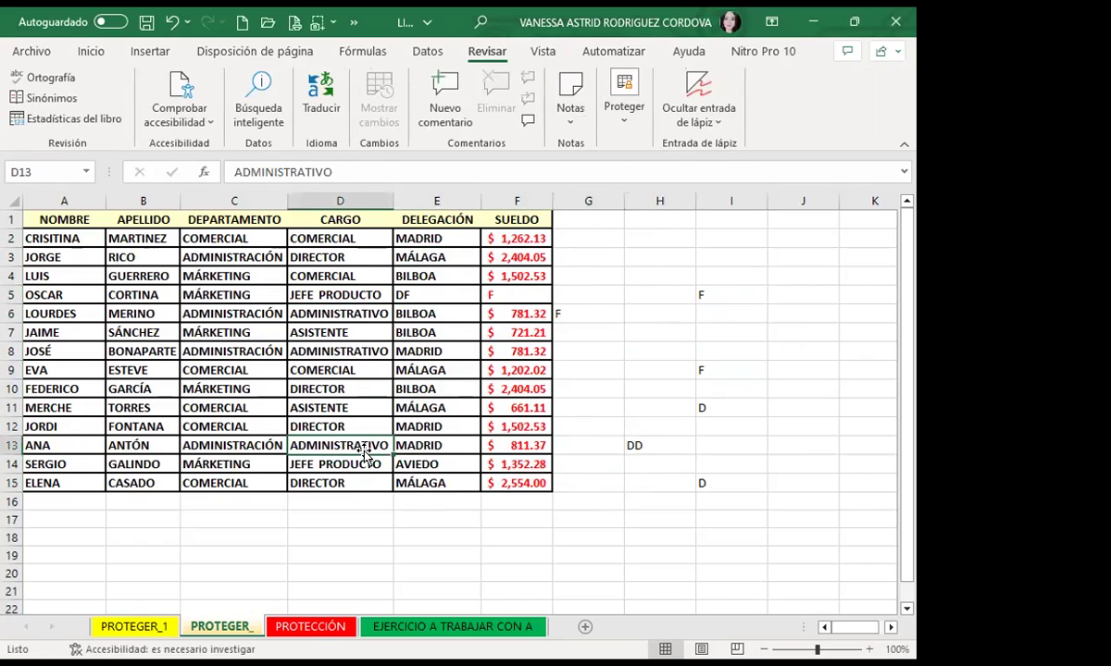
{"action": "type", "text": "F"}
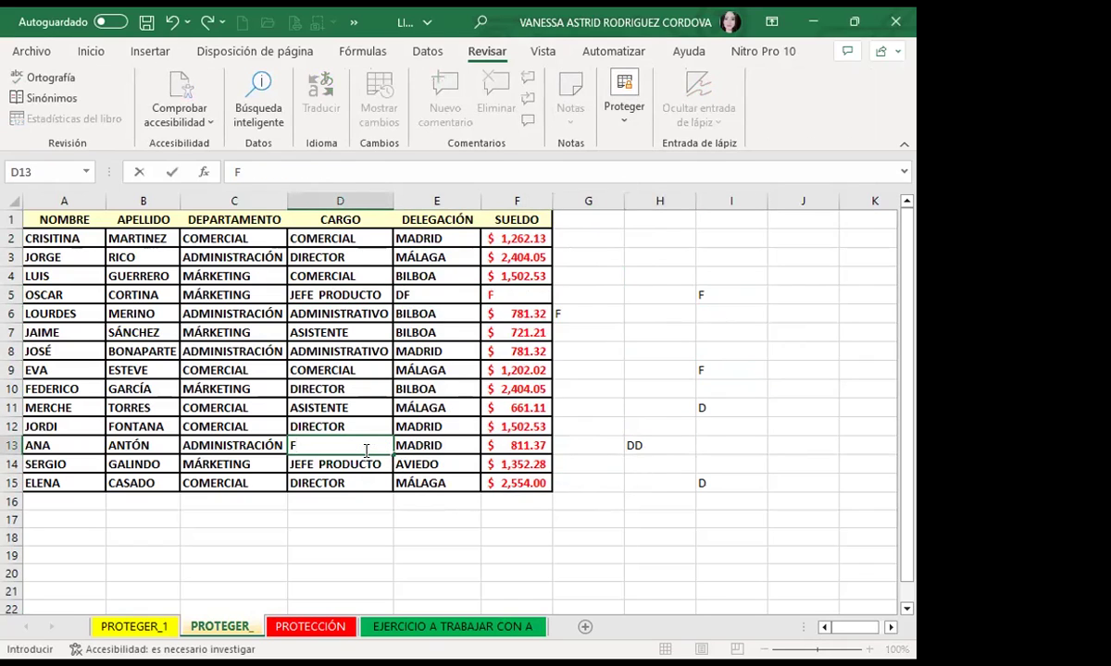
{"action": "left_click", "coordinate": [635, 425]}
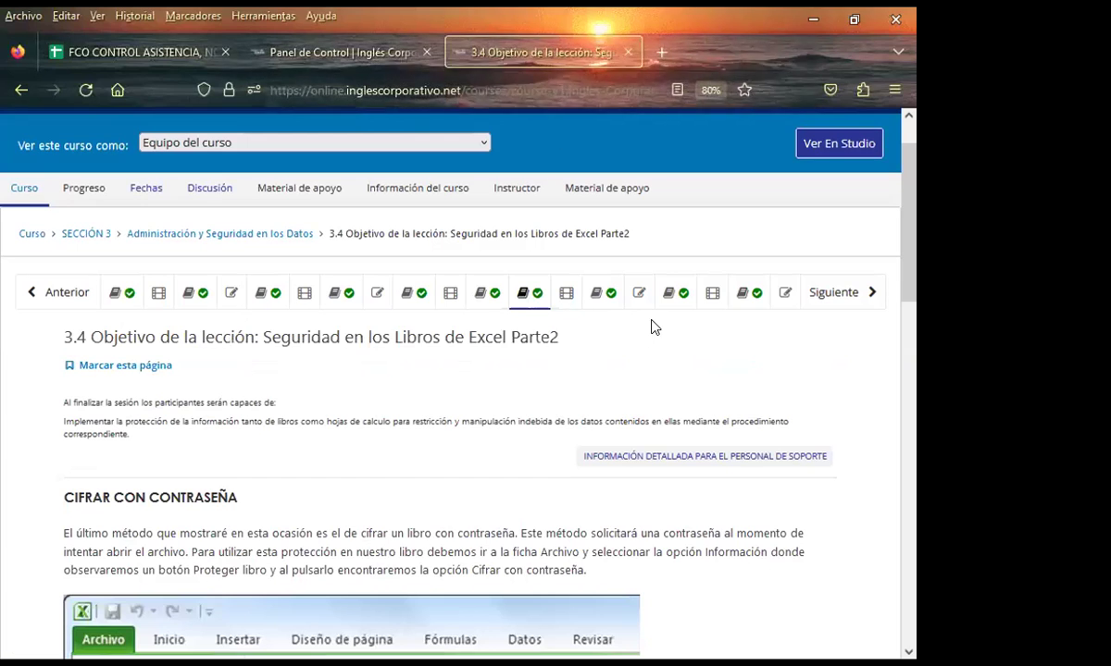
Go to the Foro de discusión y preguntas clase #14 page and scroll to its question
{"action": "left_click", "coordinate": [601, 296]}
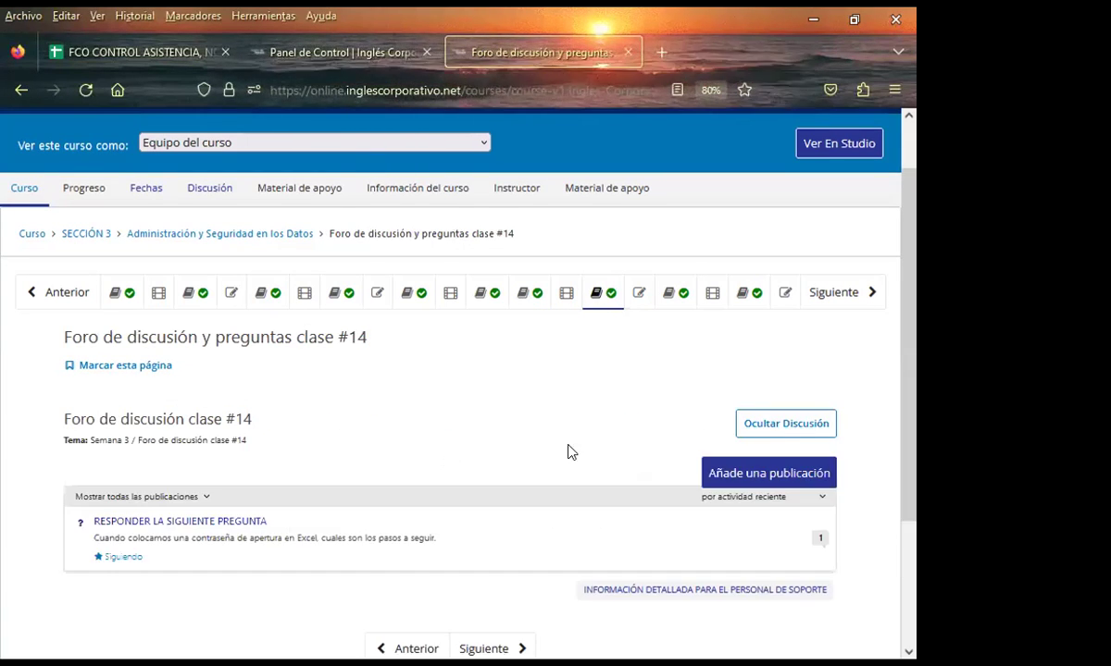
{"action": "scroll", "coordinate": [544, 423], "scroll_direction": "down", "scroll_amount": 3}
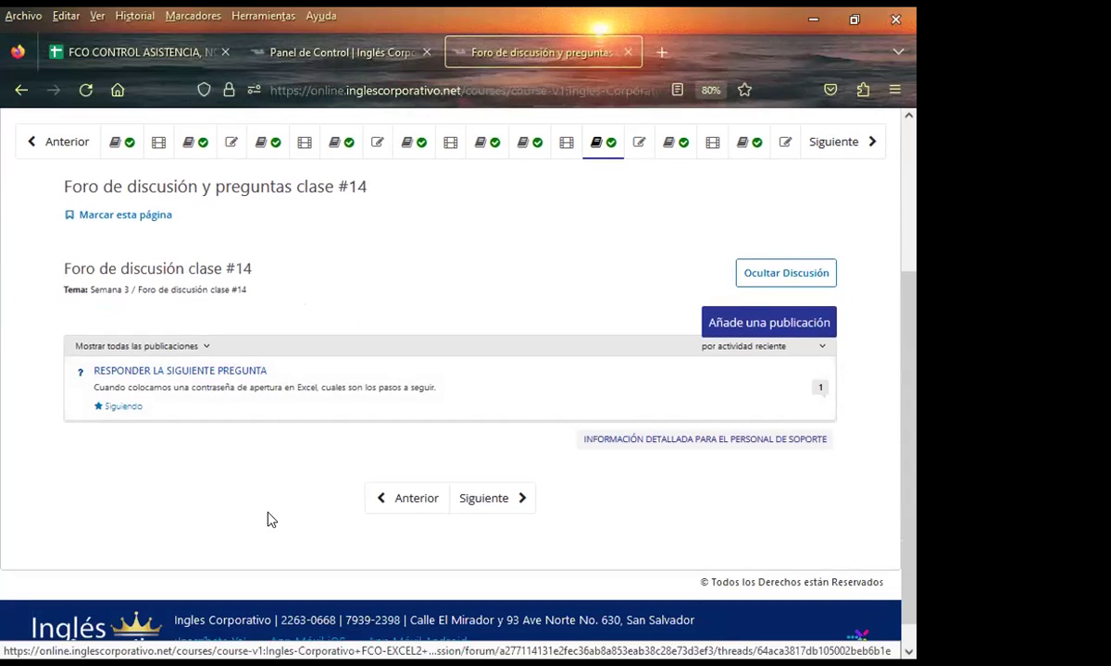
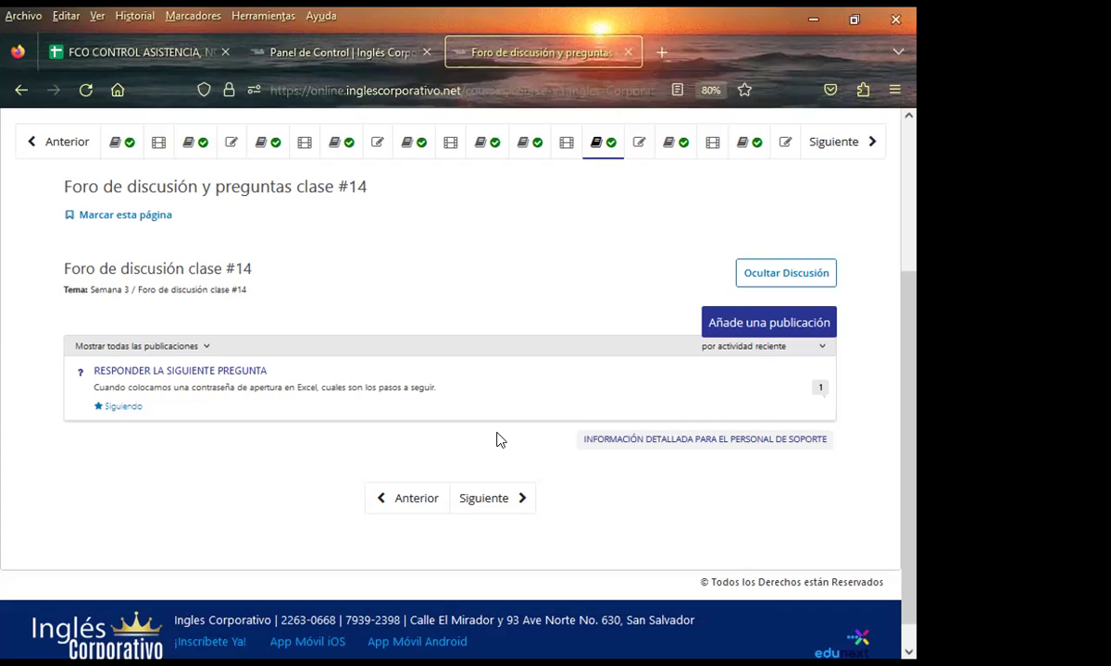
Reload the class #14 forum twice until the question post shows 2 responses
{"action": "key", "text": "F5"}
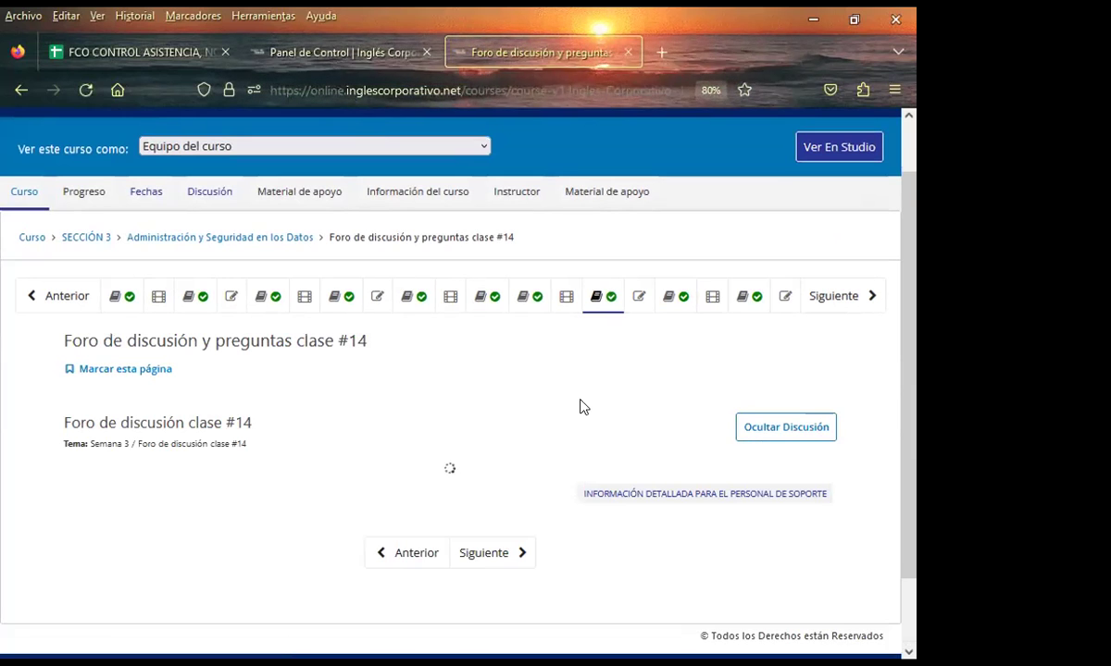
{"action": "scroll", "coordinate": [587, 404], "scroll_direction": "down", "scroll_amount": 3}
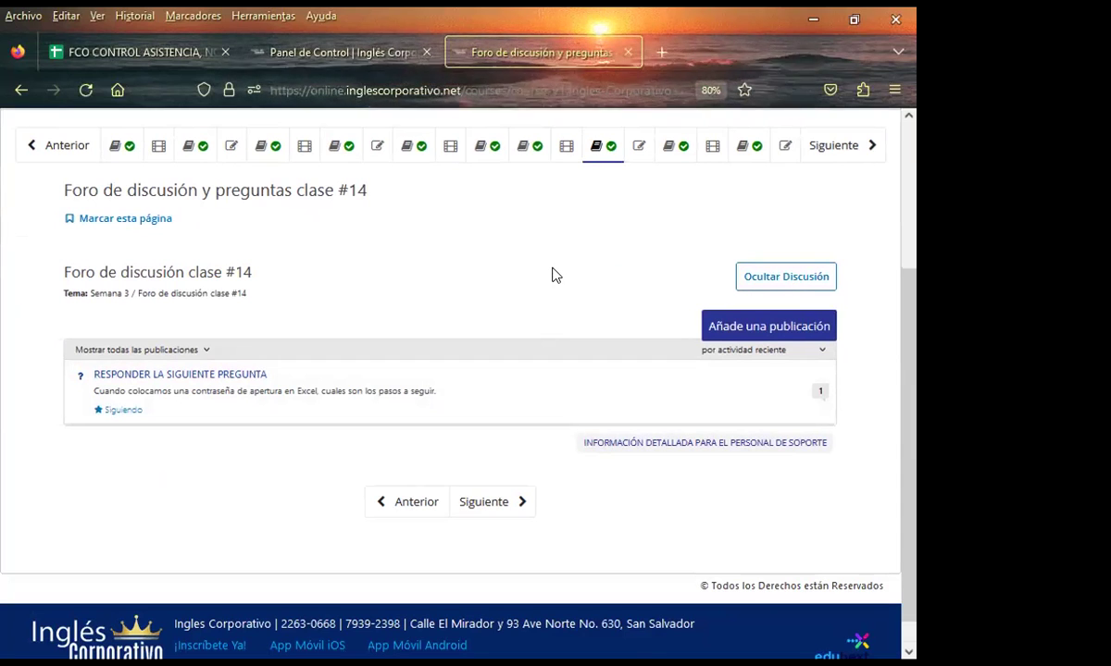
{"action": "key", "text": "F5"}
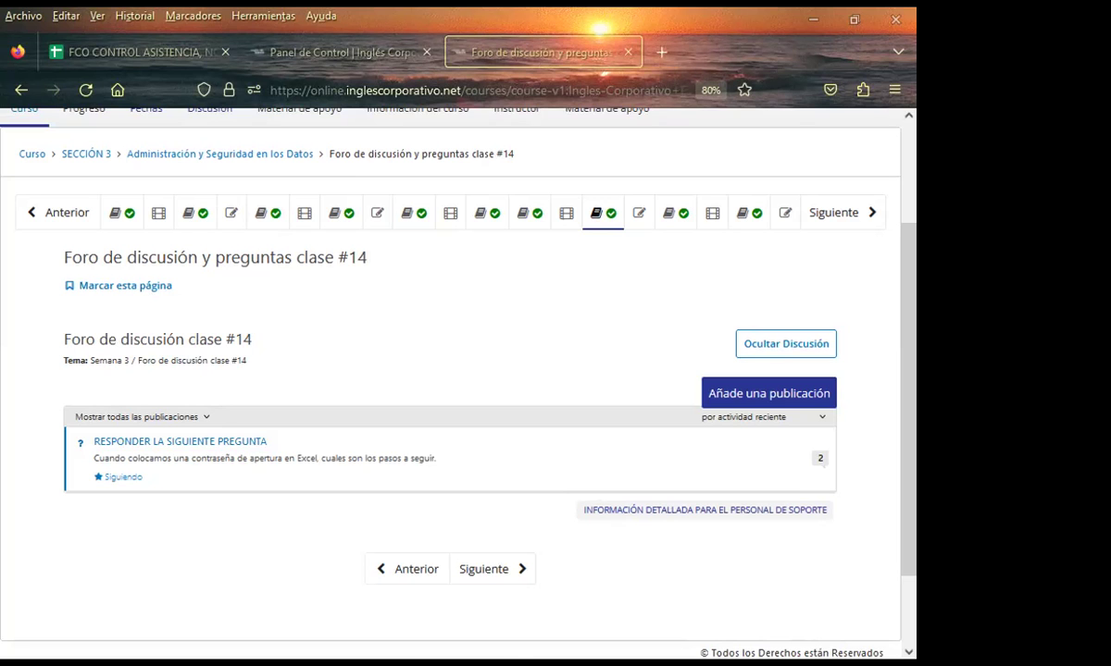
Post the prepared signed thank-you reply as a comment on the student's answer in the RESPONDER LA SIGUIENTE PREGUNTA thread
{"action": "left_click", "coordinate": [231, 441]}
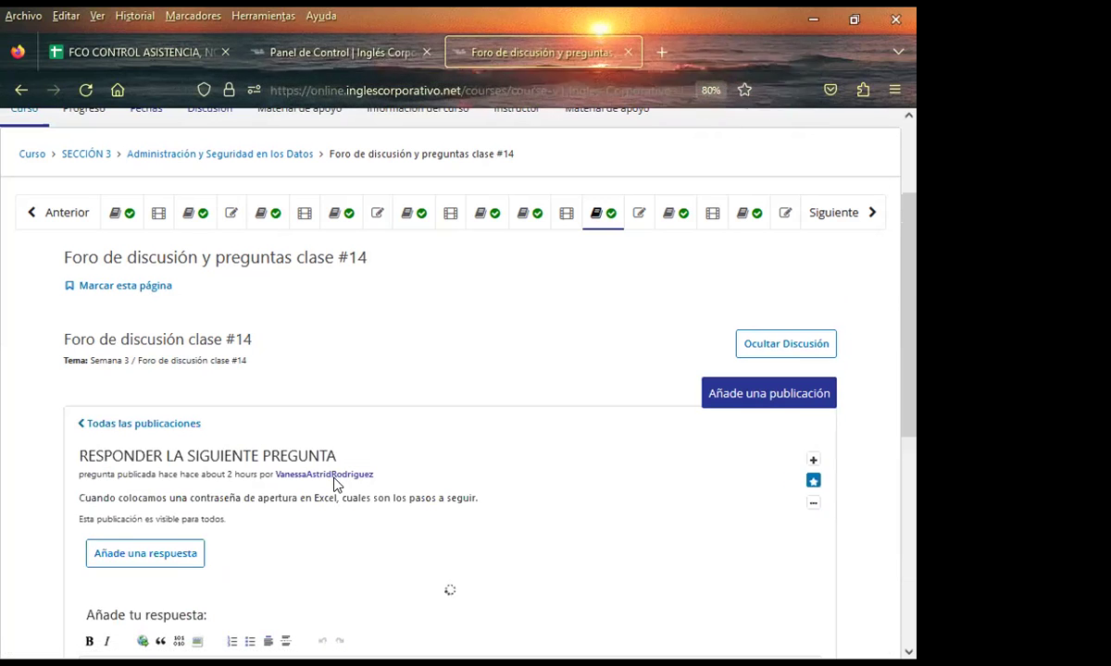
{"action": "scroll", "coordinate": [335, 483], "scroll_direction": "down", "scroll_amount": 5}
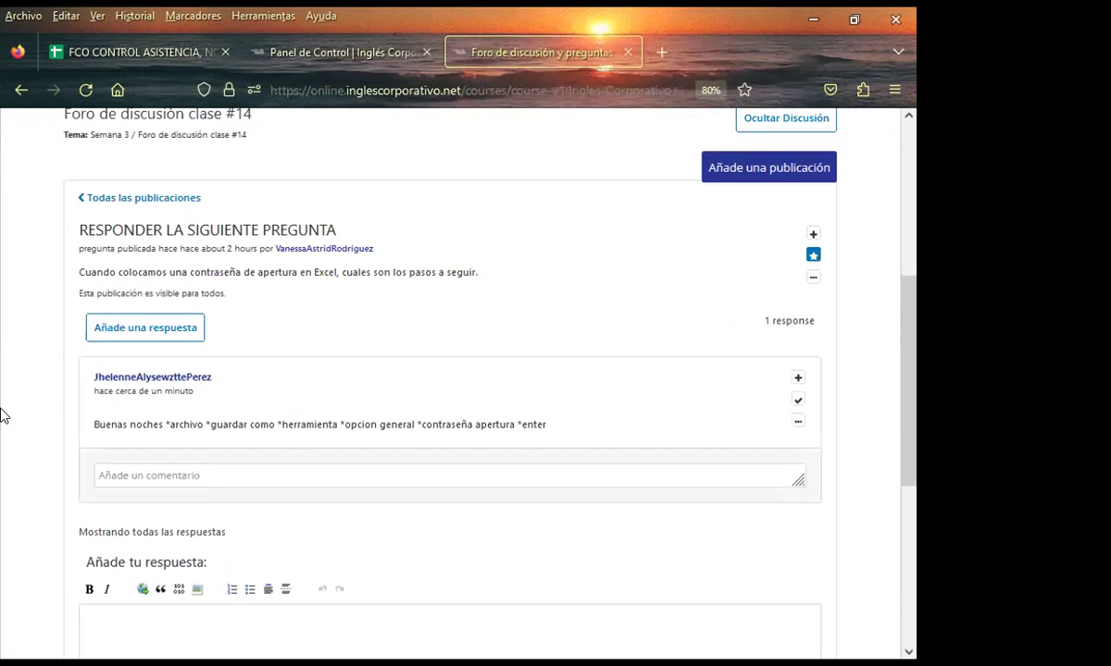
{"action": "left_click", "coordinate": [133, 473]}
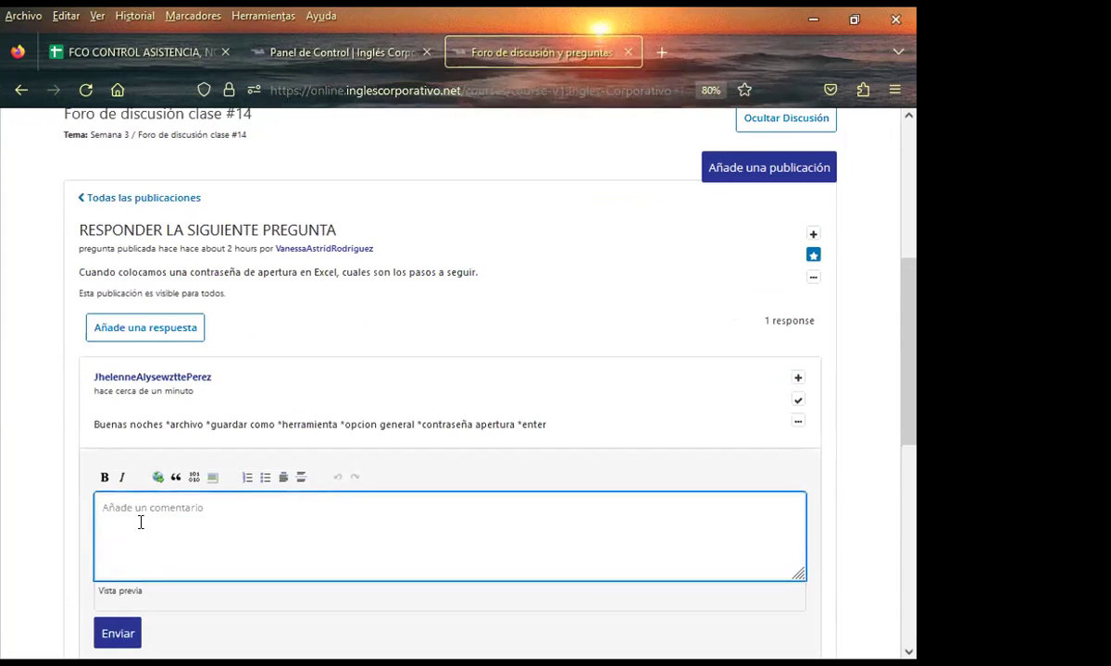
{"action": "type", "text": "Saludos. Gracias por su participación en el foro #14.  Atentamente. Inga. Vanessa Rodríguez."}
{"action": "key", "text": "Return"}
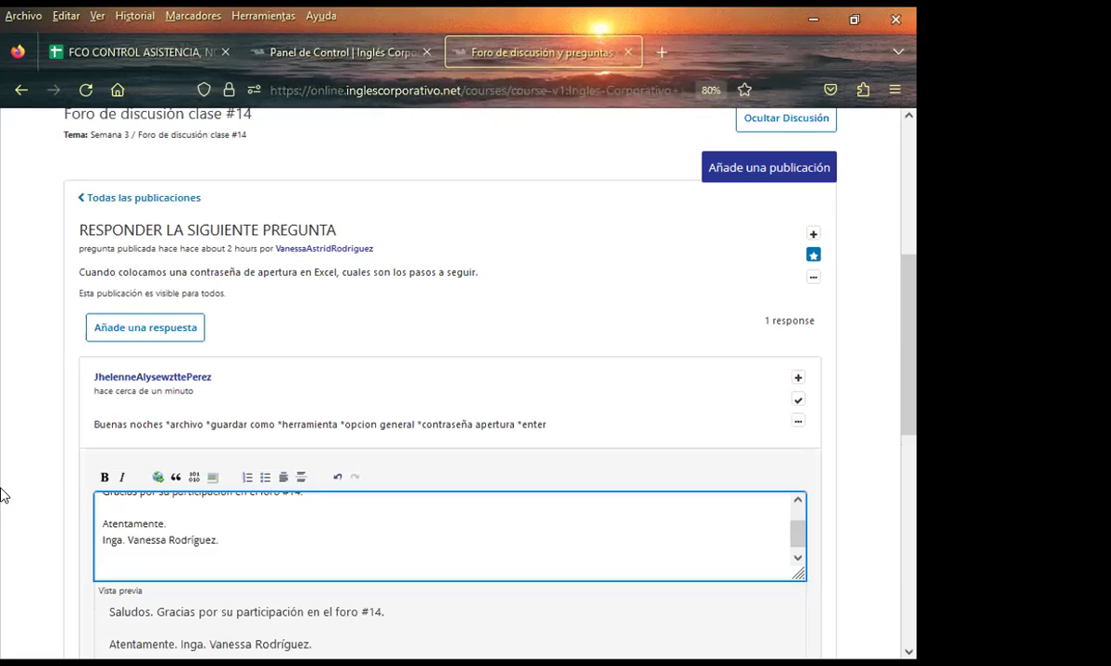
{"action": "scroll", "coordinate": [84, 518], "scroll_direction": "down", "scroll_amount": 3}
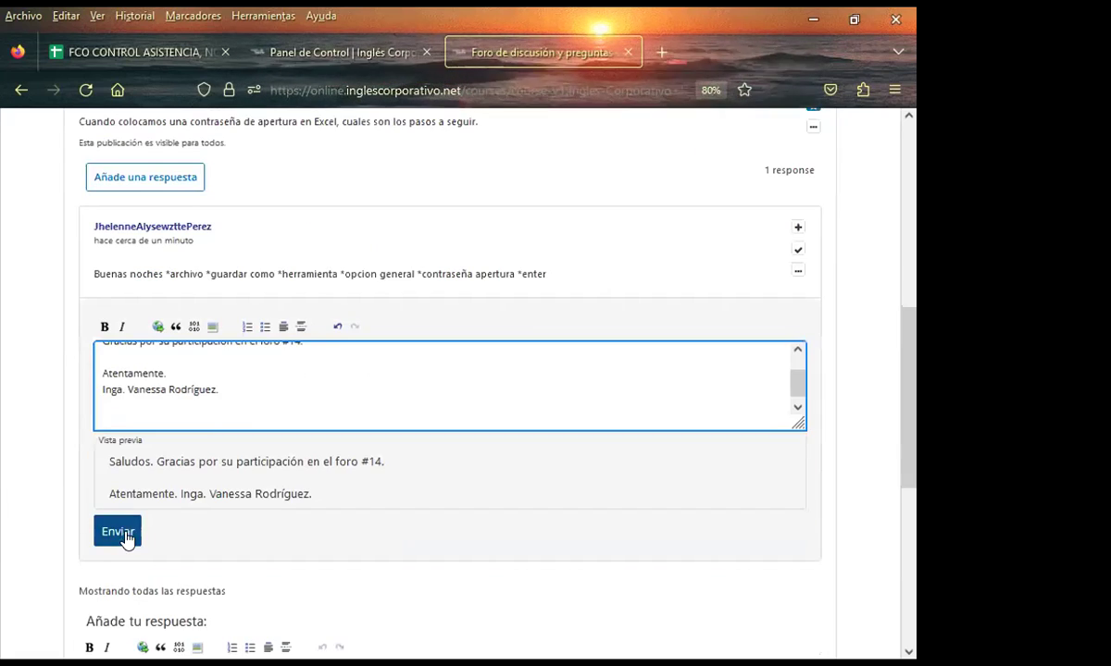
{"action": "left_click", "coordinate": [118, 532]}
Review the posted comment, then bring up the FCO CONTROL ASISTENCIA spreadsheet
{"action": "scroll", "coordinate": [22, 469], "scroll_direction": "down", "scroll_amount": 5}
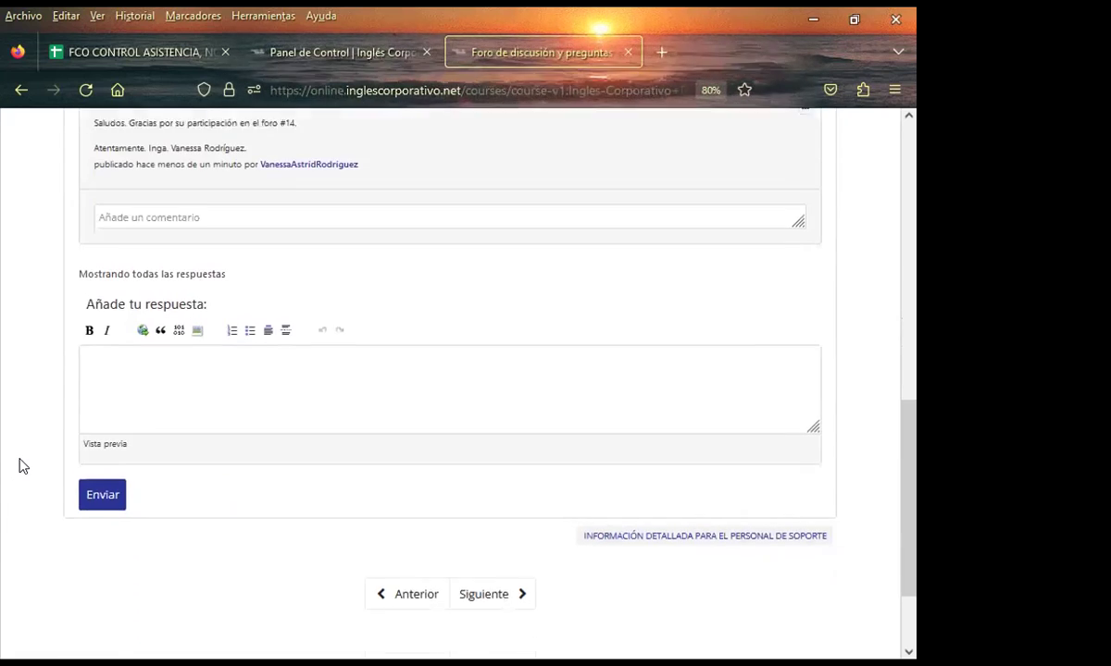
{"action": "scroll", "coordinate": [21, 465], "scroll_direction": "up", "scroll_amount": 3}
{"action": "scroll", "coordinate": [63, 439], "scroll_direction": "up", "scroll_amount": 2}
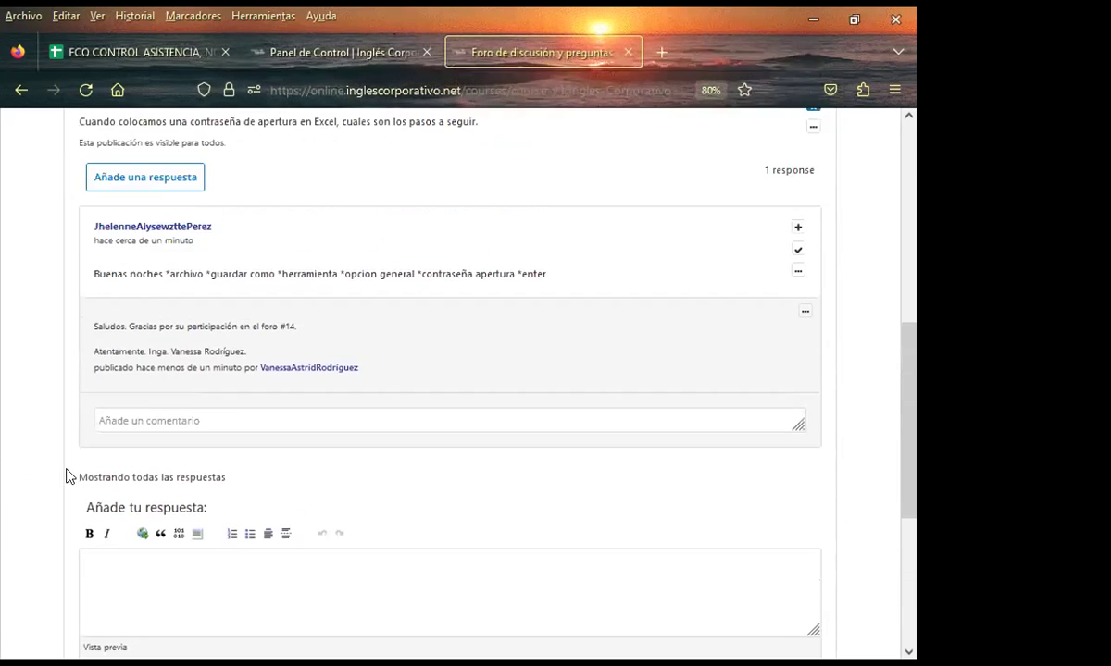
{"action": "scroll", "coordinate": [63, 439], "scroll_direction": "up", "scroll_amount": 5}
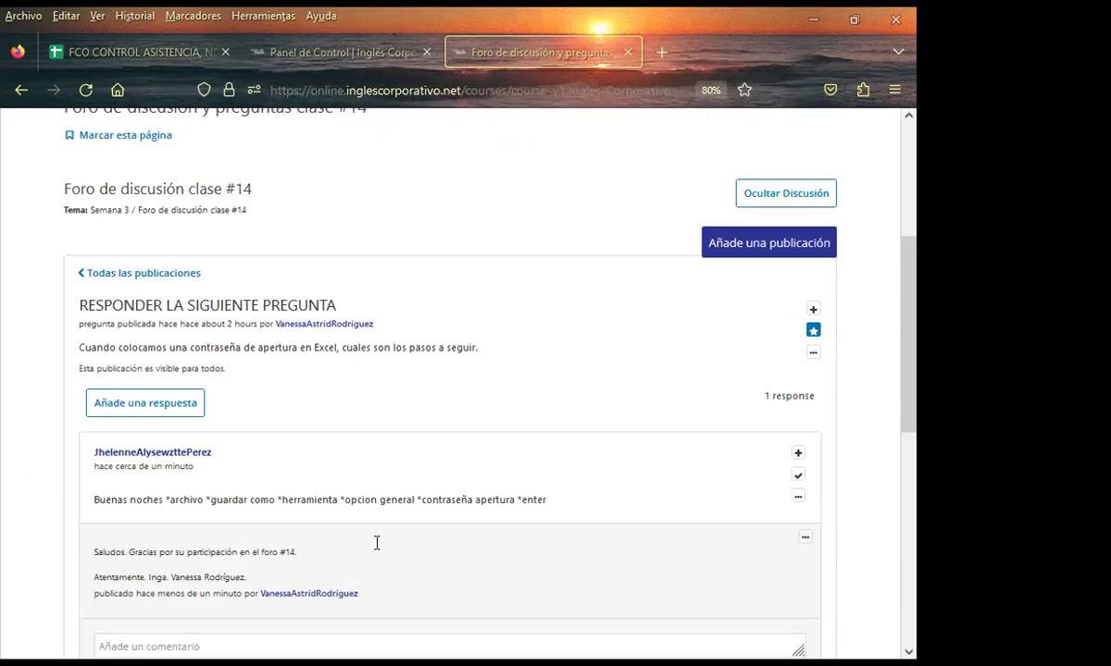
{"action": "left_click", "coordinate": [162, 54]}
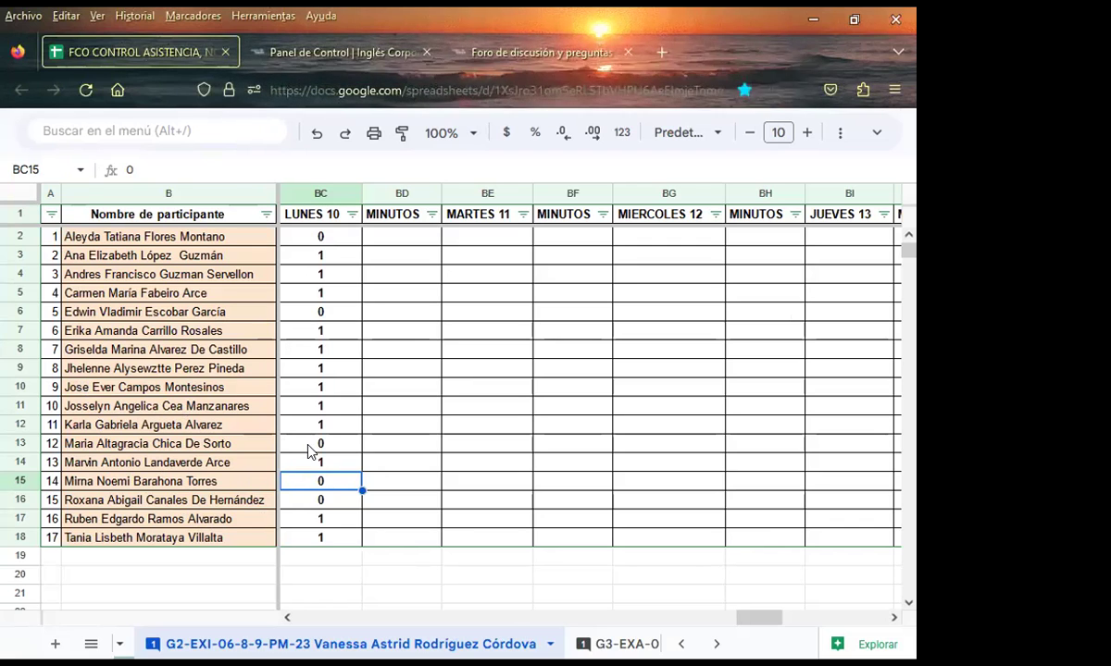
Enter 1 in LUNES 10 cells BC2 and BC13, checking that BC6 holds 0
{"action": "left_click", "coordinate": [328, 239]}
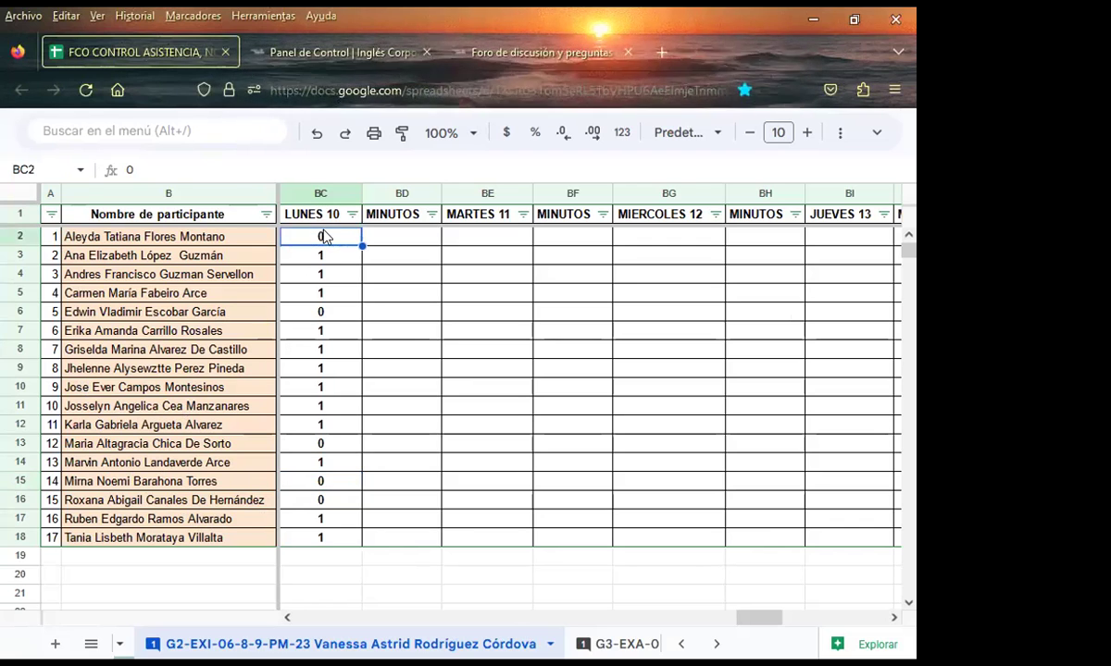
{"action": "type", "text": "1"}
{"action": "left_click", "coordinate": [316, 292]}
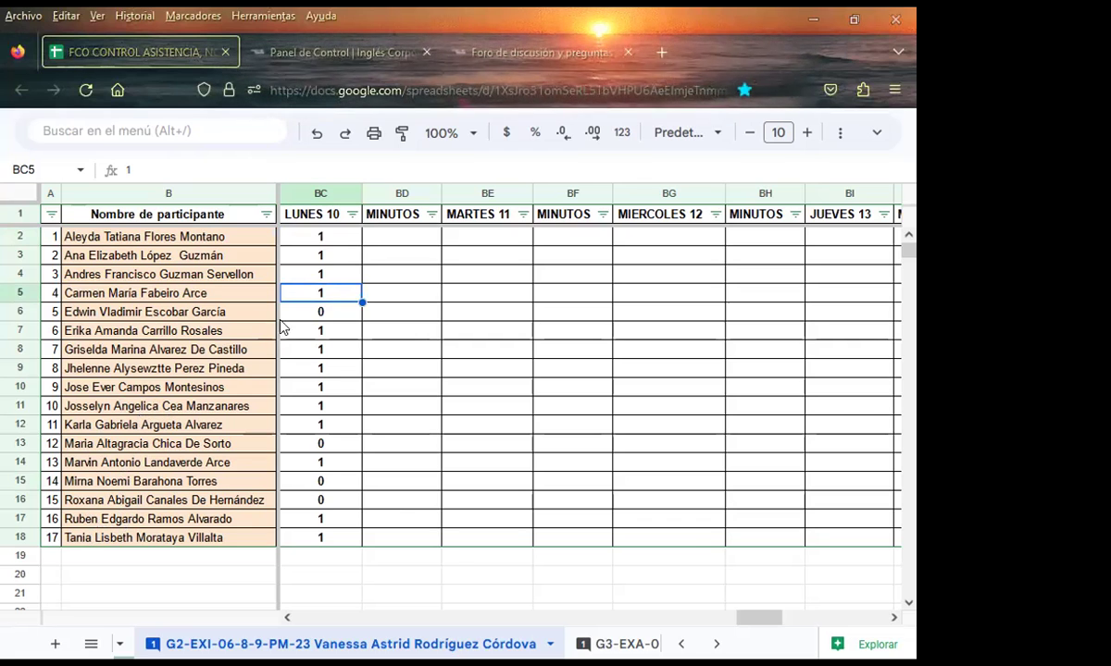
{"action": "left_click", "coordinate": [301, 312]}
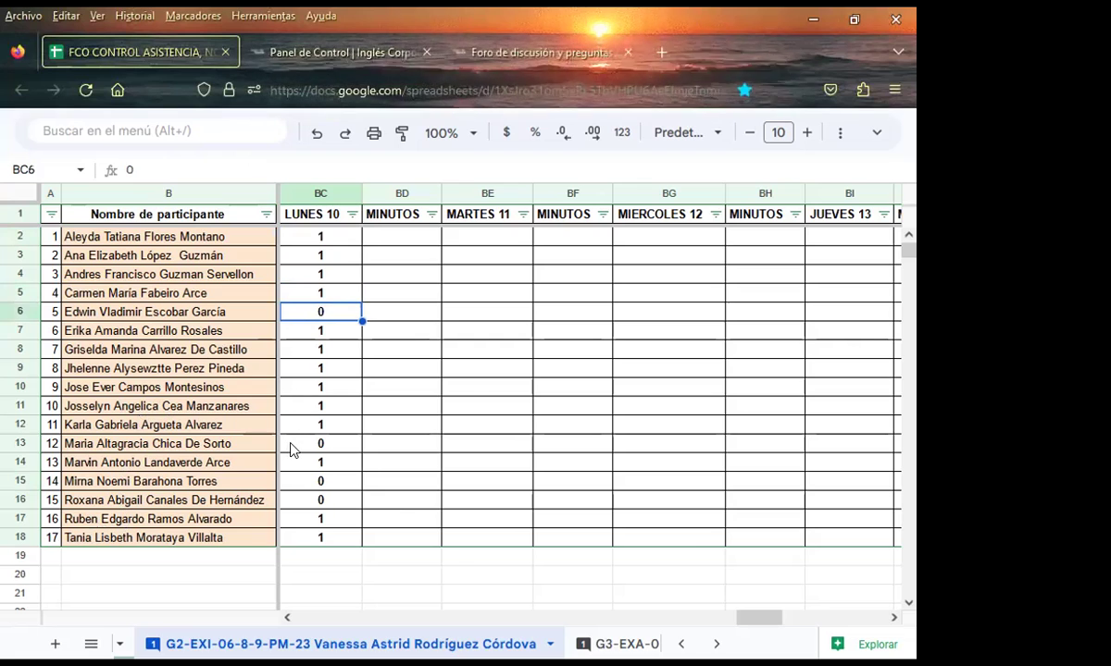
{"action": "left_click", "coordinate": [295, 441]}
{"action": "type", "text": "1"}
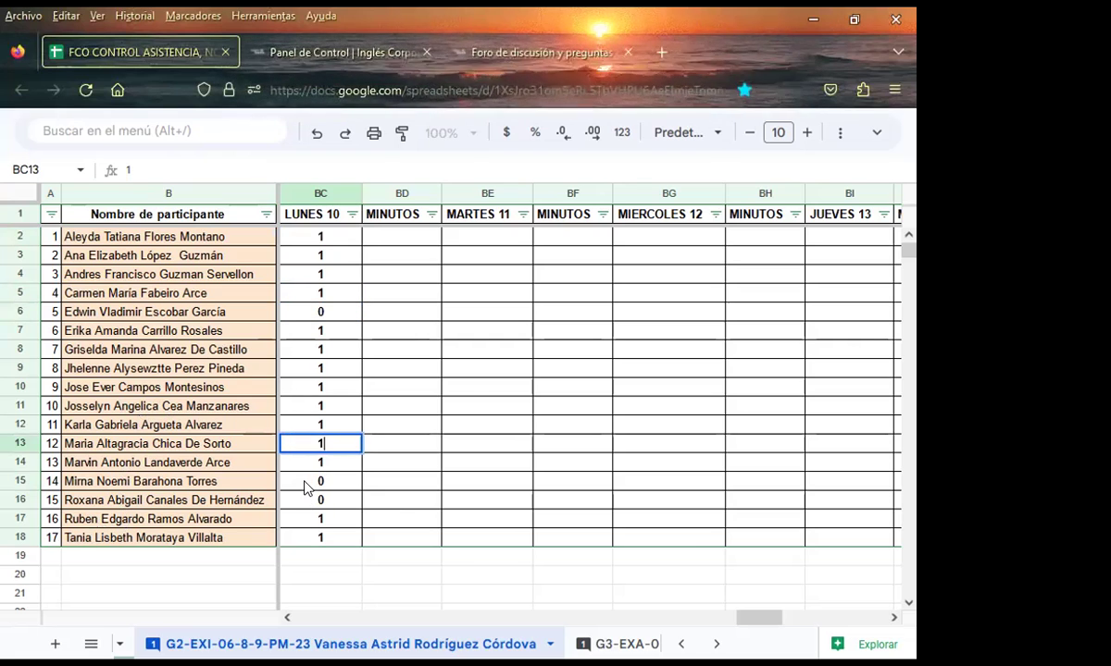
{"action": "left_click", "coordinate": [306, 483]}
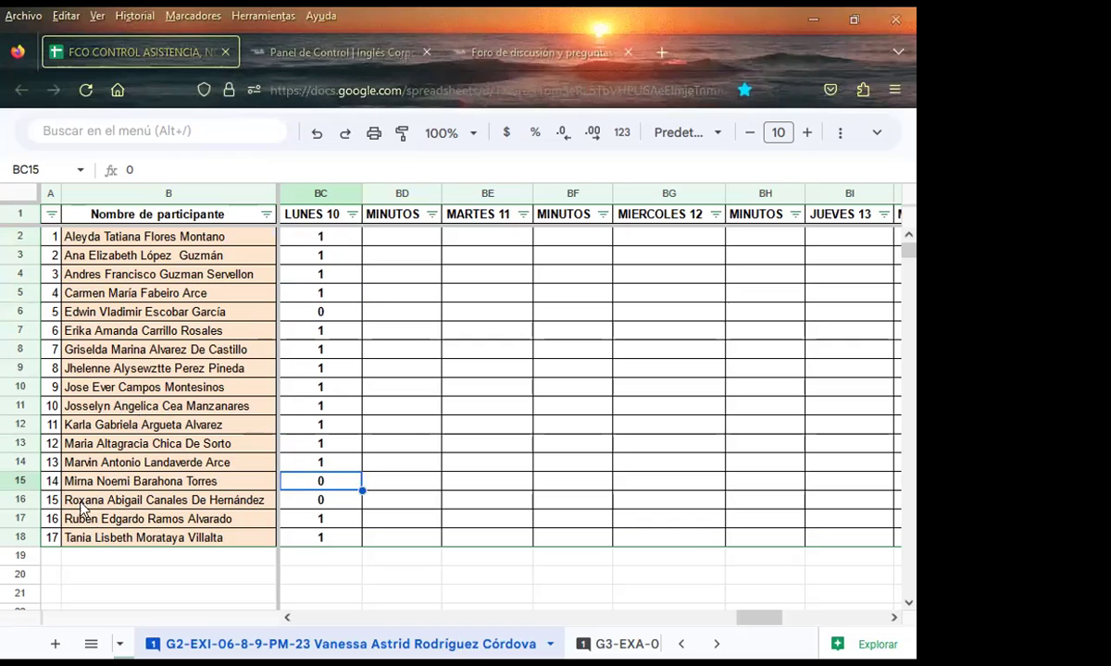
Enter 1 in BC16 and glance back at the forum thread
{"action": "left_click", "coordinate": [297, 503]}
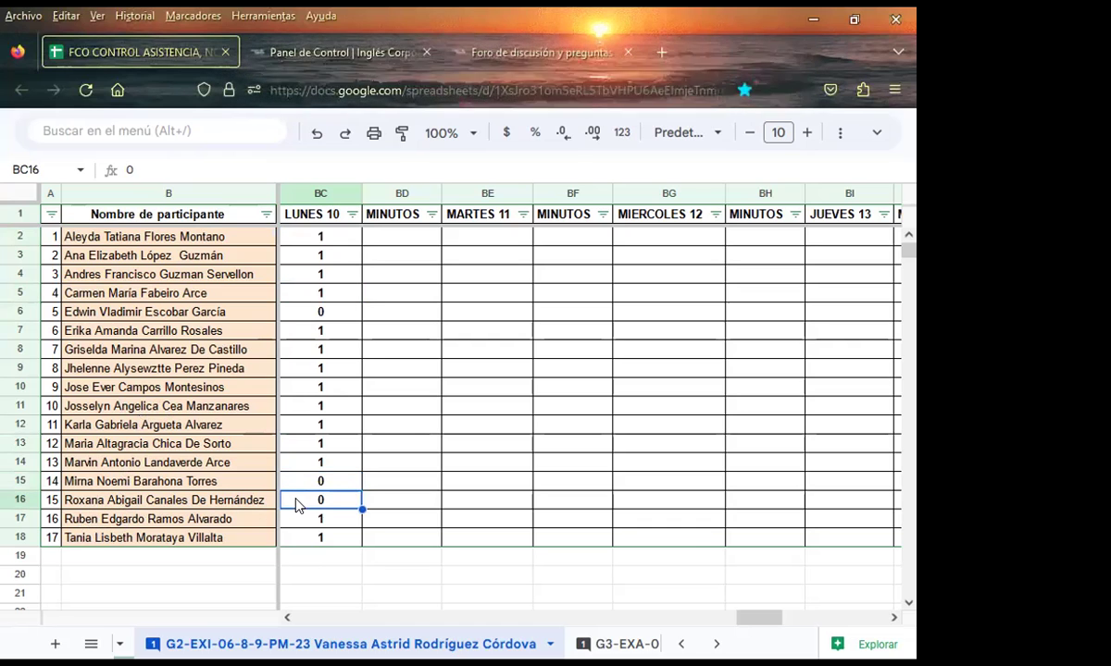
{"action": "type", "text": "1"}
{"action": "left_click", "coordinate": [375, 495]}
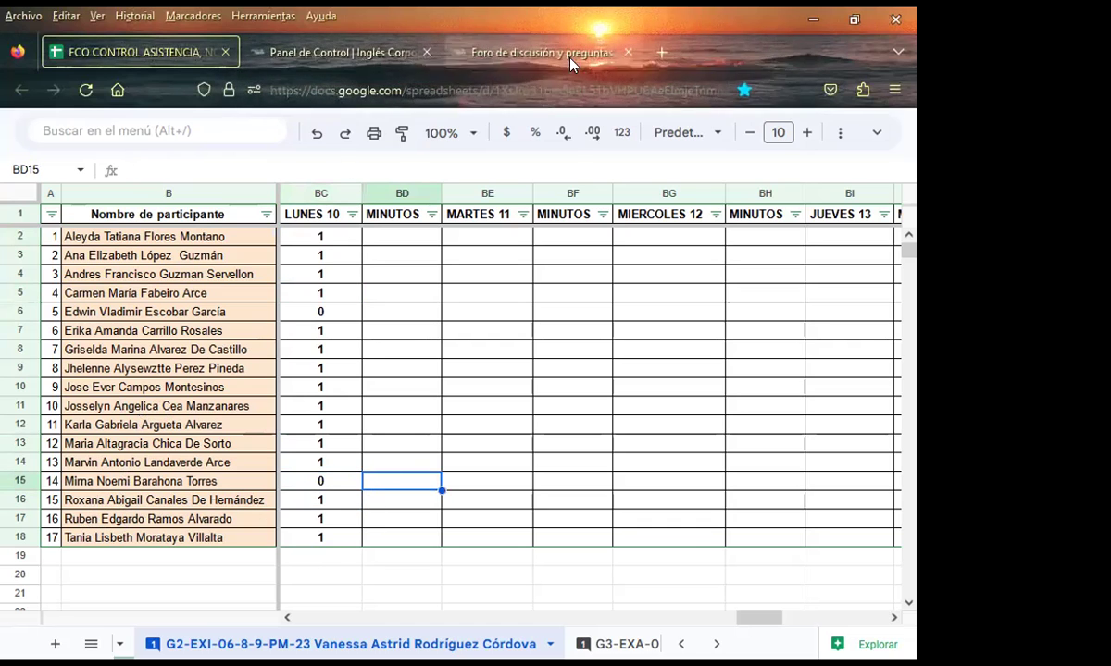
{"action": "left_click", "coordinate": [518, 52]}
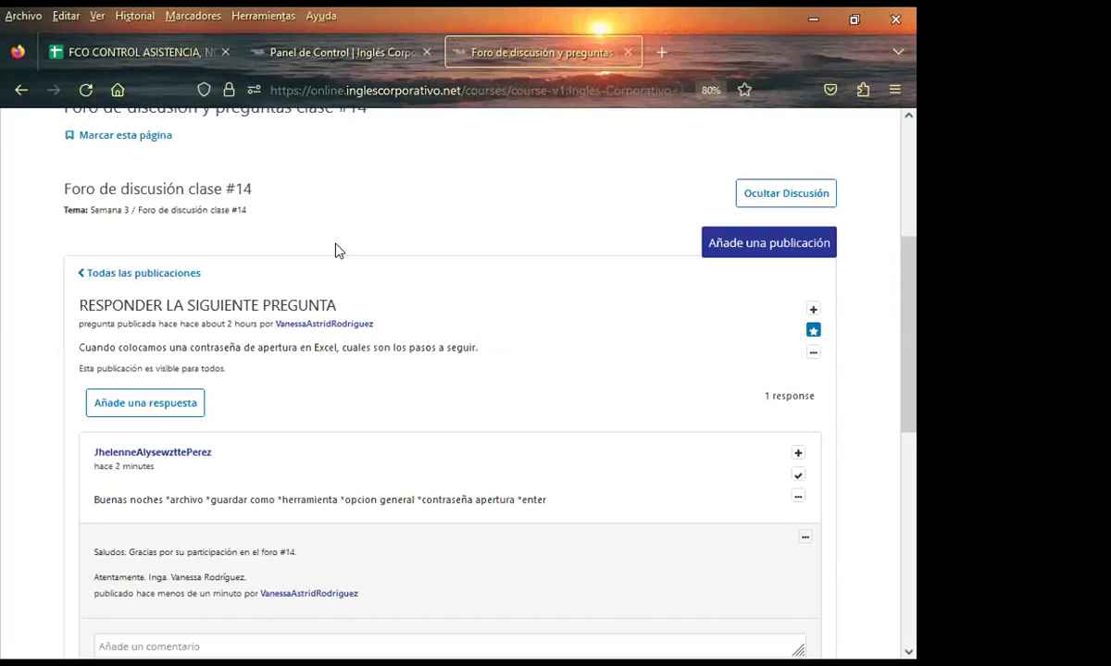
{"action": "left_click", "coordinate": [139, 51]}
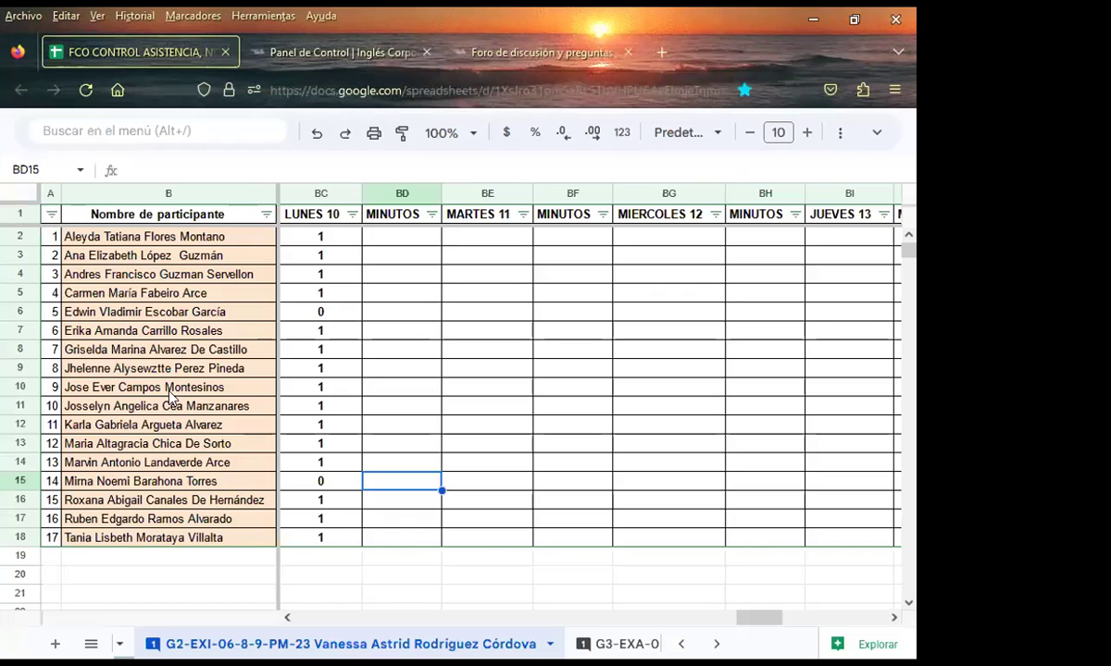
Enter 1 in BC15, confirm only BC6 stays 0, and return to the forum
{"action": "left_click", "coordinate": [310, 489]}
{"action": "type", "text": "1"}
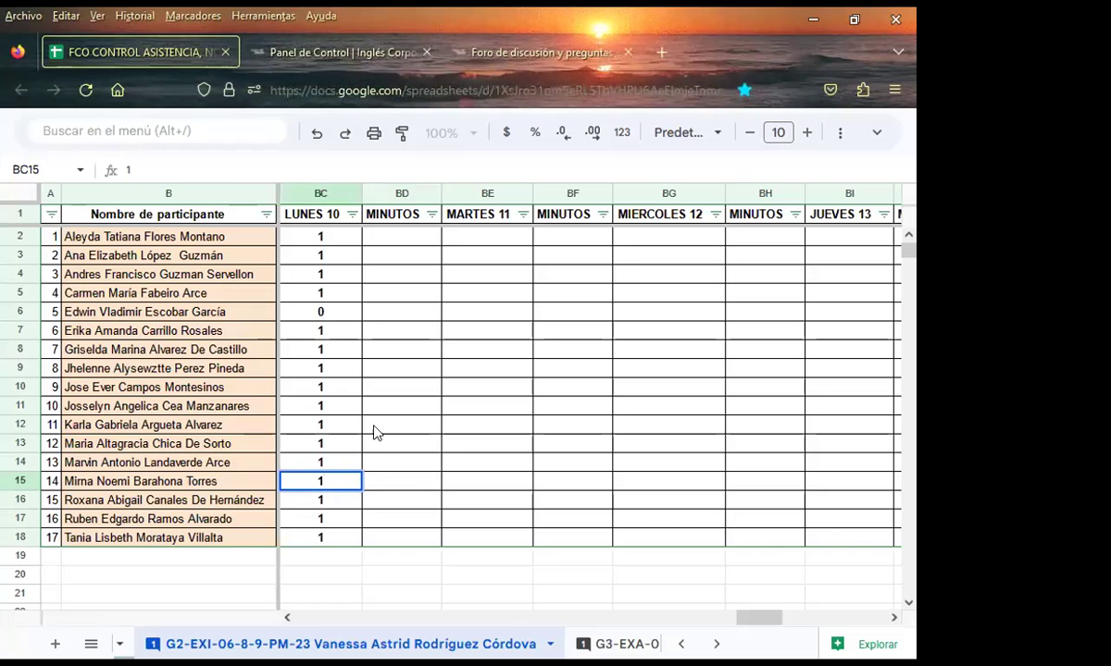
{"action": "left_click", "coordinate": [380, 442]}
{"action": "left_click", "coordinate": [333, 313]}
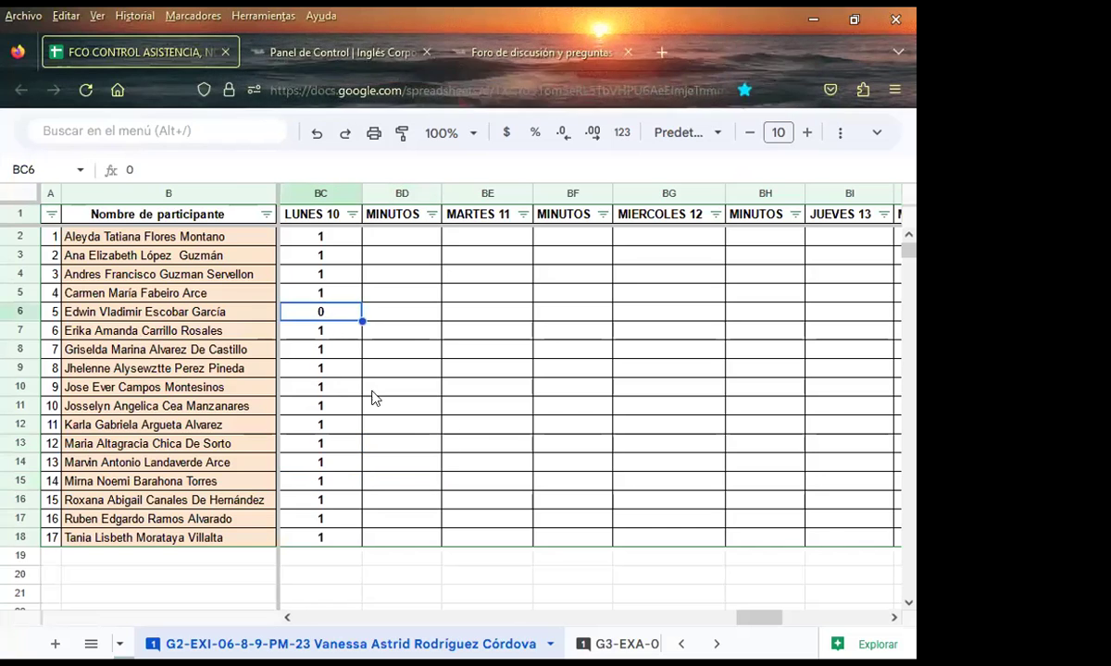
{"action": "left_click", "coordinate": [524, 50]}
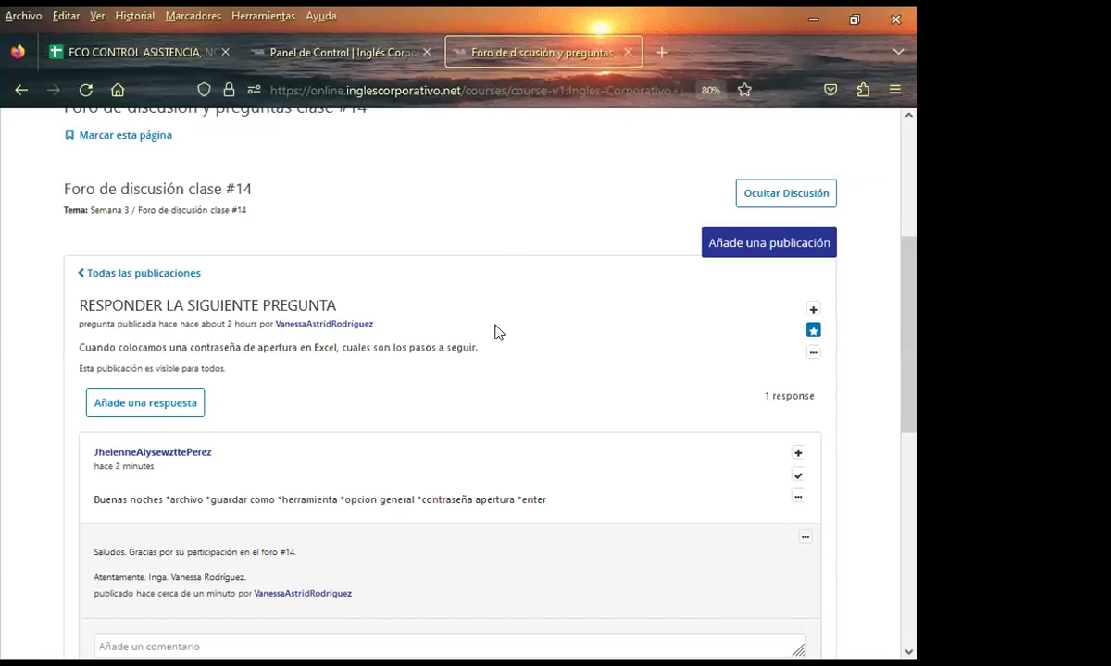